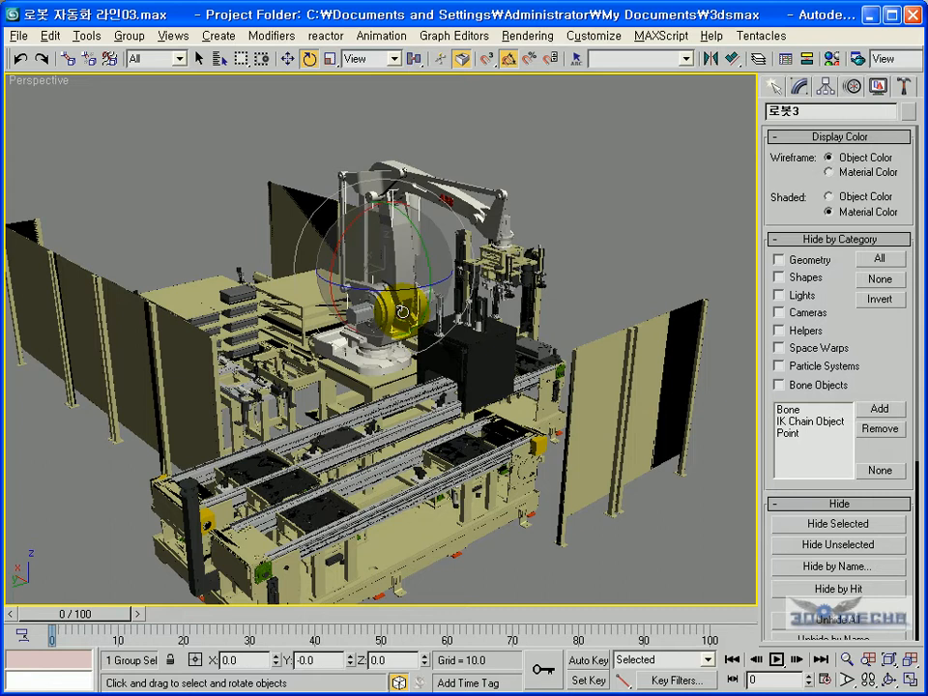
Activate the Move tool and select the gripper group 핑거부, followed by the robot's wrist link 로봇1
left_click(287, 58)
middle_click_drag(434, 285, 407, 315, "alt")
scroll(512, 282, "up", 2)
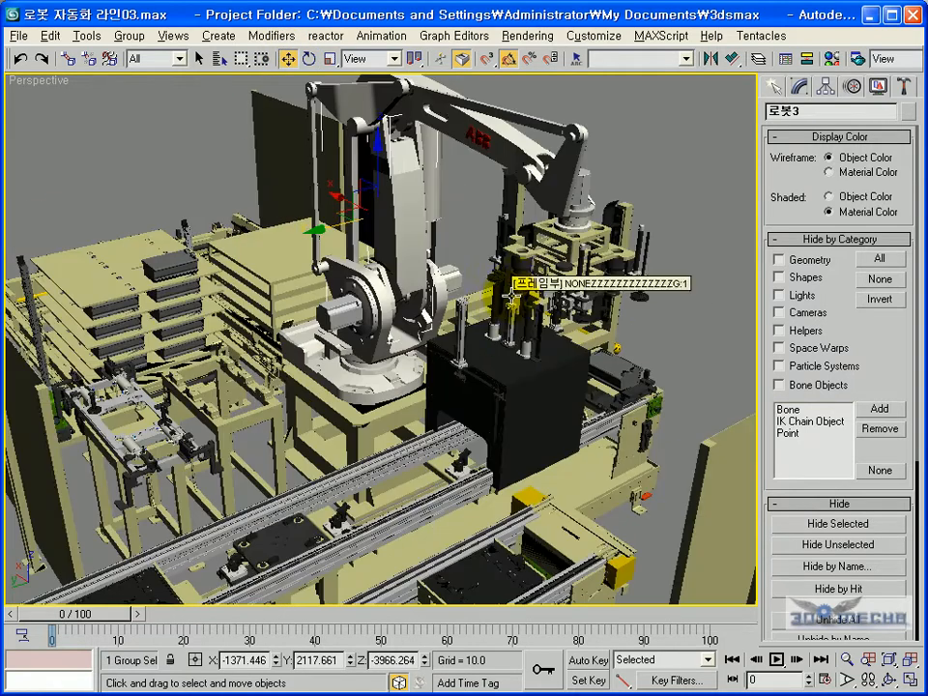
scroll(546, 286, "up", 2)
left_click(558, 289)
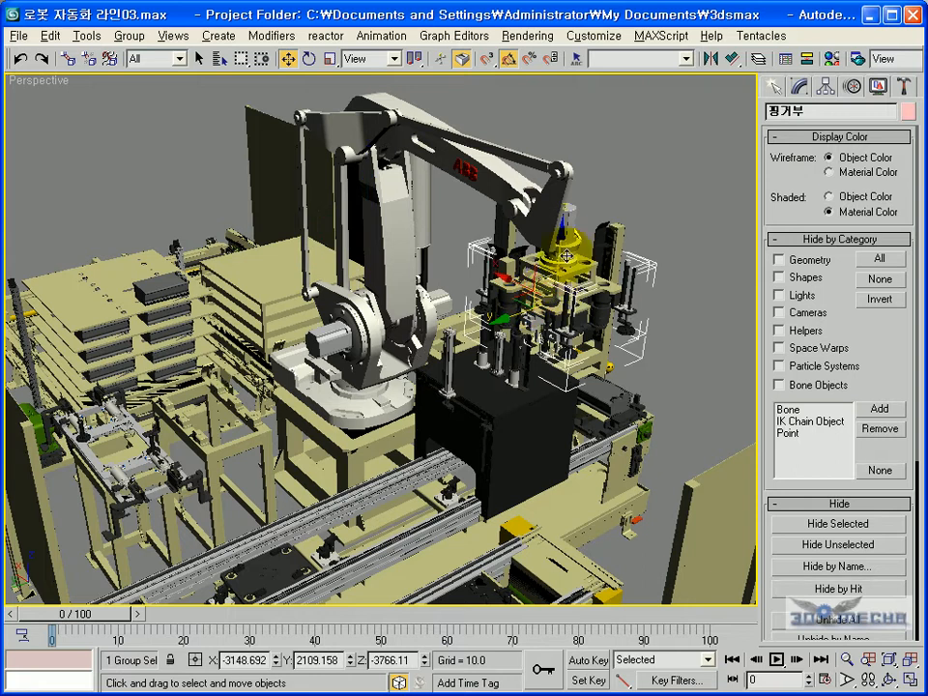
left_click(612, 188)
left_click(546, 215)
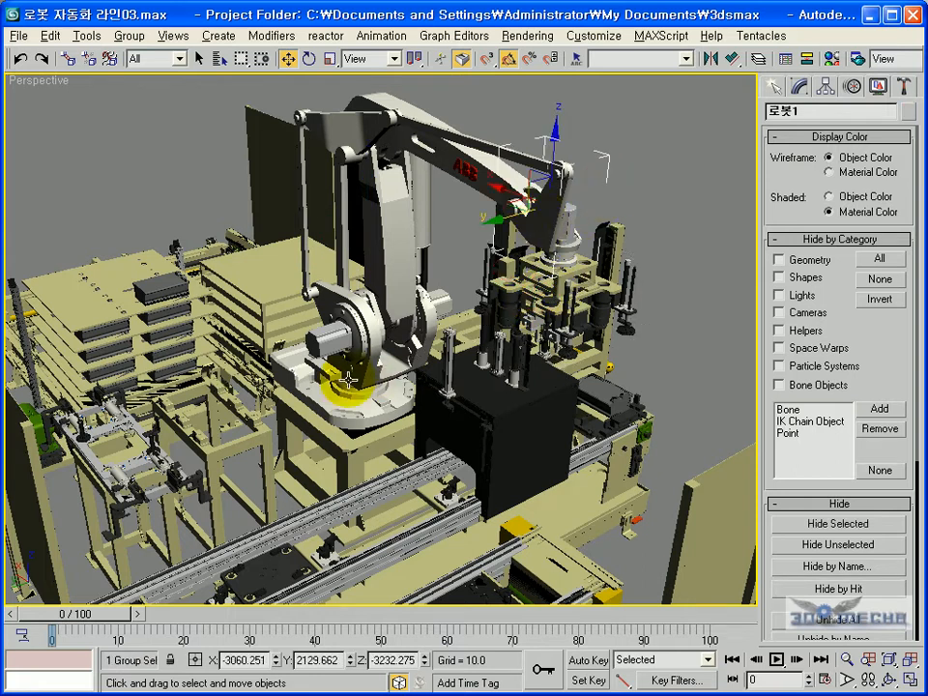
middle_click_drag(501, 261, 467, 160, "alt")
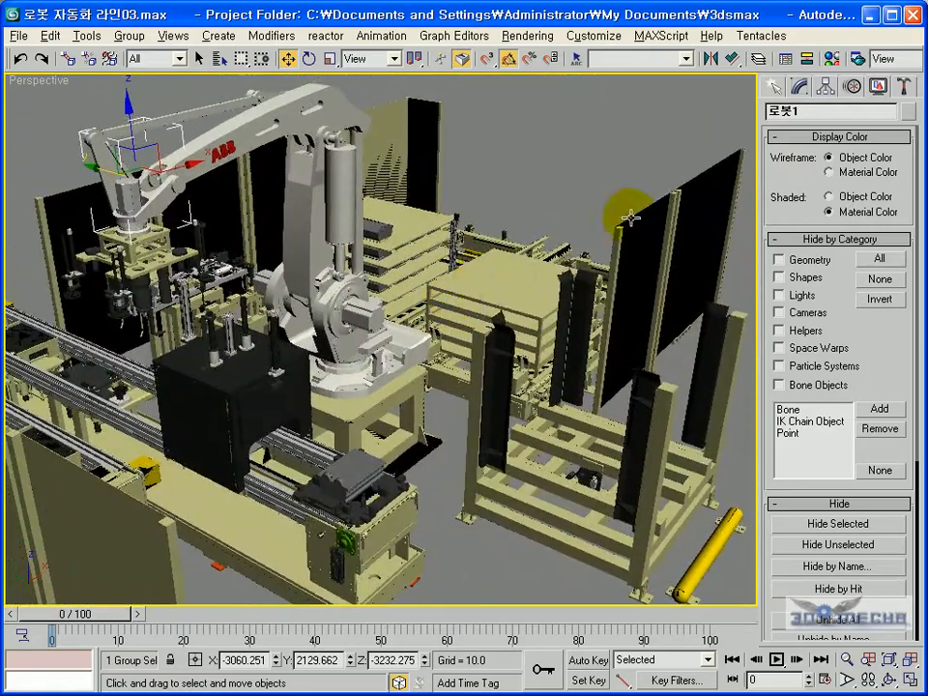
Show the inverse kinematics settings for the wrist link 로봇1 and toggle Interactive IK
left_click(826, 89)
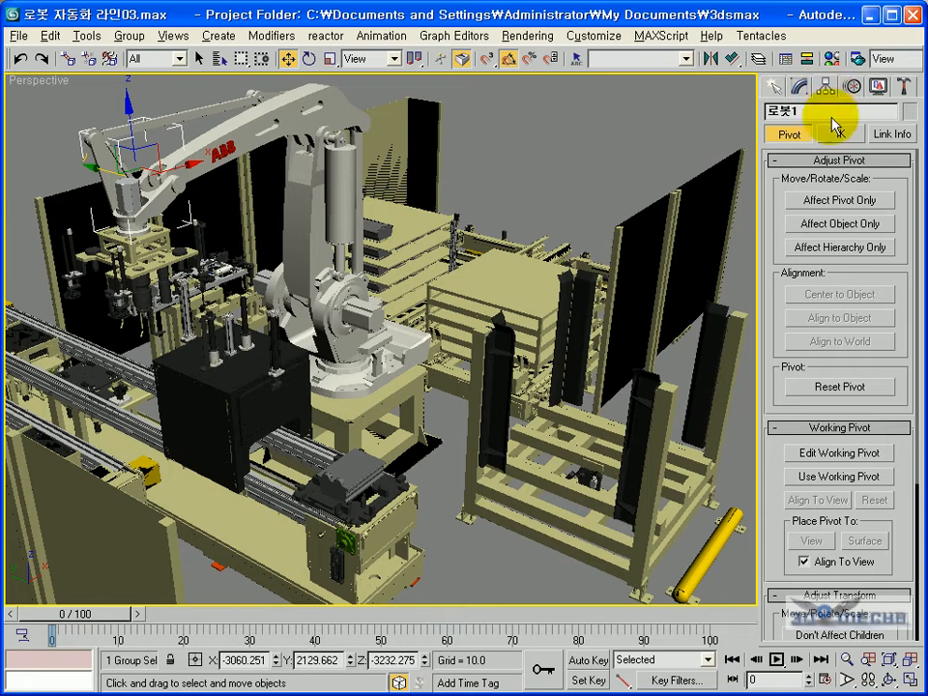
left_click(831, 135)
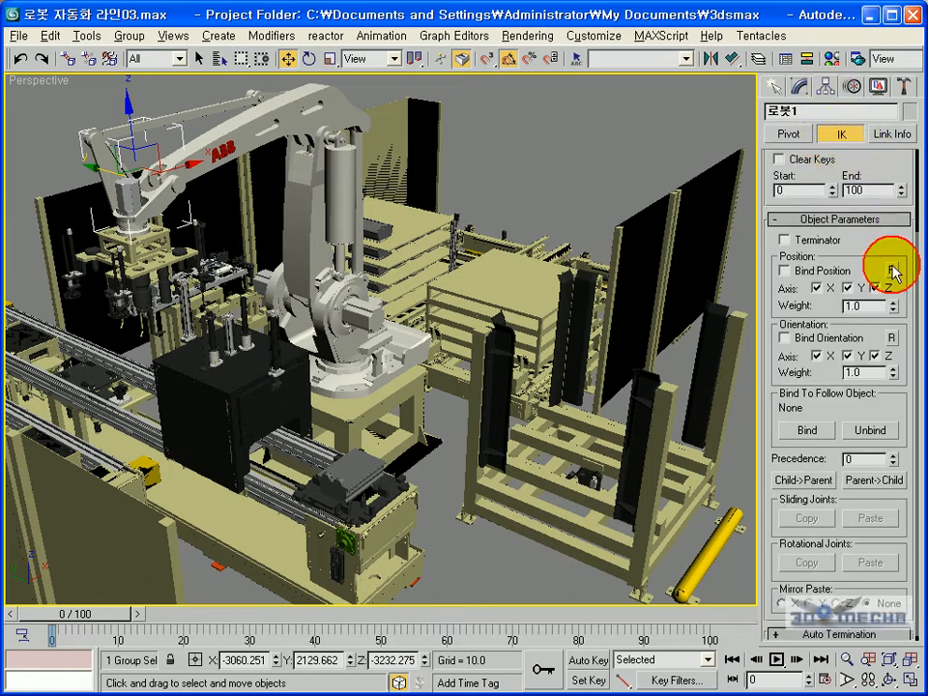
left_click_drag(879, 171, 895, 369)
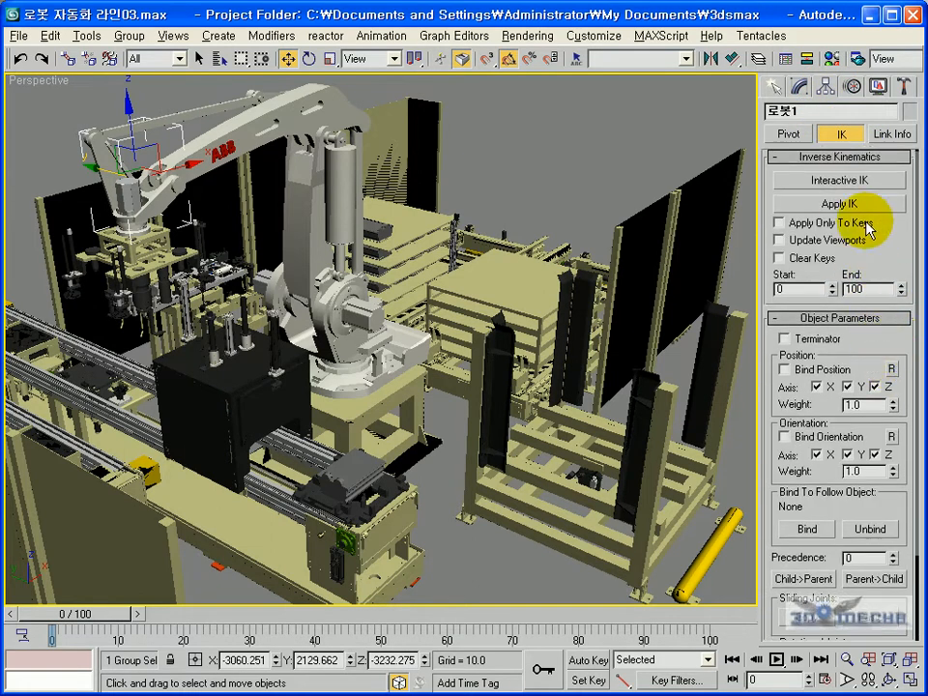
left_click(850, 182)
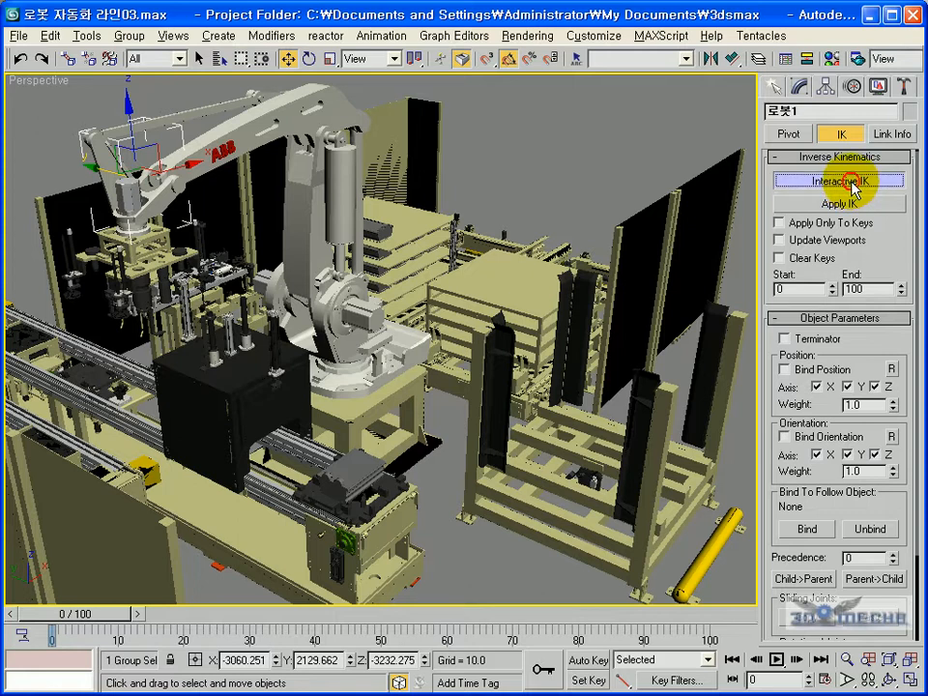
left_click(857, 183)
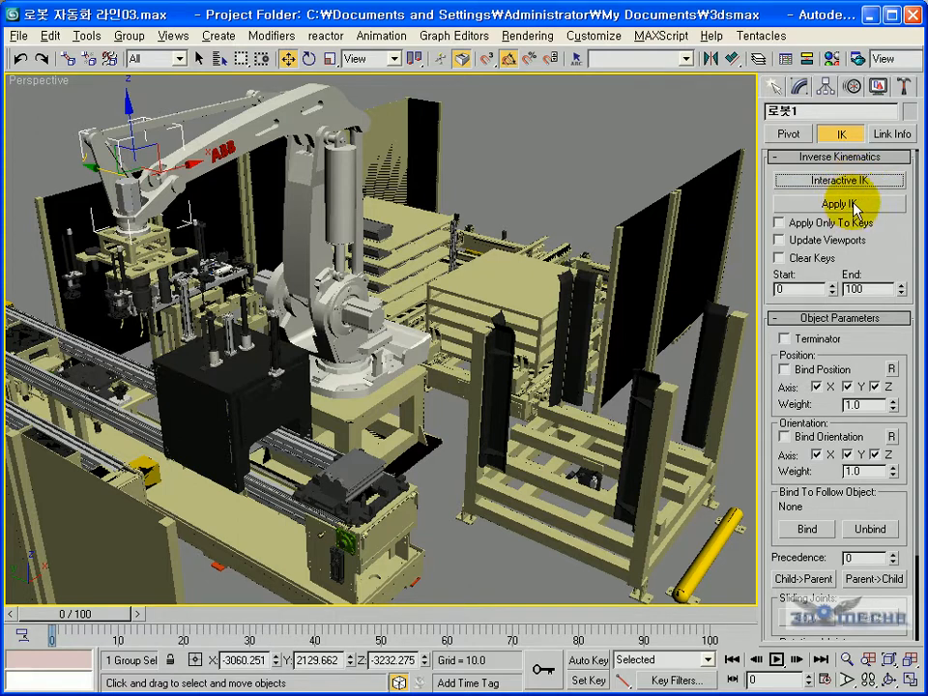
left_click(837, 183)
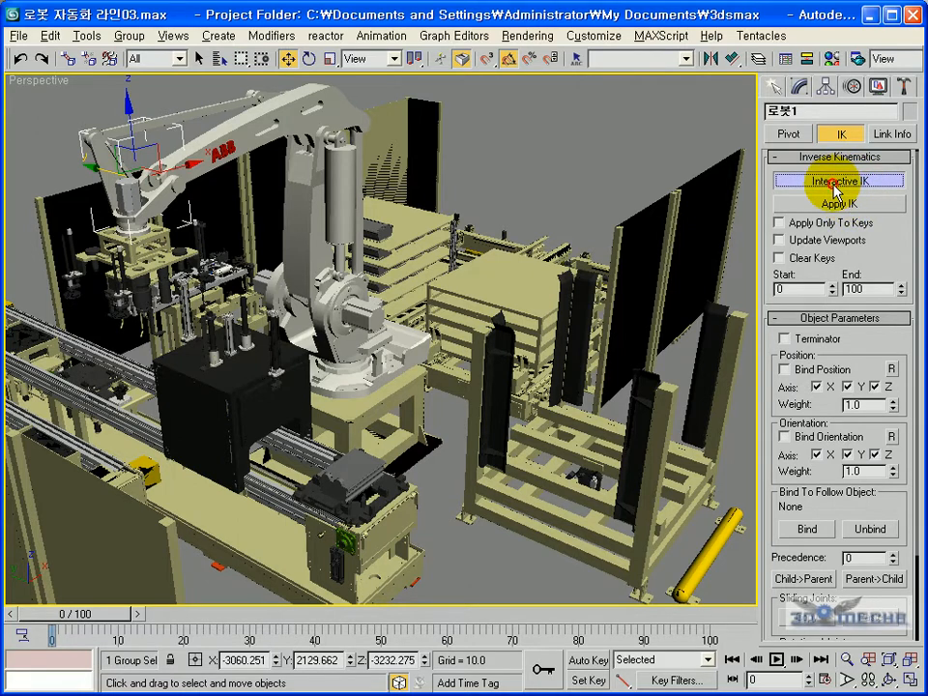
left_click(823, 185)
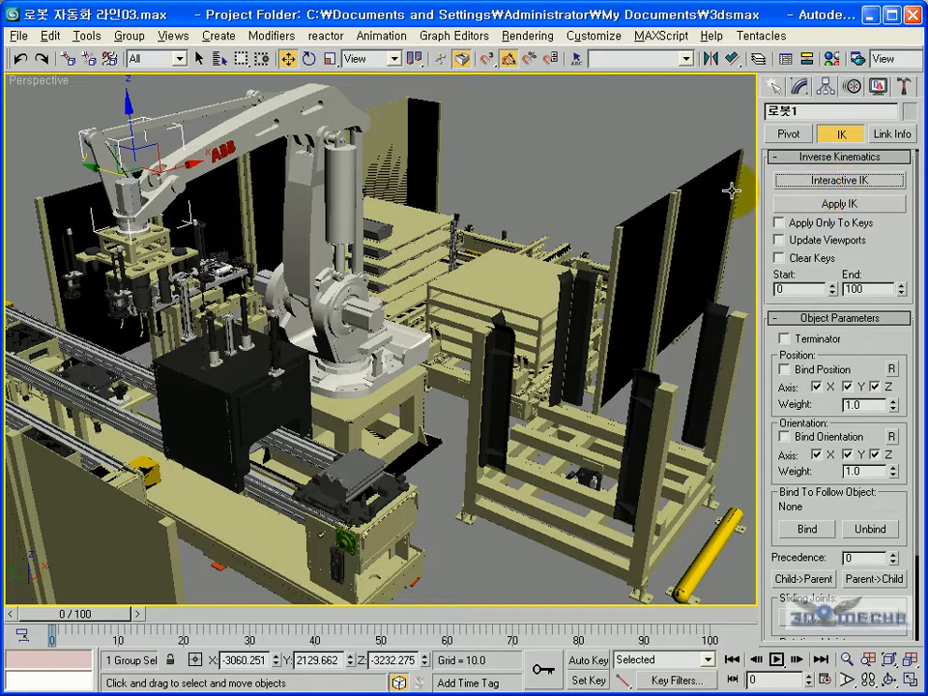
Examine how the gripper group 핑거부 and the frame group 프레임부 are grouped by selecting each in the robot cell
middle_click_drag(518, 180, 618, 184, "alt")
left_click(773, 87)
middle_click_drag(621, 444, 527, 263, "alt")
left_click(527, 262)
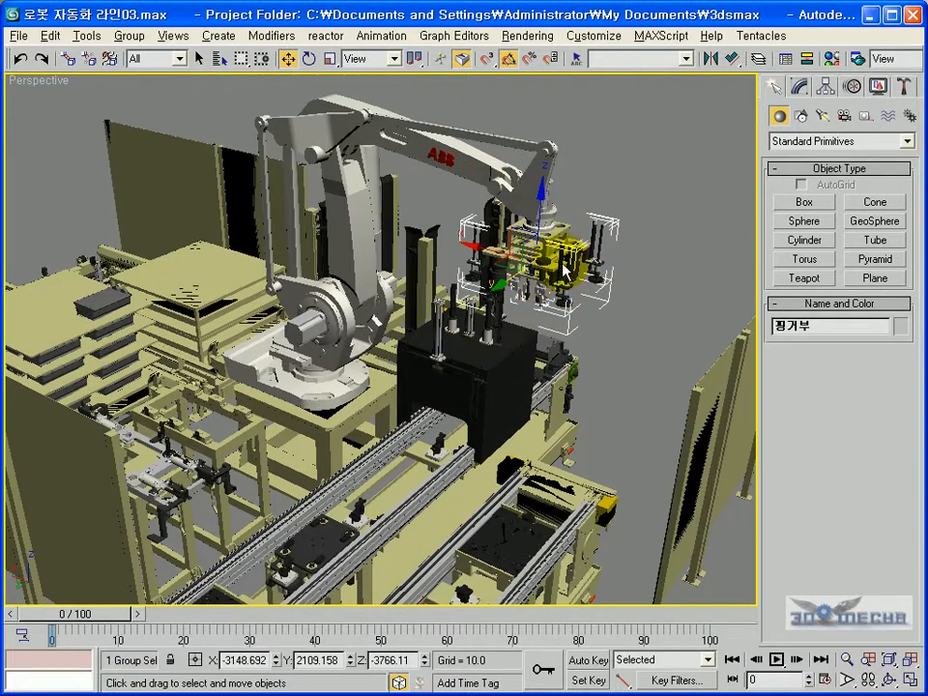
left_click(634, 237)
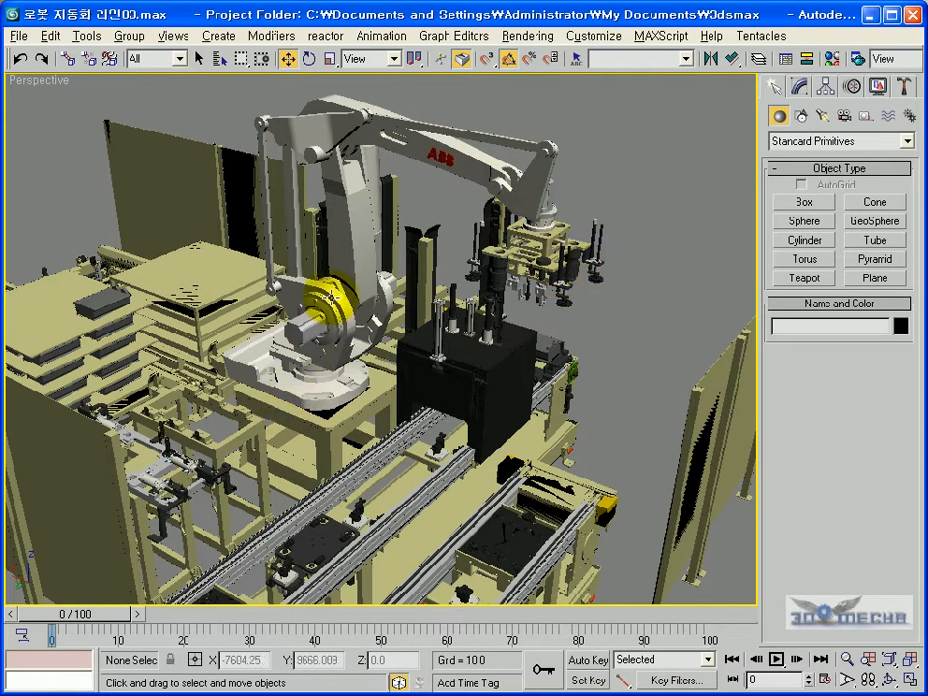
left_click(288, 375)
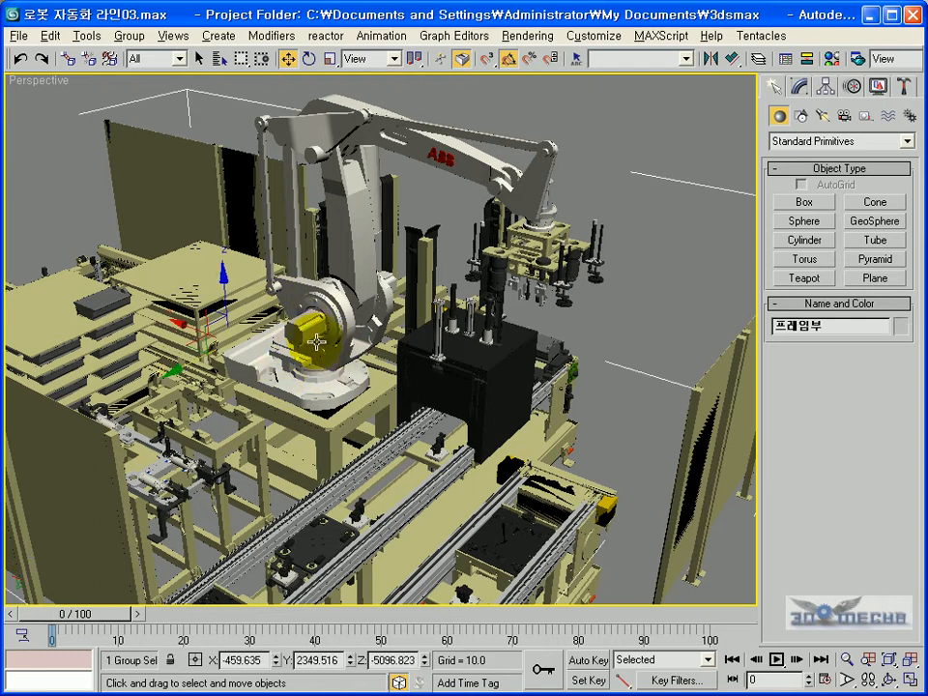
left_click(650, 246)
left_click(553, 272)
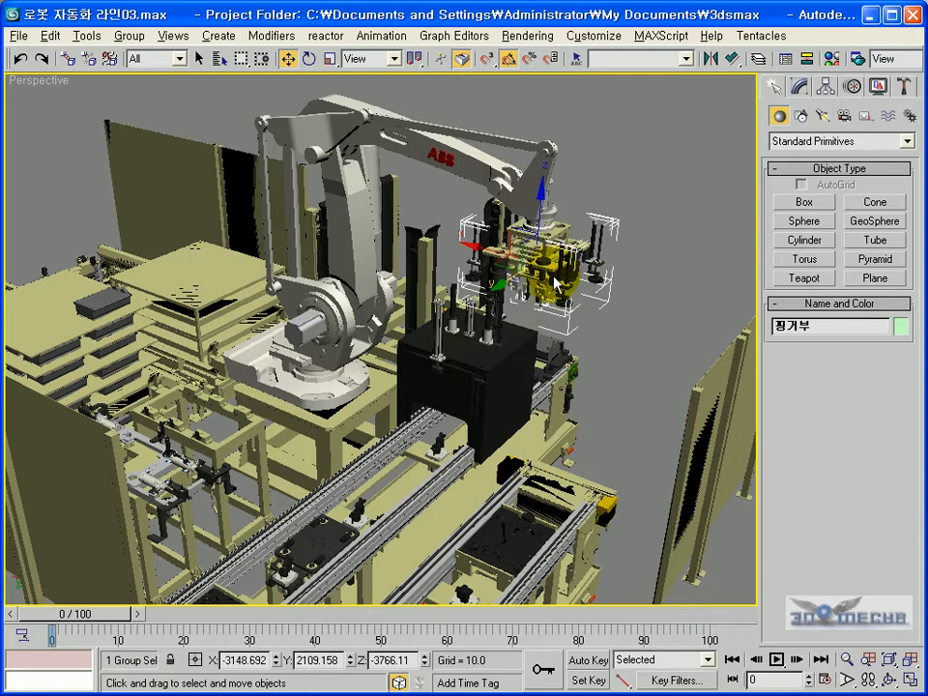
left_click(693, 234)
left_click(570, 272)
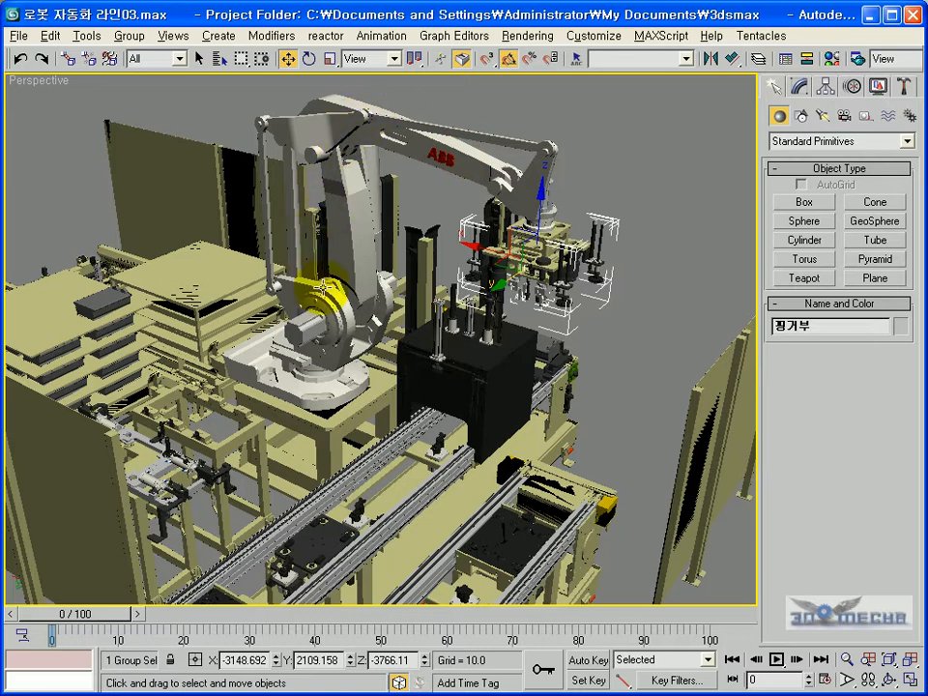
left_click(610, 321)
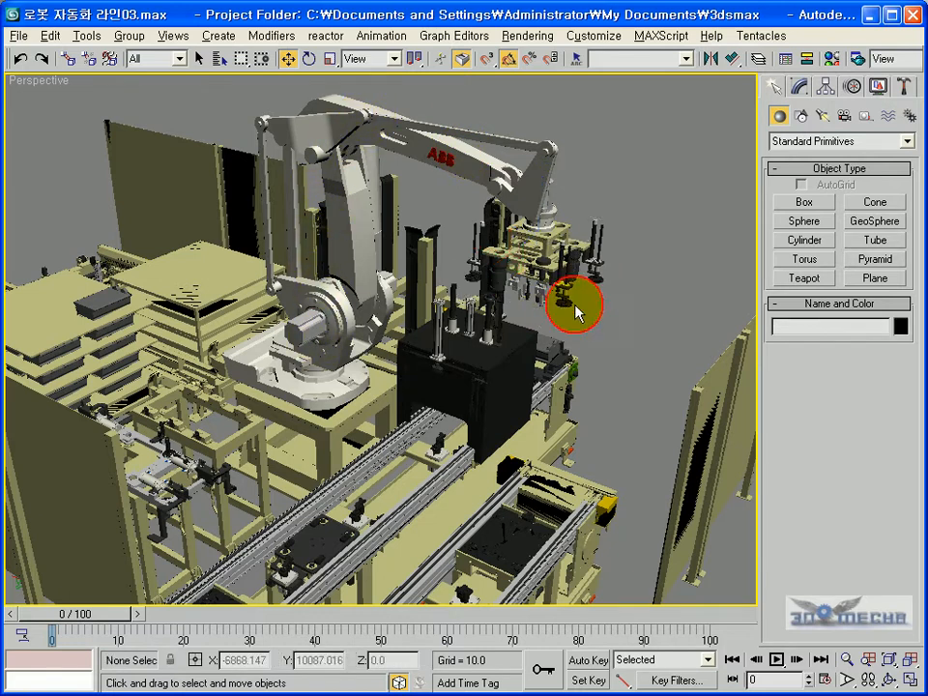
Try to move the gripper group 핑거부 toward the robot's base
left_click(538, 229)
left_click_drag(537, 229, 349, 330)
right_click(350, 331)
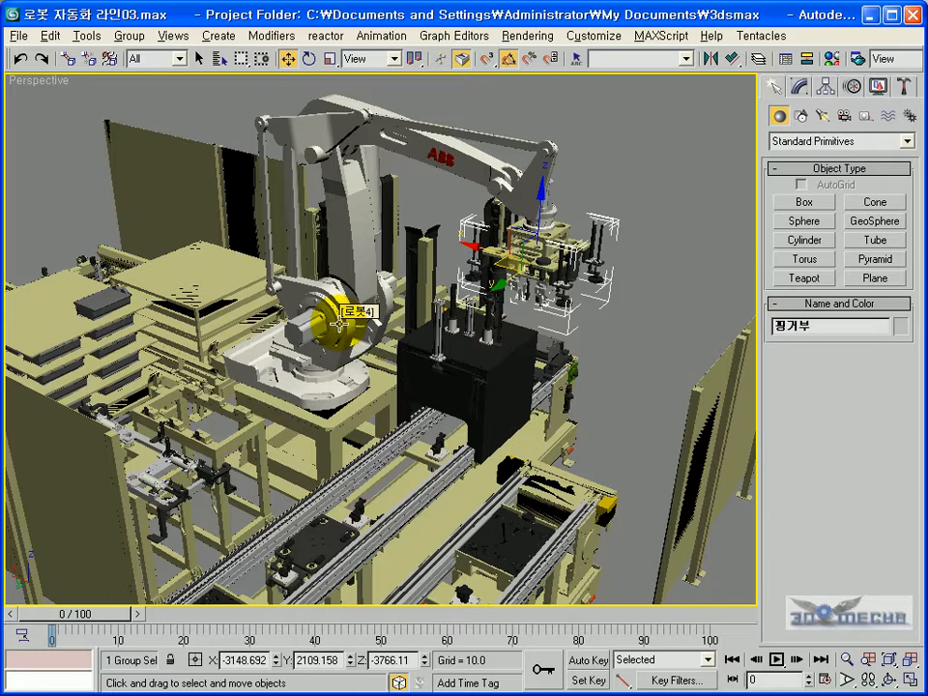
Inspect the gripper group 핑거부 up close and select the adjoining wrist link 로봇1
middle_click_drag(550, 331, 576, 340)
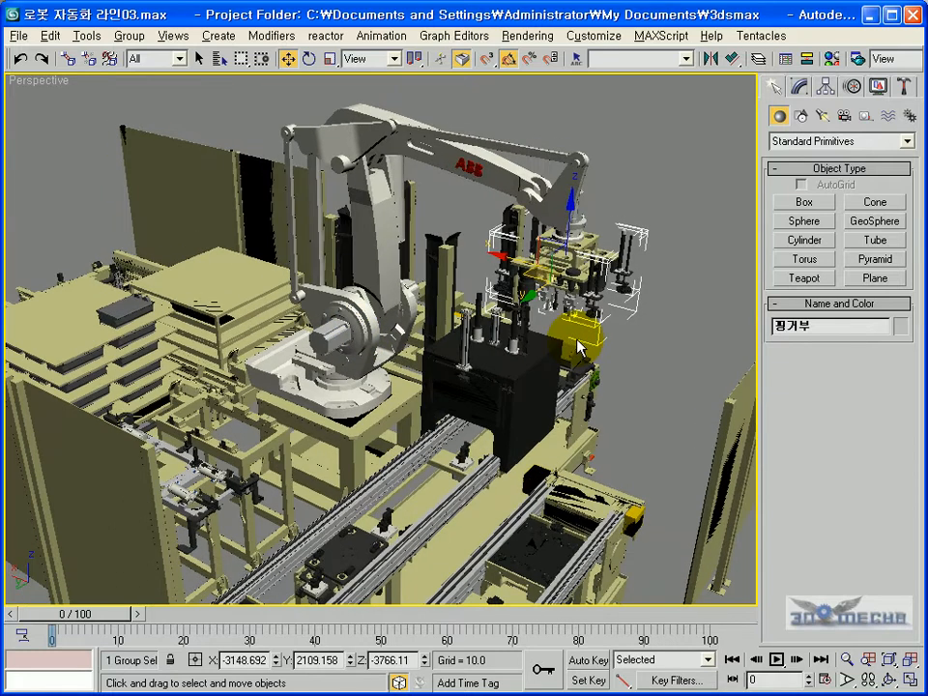
scroll(573, 338, "up", 5)
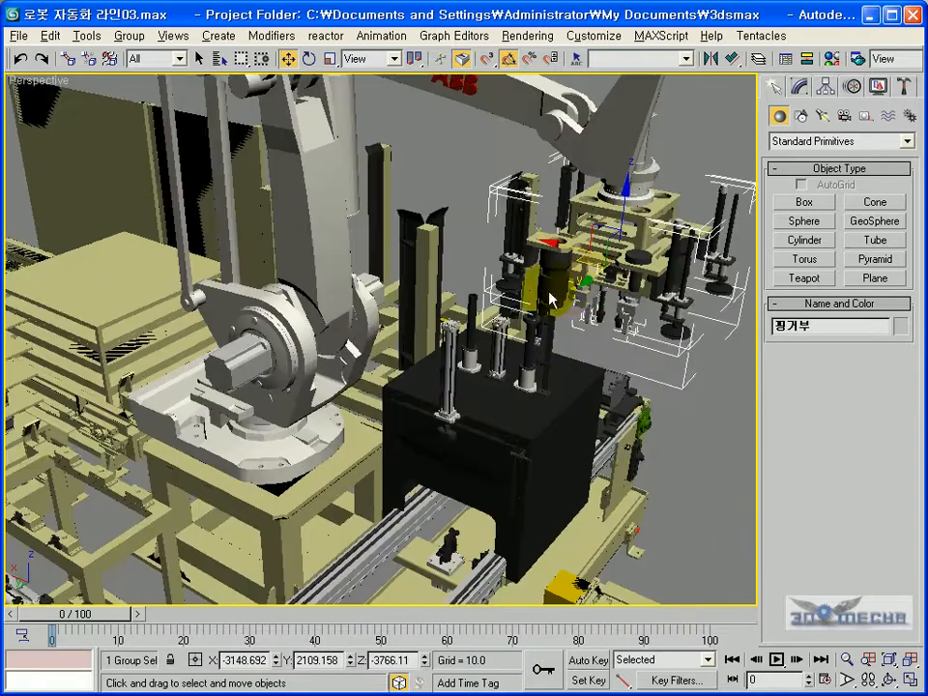
middle_click_drag(480, 333, 421, 358)
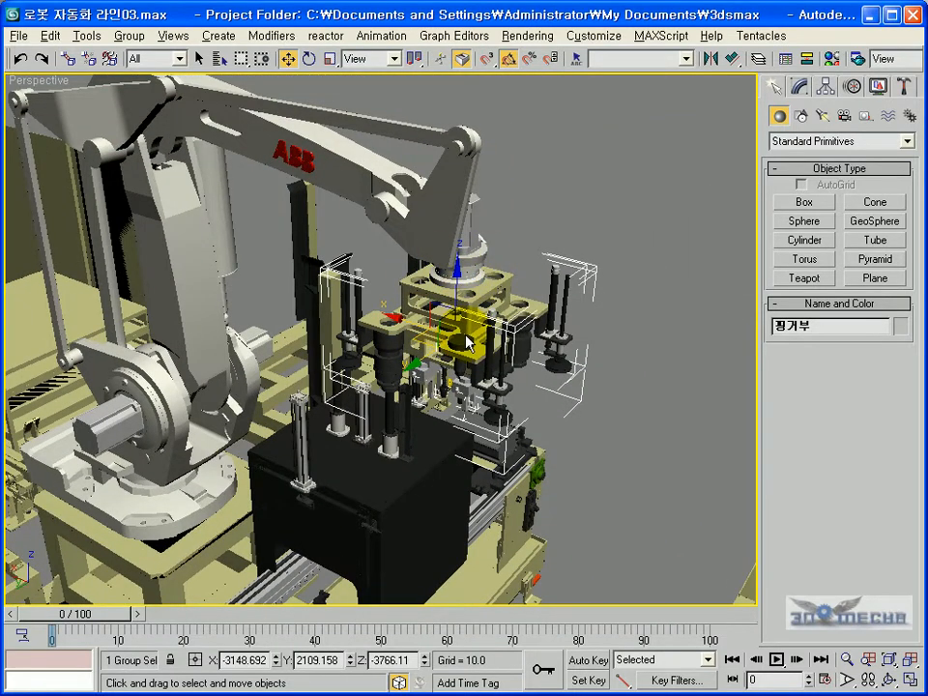
middle_click_drag(469, 342, 484, 334)
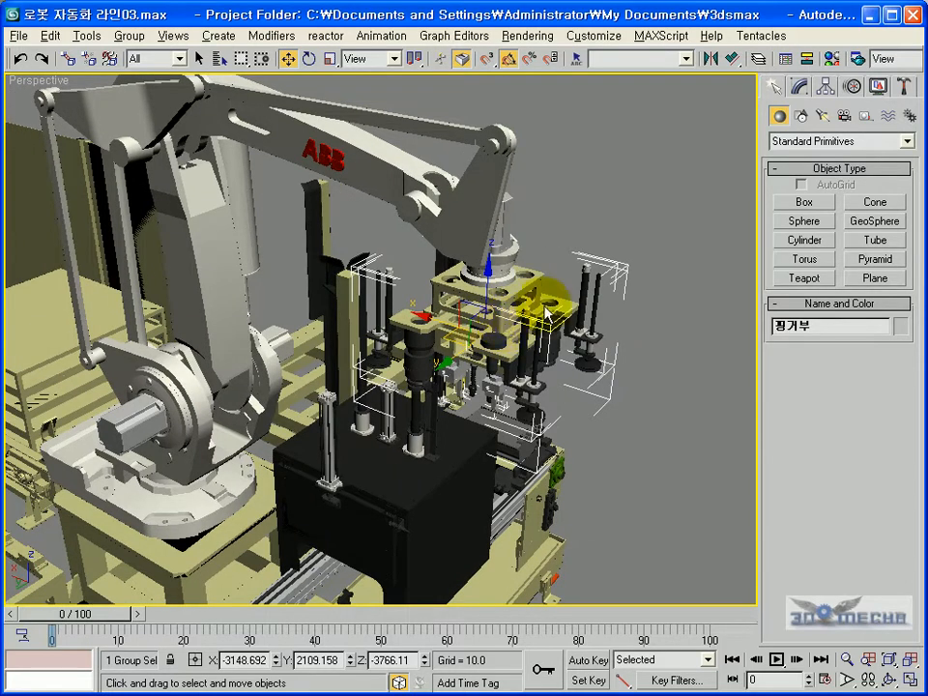
left_click(590, 230)
left_click(478, 305)
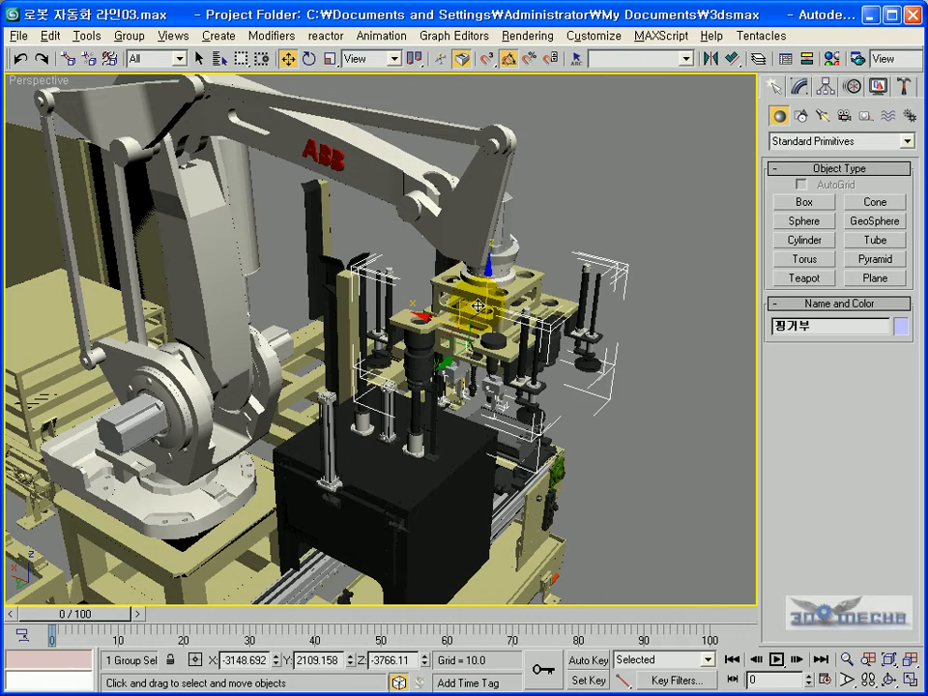
left_click(474, 232)
Examine the overall layout of the robot cell, including the robot, conveyors and frames, from several angles and from above
mouse_move(442, 282)
middle_mouse_down()
mouse_move(474, 327)
mouse_move(431, 315)
mouse_move(458, 278)
middle_mouse_up()
scroll(488, 329, "down", 3)
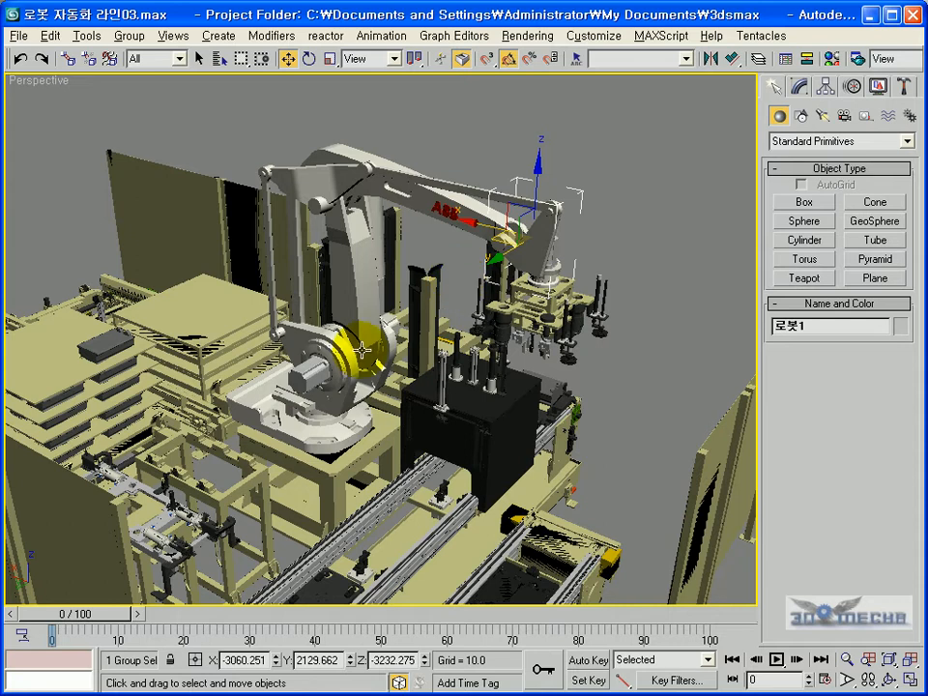
middle_click_drag(362, 349, 416, 326)
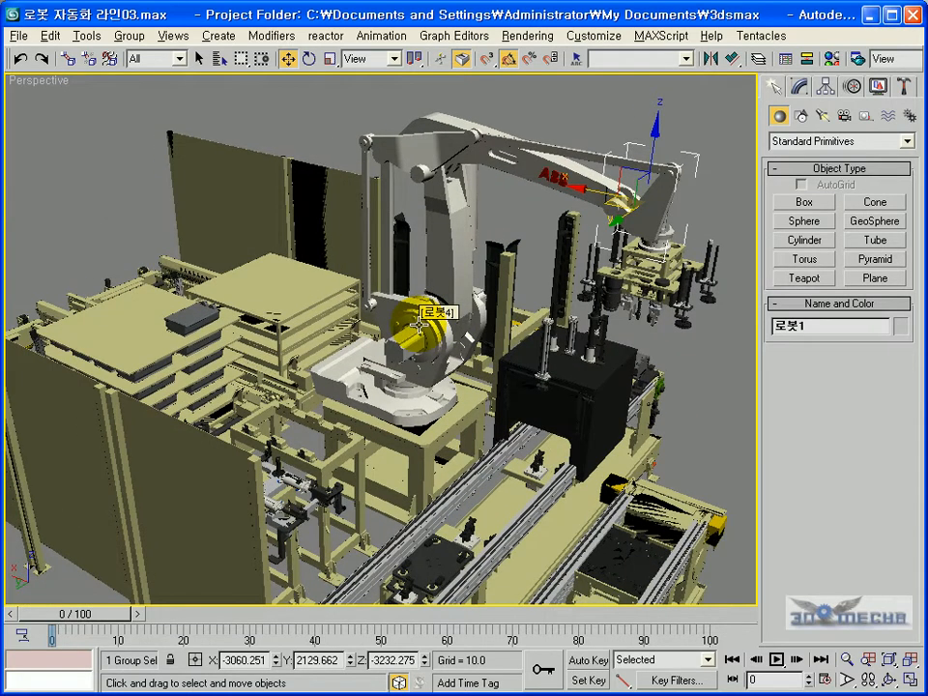
left_click_drag(425, 324, 455, 333)
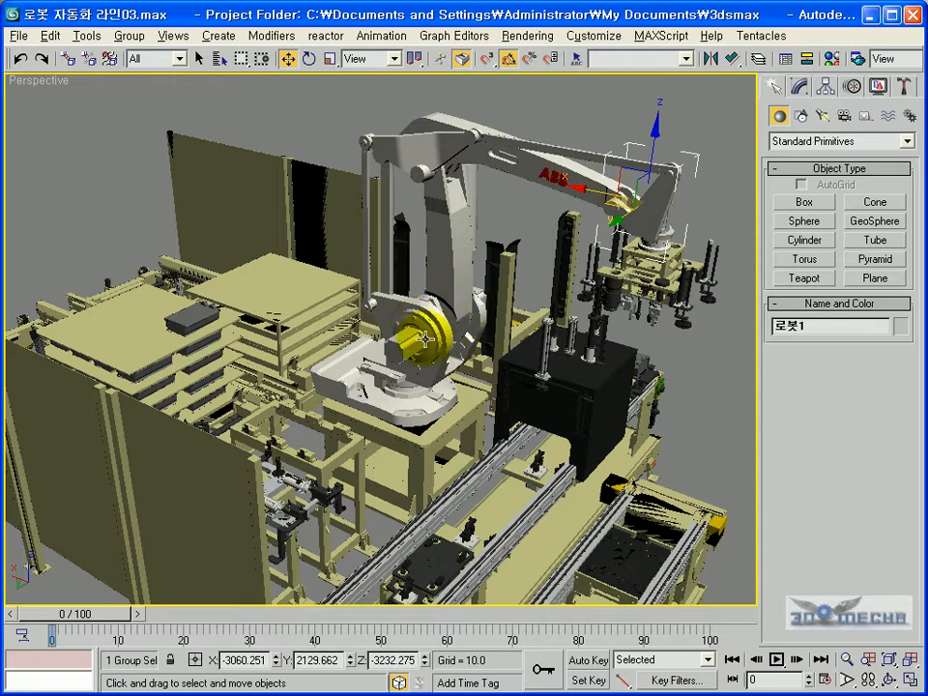
left_click(280, 298)
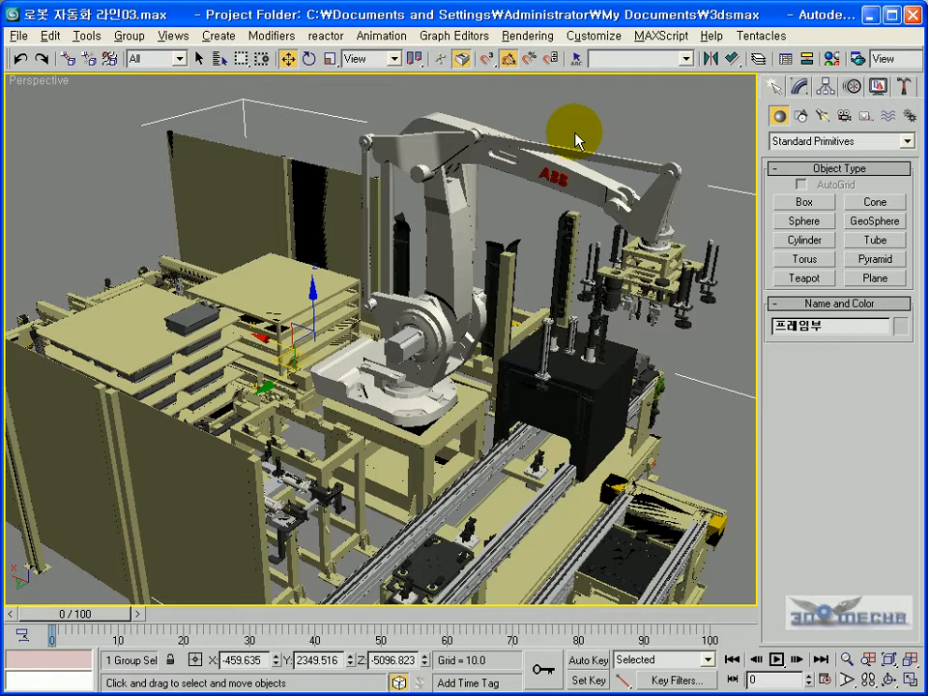
mouse_move(470, 340)
middle_mouse_down("alt")
mouse_move(489, 335)
mouse_move(440, 358)
mouse_move(442, 414)
mouse_move(452, 420)
mouse_move(465, 359)
middle_mouse_up("alt")
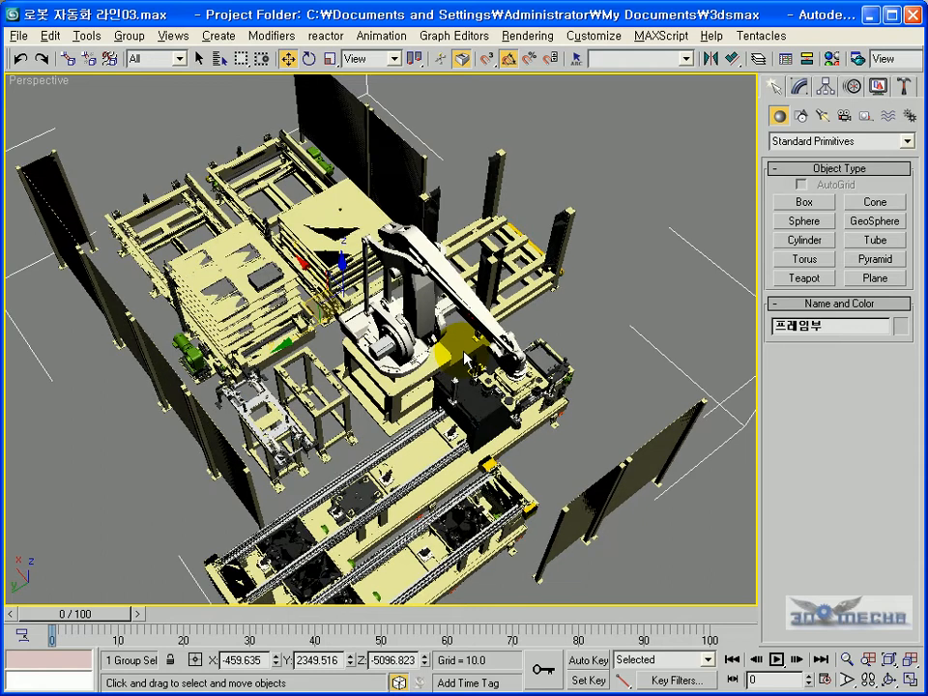
middle_click_drag(462, 357, 290, 256, "alt")
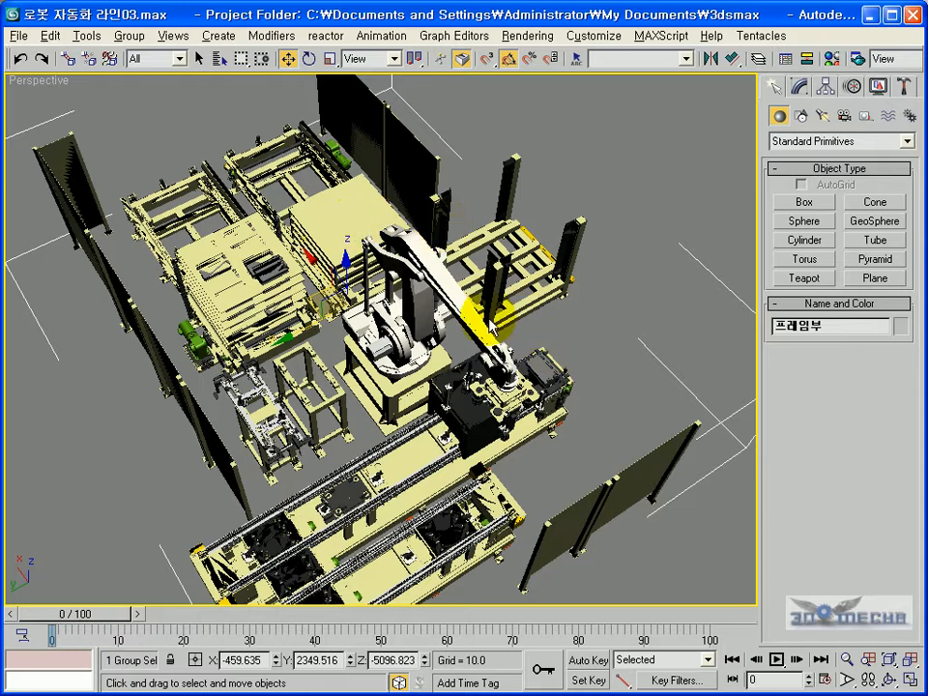
mouse_move(480, 319)
middle_mouse_down("alt")
mouse_move(466, 321)
mouse_move(476, 311)
middle_mouse_up("alt")
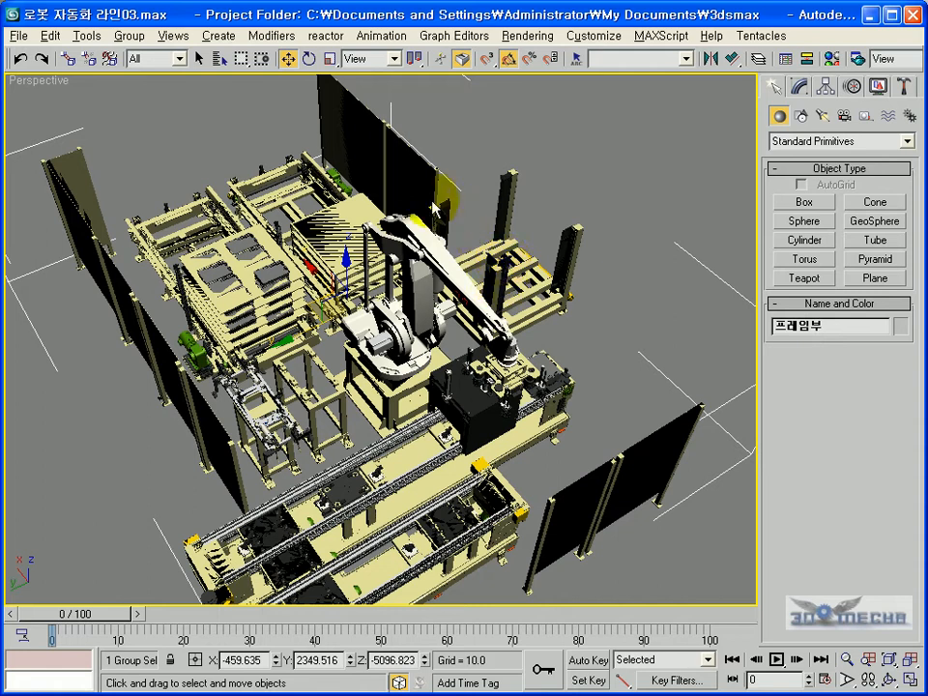
middle_click_drag(491, 392, 454, 430, "alt")
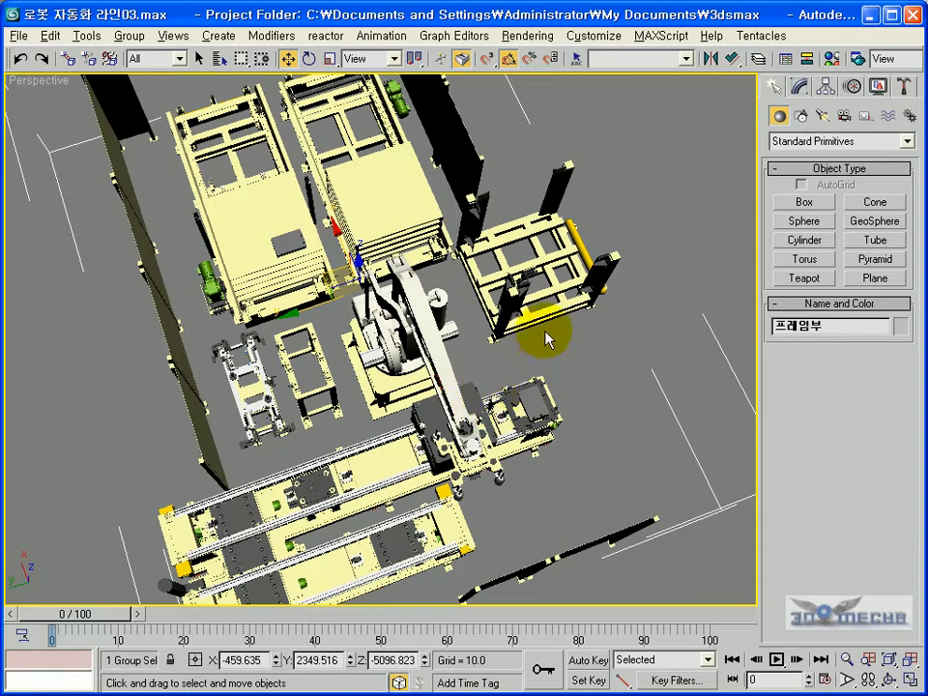
middle_click_drag(492, 392, 509, 343, "alt")
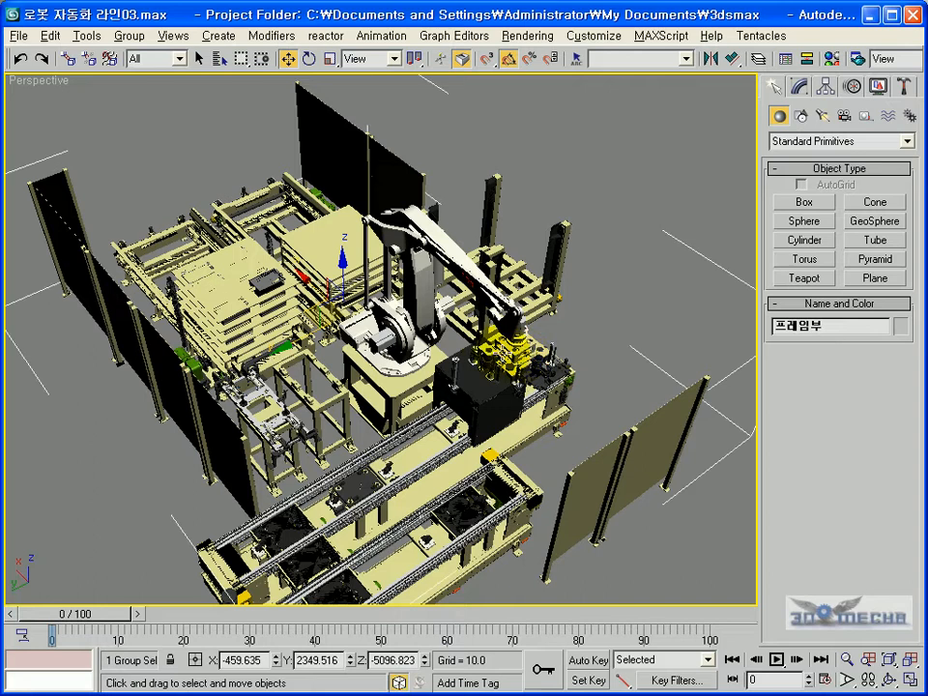
Select the frame group 프레임부 and center the view on it for a closer look
left_click(481, 162)
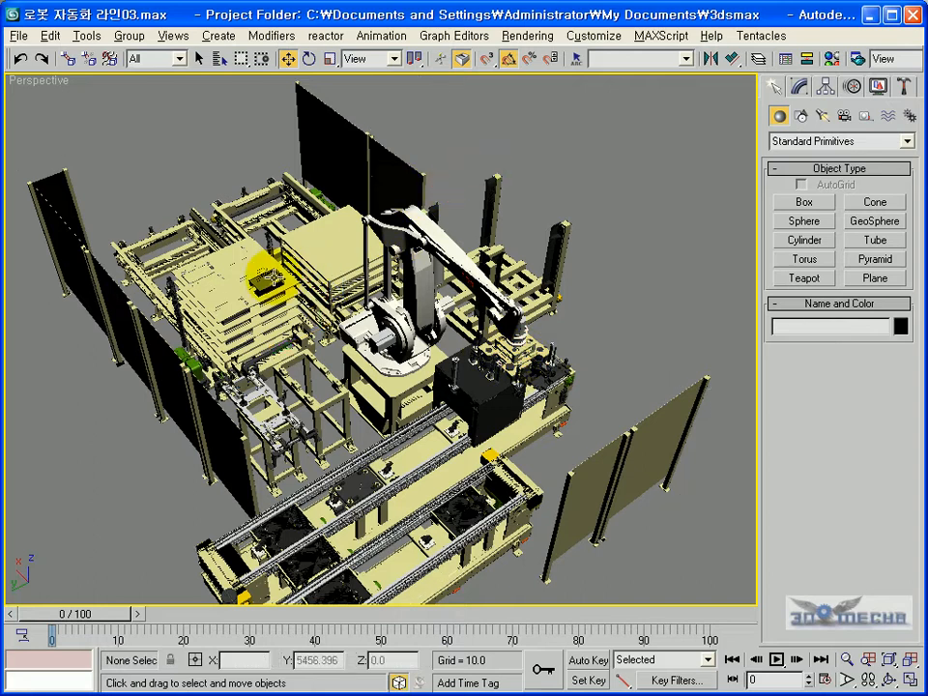
left_click(253, 224)
key("z")
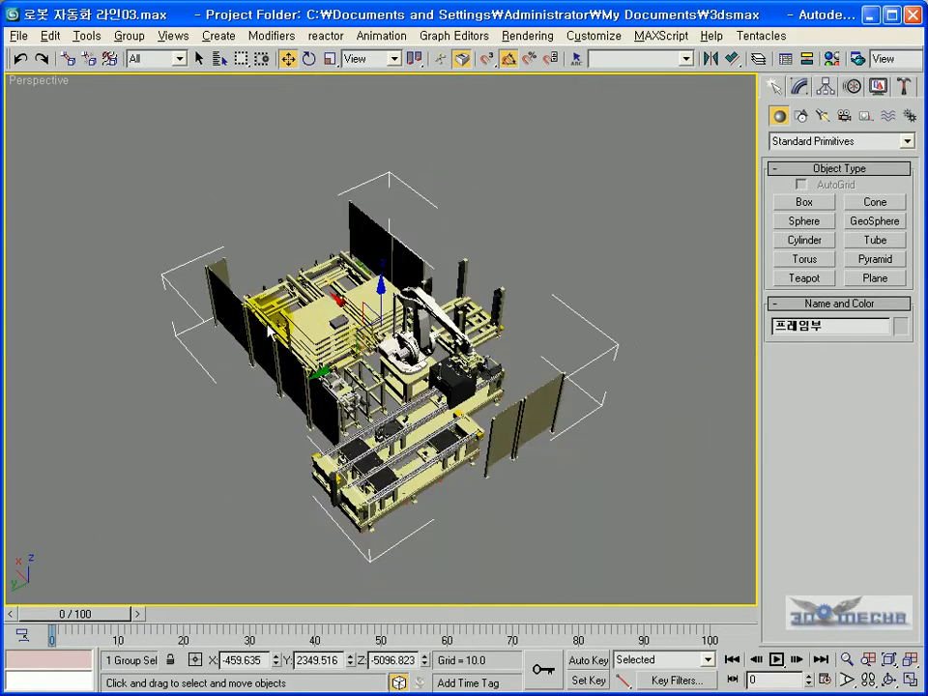
scroll(342, 337, "up", 6)
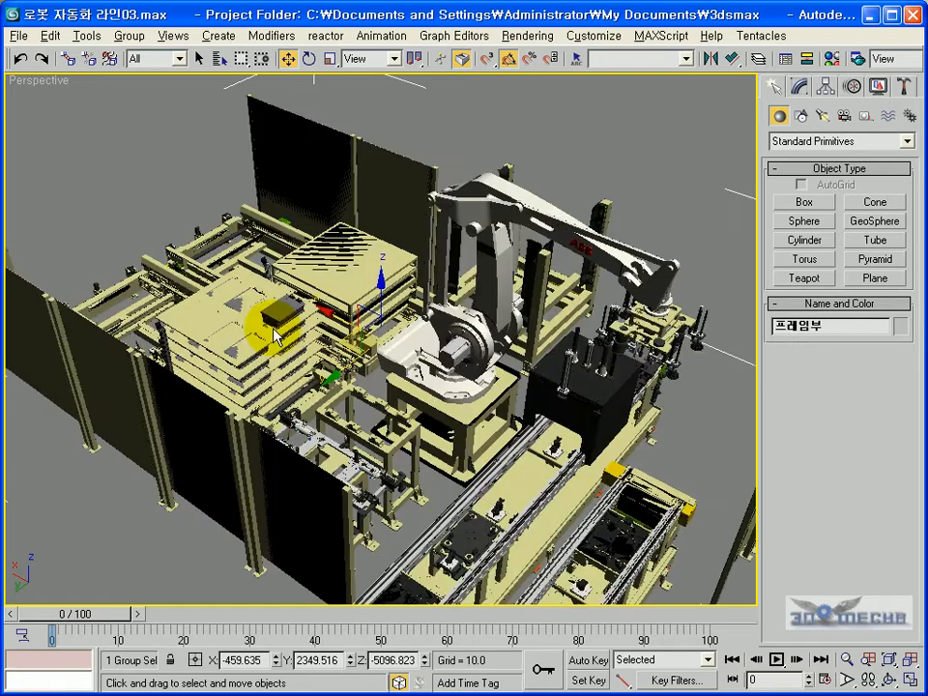
Open the frame group 프레임부 so that its member objects can be selected individually
middle_click_drag(292, 331, 323, 331, "alt")
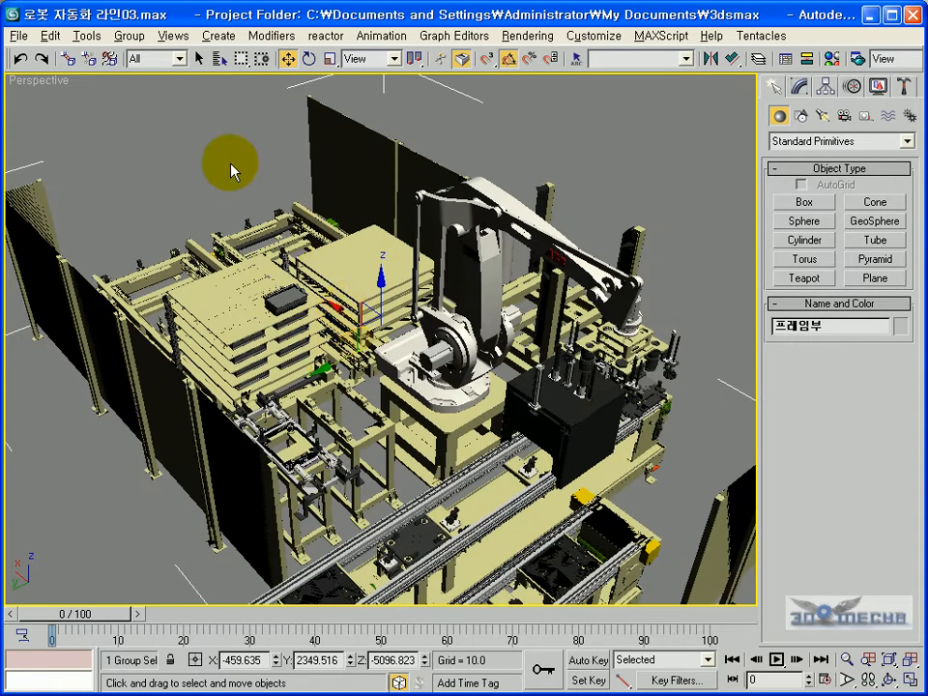
left_click(228, 102)
left_click(351, 249)
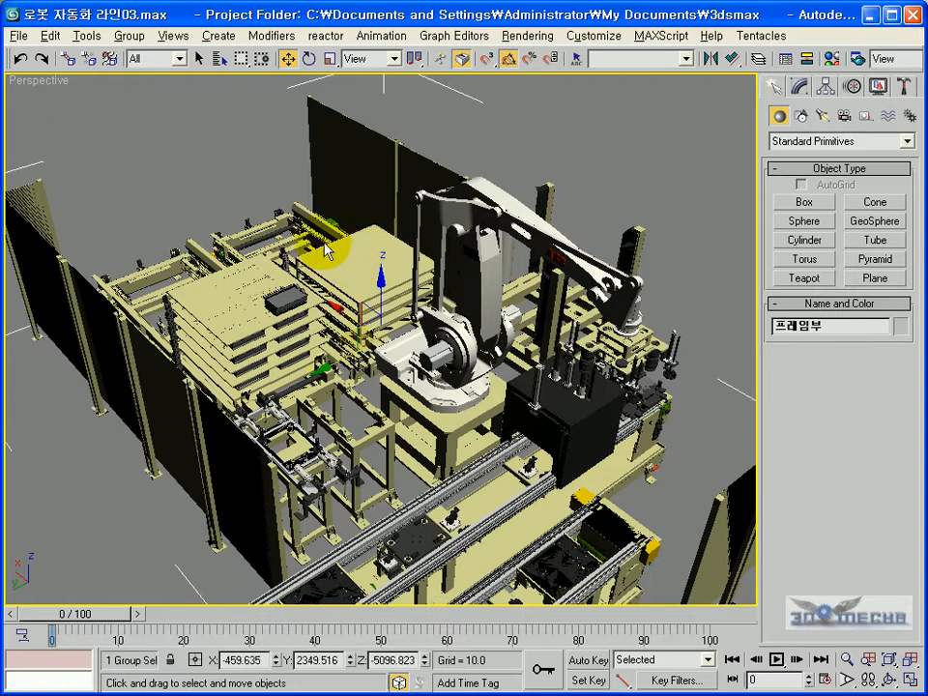
left_click(128, 36)
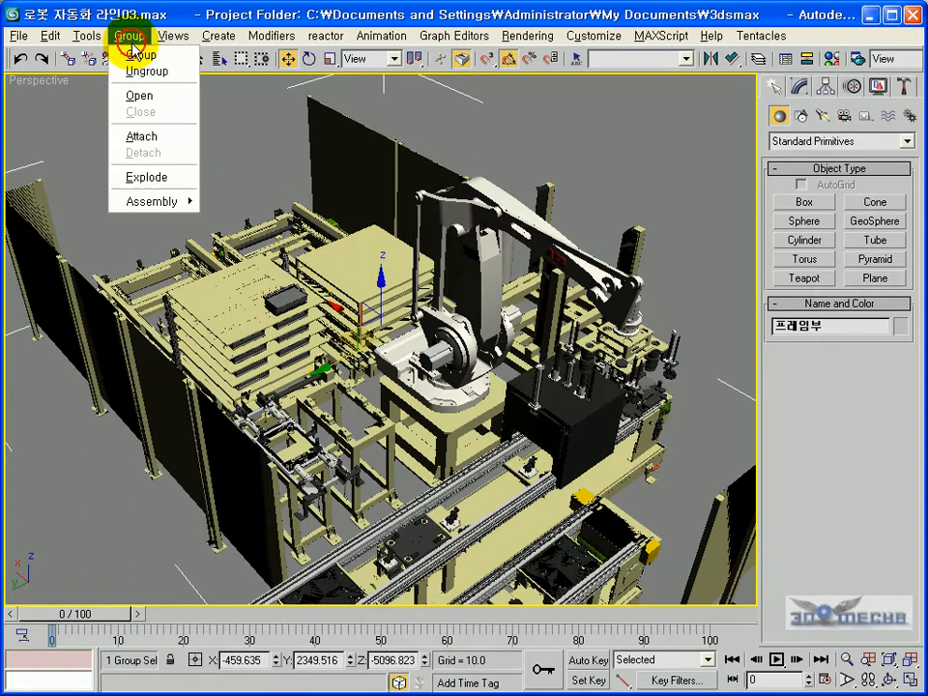
left_click(130, 92)
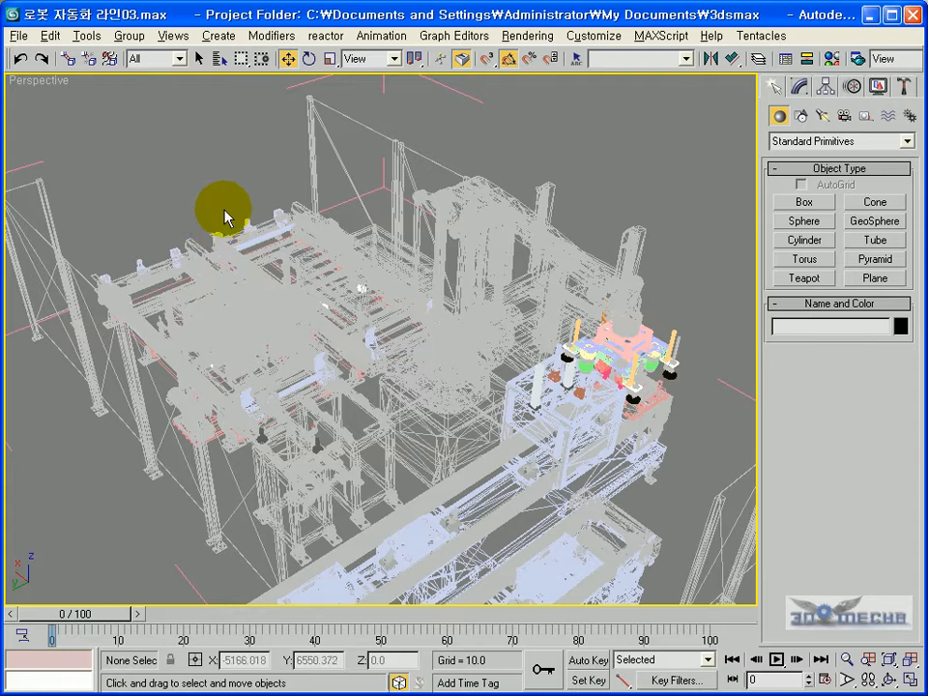
Select the workpiece 소재 on top of the plate stack, focus on it, and show edged faces on the shaded model
left_click(300, 315)
key("z")
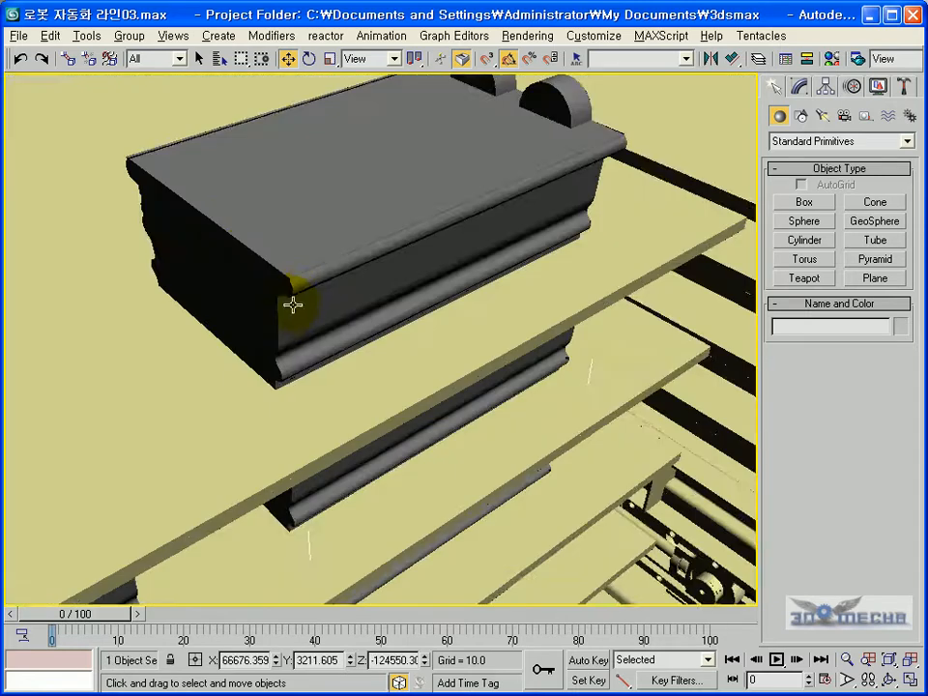
scroll(295, 302, "down", 2)
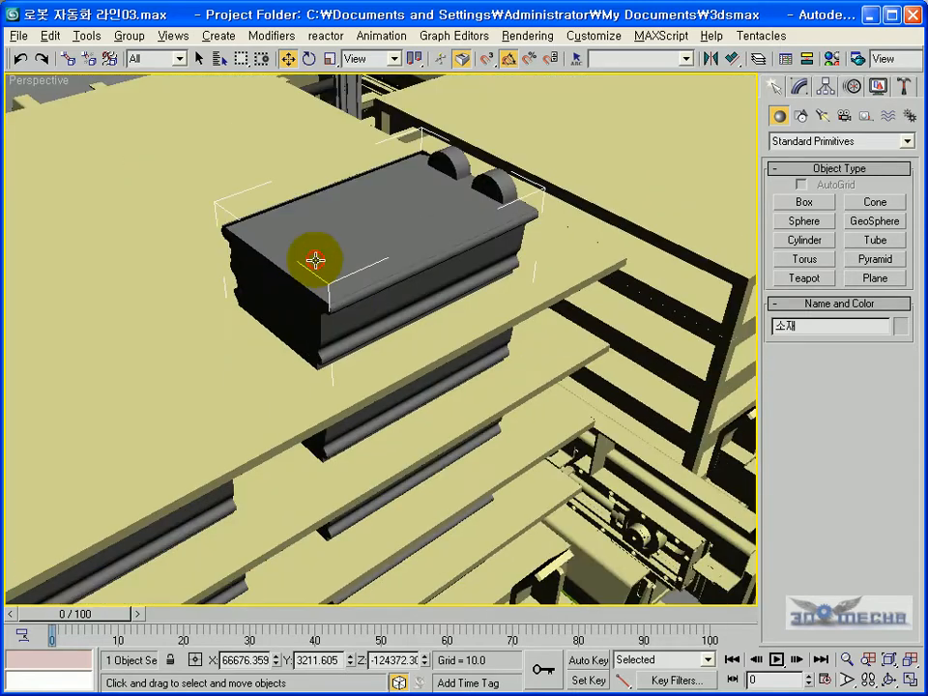
key("F4")
middle_click_drag(323, 262, 395, 304)
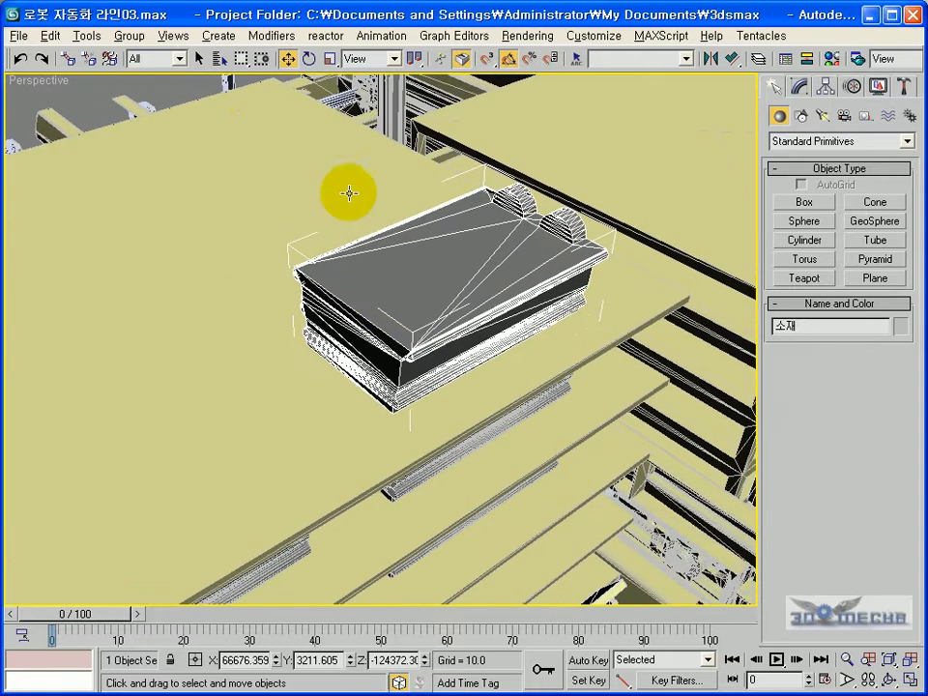
Detach the workpiece 소재 and the top plate beneath it from the open frame group
left_click(205, 117, "ctrl")
scroll(199, 144, "down", 3)
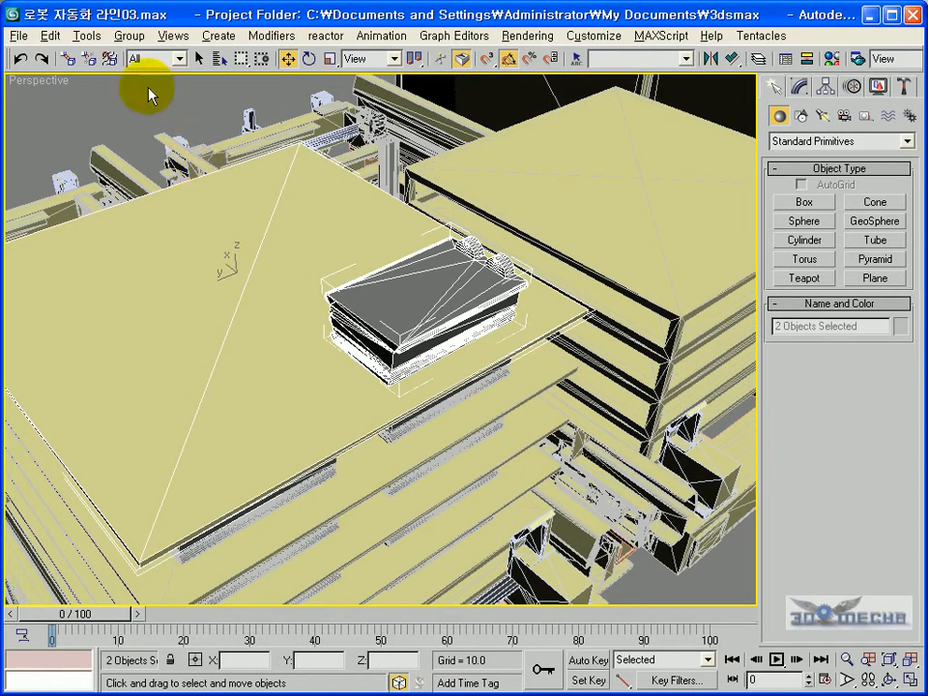
left_click(129, 35)
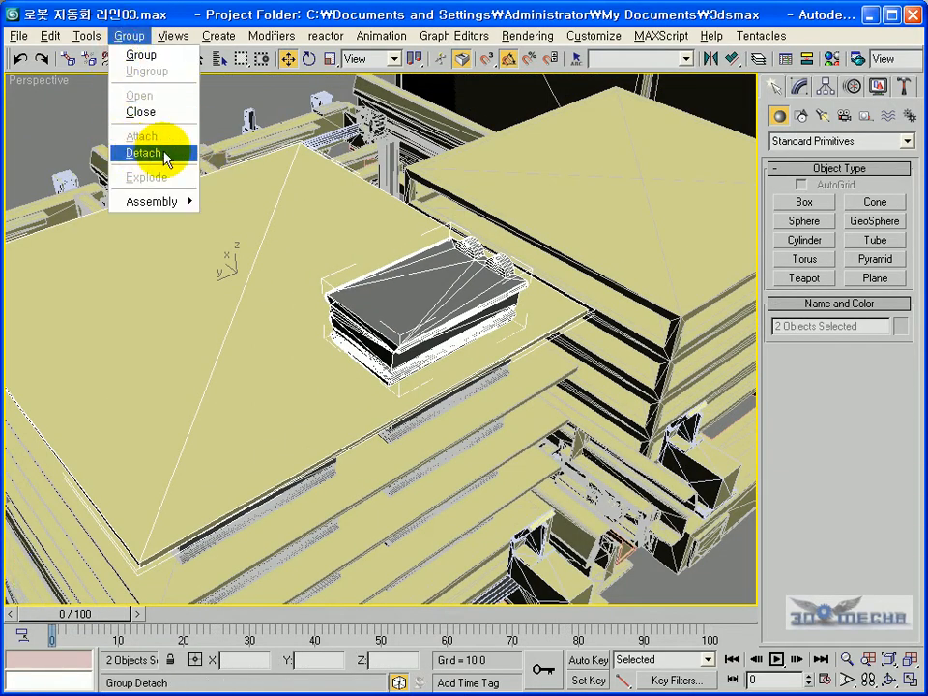
left_click(167, 157)
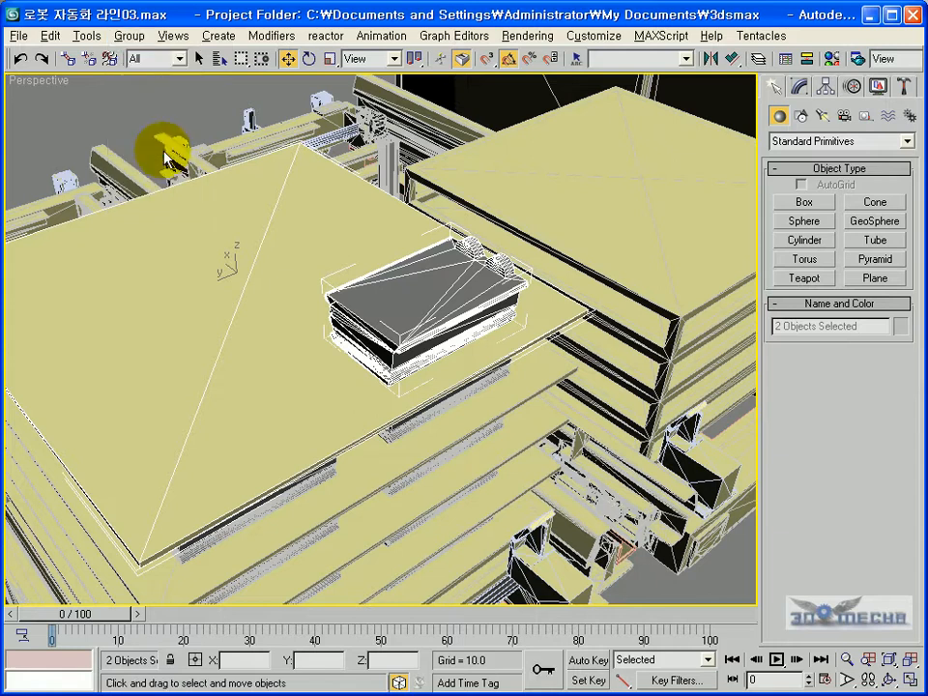
left_click_drag(293, 225, 293, 233)
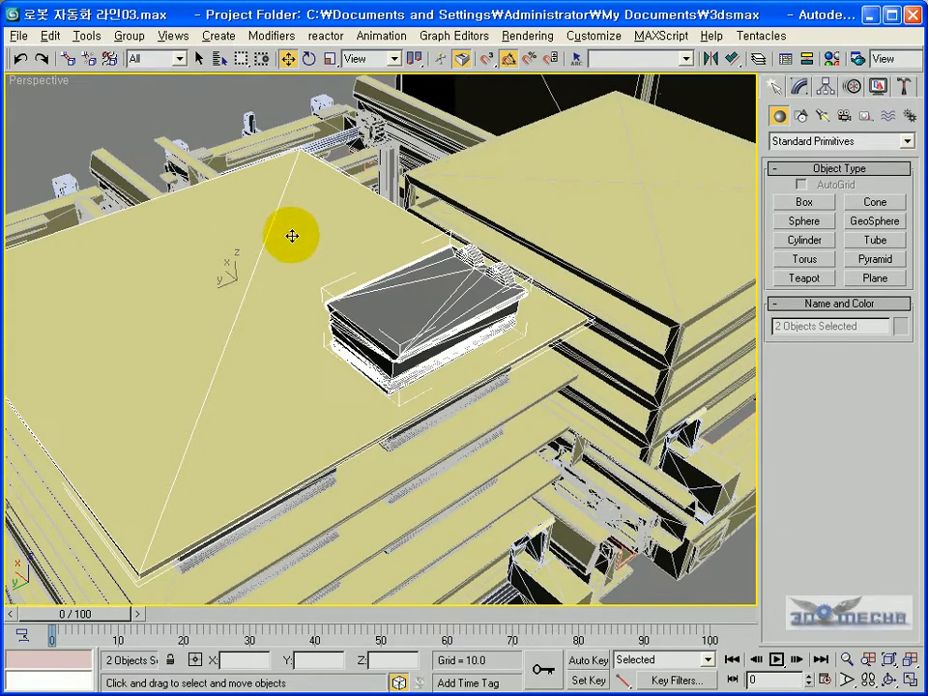
Select the group helper 프레임부 and close the opened frame group
scroll(292, 234, "down", 5)
left_click(469, 257)
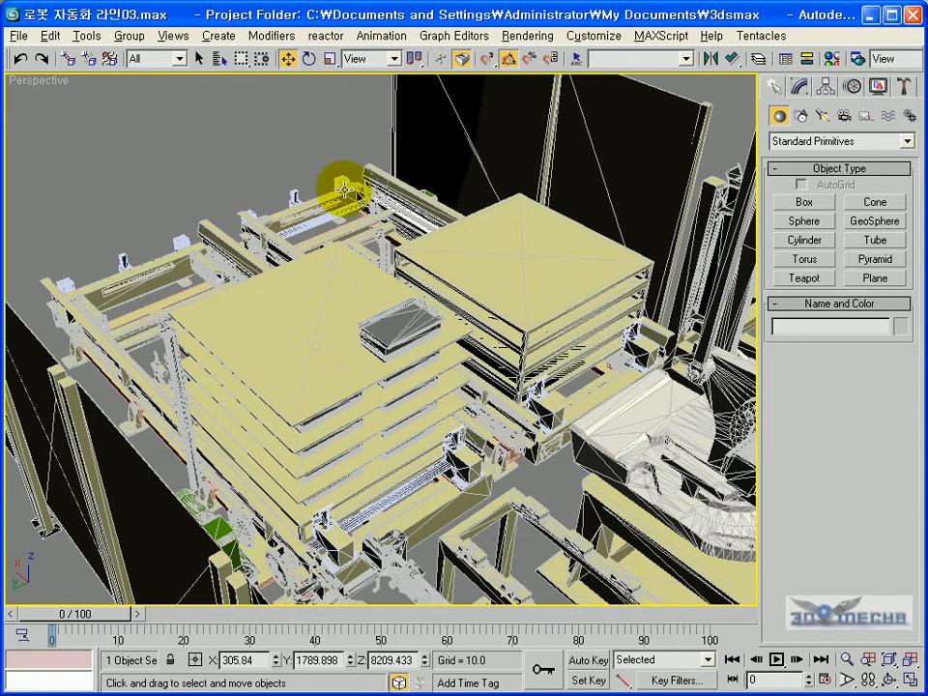
scroll(343, 261, "down", 5)
left_click(368, 162)
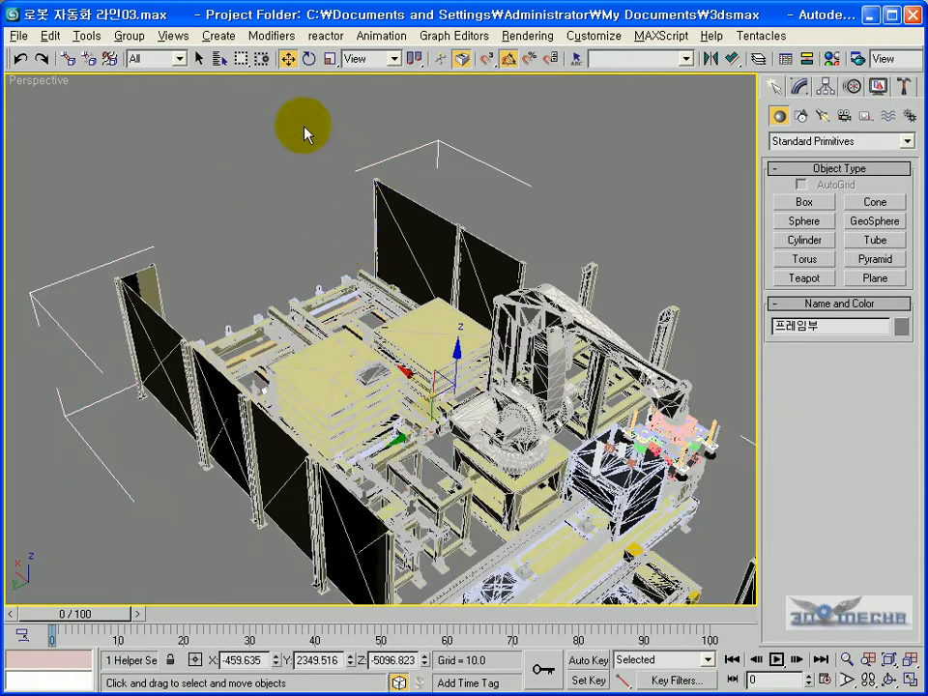
left_click(129, 35)
left_click(140, 112)
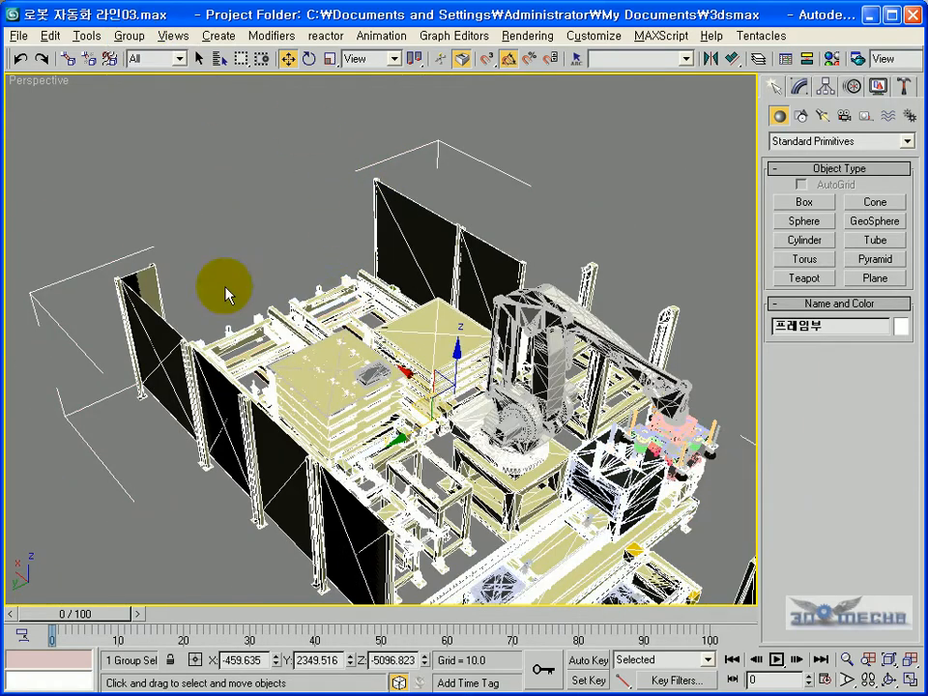
Select the detached workpiece 소재 and its supporting top plate together to check that they are independent of the frame group
middle_click_drag(336, 290, 309, 195)
left_click(284, 167)
scroll(359, 347, "up", 3)
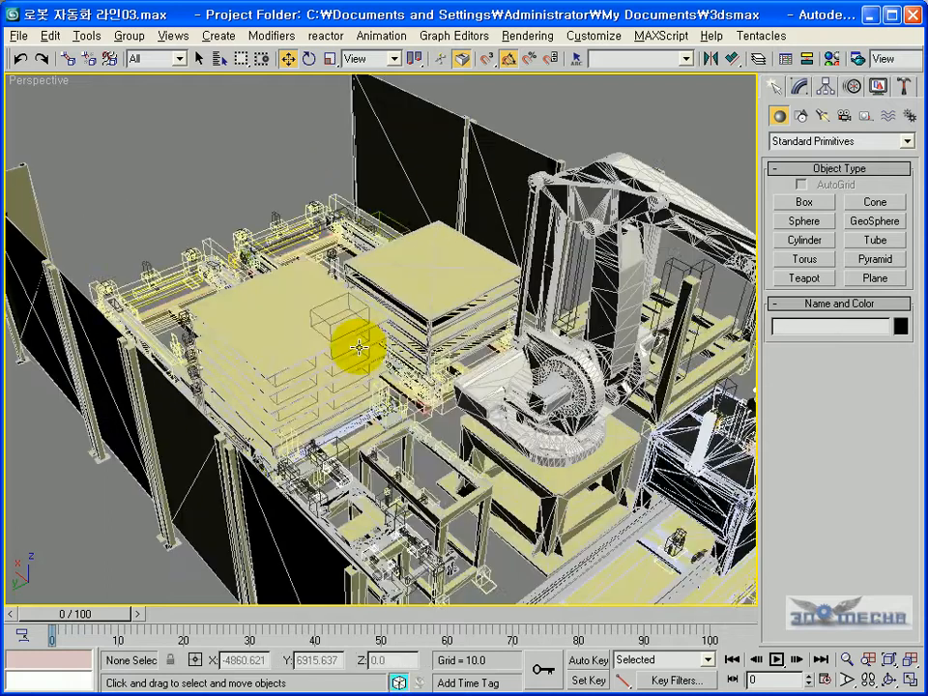
scroll(358, 347, "up", 3)
scroll(359, 339, "up", 5)
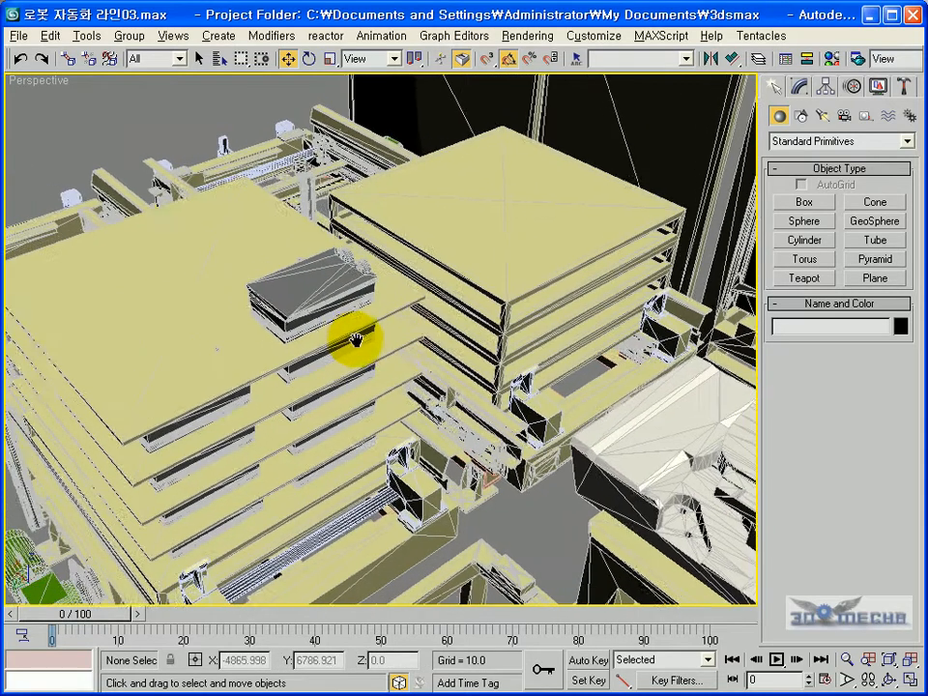
left_click(342, 302)
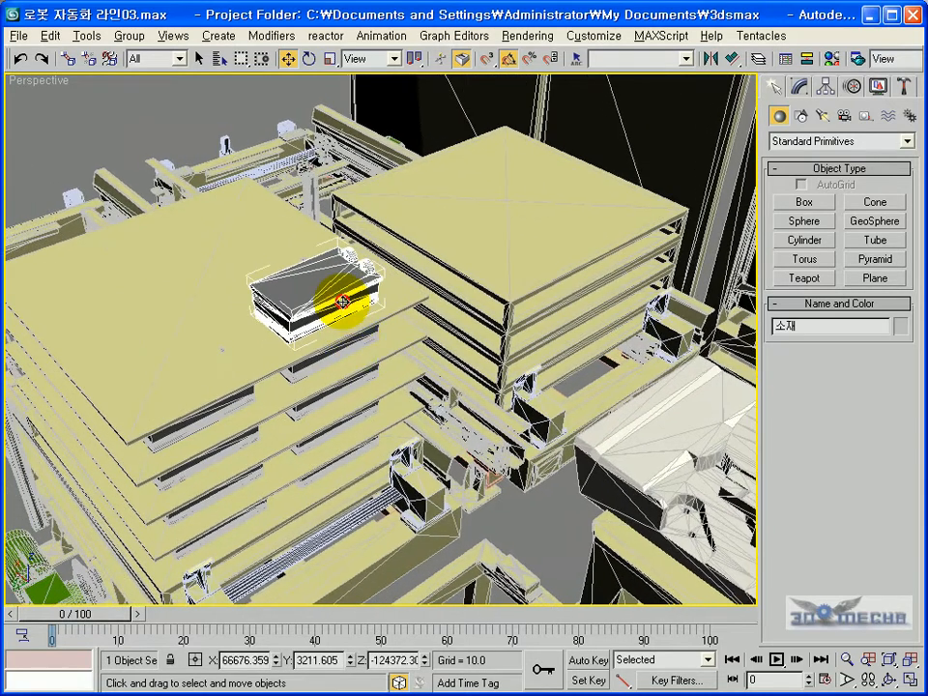
left_click(393, 300, "ctrl")
middle_click_drag(354, 295, 386, 310)
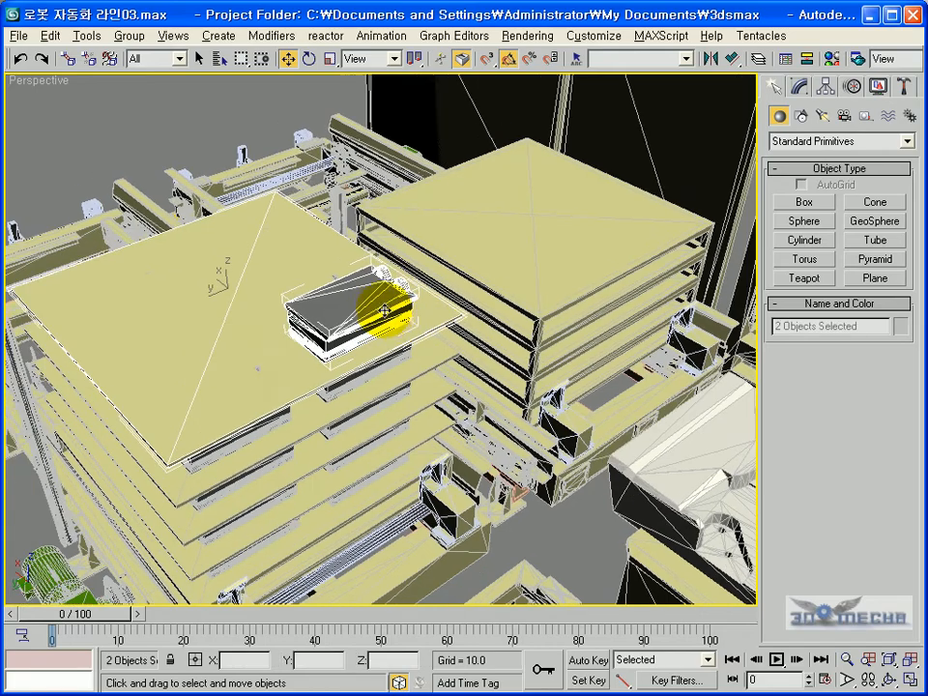
scroll(377, 300, "down", 6)
Select the workpiece at the end of the conveyor together with the fixture holding it
middle_click_drag(502, 139, 435, 379, "alt")
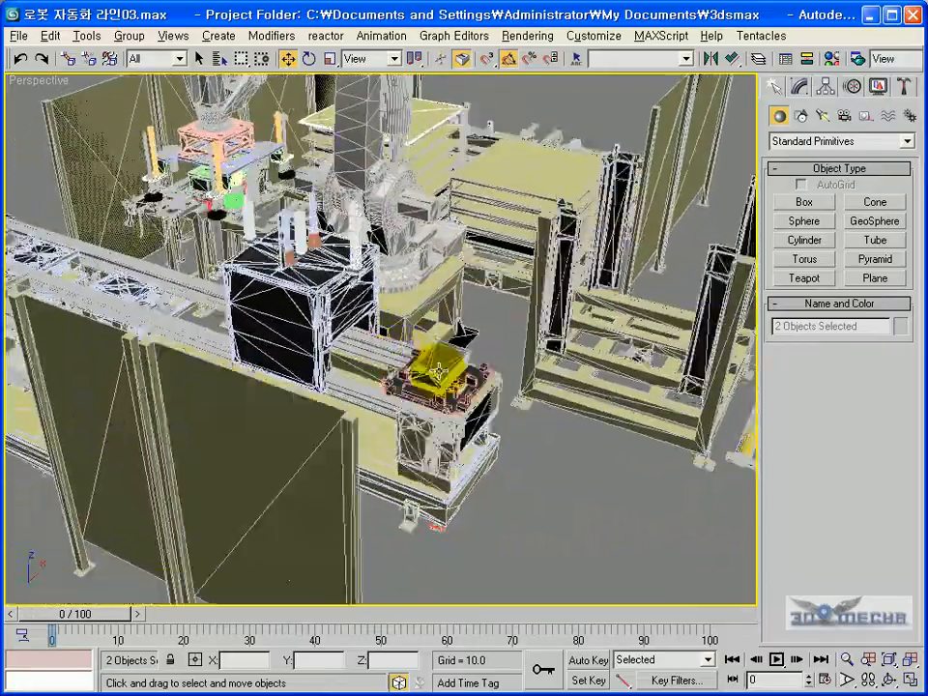
scroll(439, 378, "up", 5)
middle_click_drag(439, 319, 314, 266, "alt")
left_click(346, 259)
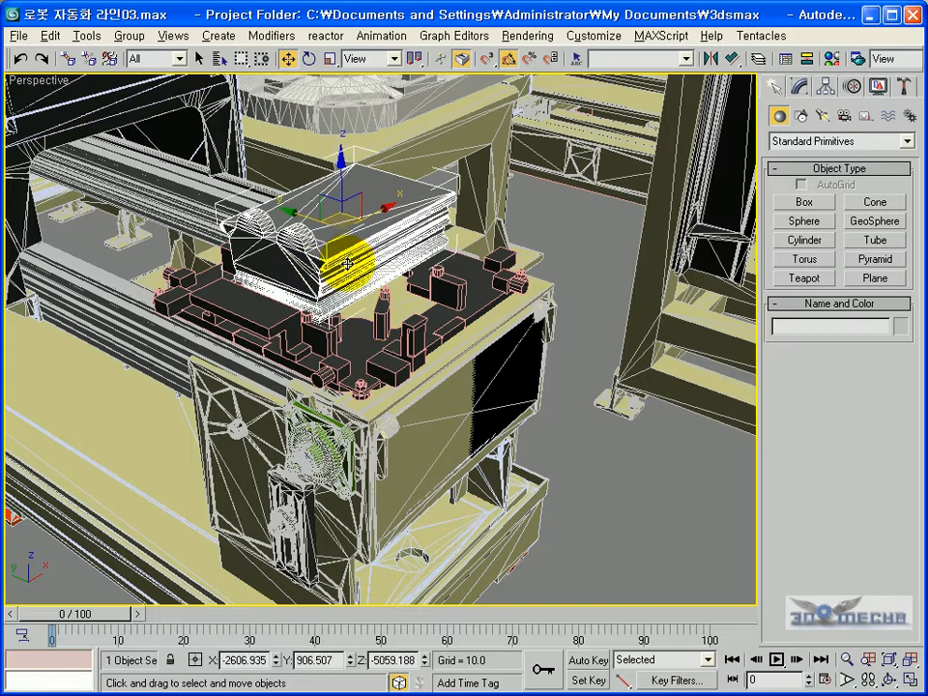
left_click(409, 328, "ctrl")
scroll(416, 327, "down", 8)
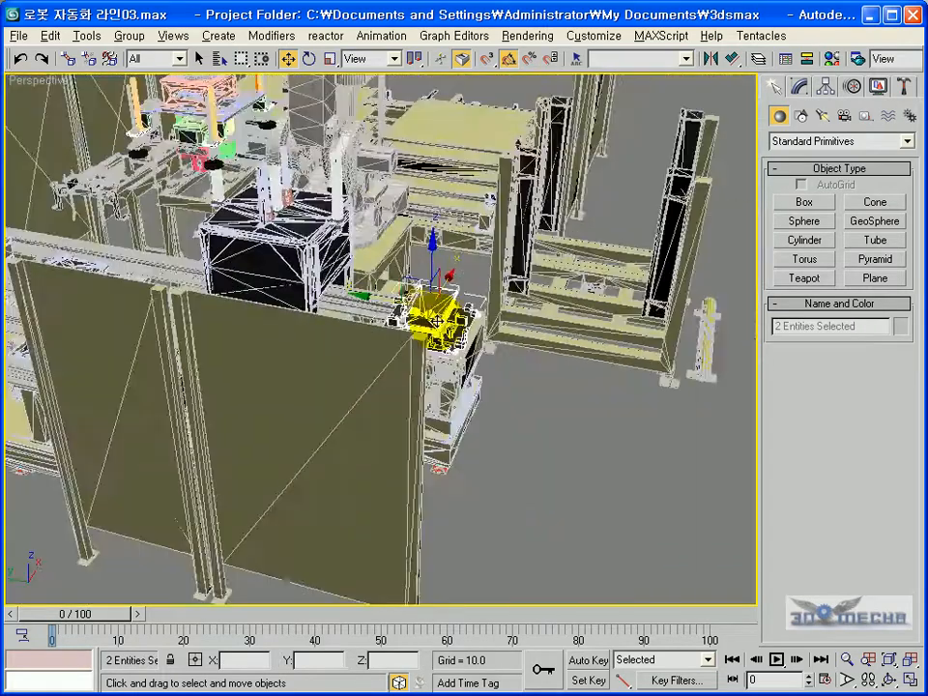
Examine the fixture, the conveyors and the robot with its gripper up close and from several angles
middle_click_drag(382, 273, 326, 236, "alt")
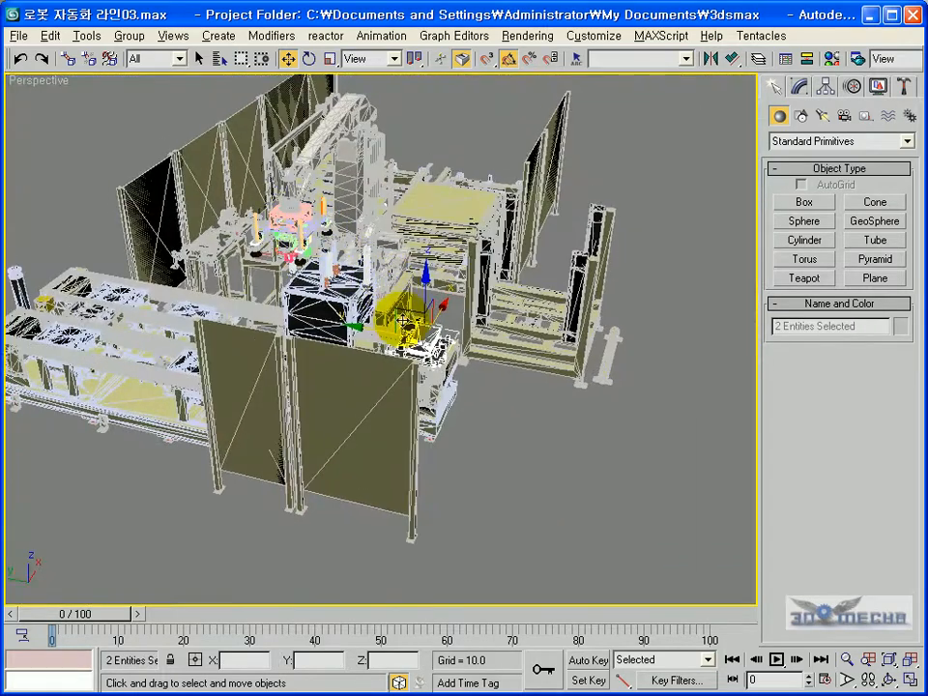
middle_click_drag(415, 312, 440, 310, "alt")
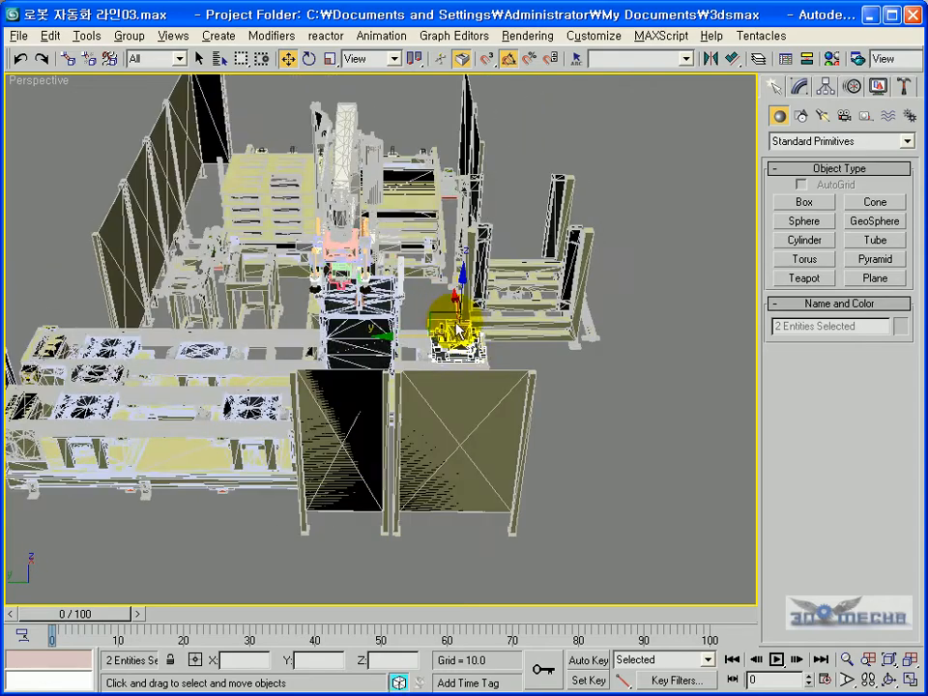
scroll(449, 322, "up", 8)
middle_click_drag(566, 333, 422, 340)
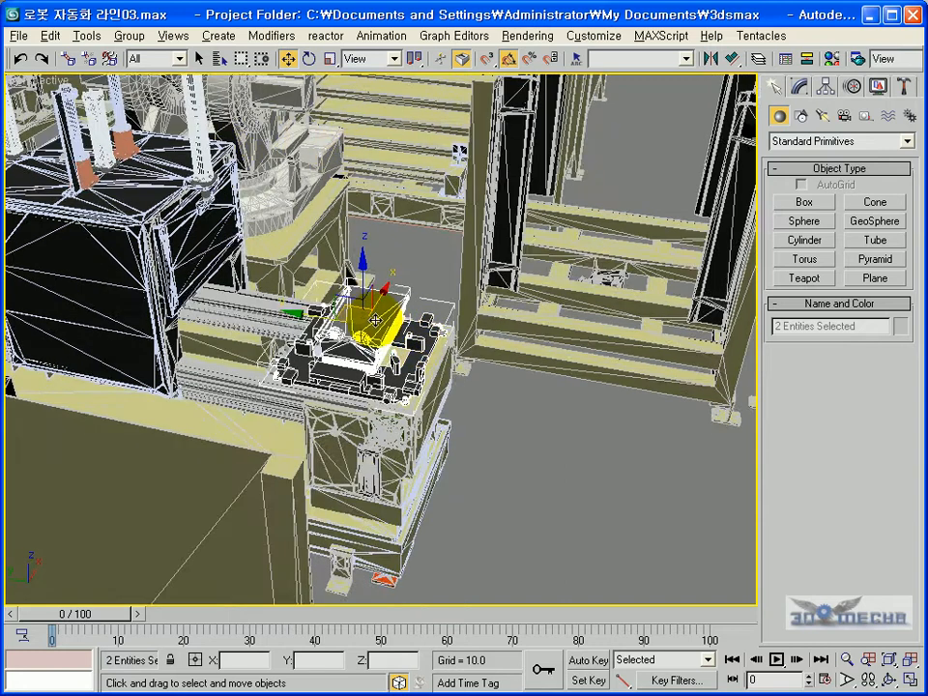
mouse_move(375, 319)
middle_mouse_down("alt")
mouse_move(342, 310)
mouse_move(373, 318)
middle_mouse_up("alt")
scroll(371, 316, "down", 3)
middle_click_drag(334, 275, 354, 270)
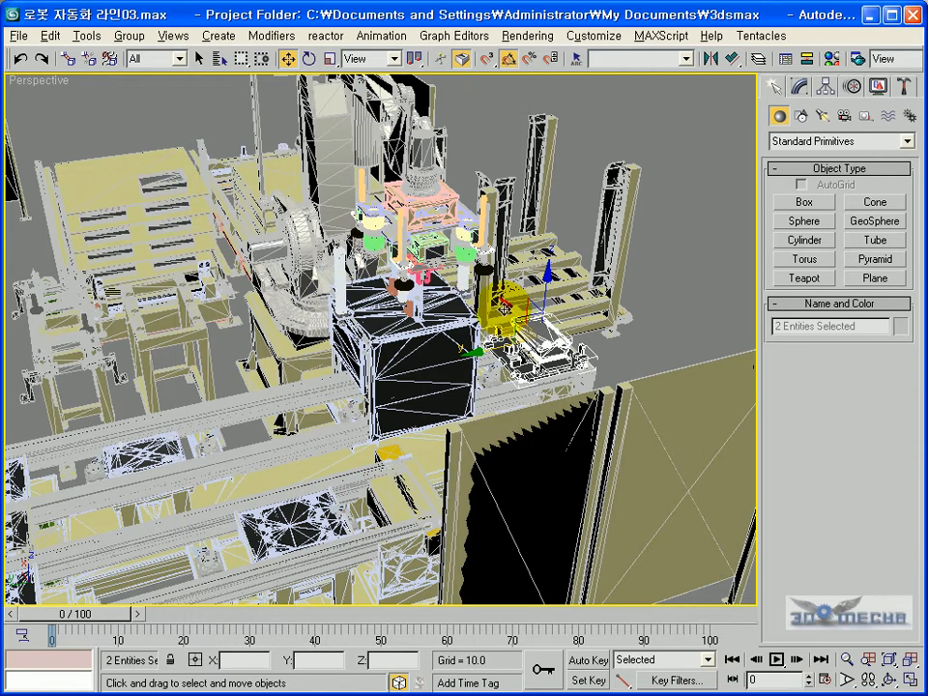
middle_click_drag(383, 218, 394, 234, "alt")
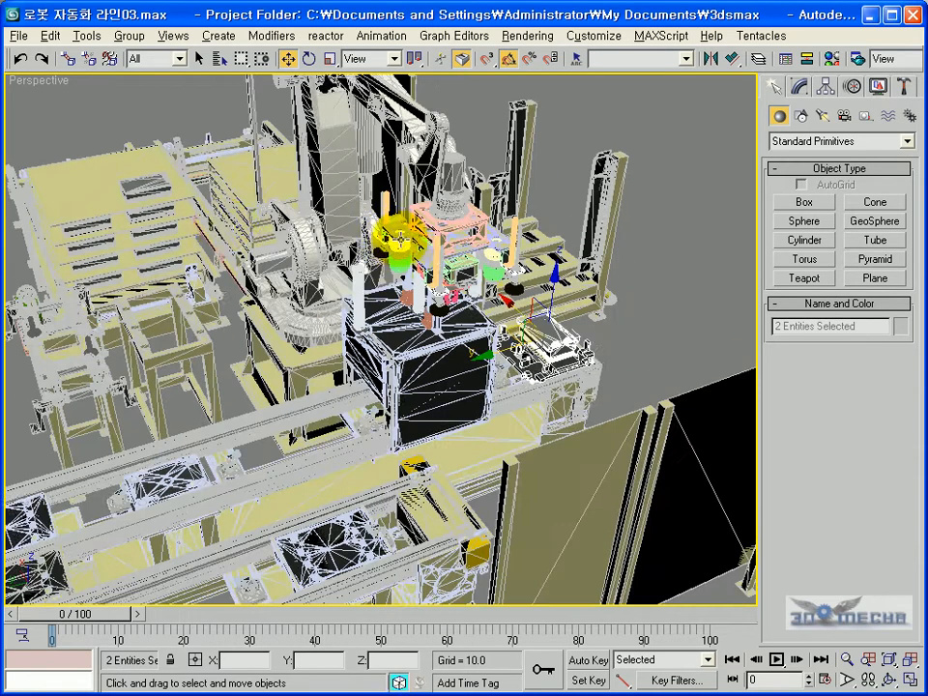
Select the workpiece on the plate stack and the one on the fixture in turn to compare pick-up and placement positions, then deselect
left_click(141, 178)
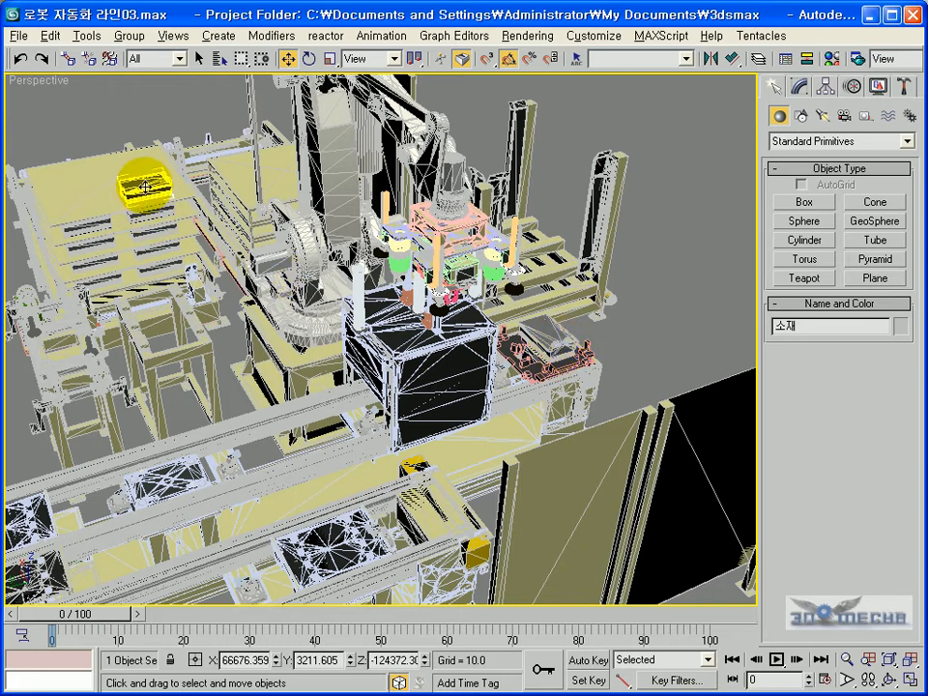
left_click(558, 338)
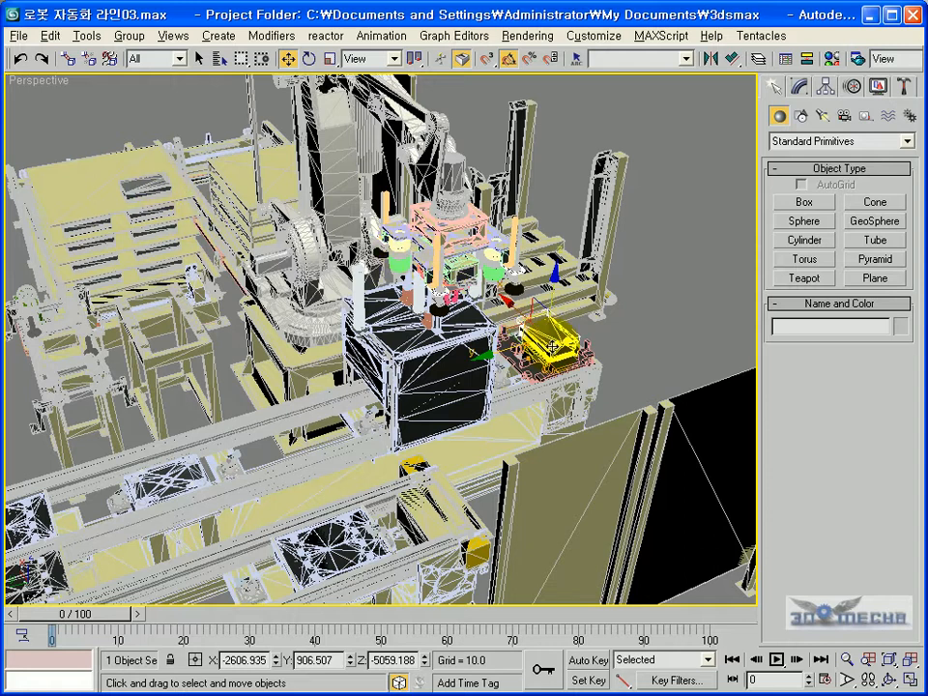
middle_click_drag(240, 208, 319, 275, "alt")
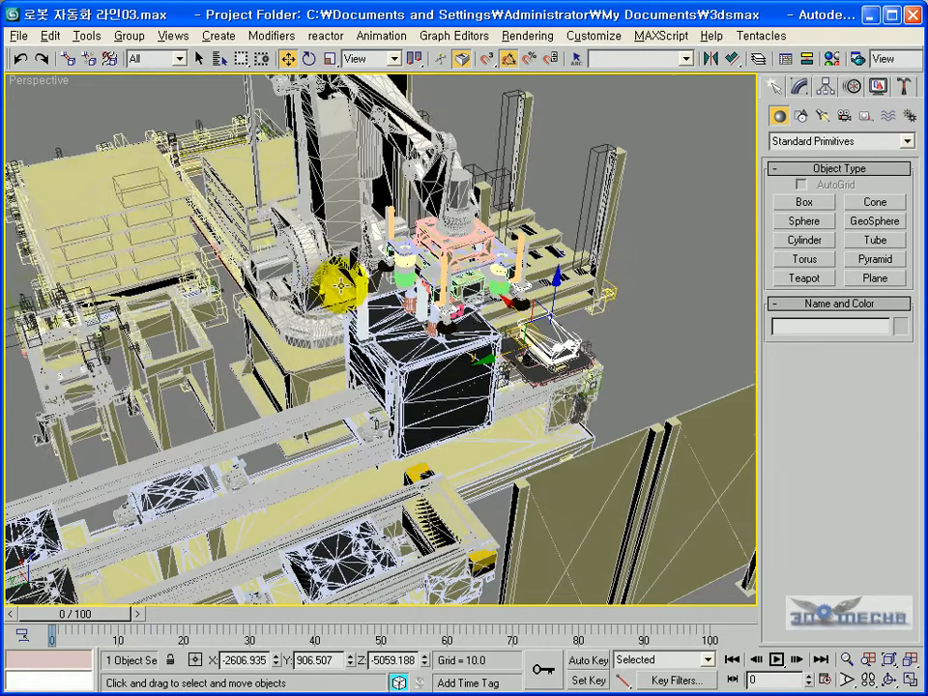
left_click(132, 187)
left_click_drag(152, 195, 454, 281)
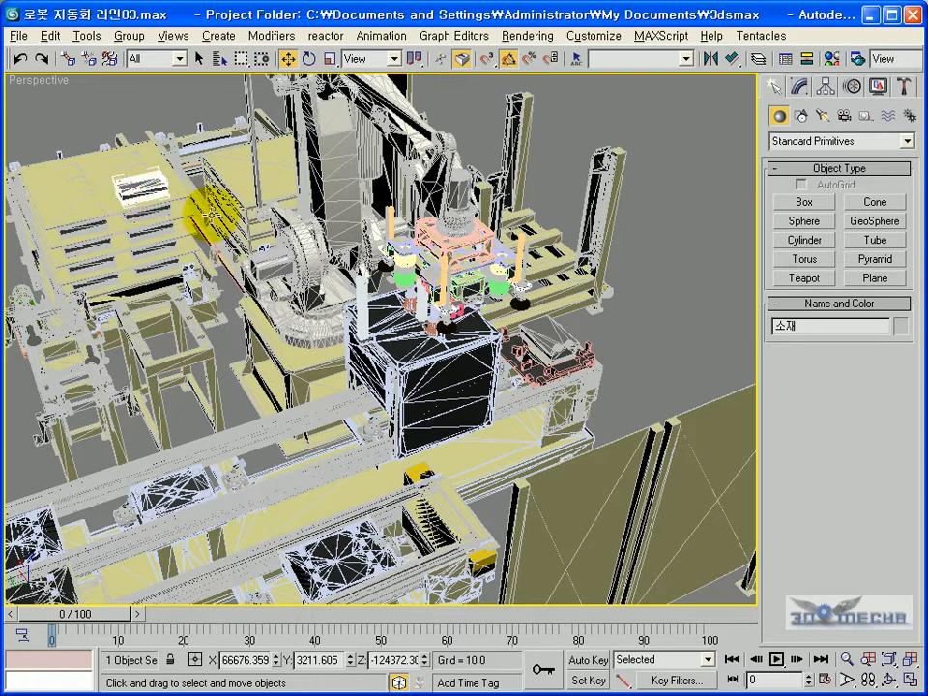
left_click(547, 342)
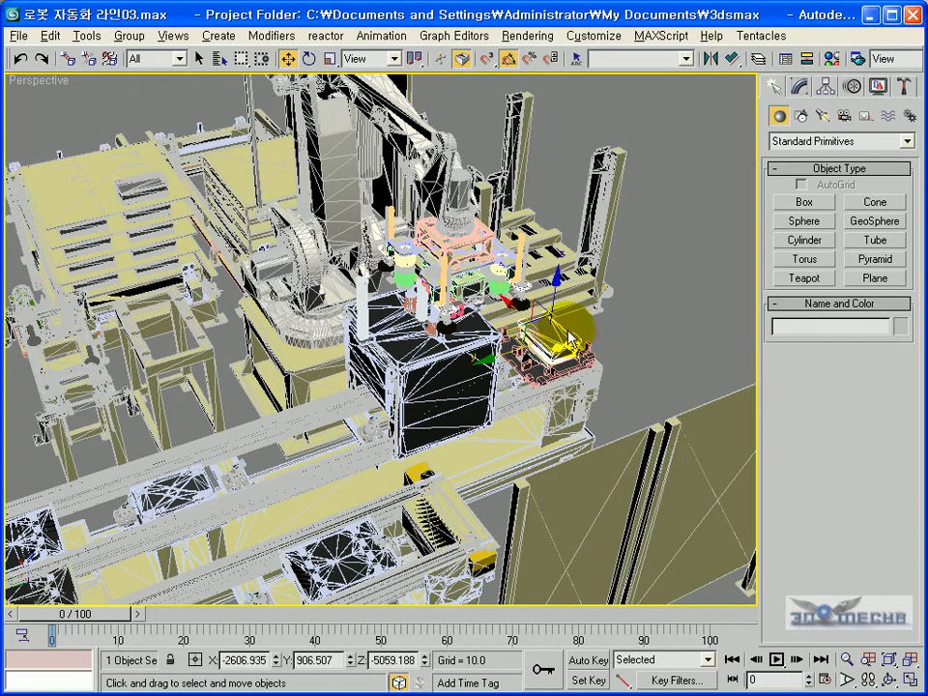
left_click(666, 345)
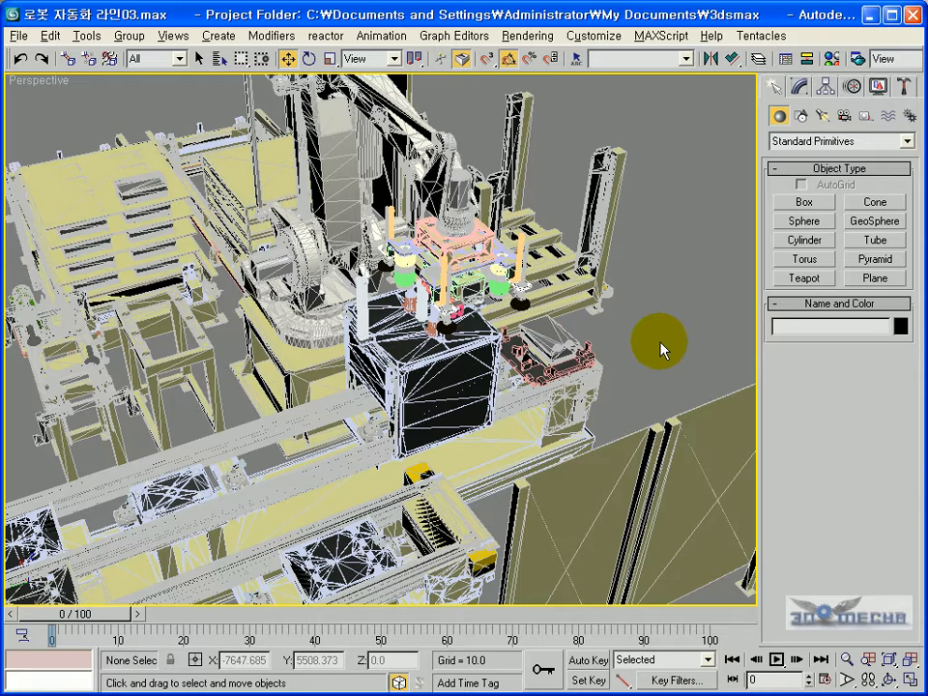
Hide the frame group 프레임부
left_click(562, 406)
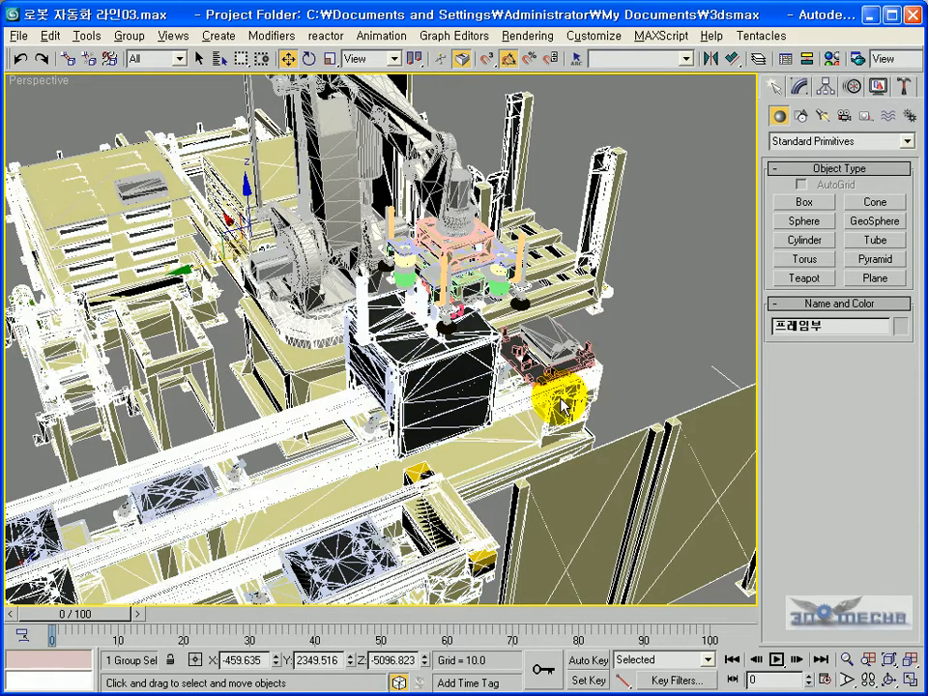
left_click(877, 86)
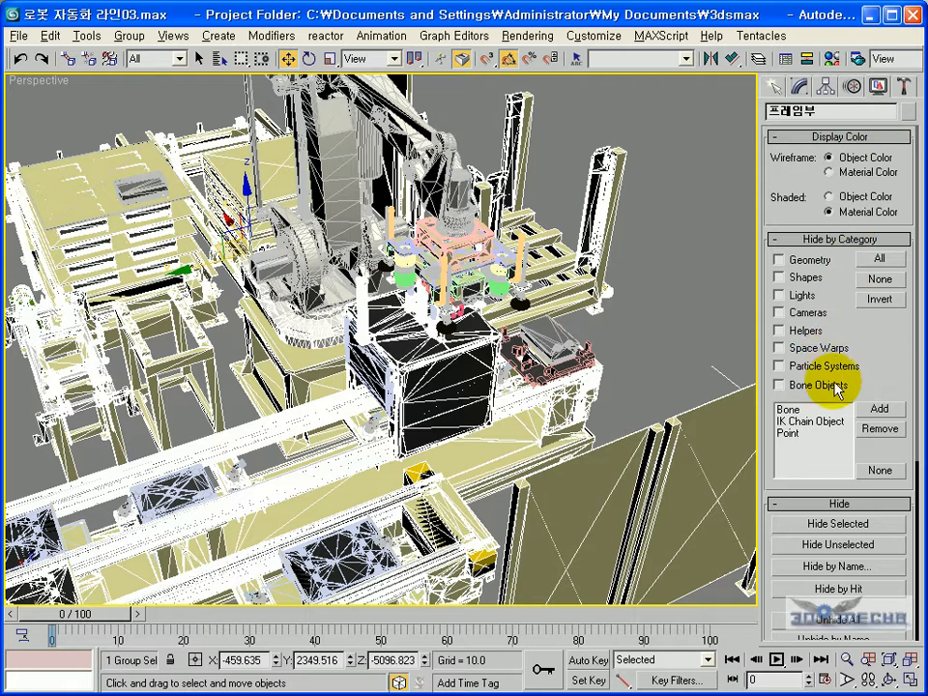
left_click(822, 523)
Hide the conveyor and remaining equipment groups around the robot, along with the small stray object lying apart from them
middle_click_drag(574, 399, 397, 368, "alt")
scroll(555, 384, "down", 3)
left_click_drag(201, 259, 325, 293)
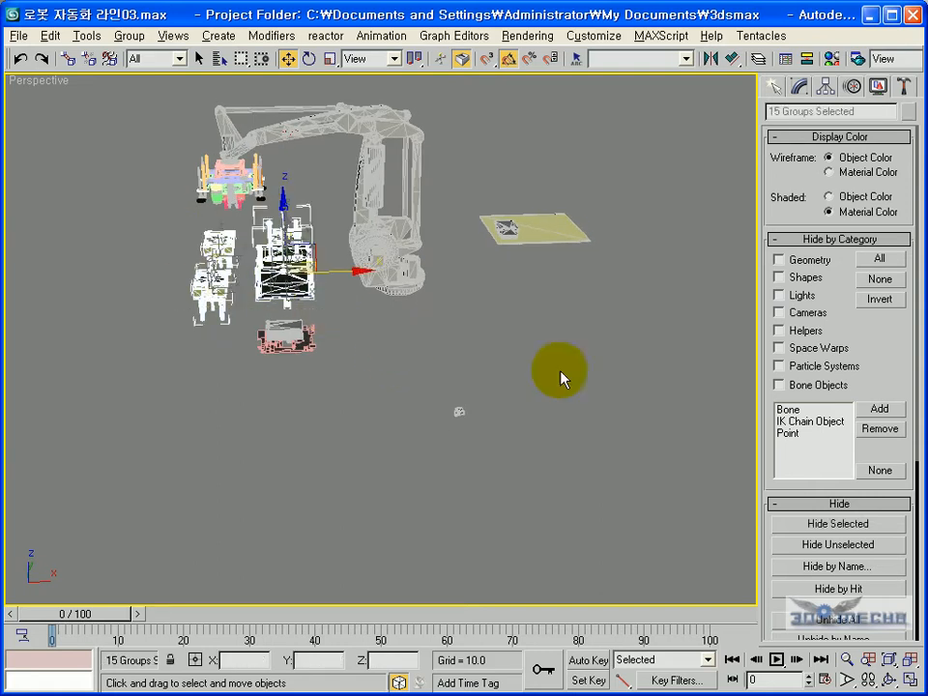
left_click(804, 525)
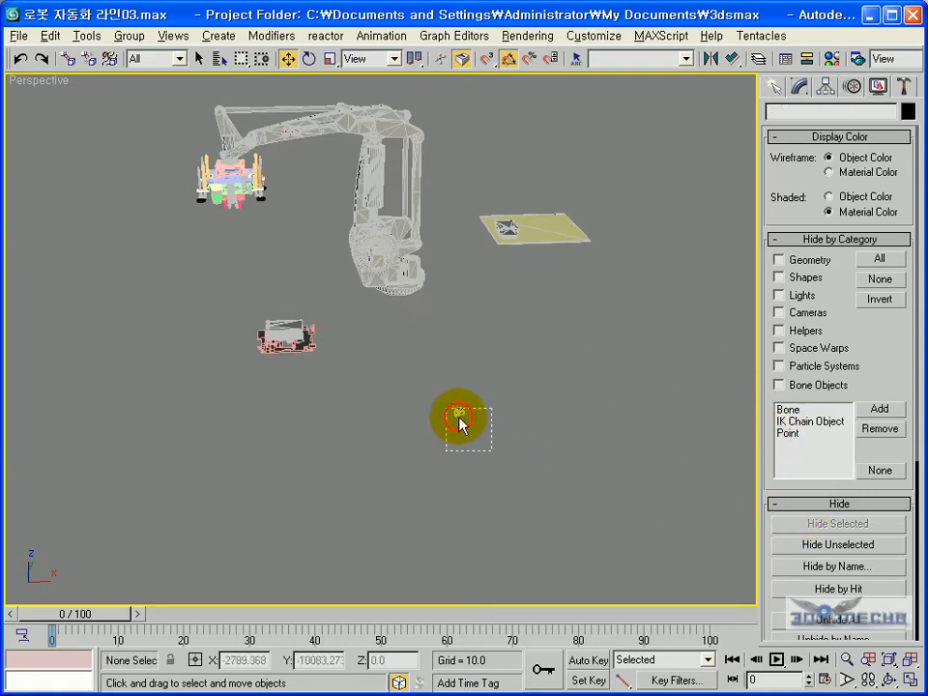
left_click(483, 441)
left_click(789, 524)
Examine the robot, its gripper, the pallet fixture and the plate with the workpiece from several angles
middle_click_drag(528, 460, 280, 304, "alt")
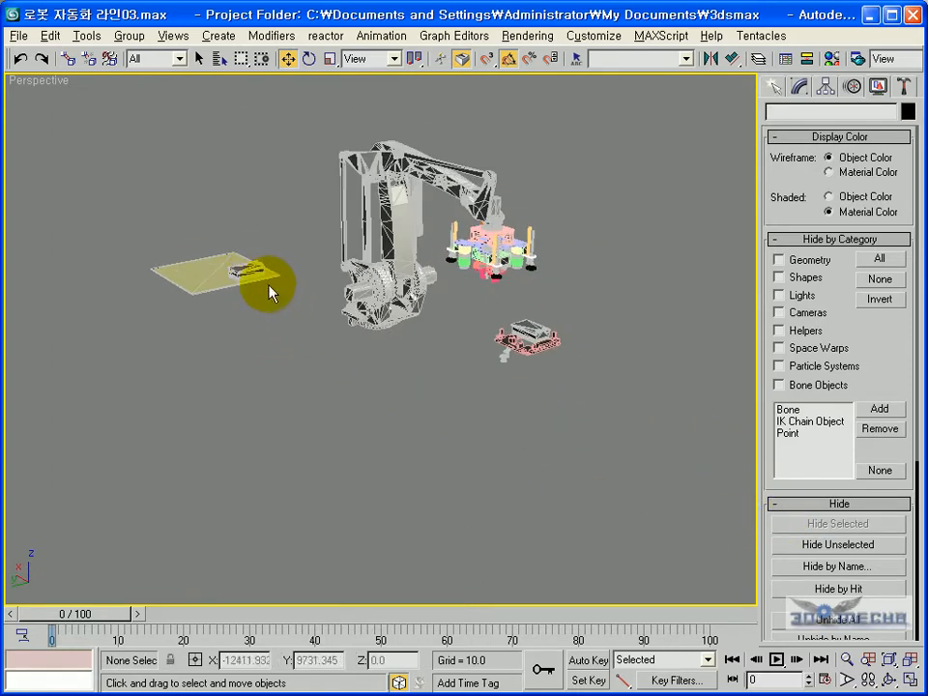
middle_click_drag(520, 330, 504, 383, "alt")
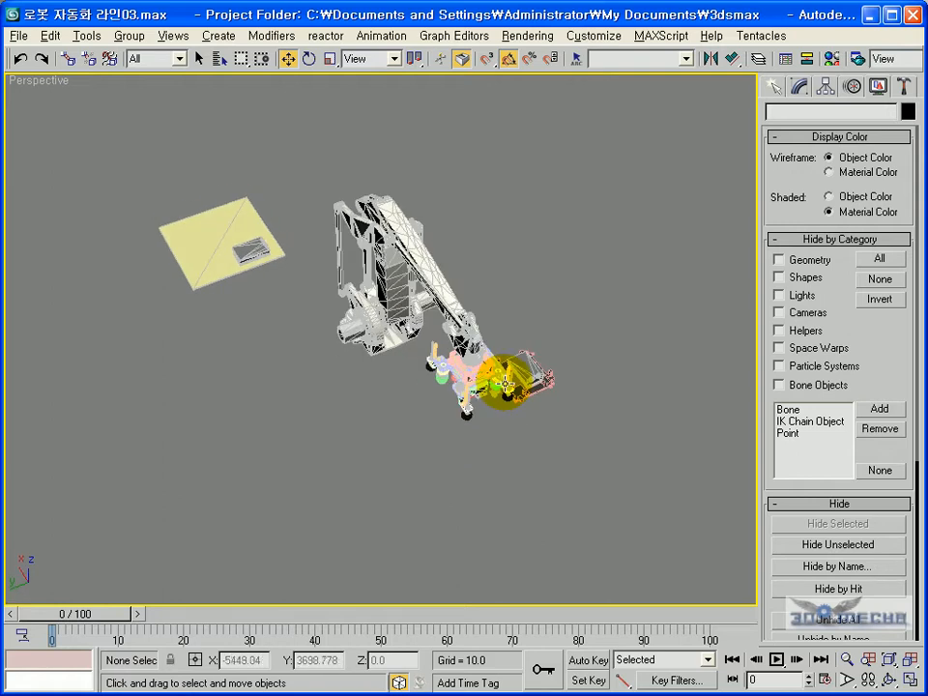
scroll(505, 384, "up", 10)
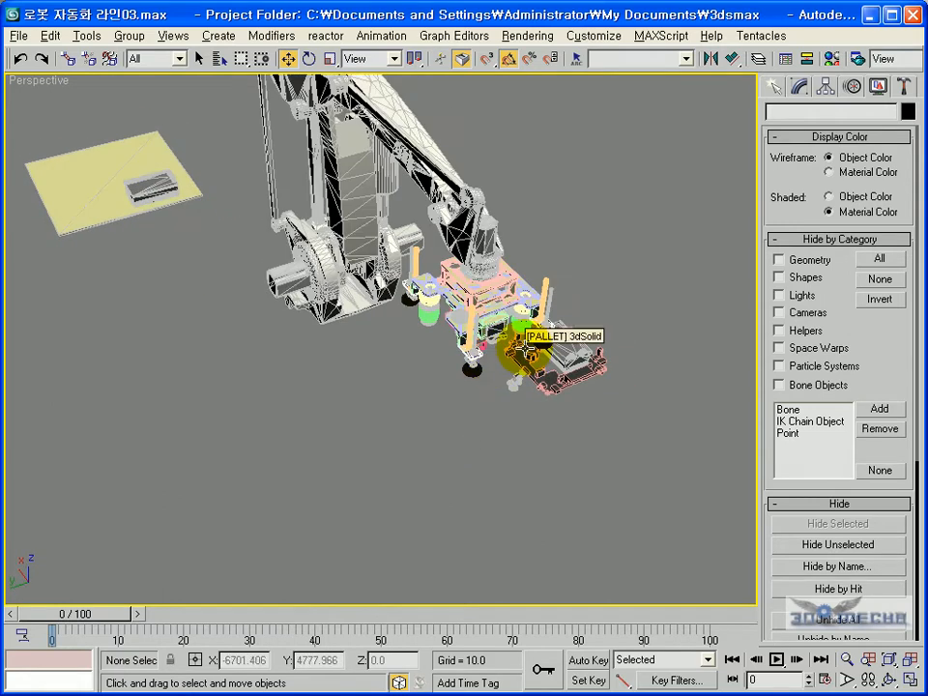
middle_click_drag(522, 349, 421, 437, "alt")
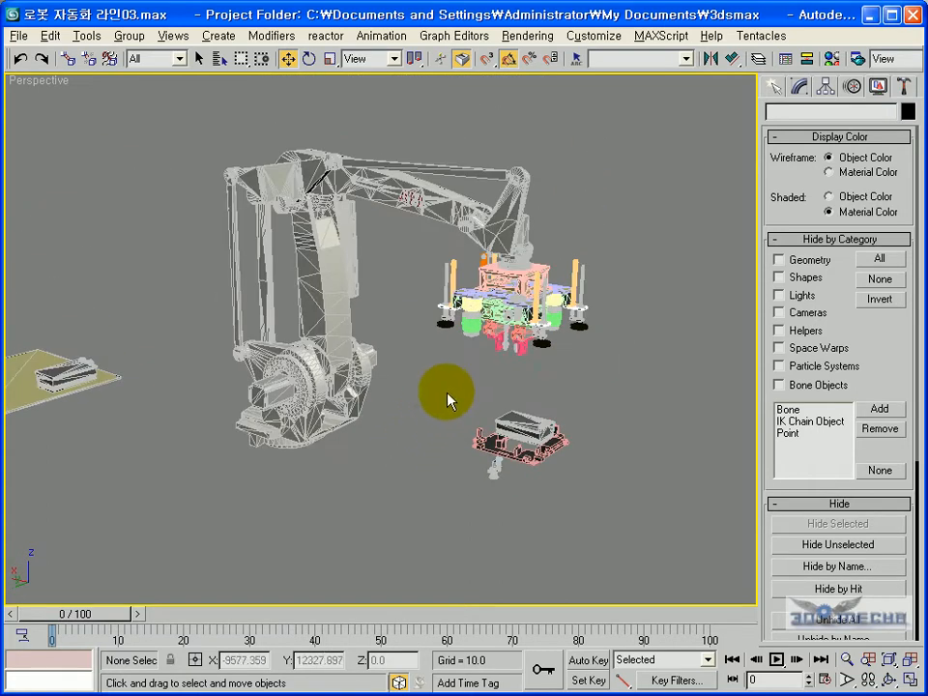
left_click(514, 292)
mouse_move(570, 324)
middle_mouse_down("alt")
mouse_move(550, 327)
mouse_move(558, 330)
middle_mouse_up("alt")
left_click(626, 367)
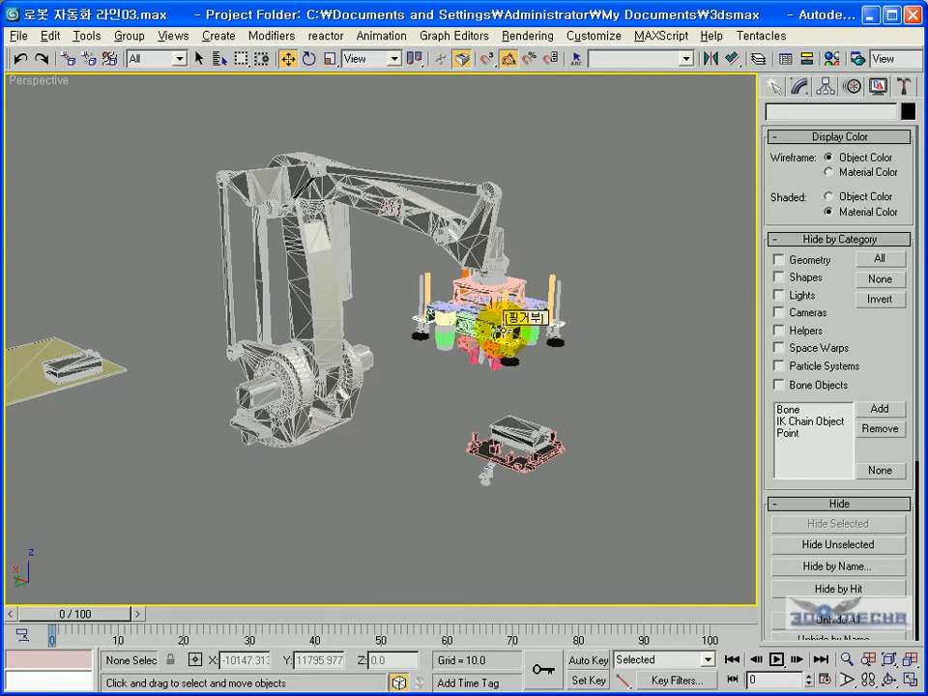
Link the gripper group 핑거부 to the robot's wrist group 로봇1 as its parent
left_click(506, 325)
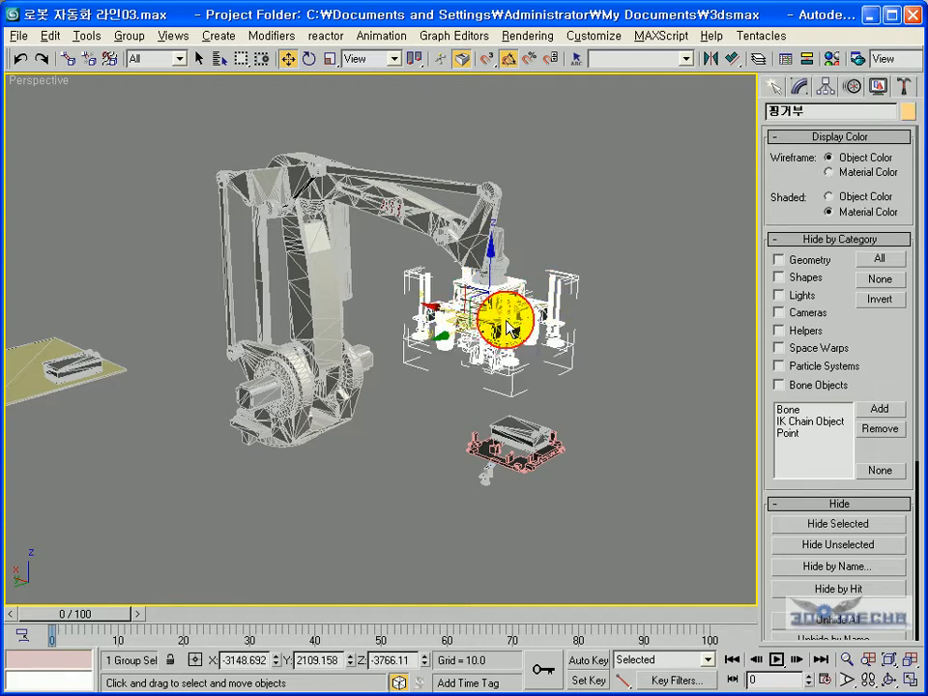
left_click(137, 119)
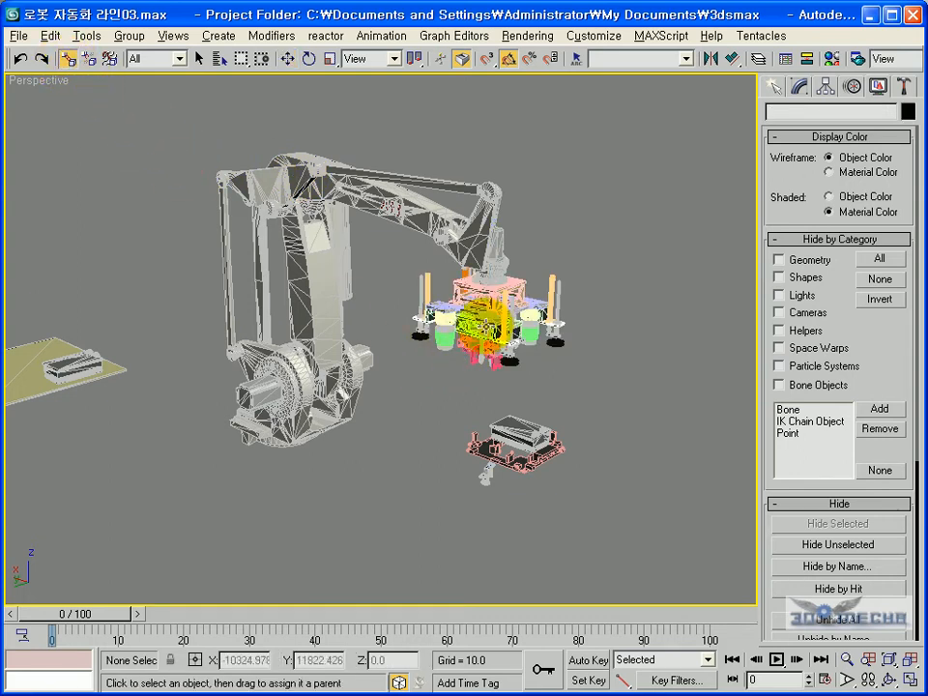
left_click(491, 320)
middle_click_drag(477, 323, 300, 322, "alt")
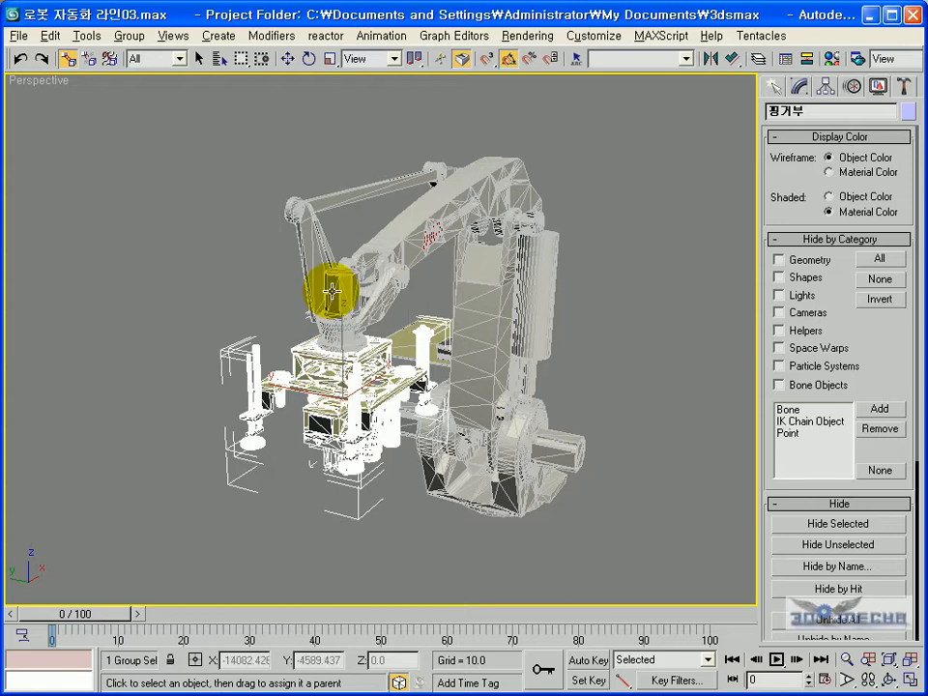
middle_click_drag(404, 331, 377, 343, "alt")
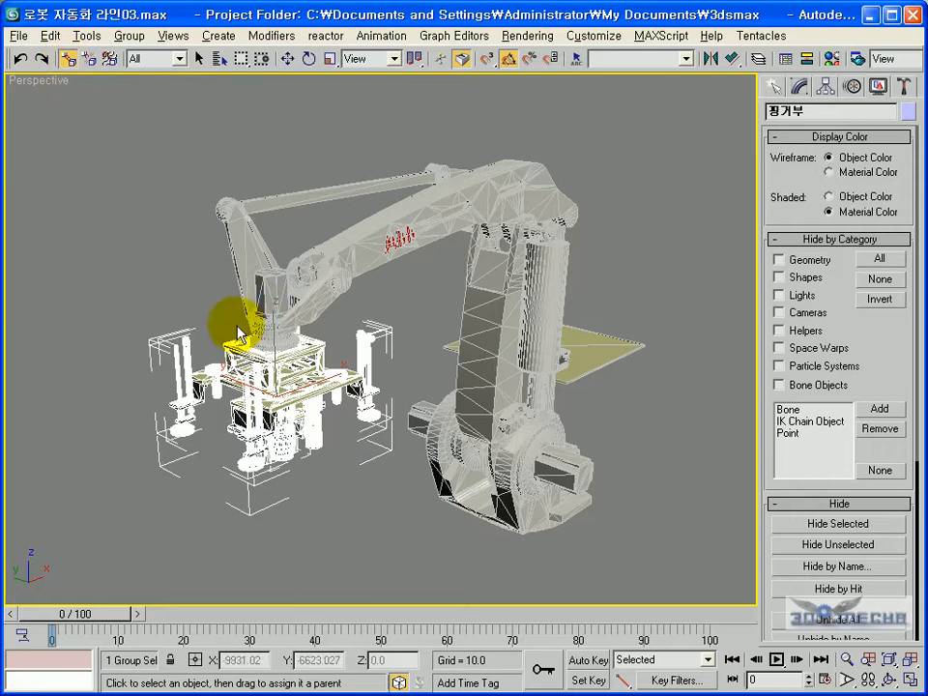
left_click(288, 59)
left_click(191, 279)
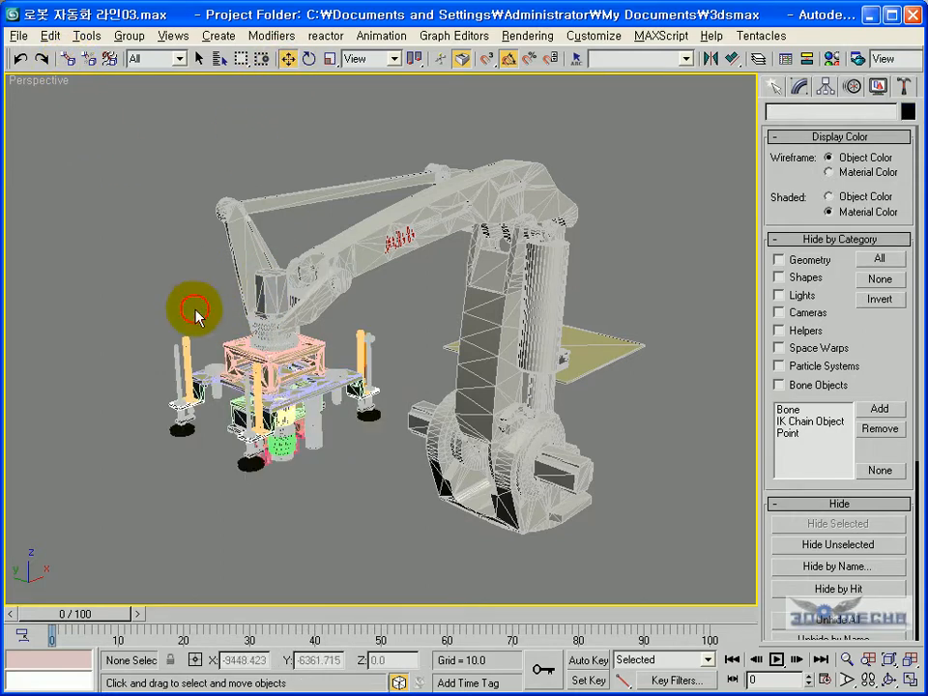
Select the gripper and the wrist group in turn, try moving 로봇1 upward to test the gripper link, and undo the move
left_click(272, 381)
left_click(298, 219)
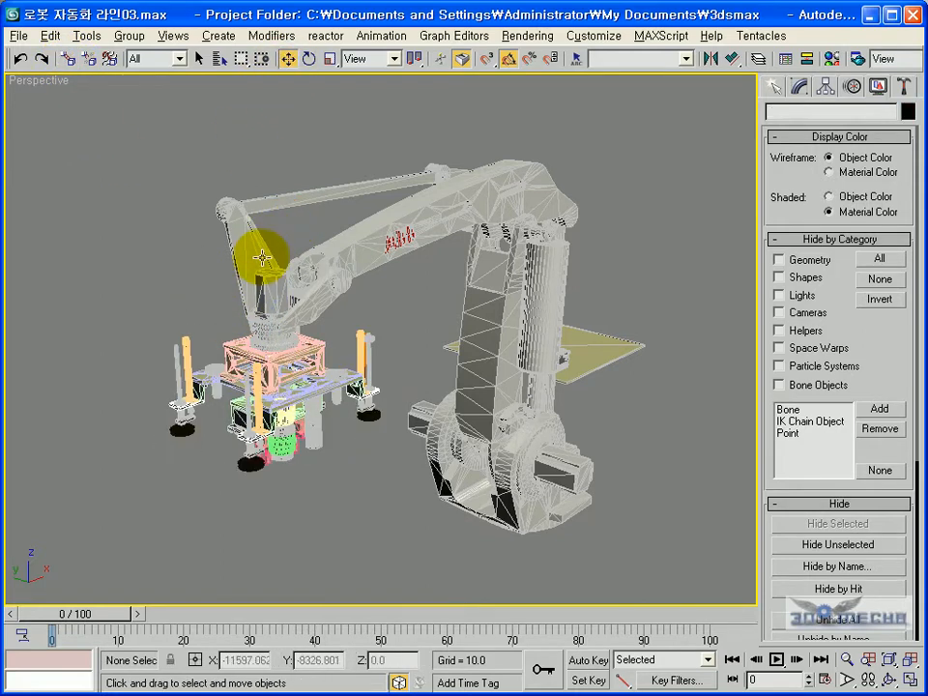
left_click(261, 257)
left_click(182, 311)
left_click(259, 382)
left_click(203, 265)
left_click_drag(266, 287, 282, 205)
key("ctrl+z")
left_click(402, 326)
Try raising the upper arm 로봇2 on its own, undo the move and deselect it
left_click(404, 239)
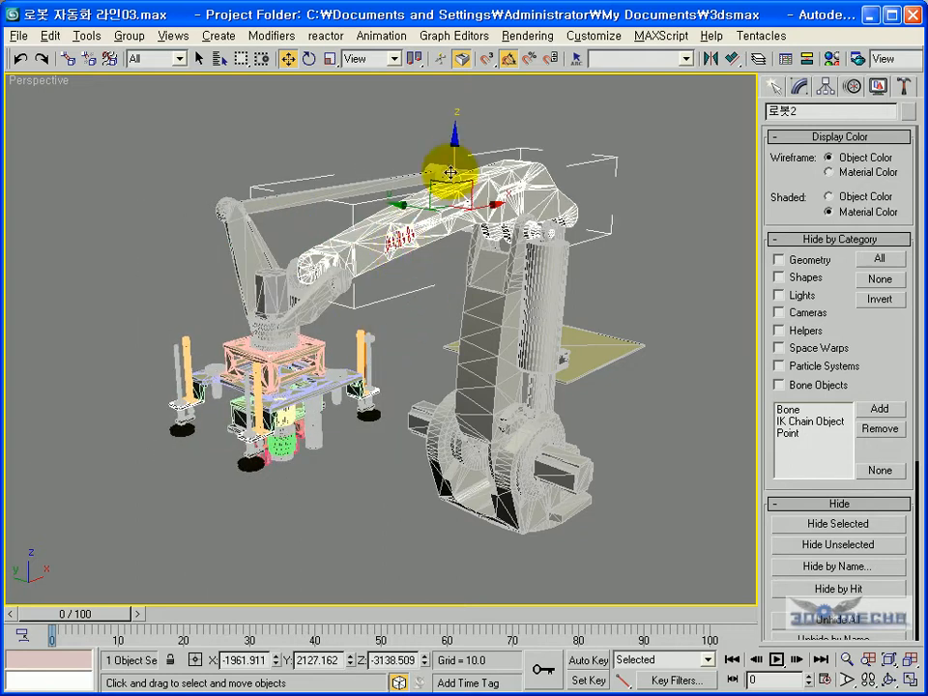
mouse_move(452, 155)
left_mouse_down()
mouse_move(453, 88)
mouse_move(461, 88)
mouse_move(455, 136)
left_mouse_up()
key("ctrl+z")
left_click(187, 145)
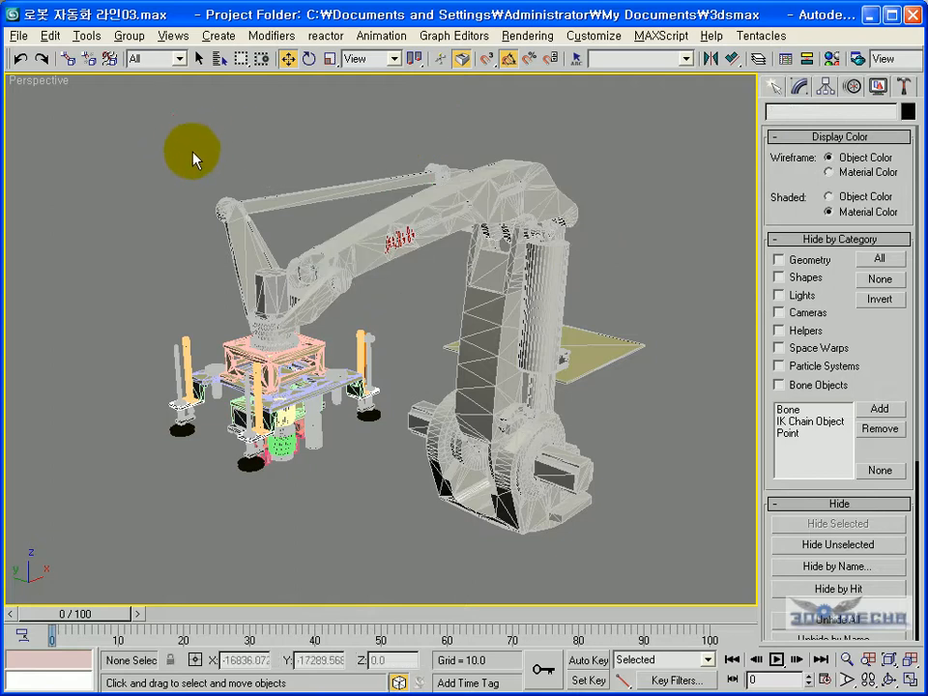
Link the wrist group 로봇1 to the upper arm 로봇2 and check the hierarchy with a cancelled upward trial move
left_click(272, 301)
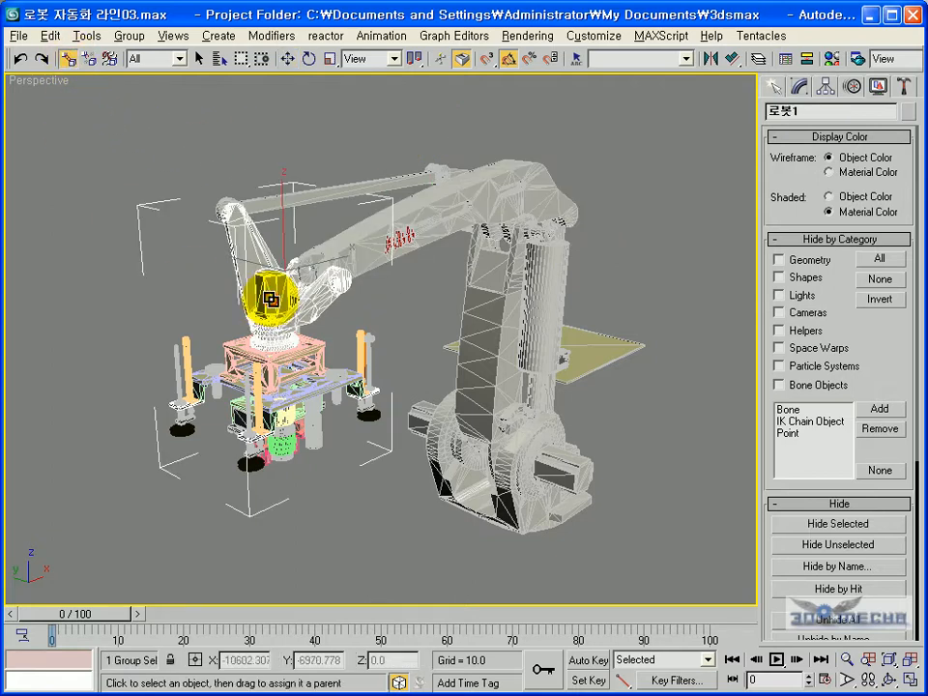
left_click_drag(273, 298, 432, 201)
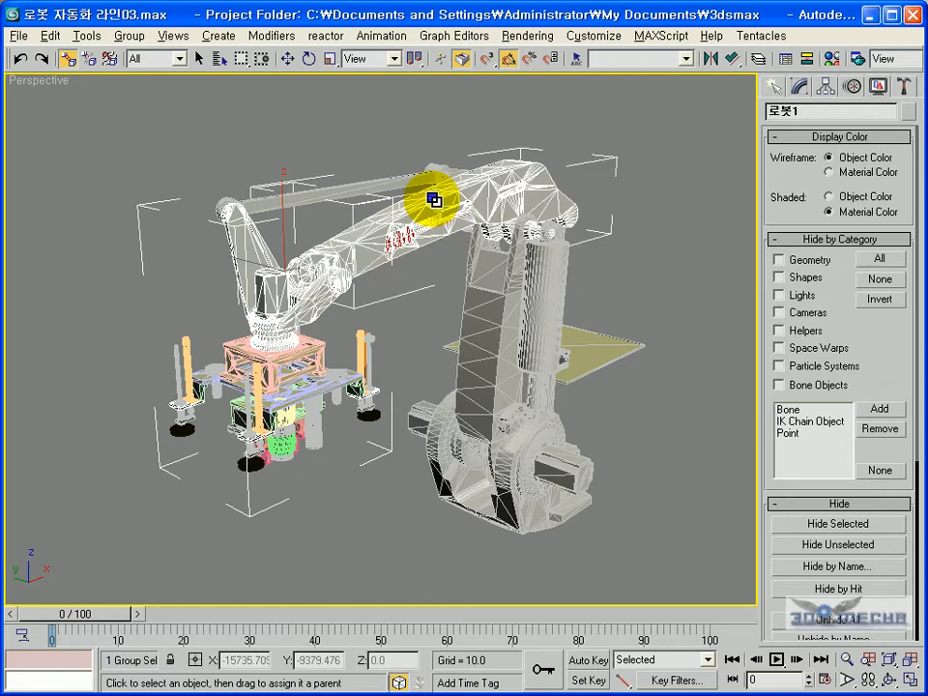
left_click(287, 58)
left_click(418, 211)
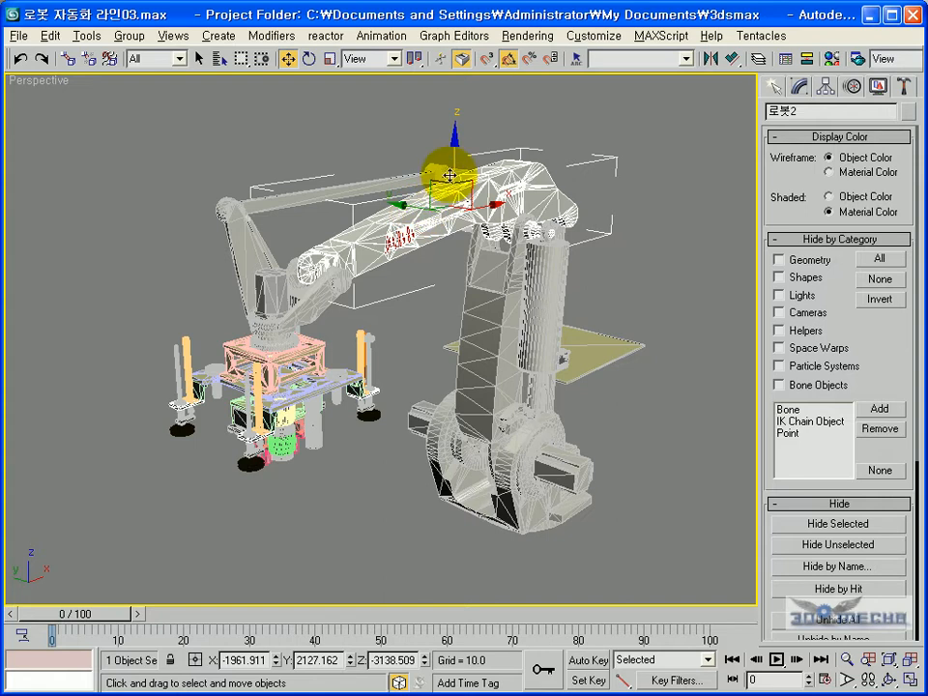
left_click_drag(457, 167, 452, 120)
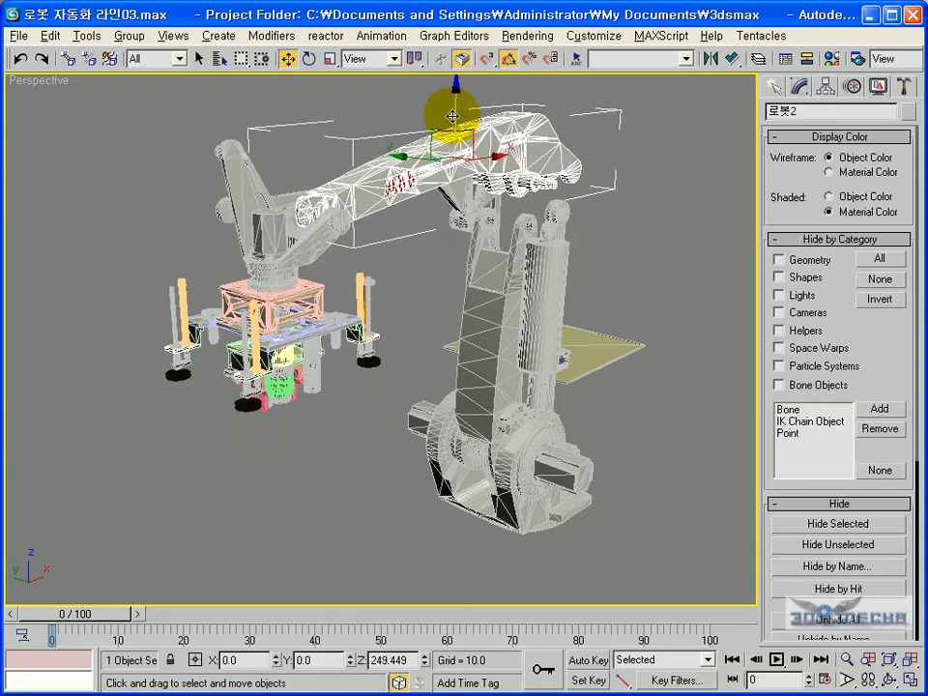
right_click(452, 118)
Link the upper arm 로봇2 to the vertical arm group 로봇3
middle_click_drag(516, 315, 497, 310)
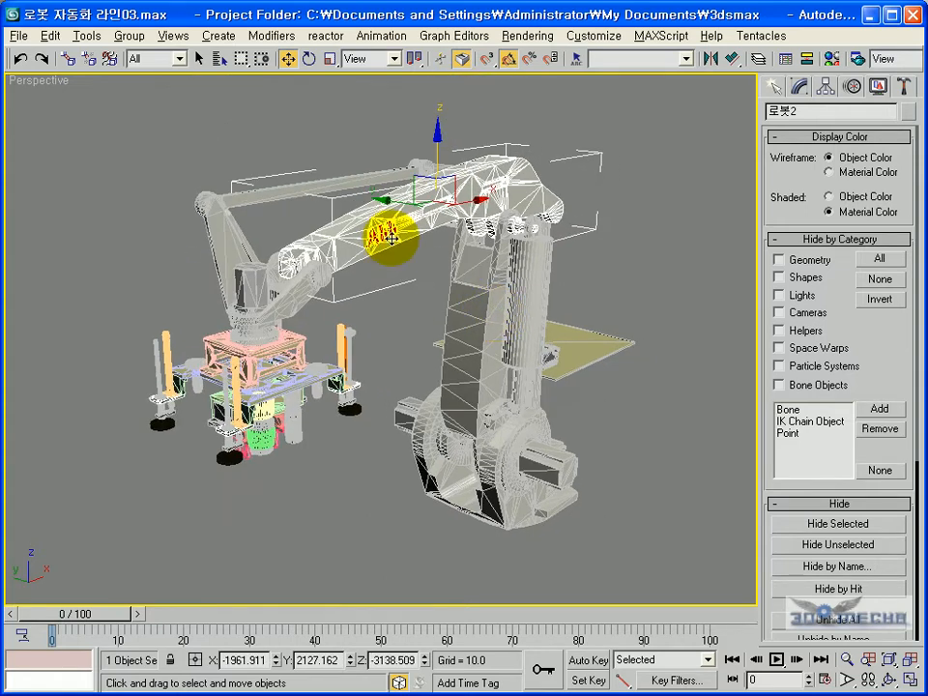
left_click(70, 59)
left_click_drag(492, 183, 468, 347)
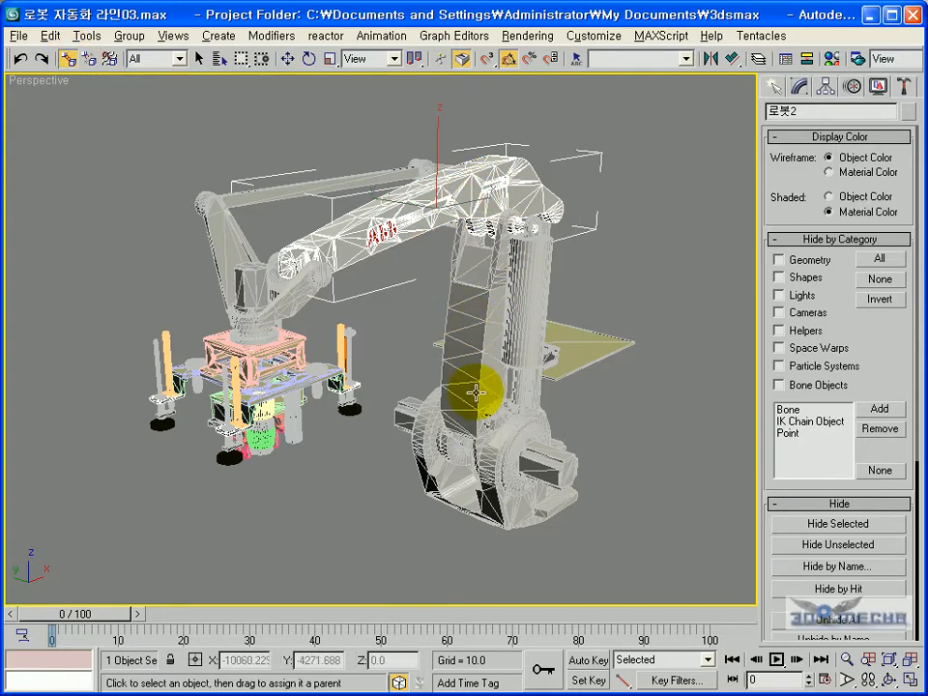
Link the vertical arm 로봇3 to the base group 로봇4 and test the chain with a trial move of 로봇4
left_click(475, 362)
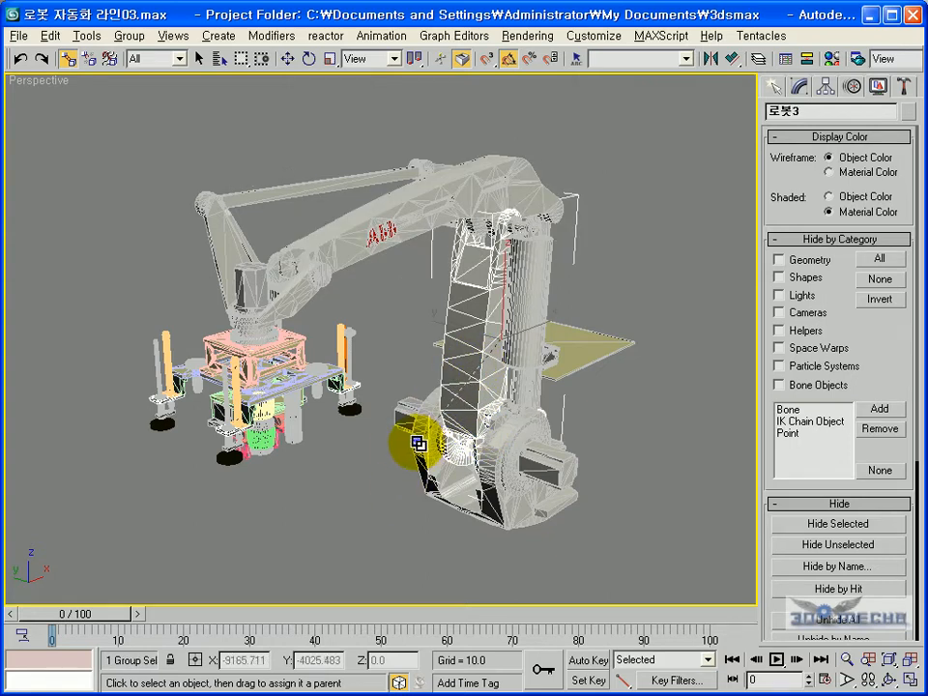
middle_click_drag(474, 451, 404, 441, "alt")
left_click(292, 63)
left_click(418, 450)
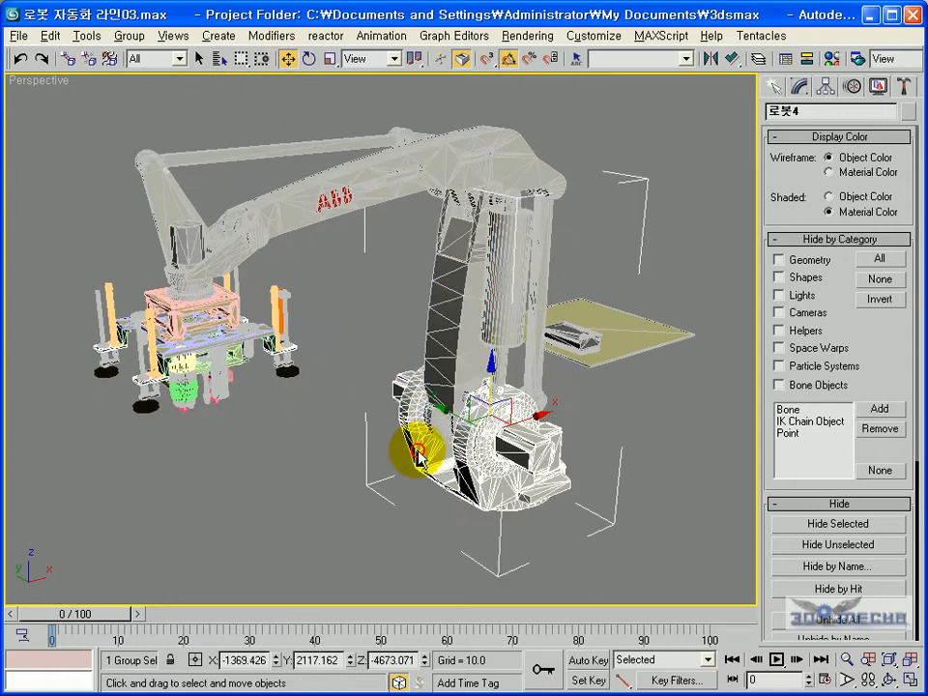
left_click_drag(491, 416, 442, 409)
Link the triangular link plate 로봇링크2 at the top of the robot to the vertical arm 로봇3
middle_click_drag(358, 346, 517, 372, "alt")
middle_click_drag(421, 304, 481, 391)
scroll(429, 282, "up", 3)
middle_click_drag(430, 282, 379, 287, "alt")
left_click(378, 281)
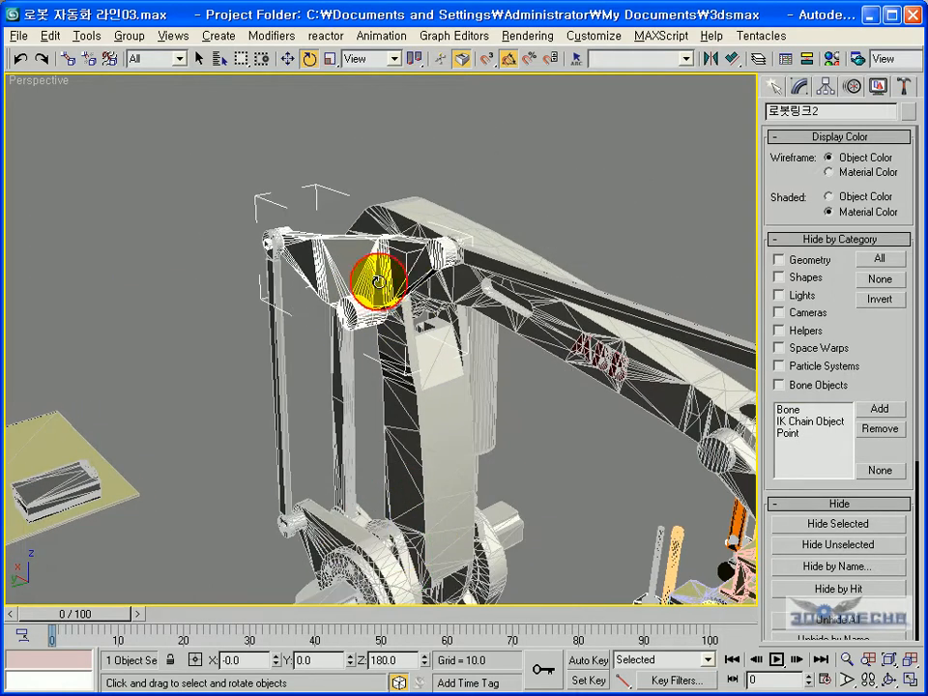
middle_click_drag(422, 223, 379, 259, "alt")
middle_click_drag(386, 372, 347, 311, "alt")
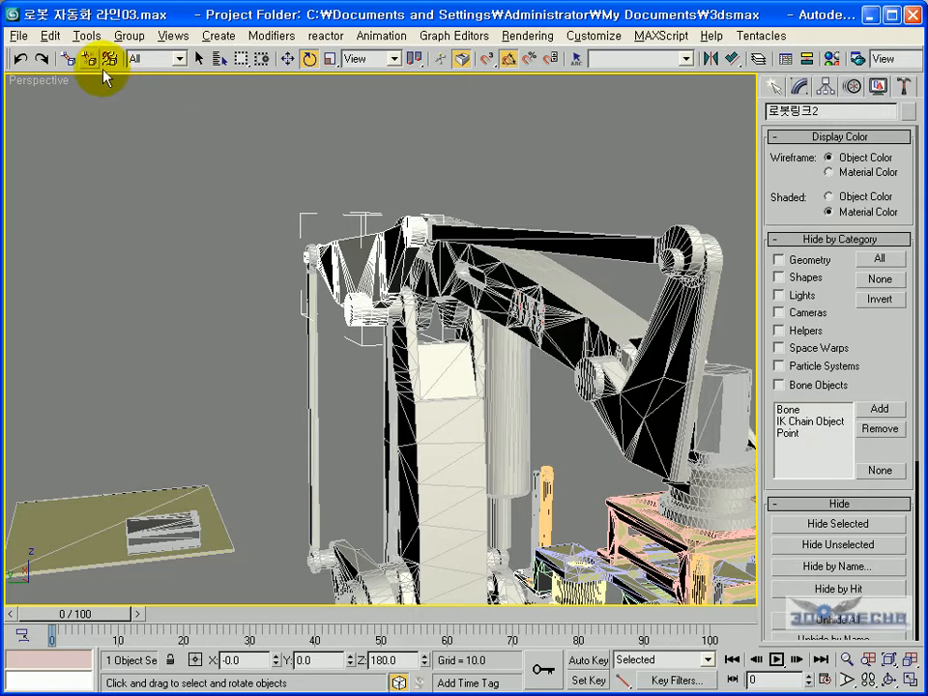
left_click(68, 59)
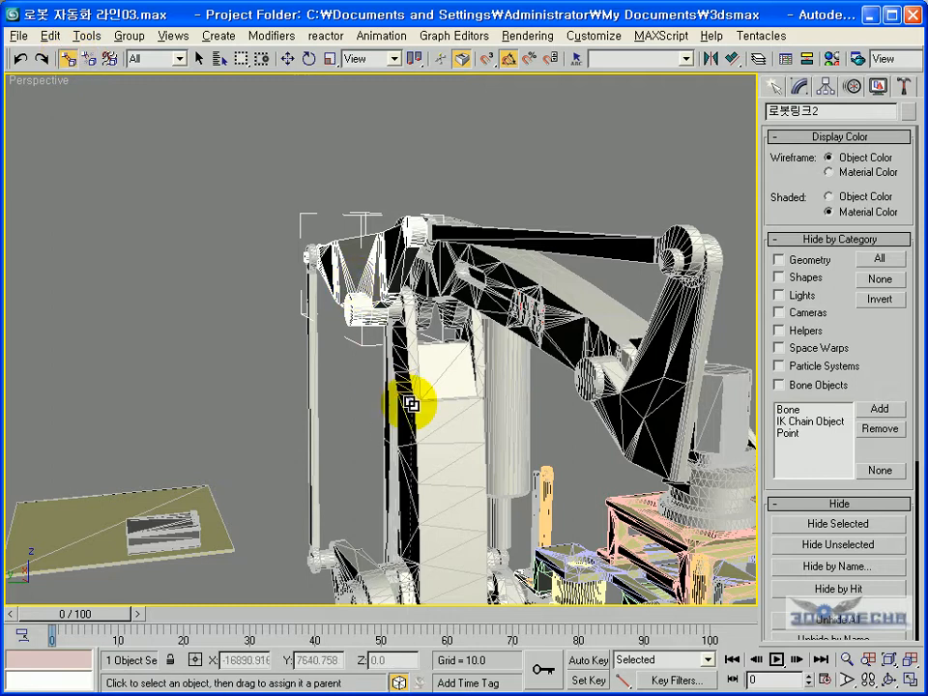
left_click_drag(425, 386, 426, 386)
Link the rear vertical rod 로봇링크3 to the plate at its lower end beside the robot base
middle_click_drag(372, 355, 307, 362, "alt")
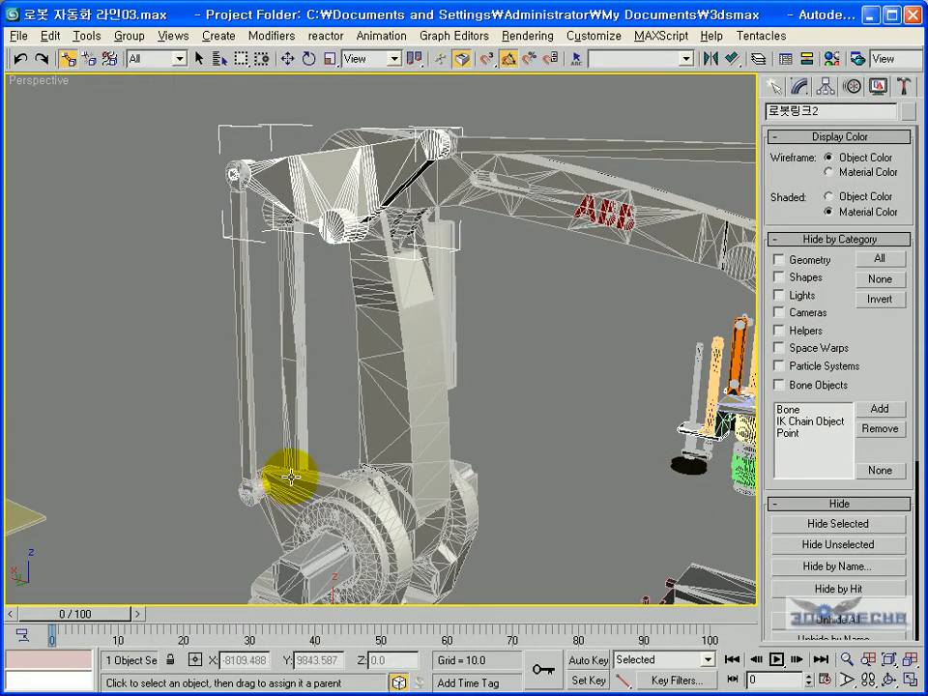
left_click(250, 434)
left_click_drag(245, 420, 306, 469)
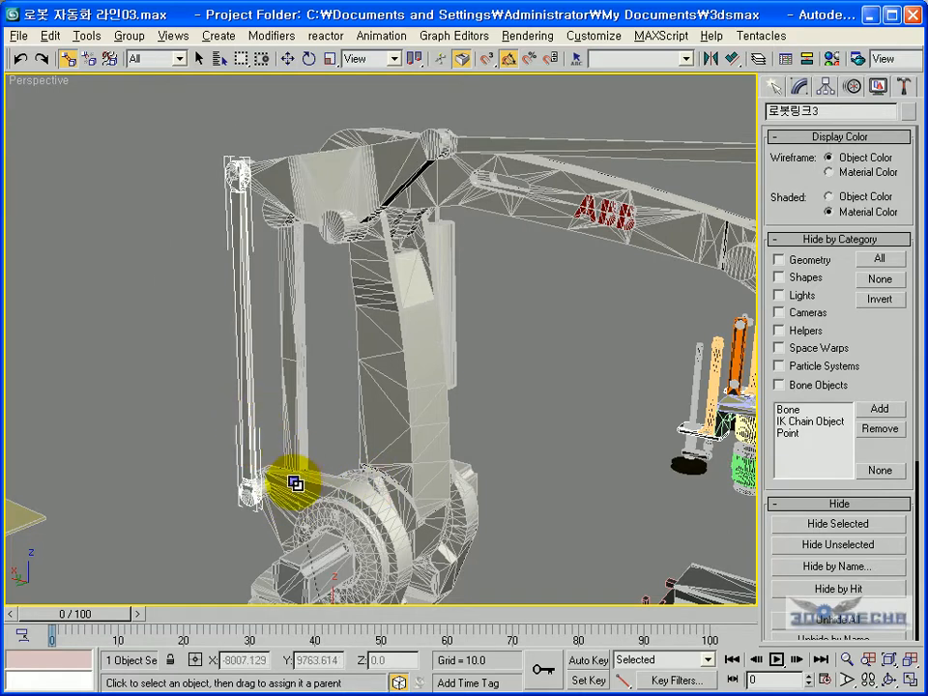
Link the long rod above the upper arm to the wrist group 로봇1
middle_click_drag(363, 406, 304, 314, "alt")
left_click(421, 255)
left_click_drag(418, 255, 106, 273)
Link the cylinder body 로봇실린더1 to the vertical arm 로봇3
middle_click_drag(236, 292, 263, 311, "alt")
middle_click_drag(518, 273, 371, 327)
scroll(423, 270, "up", 4)
left_click(354, 334)
left_click_drag(339, 352, 272, 415)
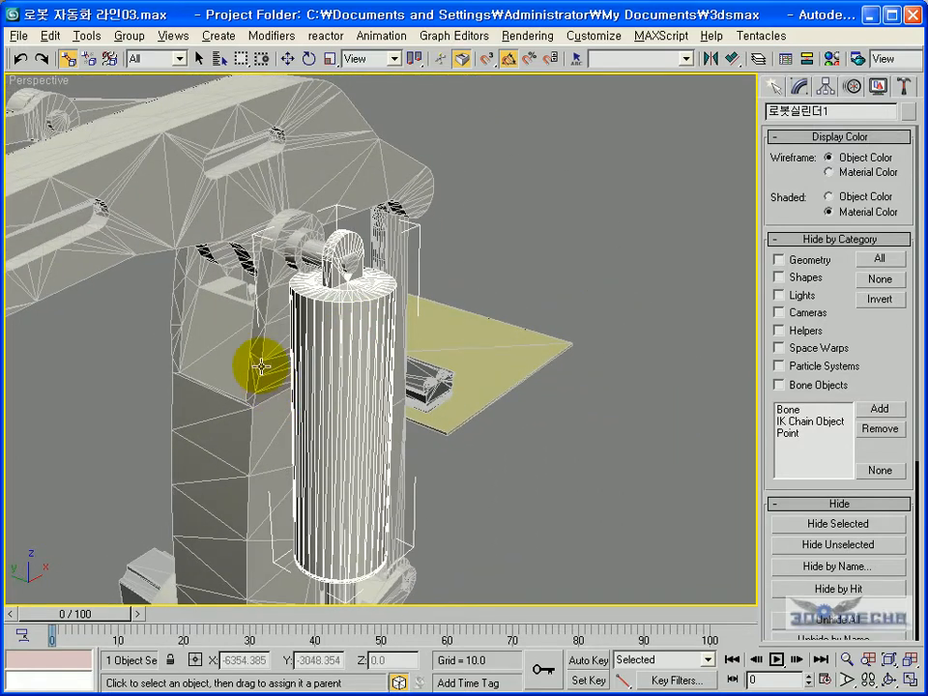
Link the cylinder rod 로봇실린더2 to the robot base 로봇4
scroll(290, 366, "down", 3)
middle_click_drag(290, 366, 283, 214)
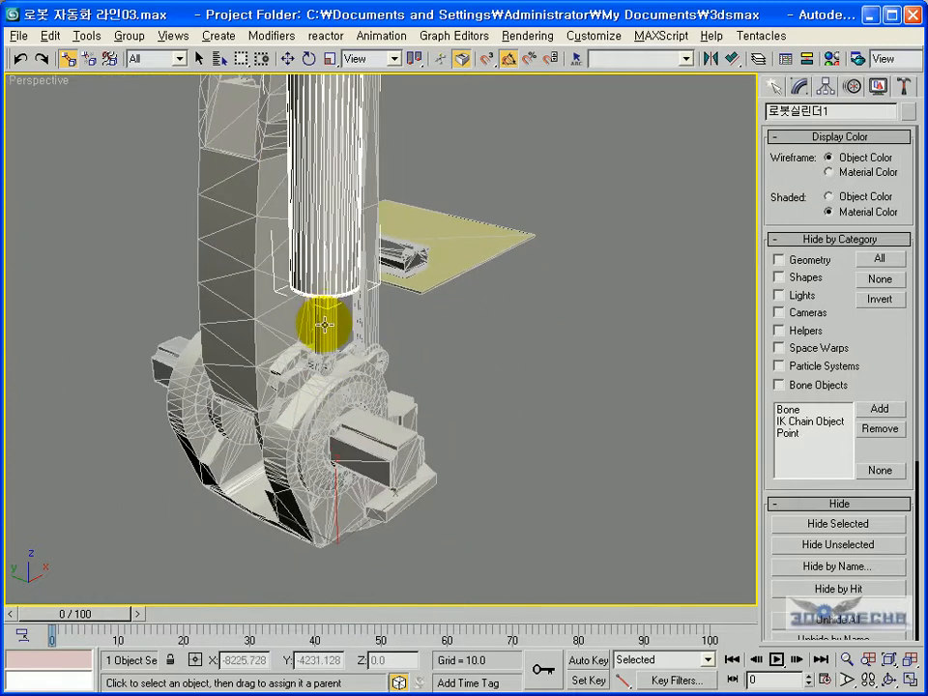
left_click(328, 340)
left_click_drag(324, 336, 272, 441)
middle_click_drag(507, 331, 506, 419)
Try moving the vertical arm 로봇3 to test the cylinder links, and undo the move
left_click(288, 59)
middle_click_drag(373, 120, 364, 209)
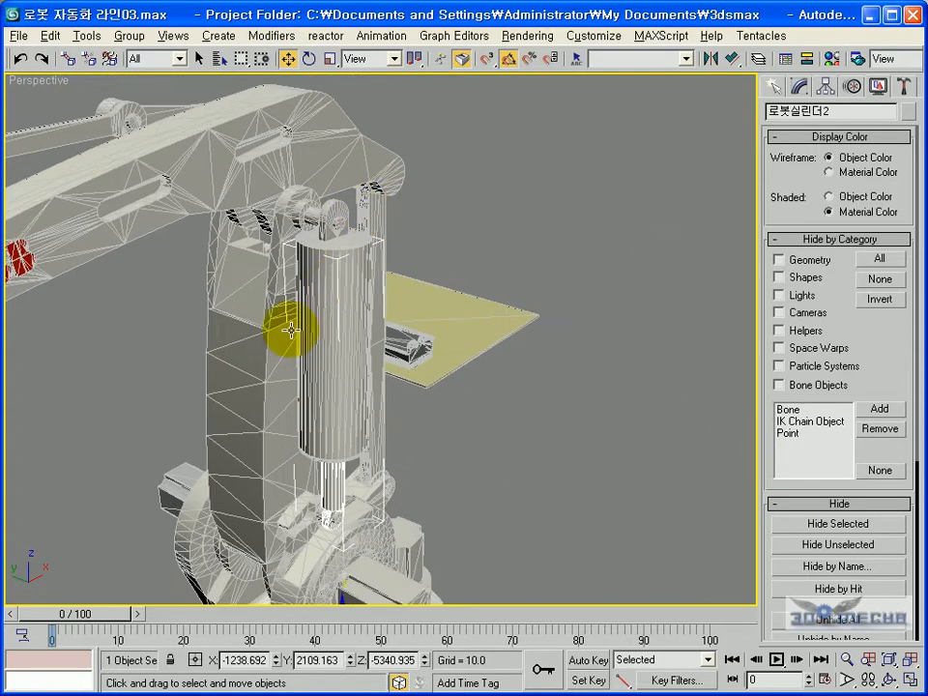
left_click(265, 355)
left_click_drag(349, 367, 323, 381)
key("ctrl+z")
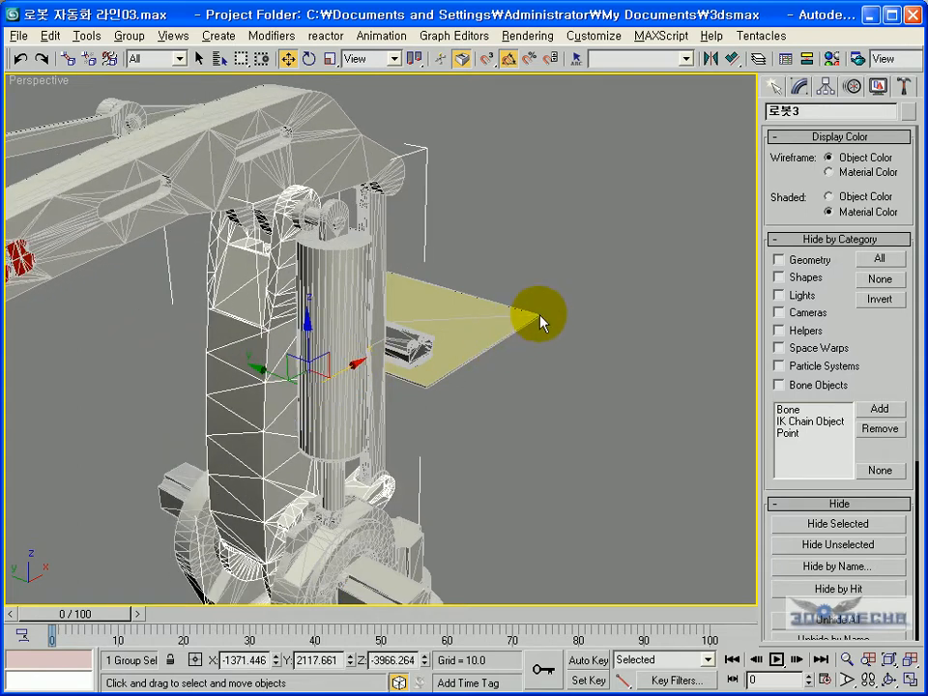
Unlink the cylinder body 로봇실린더1 from its parent and link it again to the vertical arm 로봇3
left_click(348, 288)
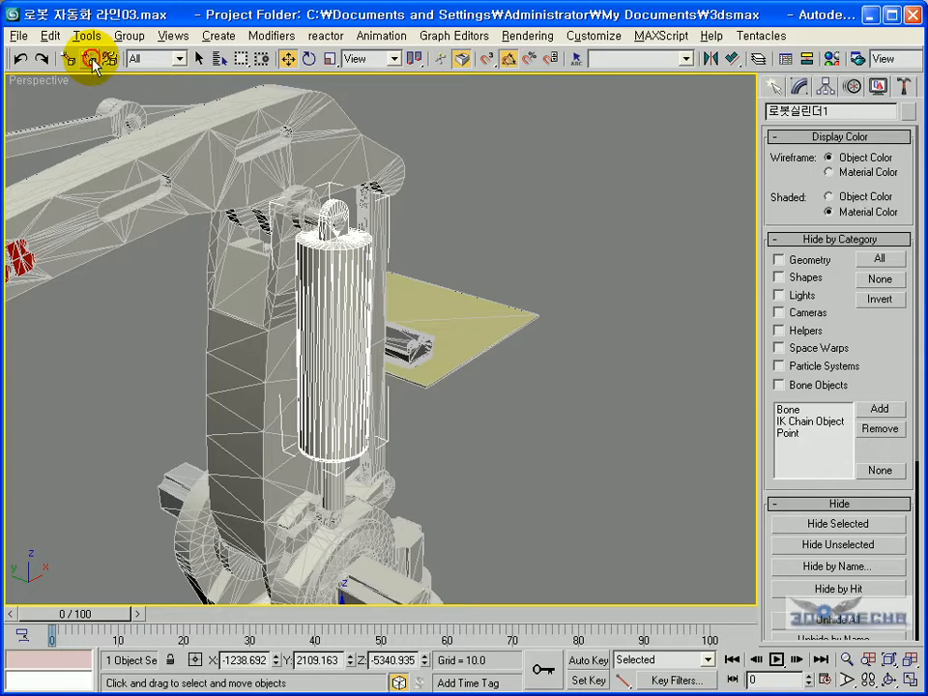
left_click(420, 267)
left_click(353, 286)
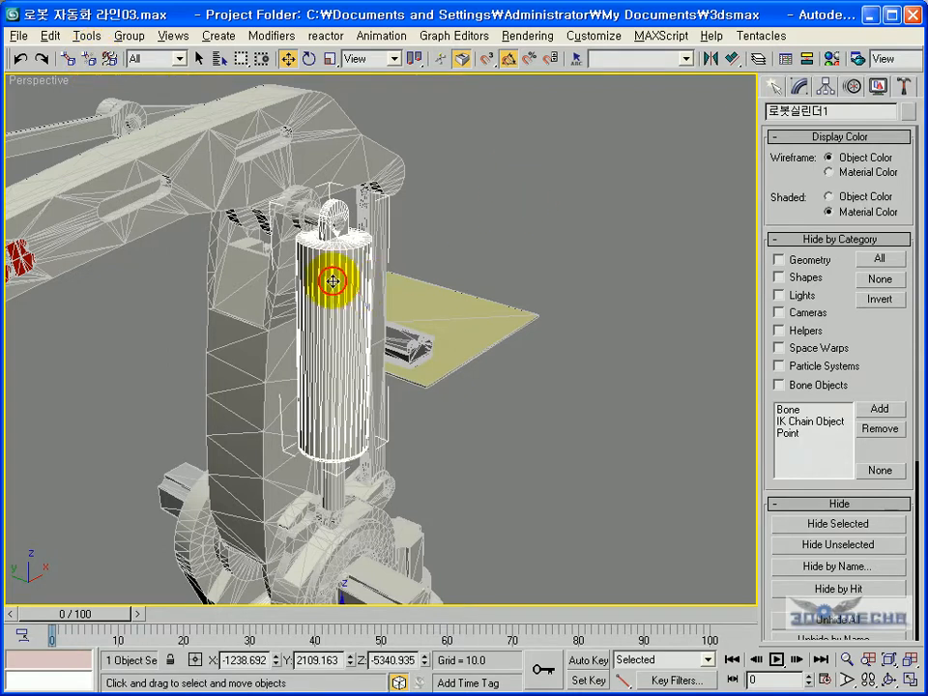
left_click(66, 58)
left_click_drag(327, 332, 213, 352)
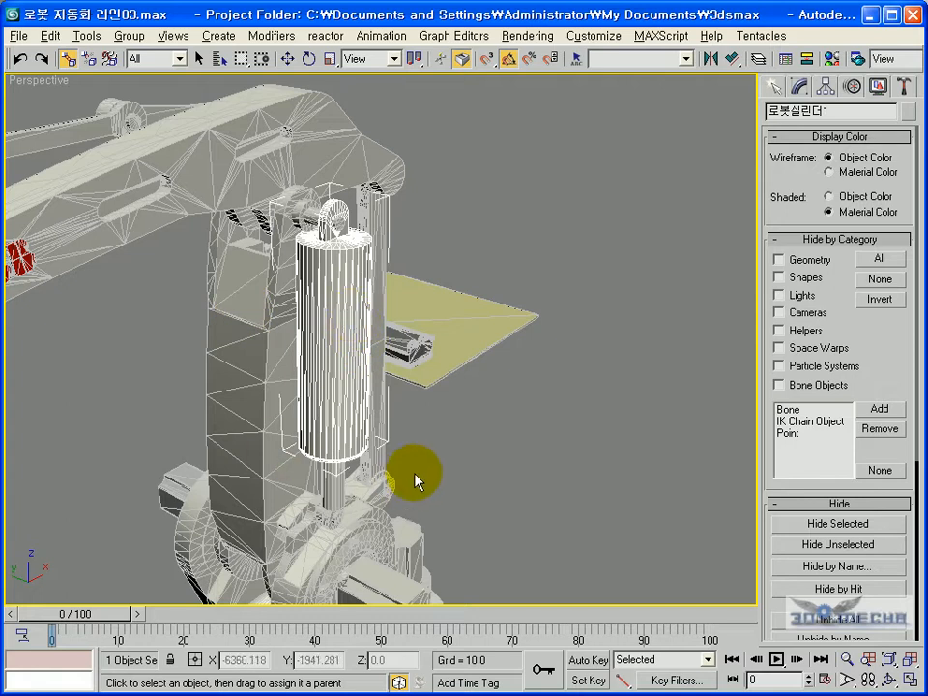
Try moving the robot base 로봇4 to test whether the linked parts follow, and cancel the move
middle_click_drag(403, 480, 427, 436)
left_click(377, 490)
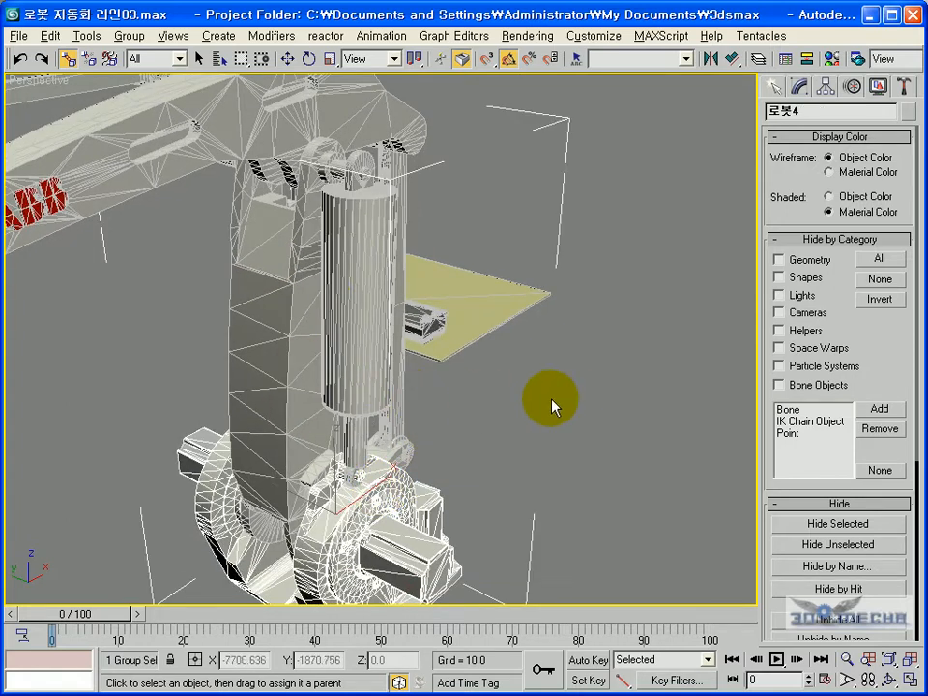
scroll(555, 413, "down", 6)
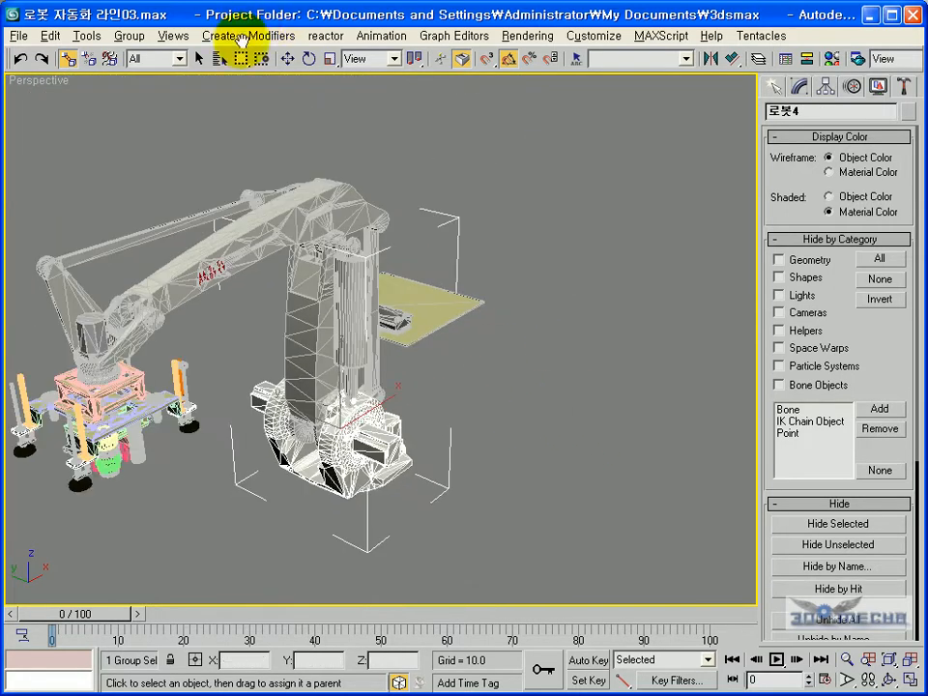
left_click(287, 58)
left_click_drag(304, 413, 336, 440)
right_click(336, 440)
middle_click_drag(407, 419, 424, 396, "alt")
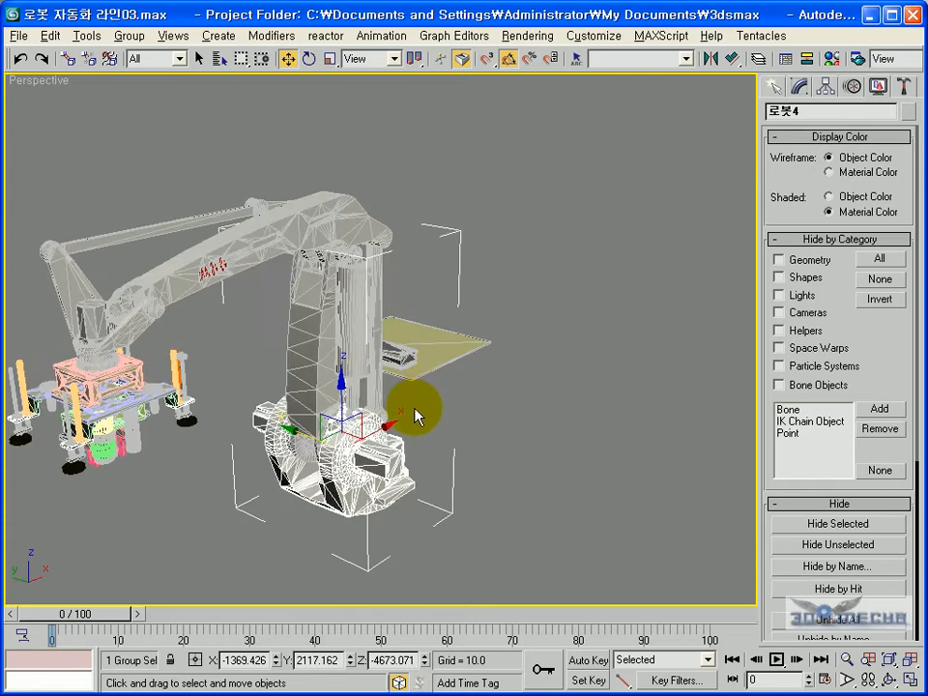
Hide the robot base 로봇4 and link the cylinder body 로봇실린더1 to the vertical arm 로봇3
left_click(836, 534)
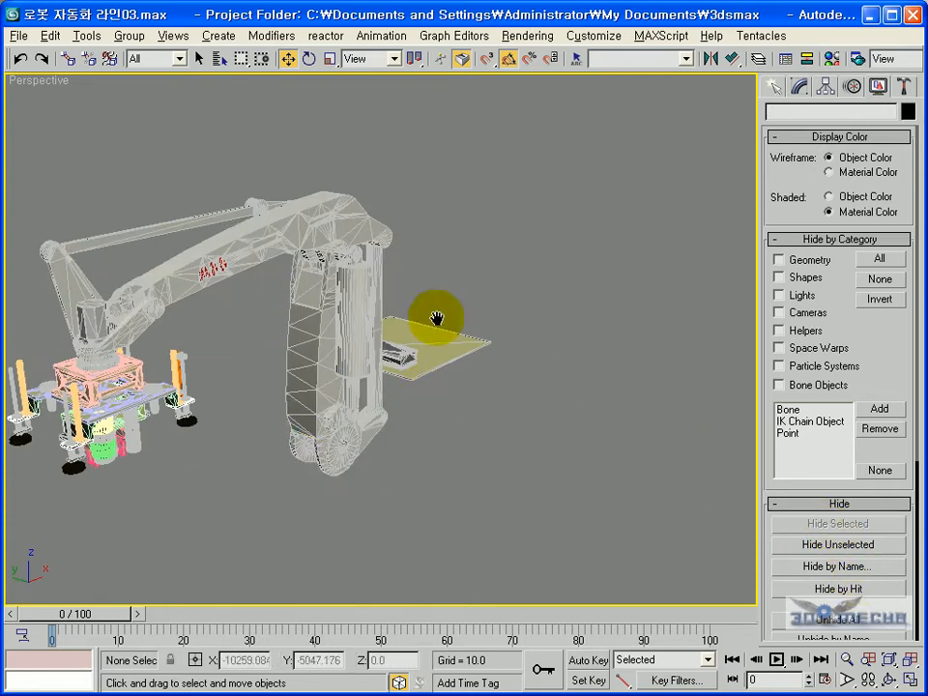
scroll(373, 362, "up", 2)
scroll(386, 348, "up", 2)
left_click(387, 348)
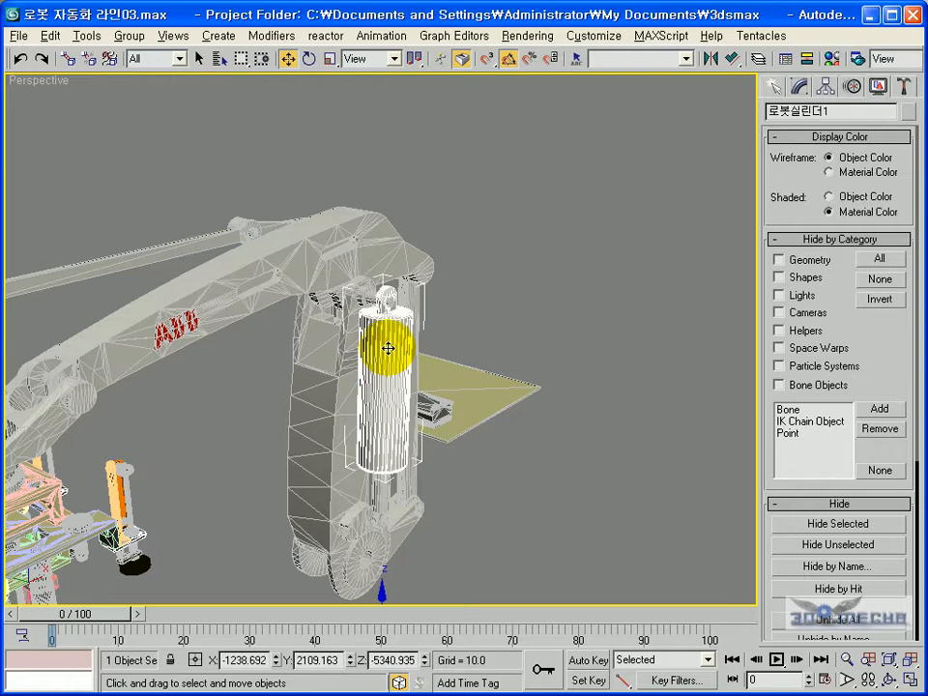
scroll(382, 349, "up", 2)
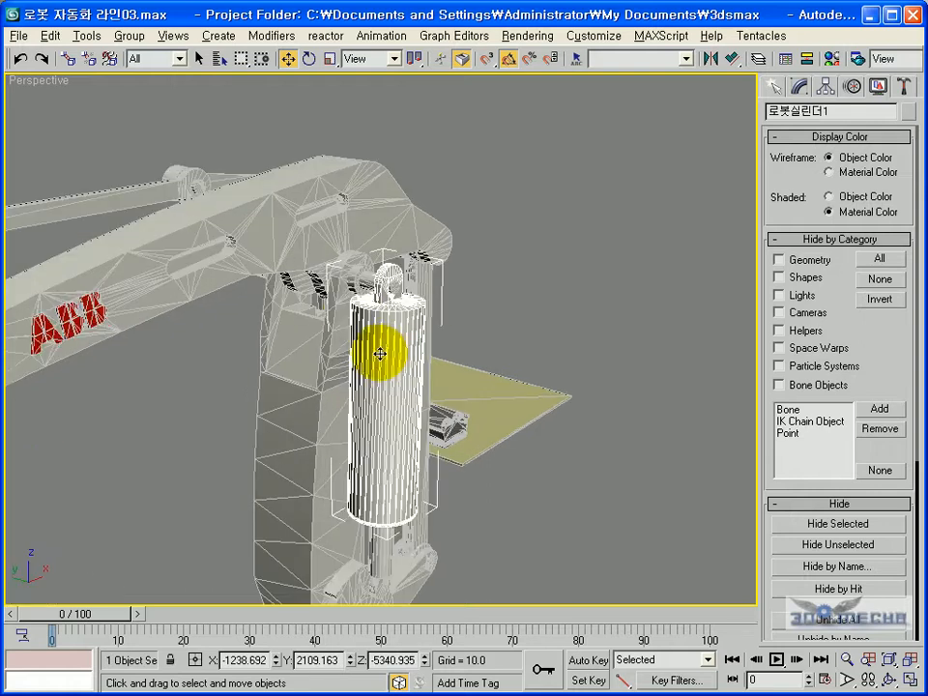
left_click(68, 59)
left_click_drag(391, 394, 288, 434)
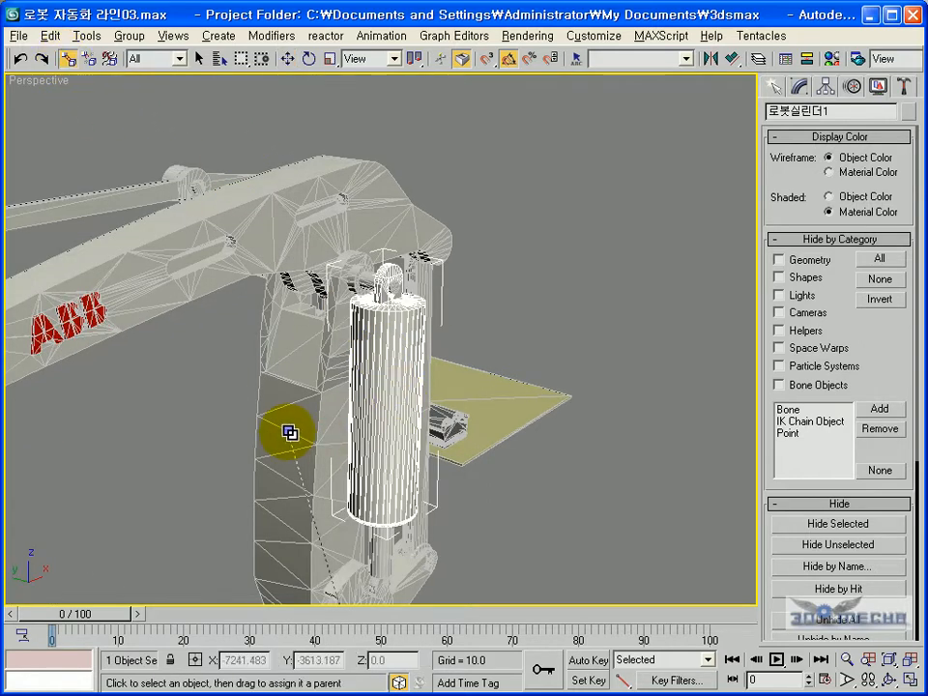
left_click_drag(382, 410, 316, 377)
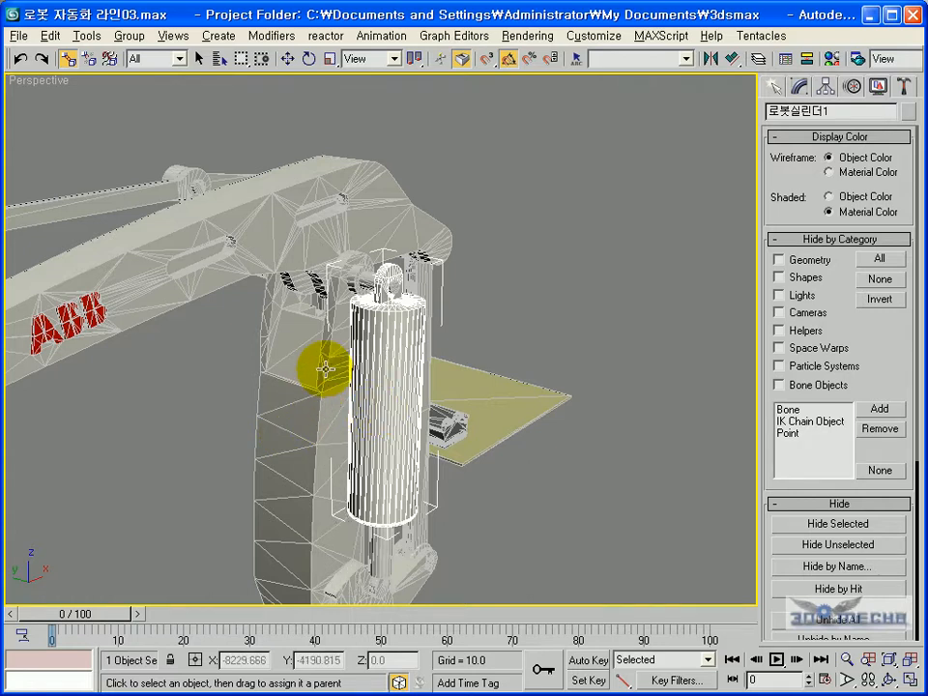
Reselect the cylinder body 로봇실린더1, link it to the upper arm carrying the ABB logo, and clear the selection
key("w")
middle_click_drag(326, 365, 333, 334)
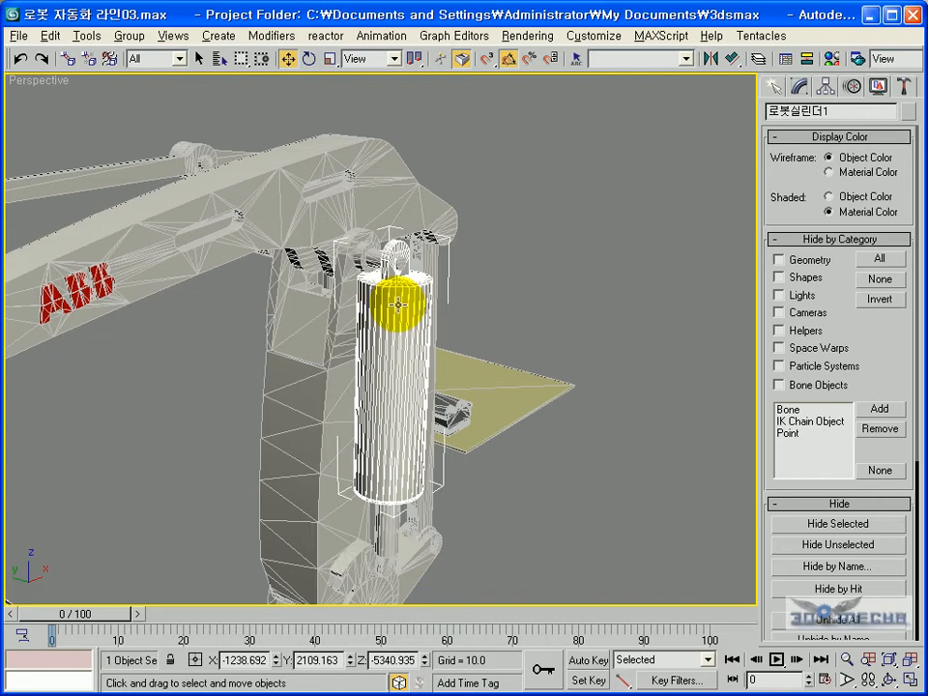
left_click(306, 372)
left_click(397, 348)
left_click(322, 386)
left_click(383, 355)
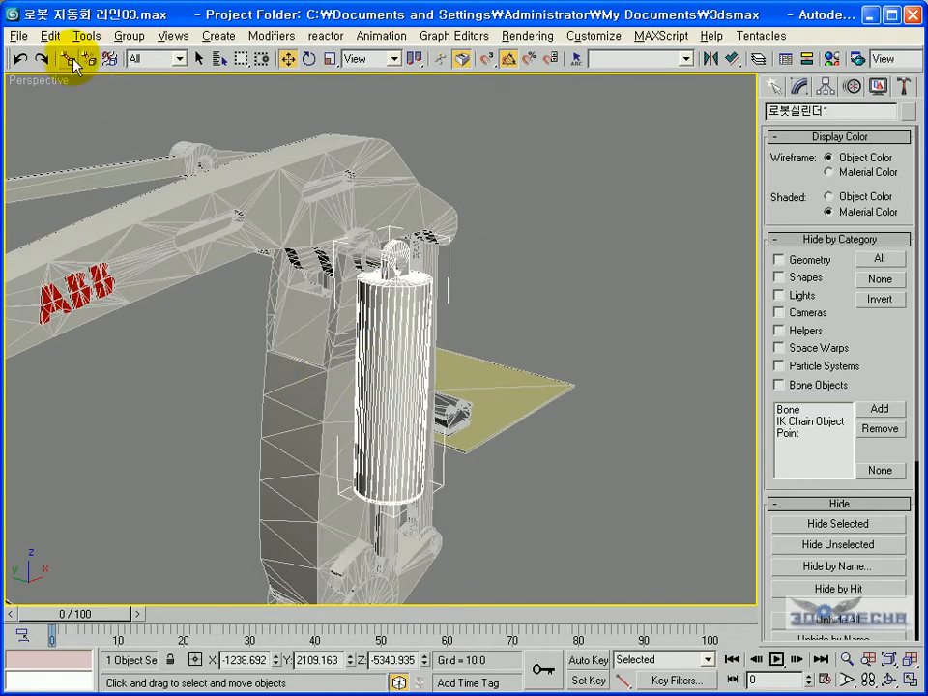
left_click_drag(385, 305, 280, 205)
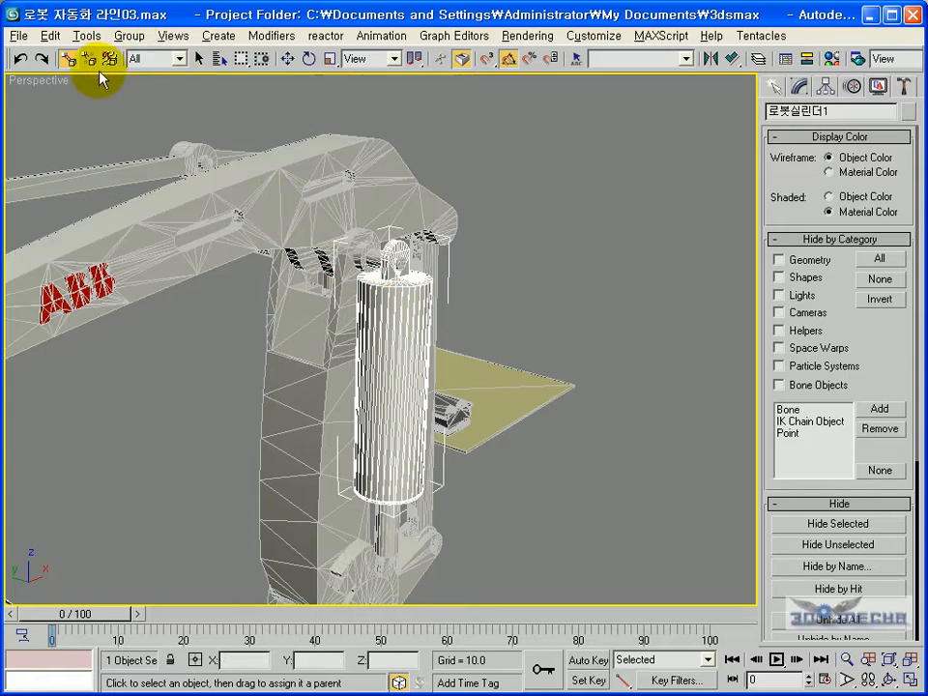
left_click(287, 58)
left_click(619, 343)
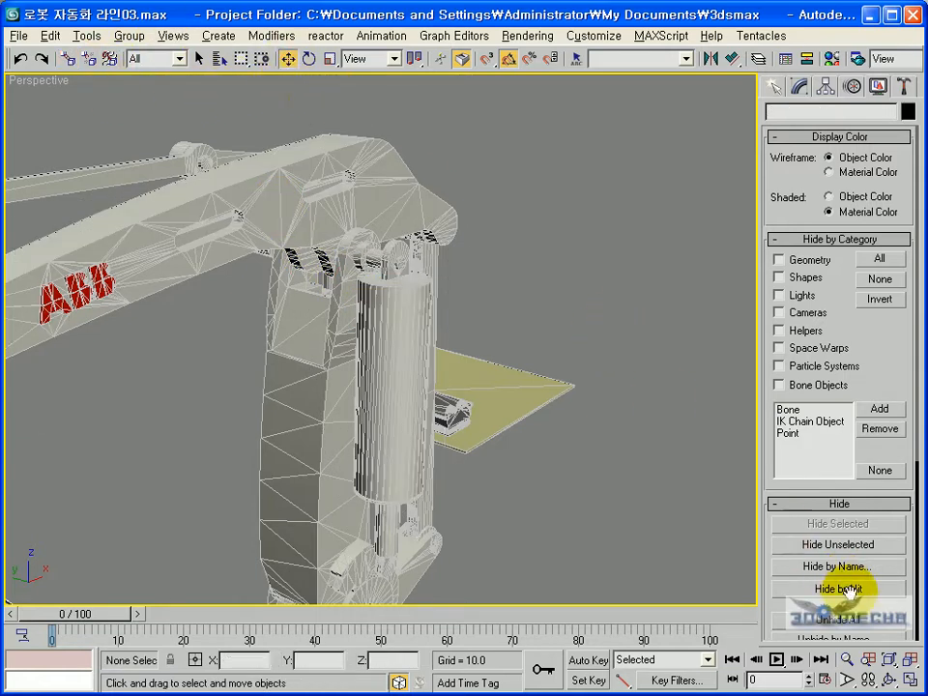
Unhide only the robot base 로봇4 by name
scroll(860, 580, "down", 5)
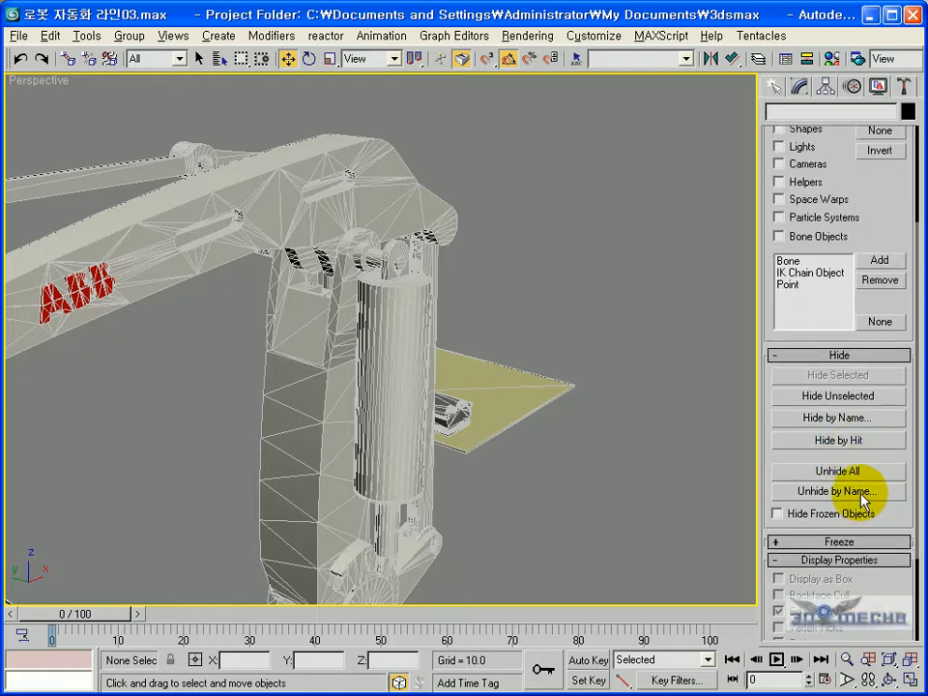
left_click(859, 492)
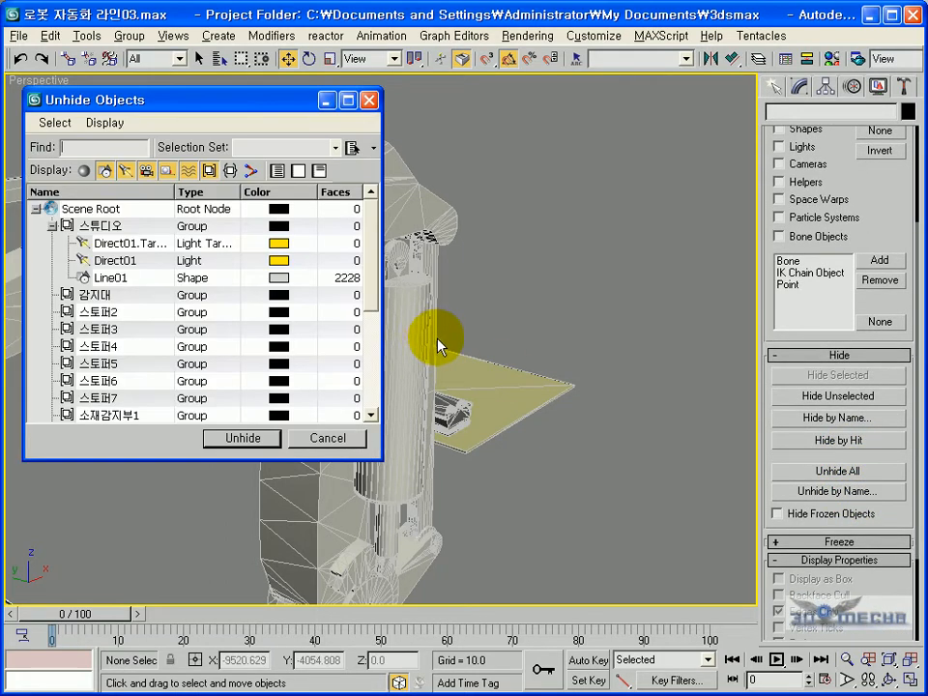
left_click(52, 225)
scroll(364, 382, "down", 3)
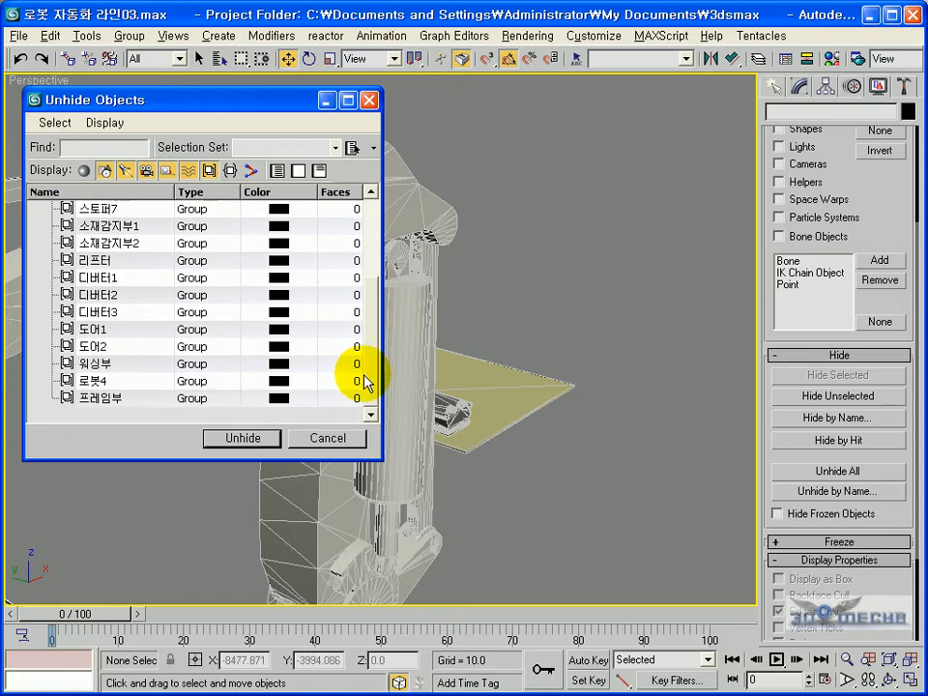
left_click(137, 382)
left_click(238, 438)
Try rotating the robot base 로봇4 to see which parts follow it, and cancel the rotation
middle_click_drag(399, 441, 437, 368)
scroll(410, 428, "down", 2)
left_click(407, 466)
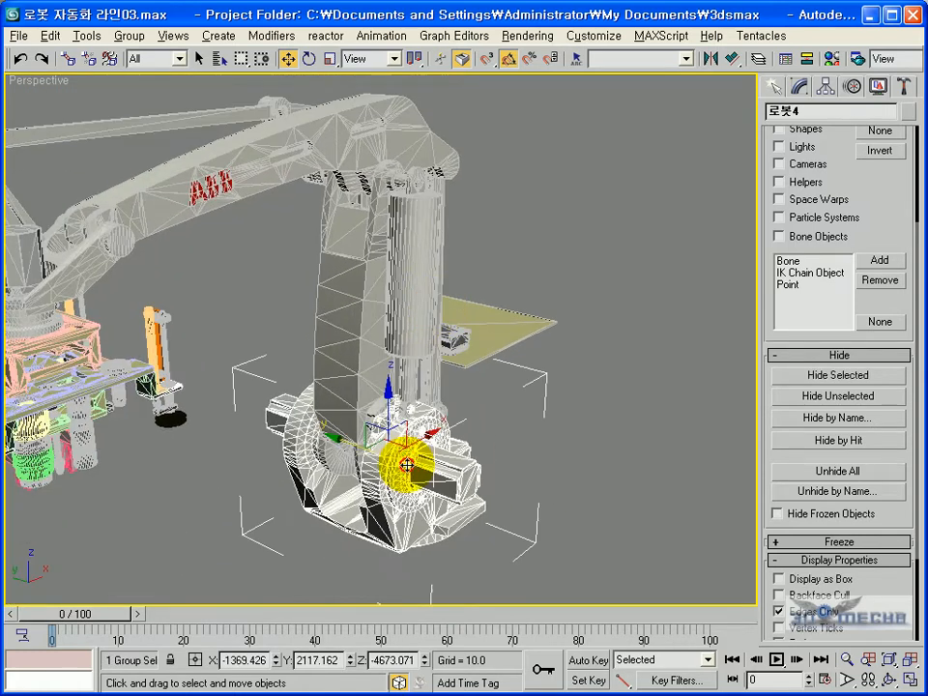
left_click(309, 59)
mouse_move(386, 506)
left_mouse_down()
mouse_move(425, 491)
mouse_move(293, 483)
mouse_move(407, 480)
mouse_move(389, 487)
left_mouse_up()
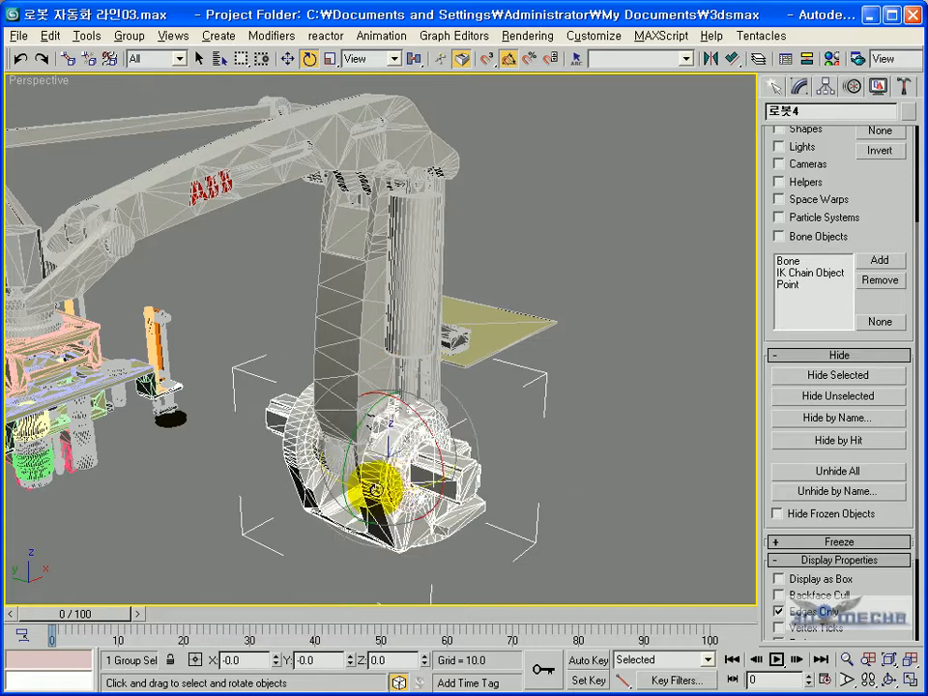
left_click(275, 331)
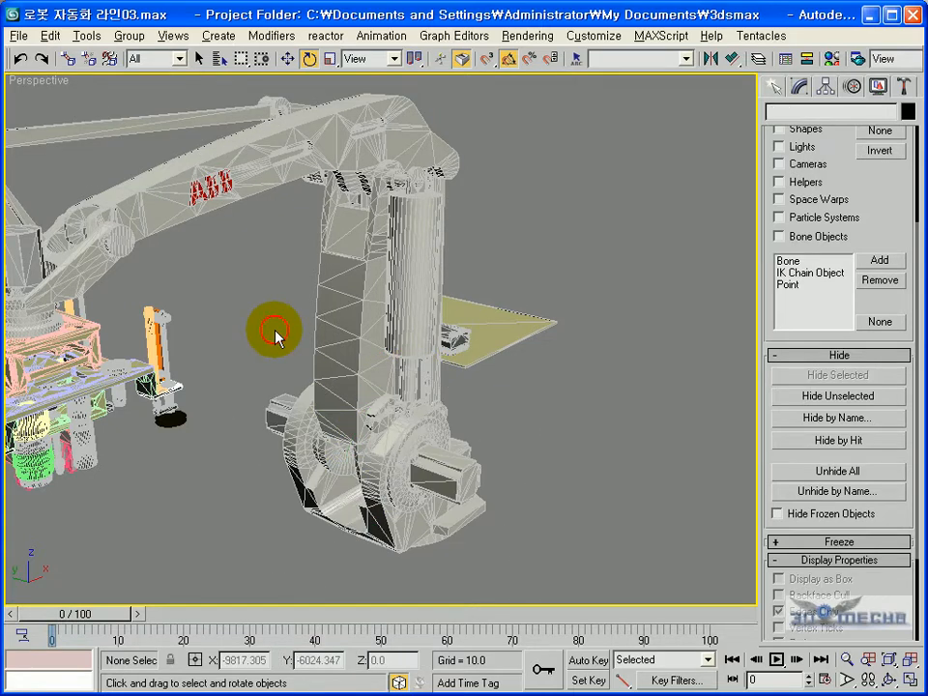
Link the vertical arm 로봇3 to the robot base 로봇4
left_click(349, 327)
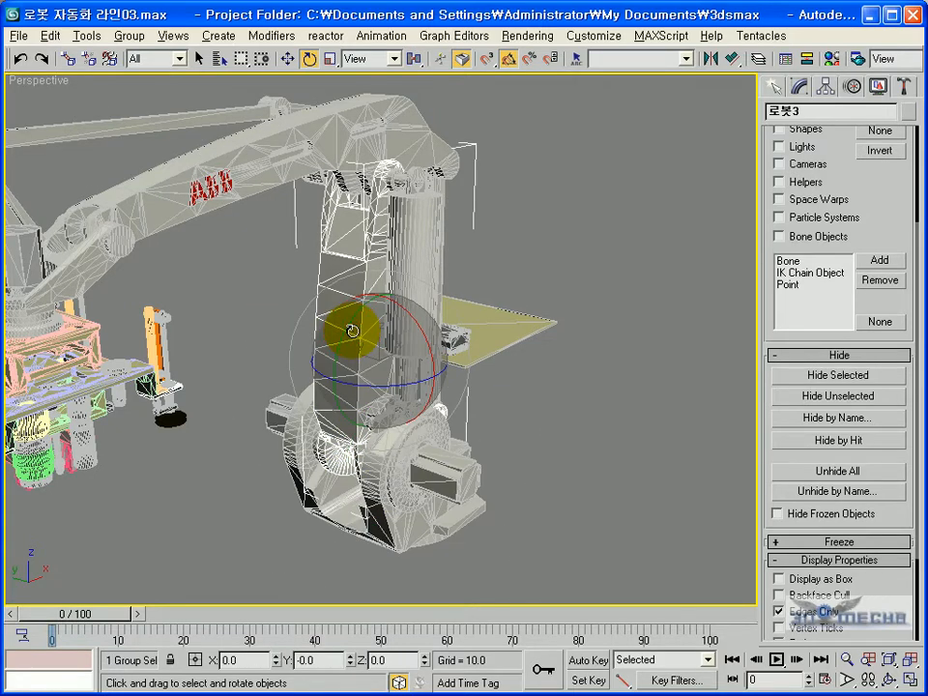
left_click(72, 60)
left_click_drag(296, 431, 299, 431)
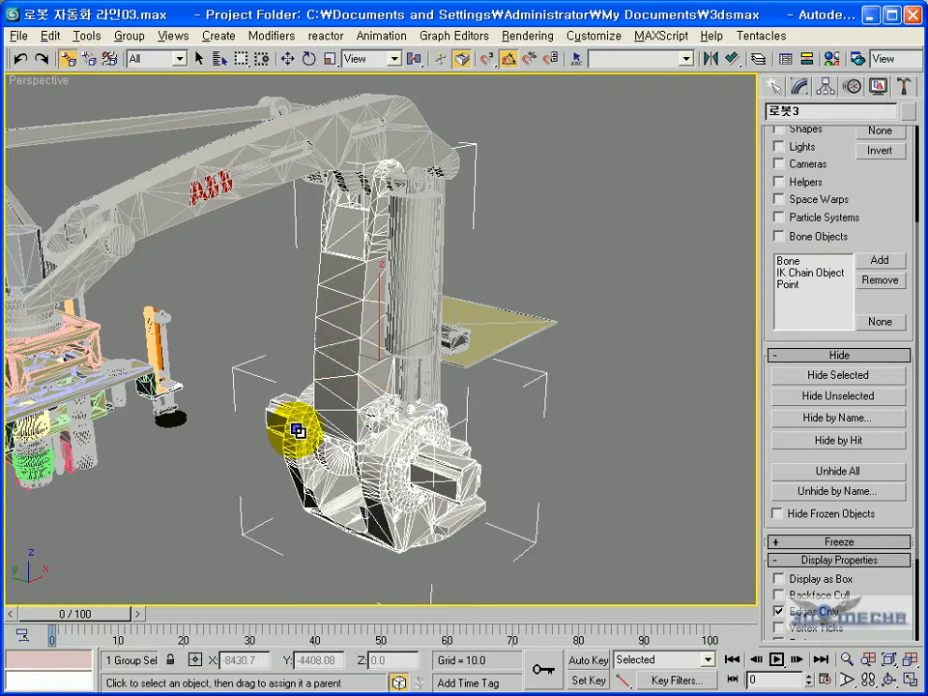
Test the new arm link by trying to rotate the robot base 로봇4, and cancel the rotation
left_click(309, 59)
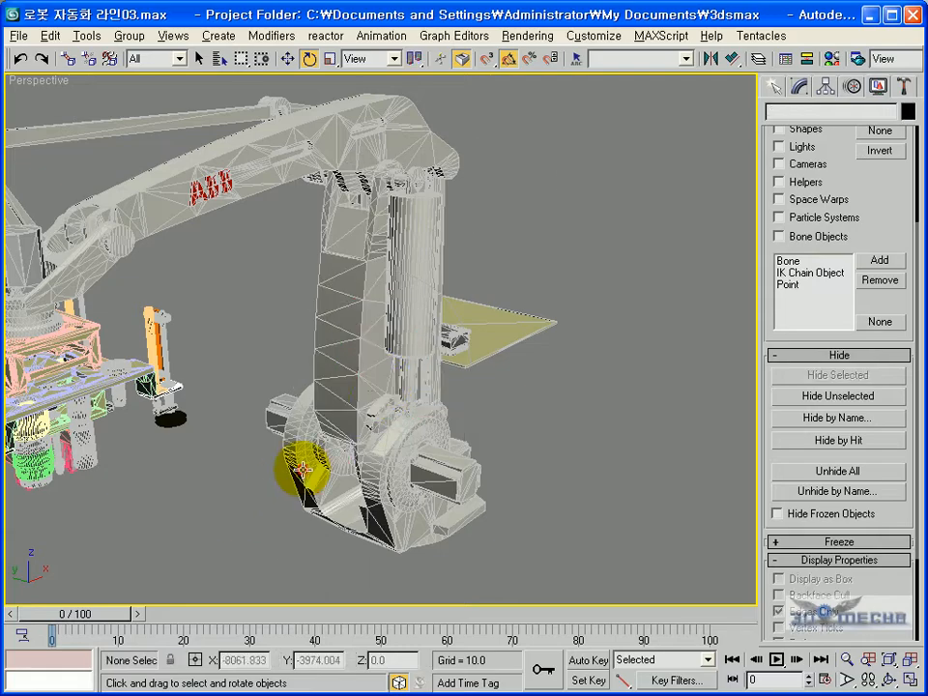
left_click(377, 413)
left_click_drag(383, 436, 338, 413)
right_click(338, 413)
Link the rear vertical connecting rod 로봇링크4 to the upper arm
middle_click_drag(425, 437, 373, 456, "alt")
middle_click_drag(461, 469, 260, 355)
middle_click_drag(484, 434, 550, 479, "alt")
left_click(651, 406)
middle_click_drag(650, 406, 440, 348)
left_click(414, 280)
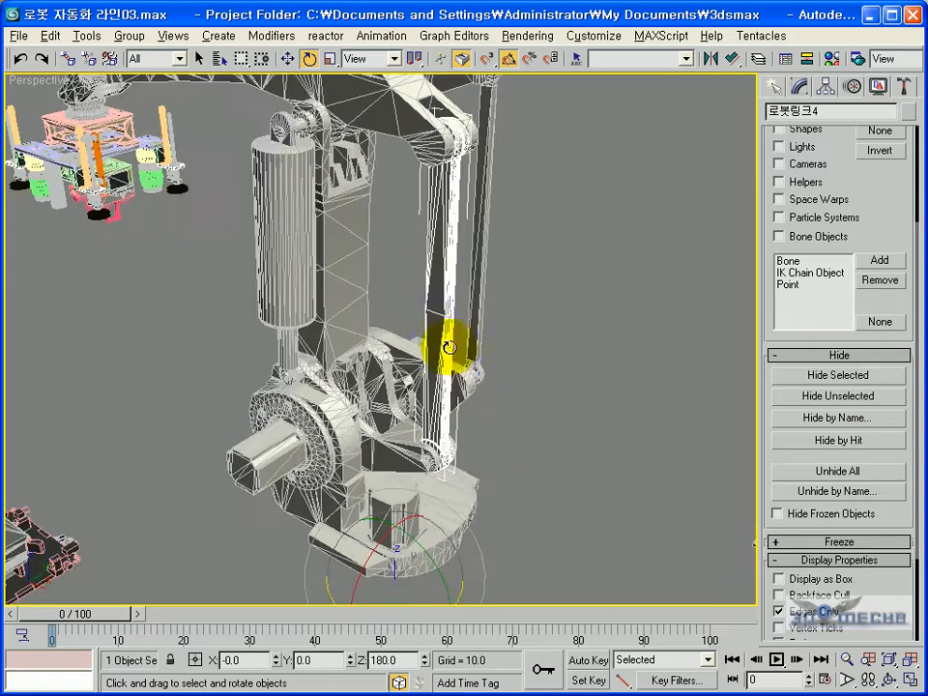
middle_click_drag(237, 155, 357, 305, "alt")
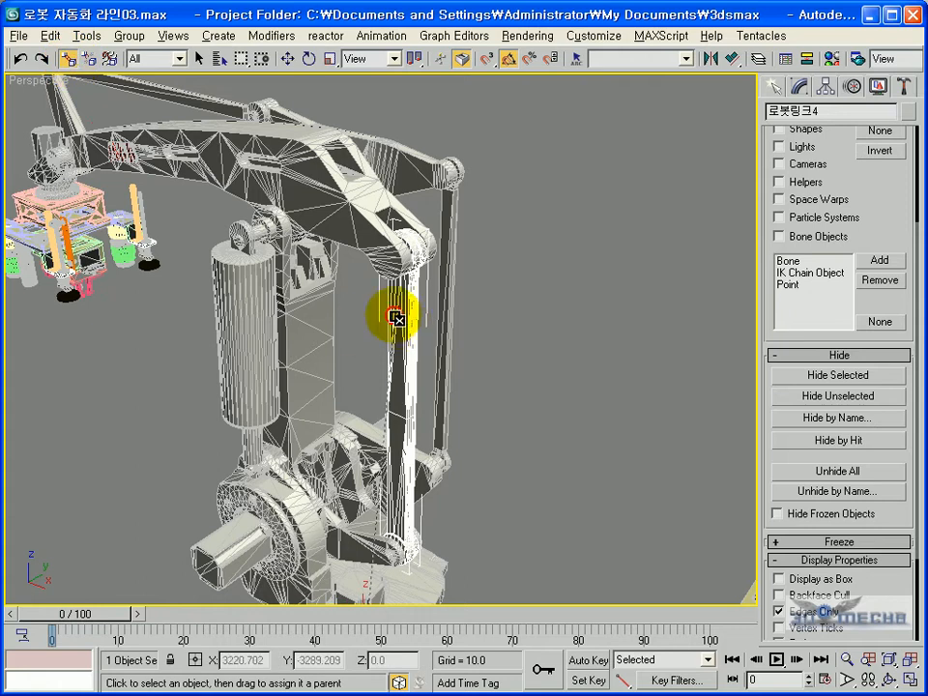
left_click_drag(350, 210, 355, 211)
Select the robot base 로봇4 and try rotating it to test the whole hierarchy, leaving its orientation as it was
scroll(396, 442, "down", 4)
left_click(388, 502)
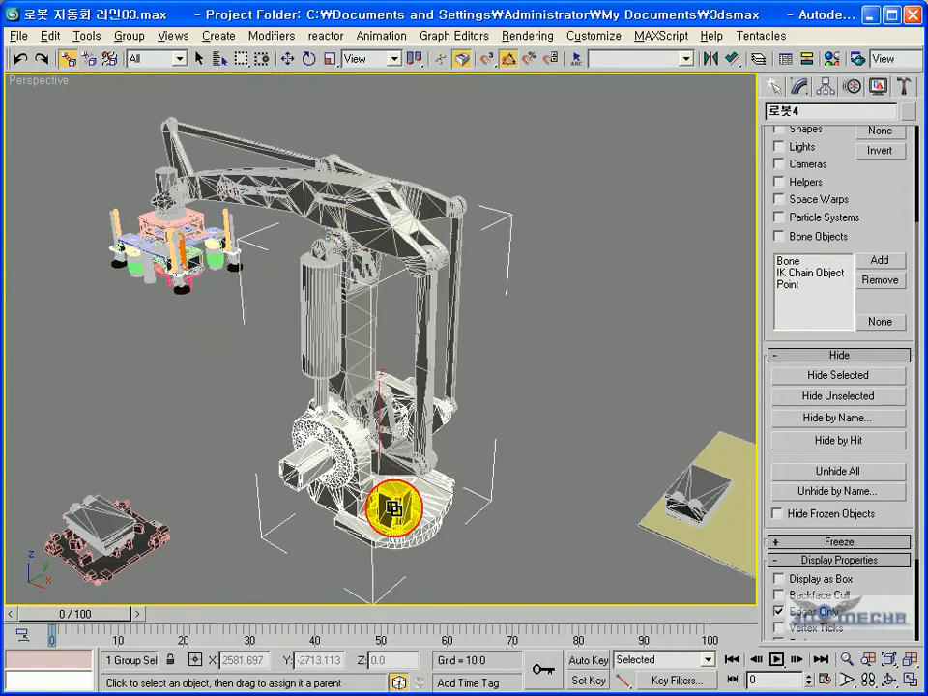
left_click(309, 60)
mouse_move(403, 446)
left_mouse_down()
mouse_move(447, 452)
mouse_move(255, 446)
mouse_move(488, 447)
mouse_move(352, 451)
mouse_move(441, 441)
mouse_move(375, 451)
mouse_move(420, 440)
left_mouse_up()
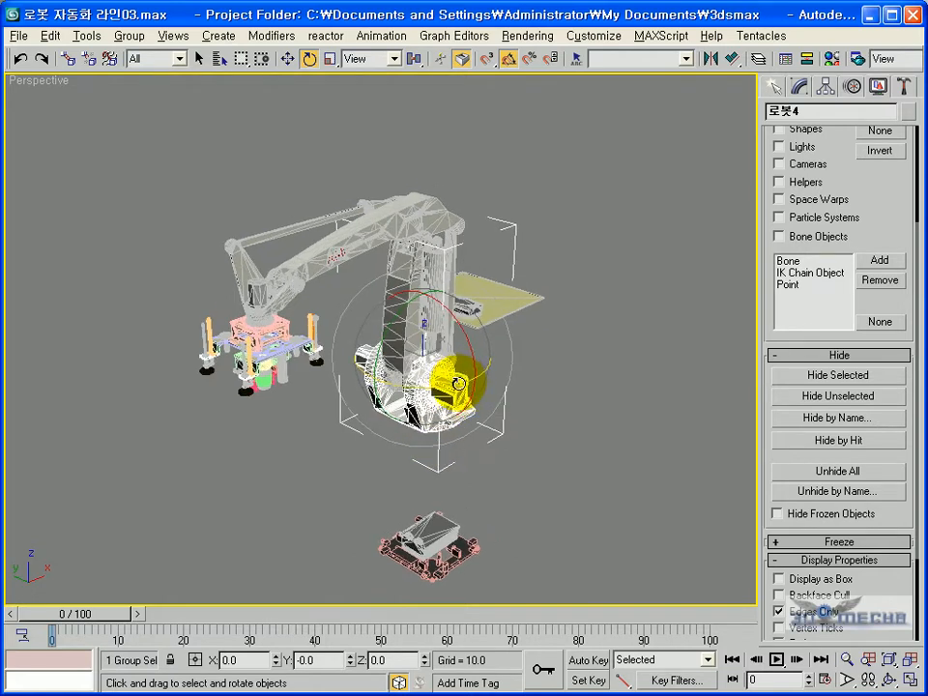
Examine where the pivot of the robot base 로봇4 lies relative to its circular foot, from below and in the Top view
scroll(460, 379, "up", 5)
middle_click_drag(383, 389, 429, 358)
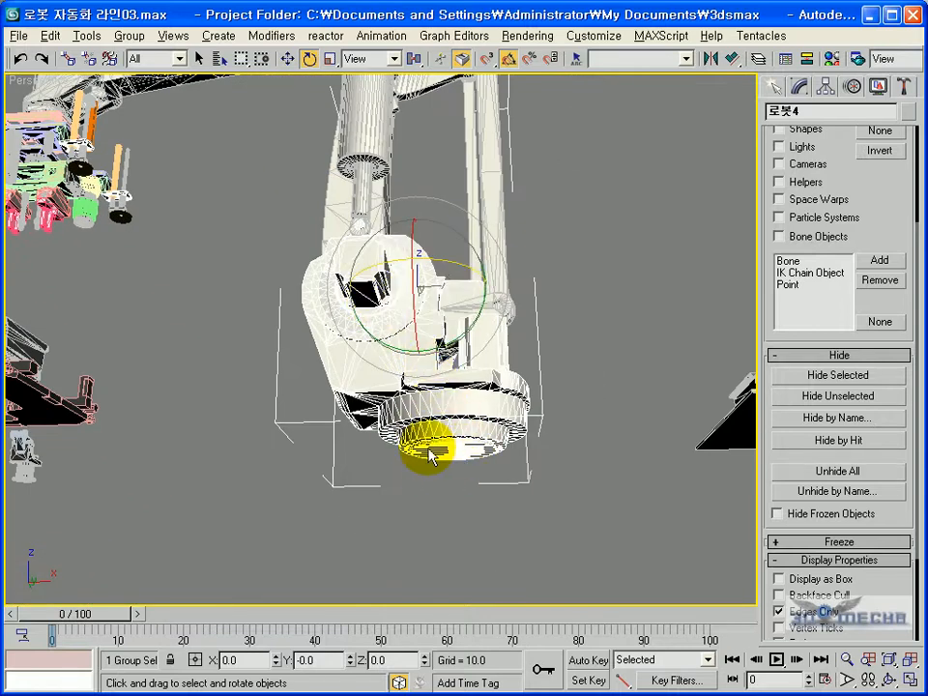
middle_click_drag(464, 426, 438, 452, "alt")
middle_click_drag(464, 302, 465, 255, "alt")
left_click_drag(471, 218, 509, 363)
middle_click_drag(509, 362, 456, 342, "alt")
middle_click_drag(493, 434, 512, 490, "alt")
key("alt+w")
right_click(315, 275)
scroll(315, 275, "down", 3)
key("alt+w")
mouse_move(315, 275)
middle_mouse_down()
mouse_move(372, 258)
mouse_move(174, 364)
middle_mouse_up()
mouse_move(329, 299)
middle_mouse_down()
mouse_move(242, 357)
mouse_move(313, 322)
middle_mouse_up()
scroll(314, 323, "up", 5)
middle_click_drag(234, 292, 371, 315)
scroll(335, 303, "up", 4)
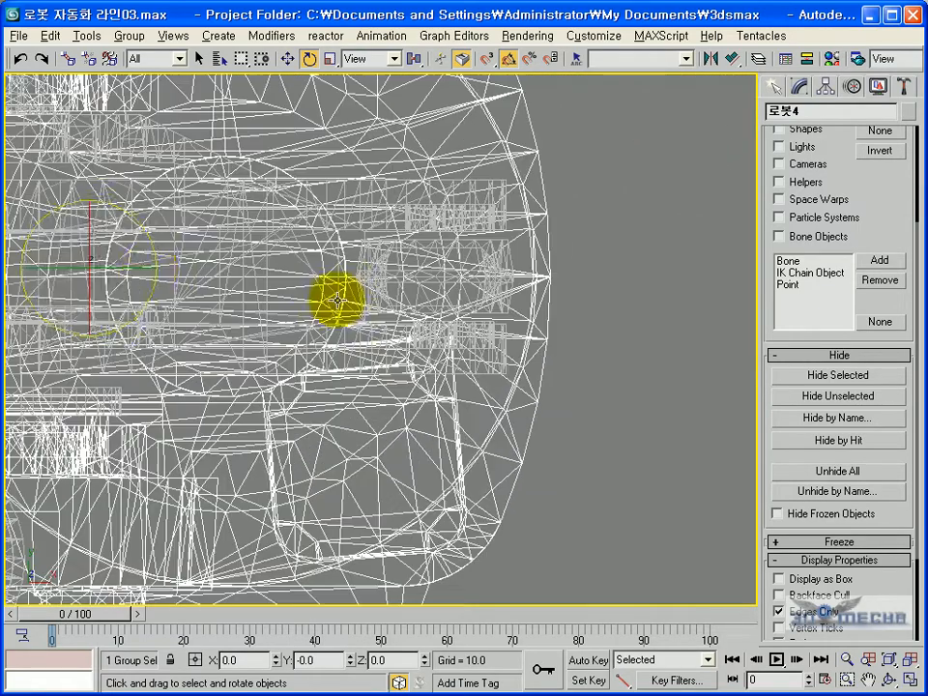
scroll(290, 262, "down", 6)
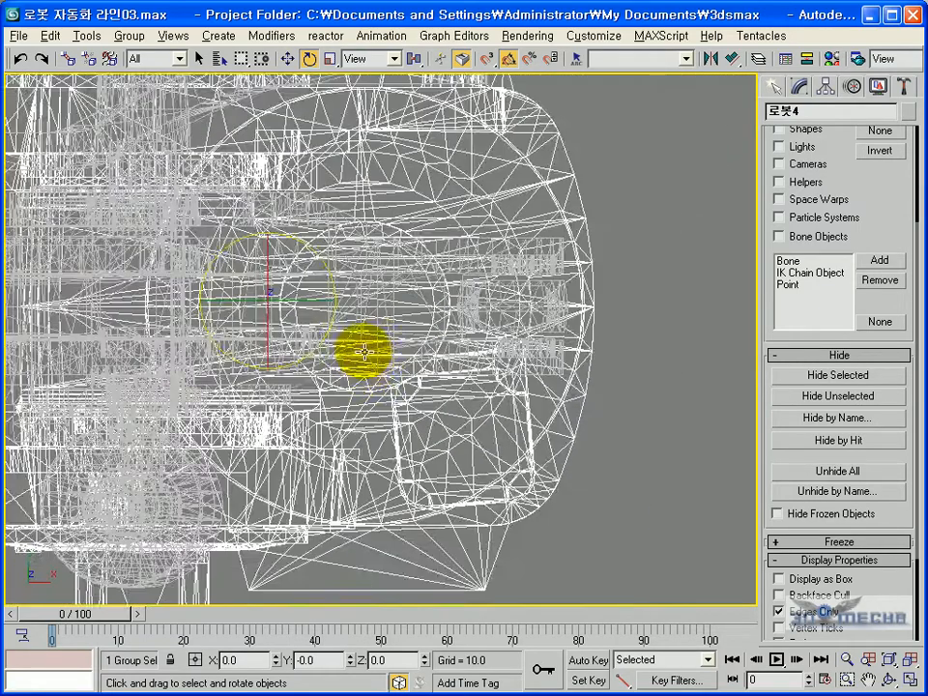
Using Affect Pivot Only, move the pivot of the robot base 로봇4 to the centre of its circular foot in the Top view
left_click(826, 88)
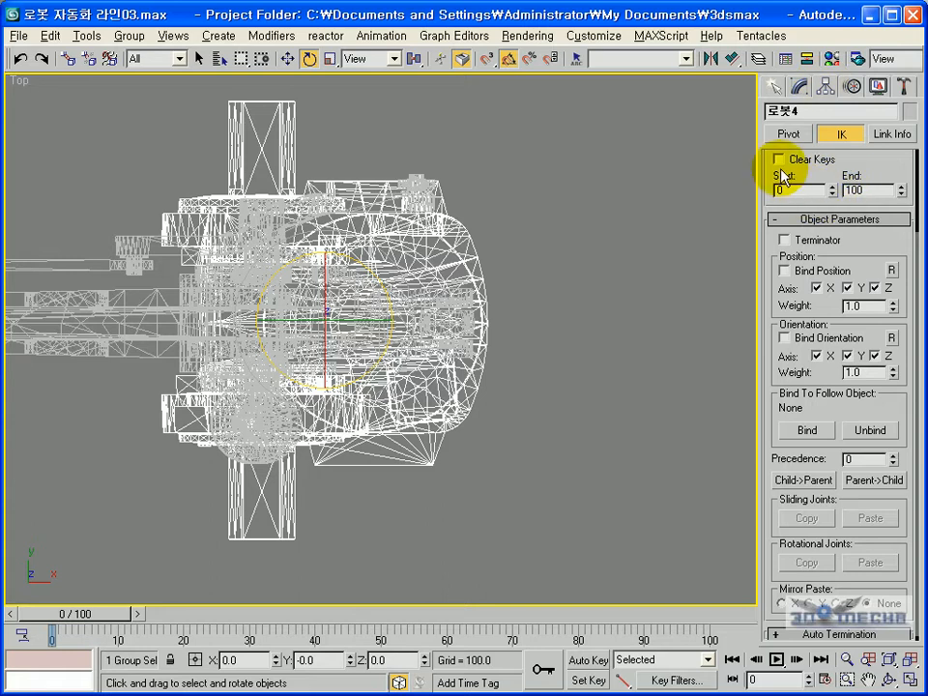
left_click(788, 134)
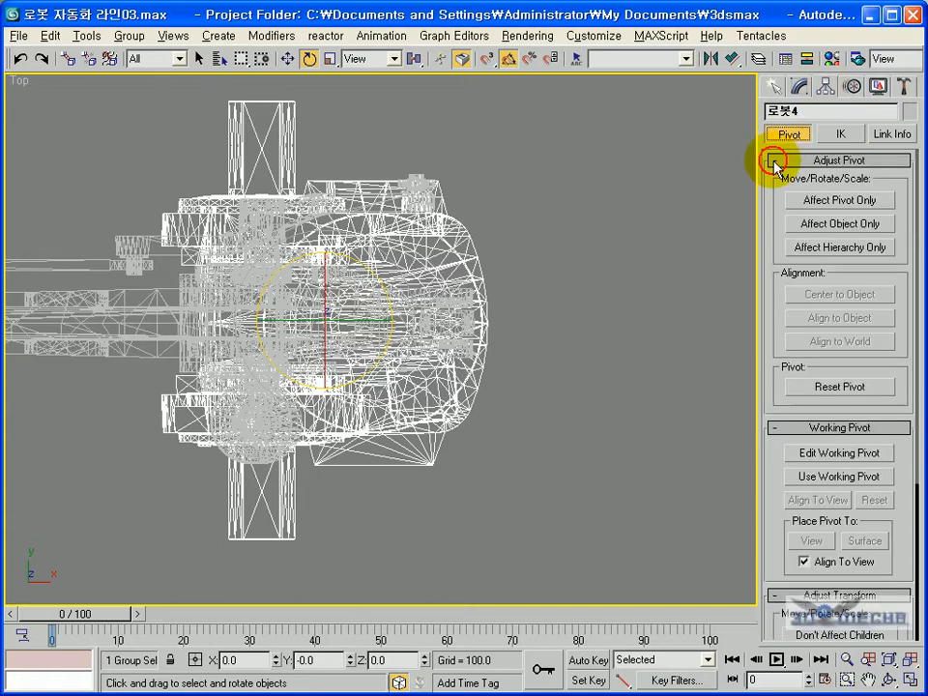
left_click(874, 201)
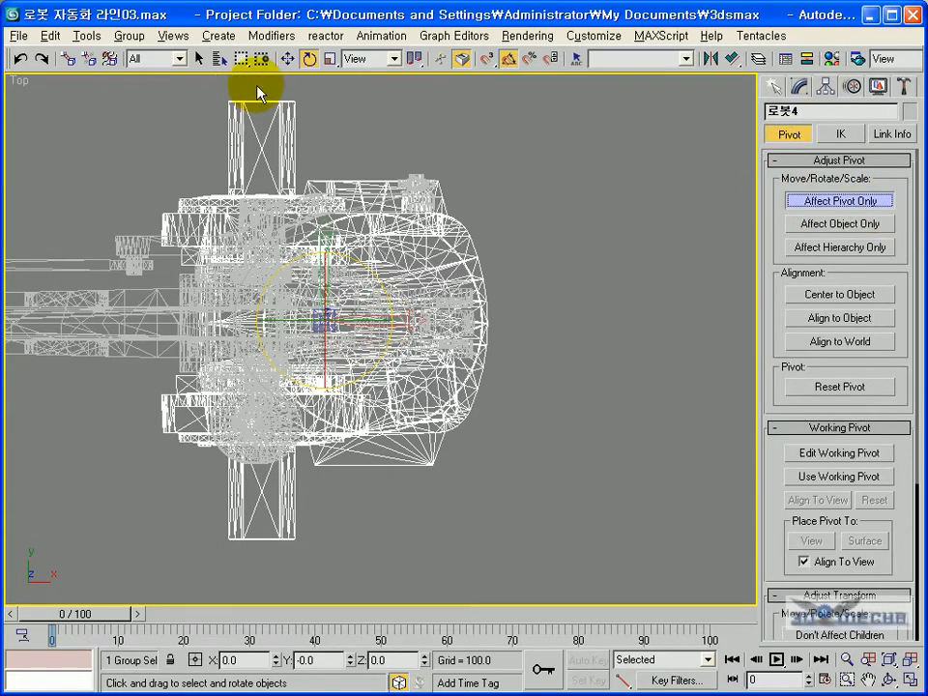
left_click(287, 58)
scroll(393, 342, "up", 6)
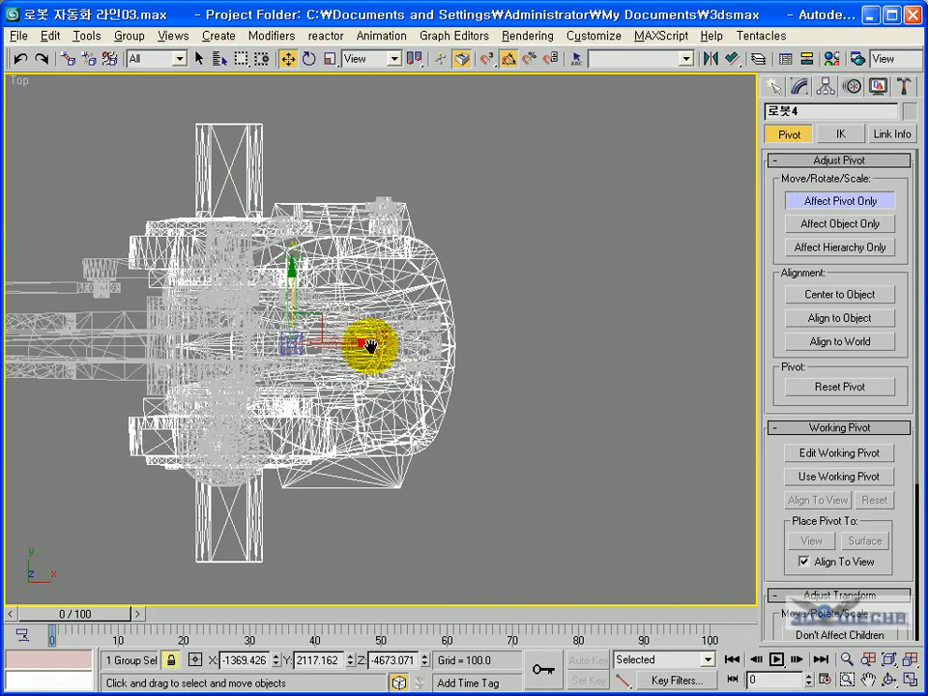
left_click_drag(152, 314, 286, 340)
scroll(271, 360, "up", 3)
middle_click_drag(271, 352, 468, 356)
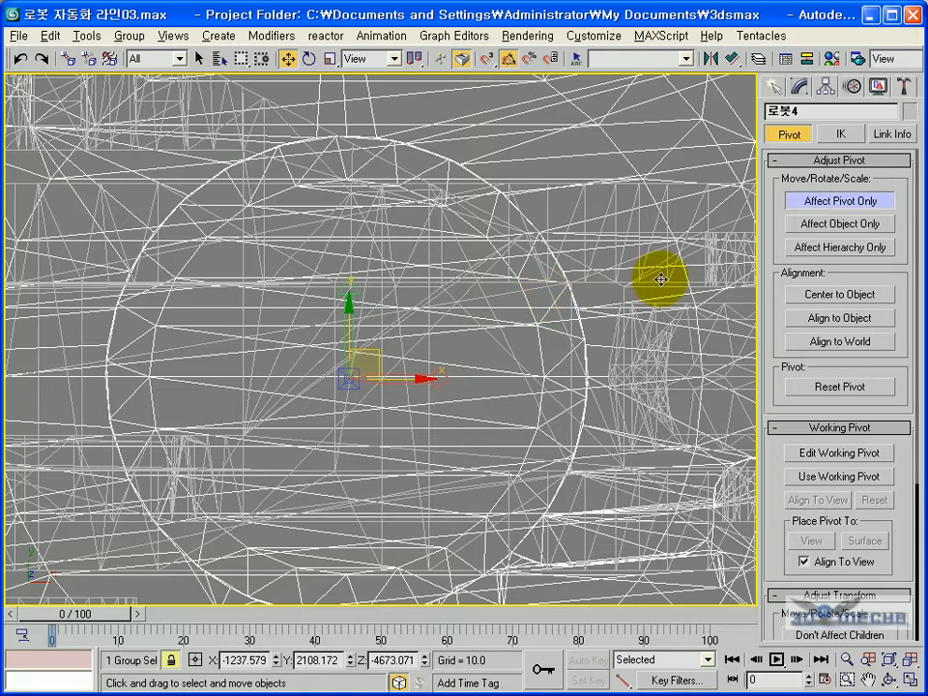
Leave pivot editing and try rotating the robot base 로봇4 about its relocated pivot in the Perspective view, without keeping the rotation
key("alt+w")
right_click(451, 398)
key("alt+w")
middle_click_drag(477, 360, 473, 425)
left_click(309, 60)
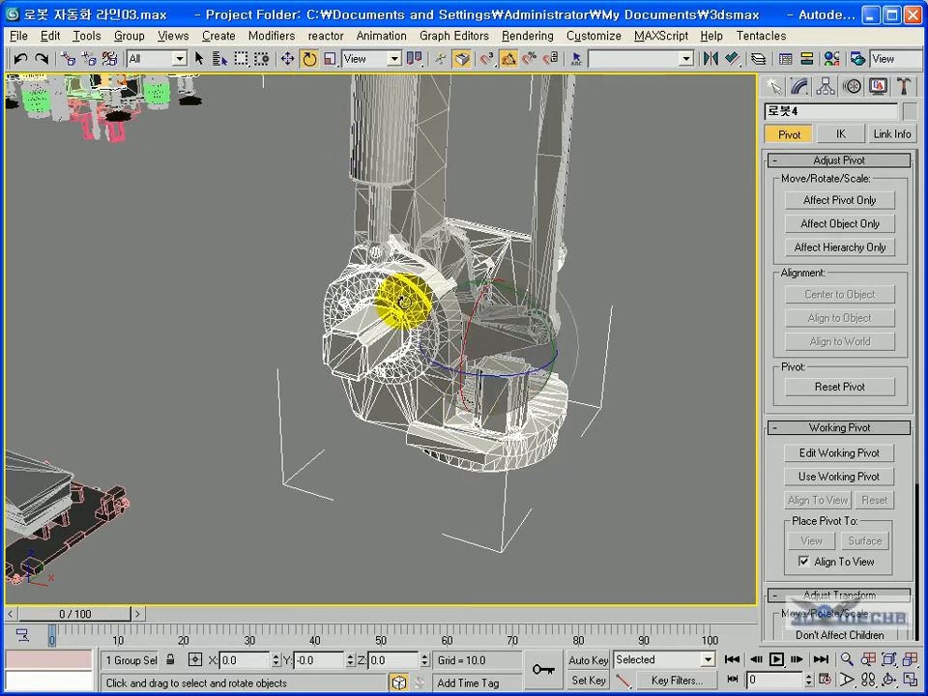
middle_click_drag(507, 383, 562, 365, "alt")
left_click_drag(561, 364, 497, 379)
Select the vertical arm 로봇3 in the Perspective view and try rotating it about its current pivot, leaving its orientation as it was
scroll(475, 361, "down", 3)
middle_click_drag(496, 379, 464, 364)
left_click(442, 316)
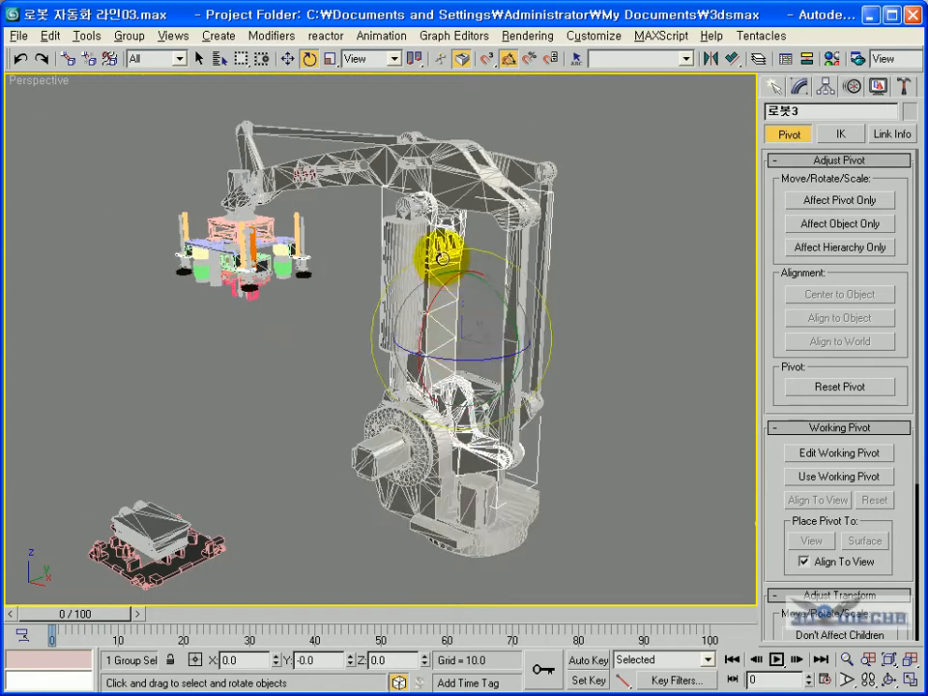
middle_click_drag(319, 280, 410, 439, "alt")
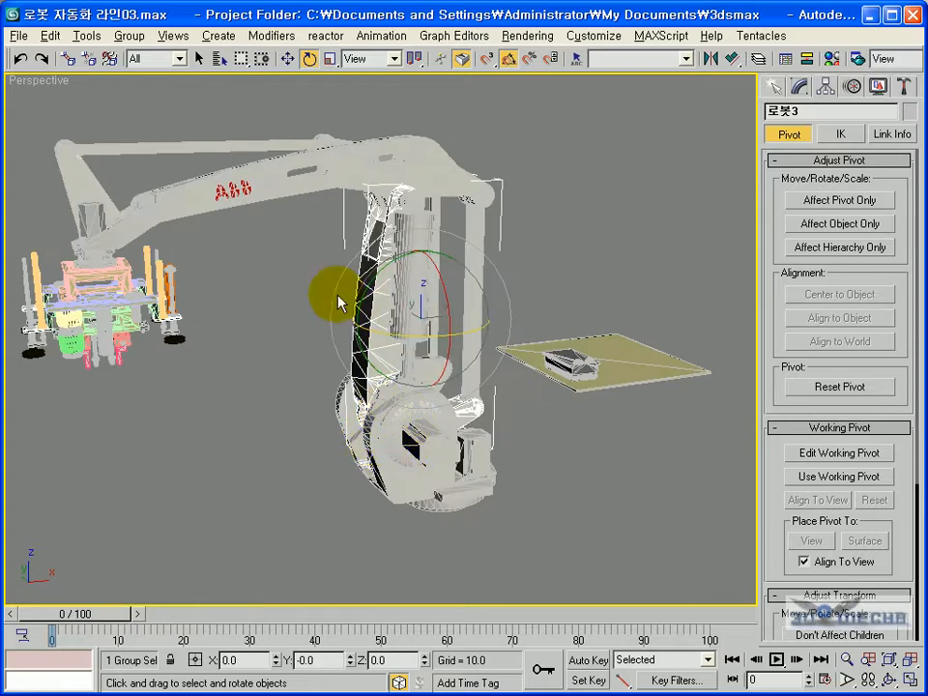
mouse_move(379, 272)
left_mouse_down()
mouse_move(363, 270)
mouse_move(351, 301)
mouse_move(355, 255)
mouse_move(378, 230)
mouse_move(350, 272)
mouse_move(353, 258)
mouse_move(388, 269)
left_mouse_up()
middle_click_drag(380, 436, 356, 434, "alt")
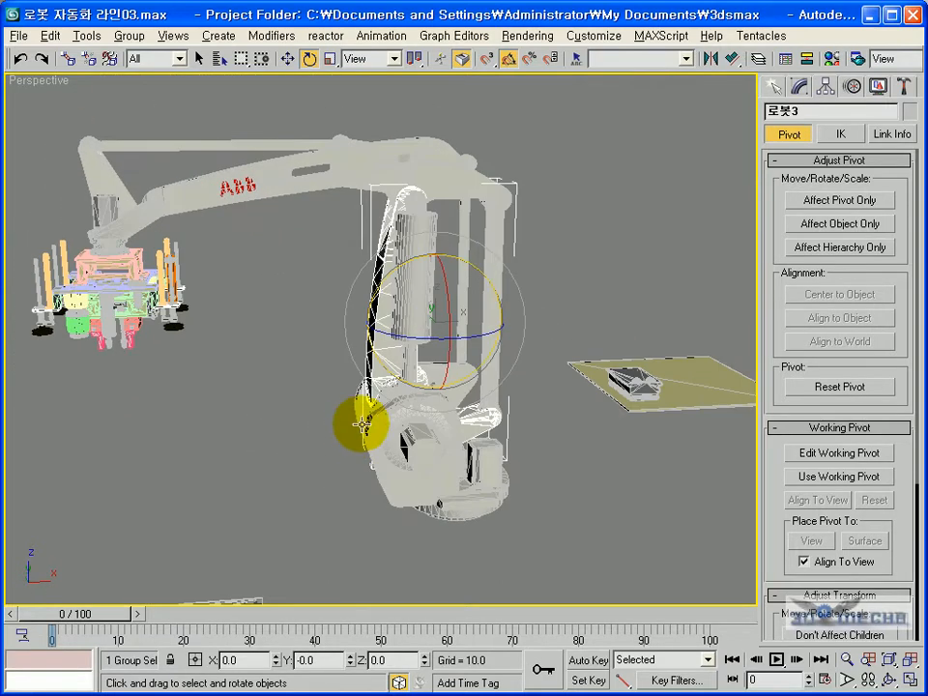
Using Affect Pivot Only in the Front view, move the pivot of the vertical arm 로봇3 down to the large round joint on the base
middle_click_drag(449, 382, 420, 340)
key("alt+w")
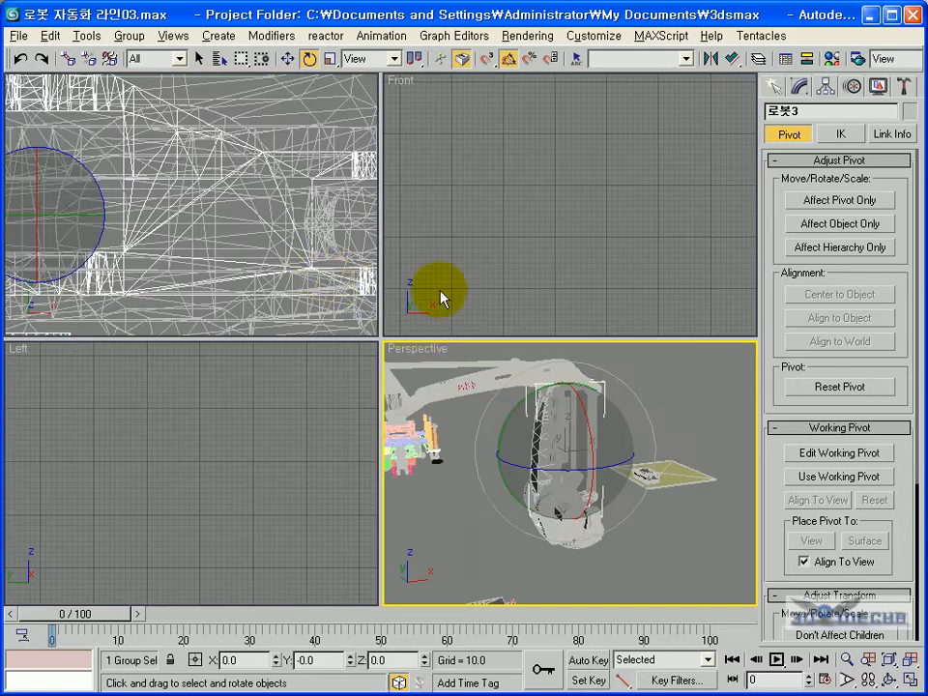
scroll(318, 276, "down", 2)
scroll(215, 508, "down", 10)
key("alt+w")
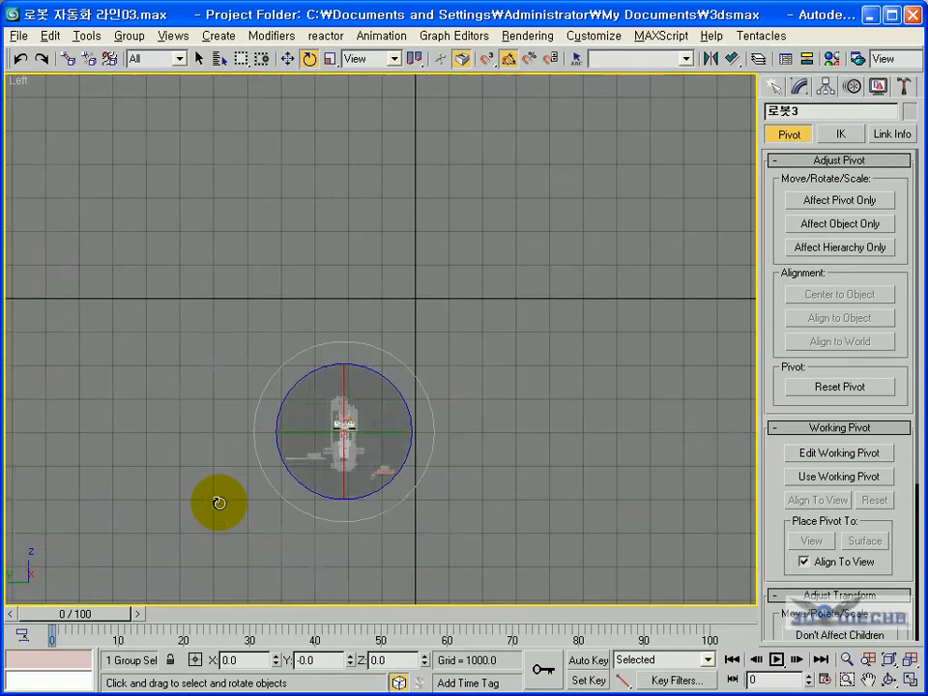
scroll(337, 451, "up", 8)
key("alt+w")
right_click(563, 228)
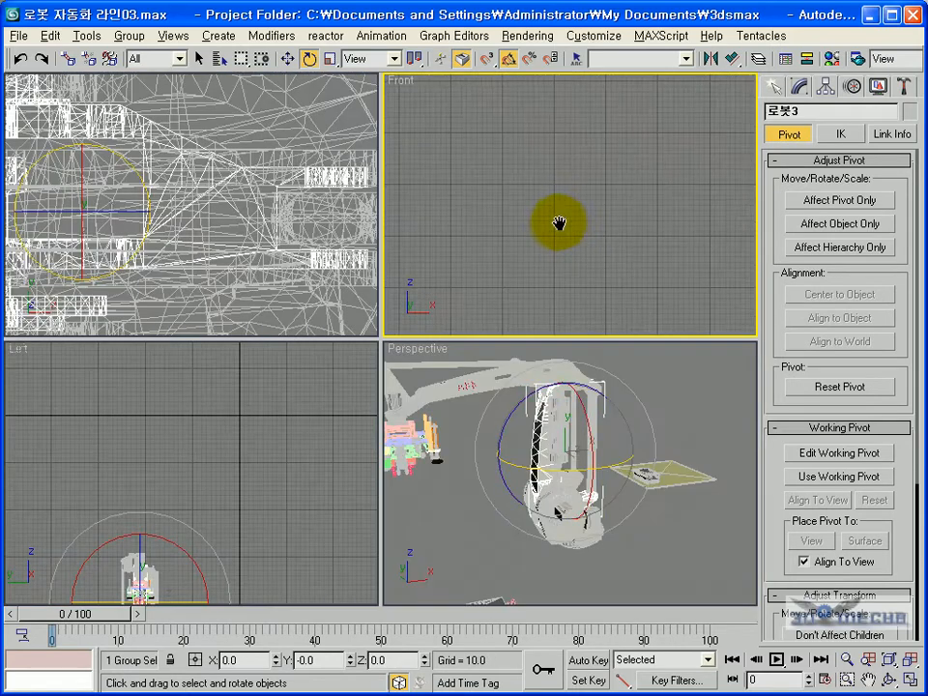
key("alt+w")
middle_click_drag(373, 470, 425, 393)
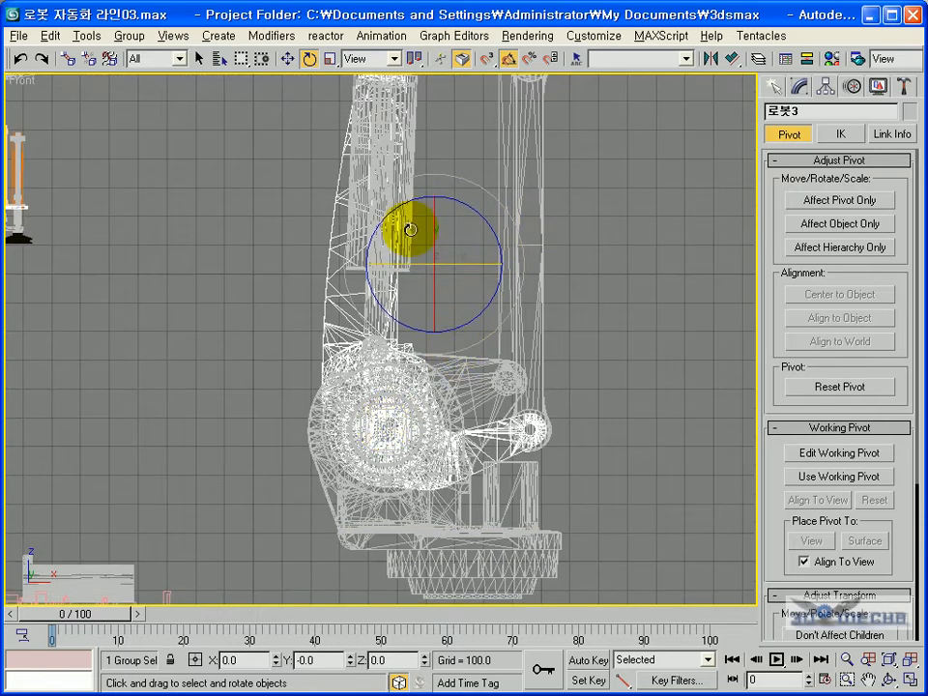
left_click(289, 60)
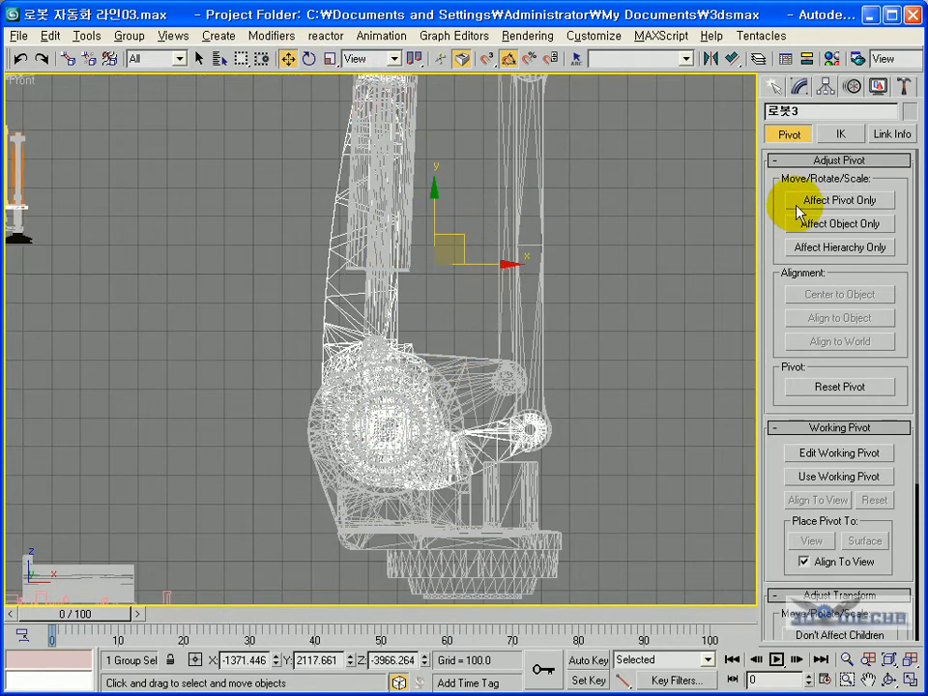
middle_click_drag(509, 335, 530, 323)
left_click_drag(486, 222, 438, 379)
Fine-position the pivot of 로봇3 at the centre of the round joint's concentric circles and leave pivot editing
scroll(426, 428, "up", 6)
middle_click_drag(437, 475, 388, 278)
scroll(405, 349, "up", 2)
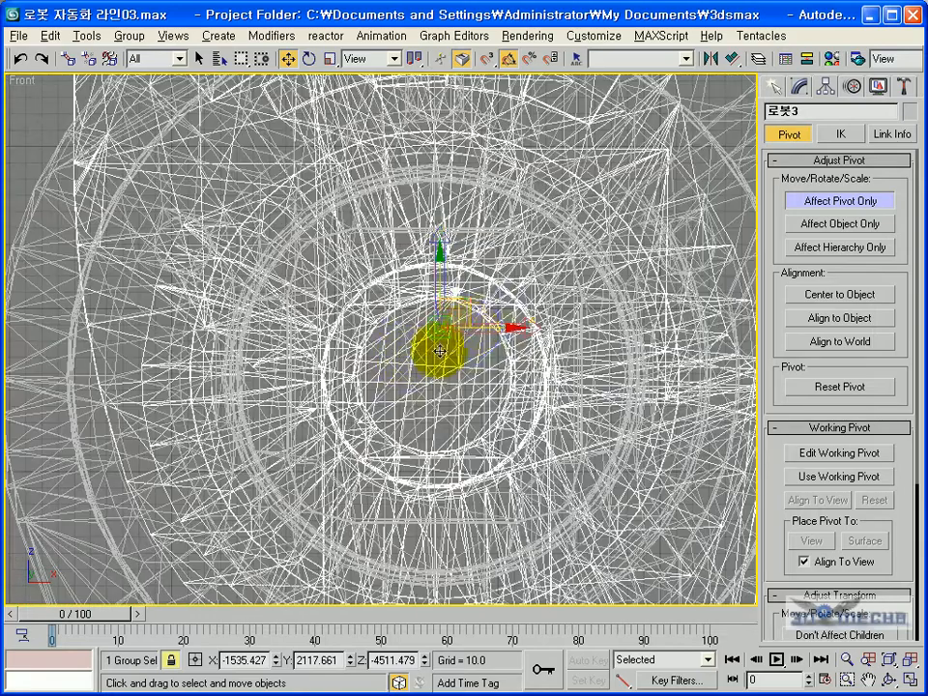
middle_click_drag(409, 342, 406, 283)
left_click_drag(401, 256, 399, 312)
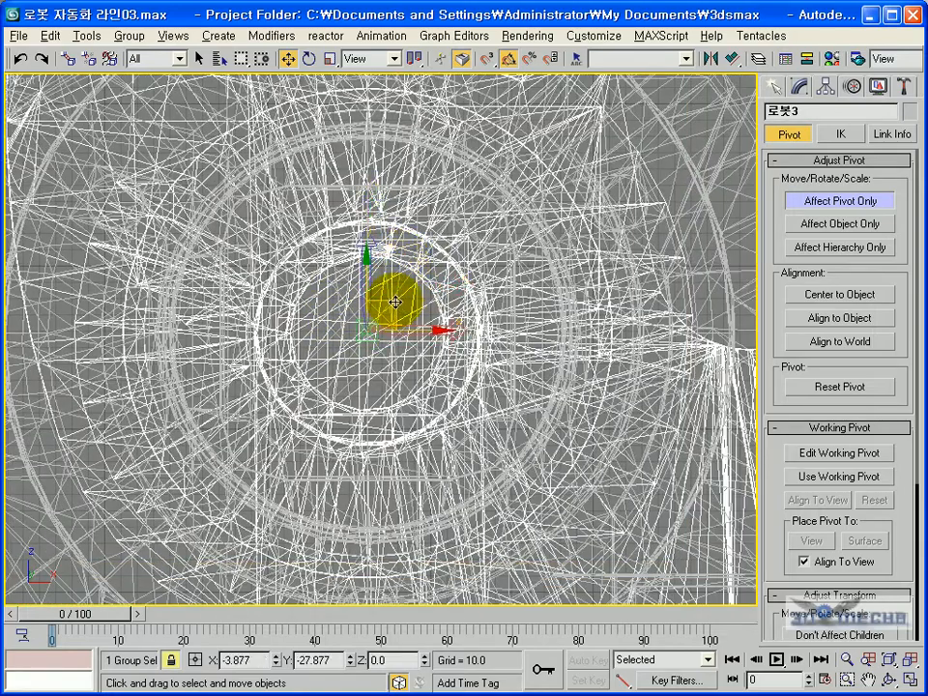
left_click(800, 203)
Try rotating the vertical arm 로봇3 about its relocated pivot in the Perspective view, without keeping the rotation
scroll(536, 348, "down", 6)
key("alt+w")
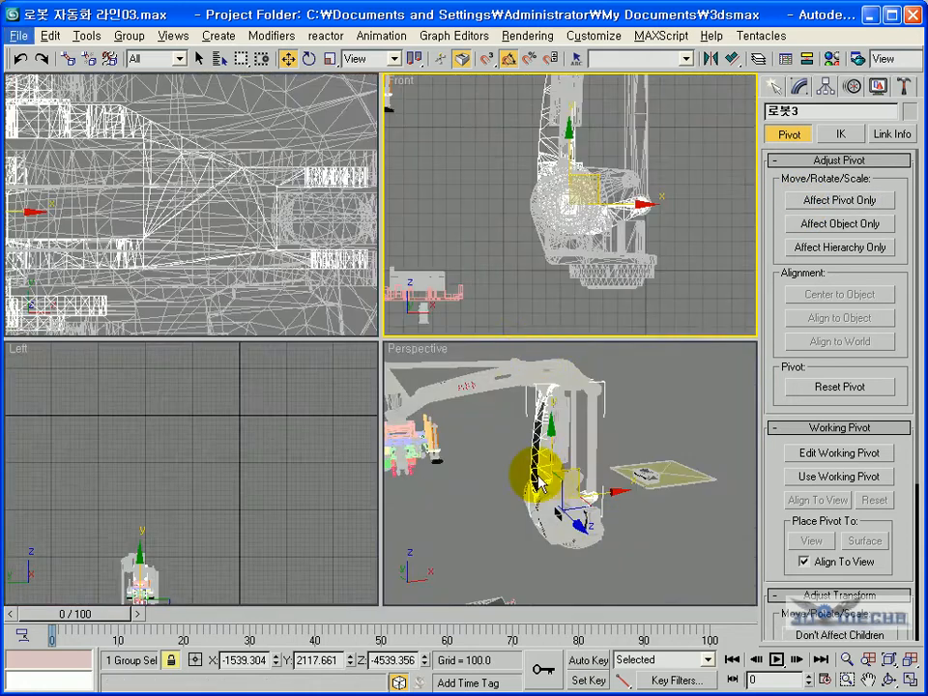
key("alt+w")
left_click(313, 63)
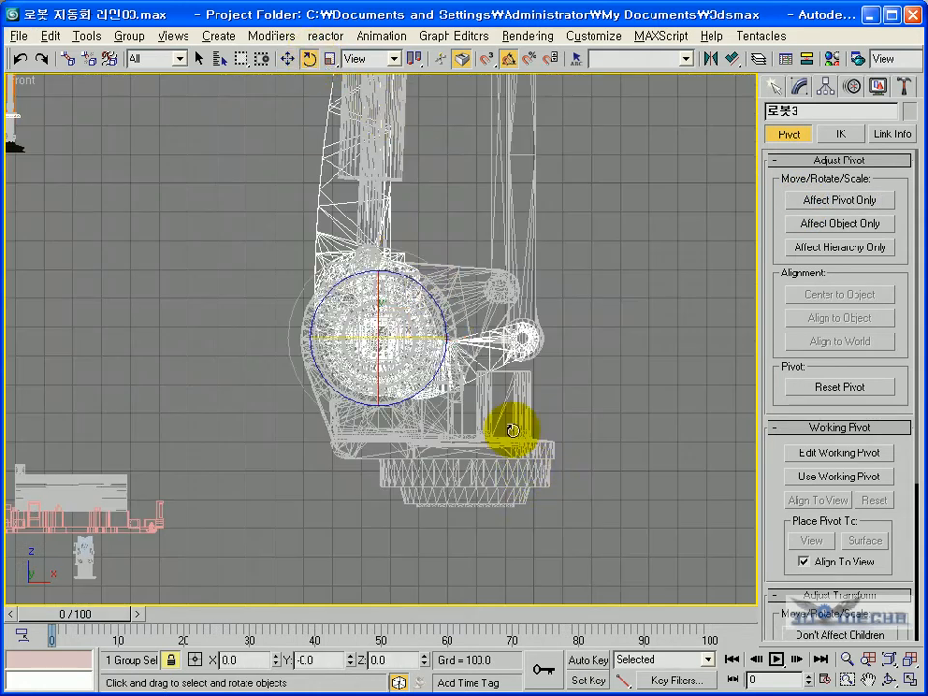
key("alt+w")
right_click(525, 463)
key("w")
key("alt")
key("alt+w")
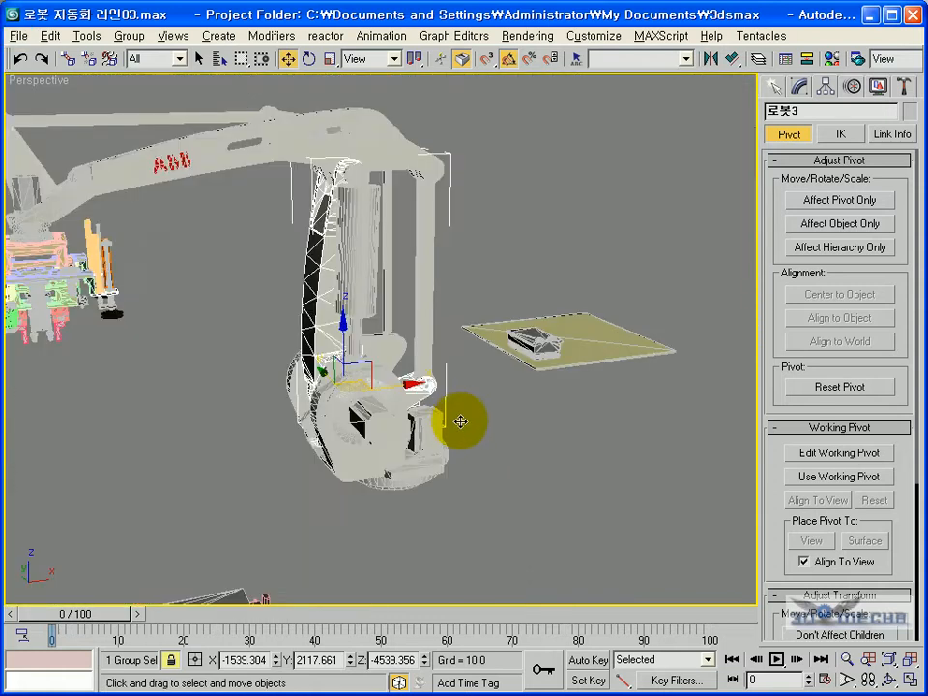
left_click(308, 58)
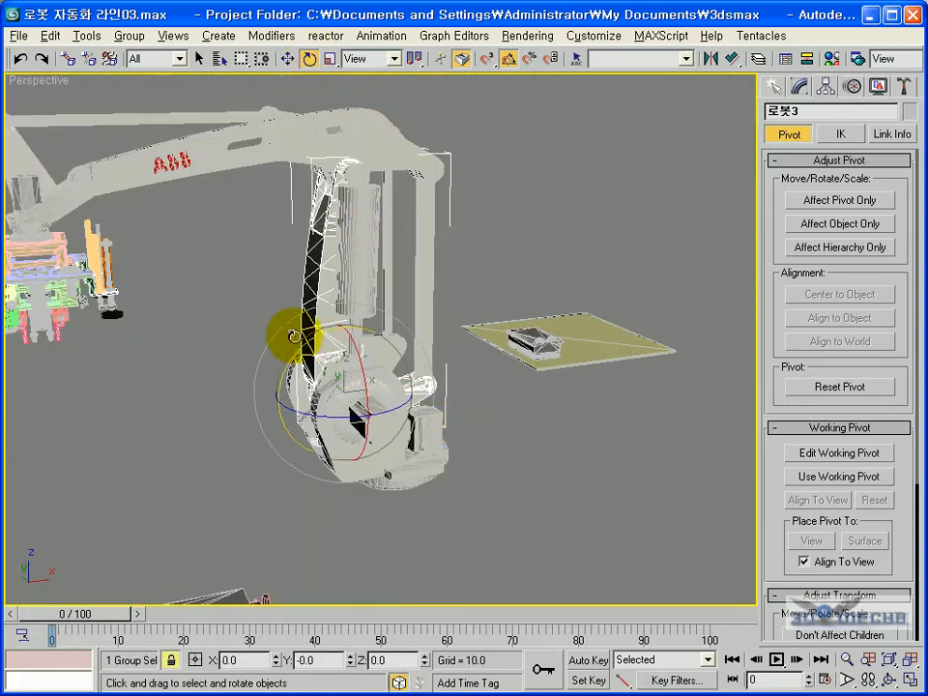
mouse_move(293, 338)
left_mouse_down()
mouse_move(273, 364)
mouse_move(287, 352)
mouse_move(326, 346)
mouse_move(290, 348)
mouse_move(319, 333)
mouse_move(286, 345)
mouse_move(272, 337)
mouse_move(290, 337)
left_mouse_up()
Select the upper arm 로봇2 and, using Affect Pivot Only in the Front view, move its pivot to the joint with the vertical arm
middle_click_drag(360, 279, 316, 211, "alt")
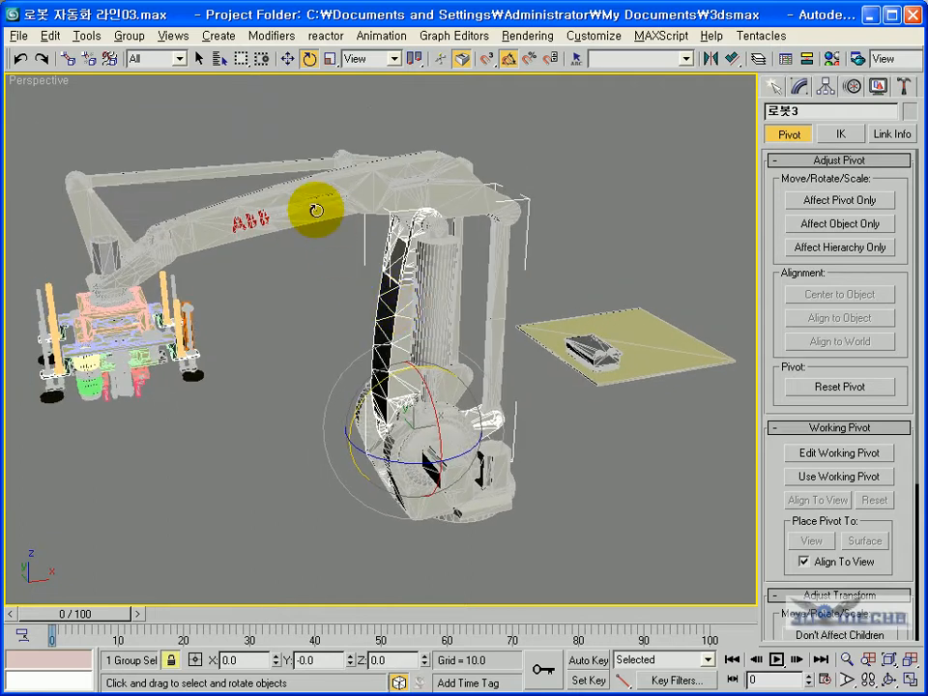
left_click(296, 272)
left_click(292, 224)
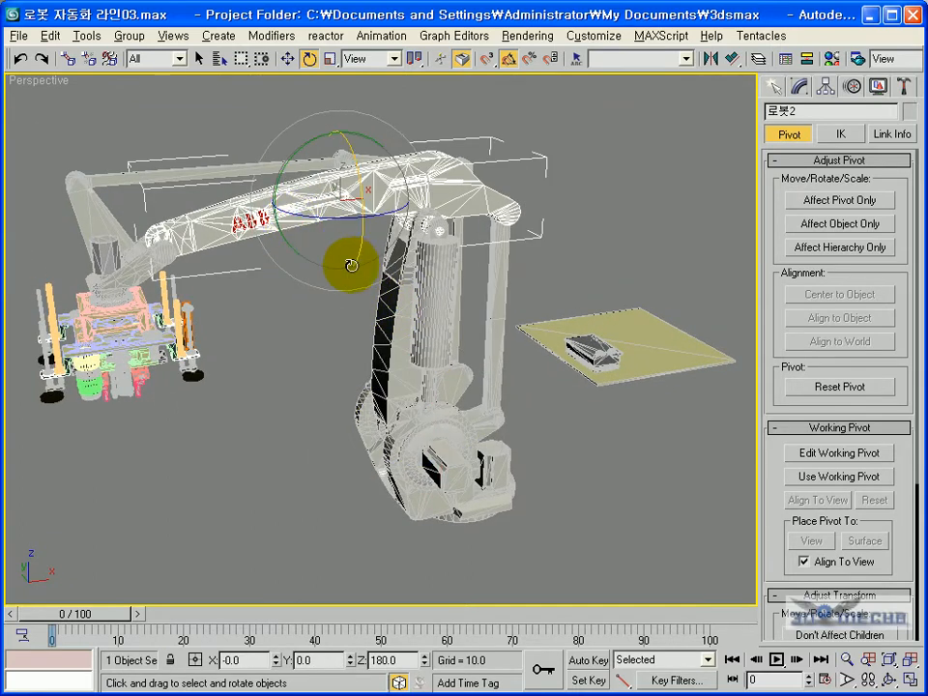
middle_click_drag(372, 235, 402, 235, "alt")
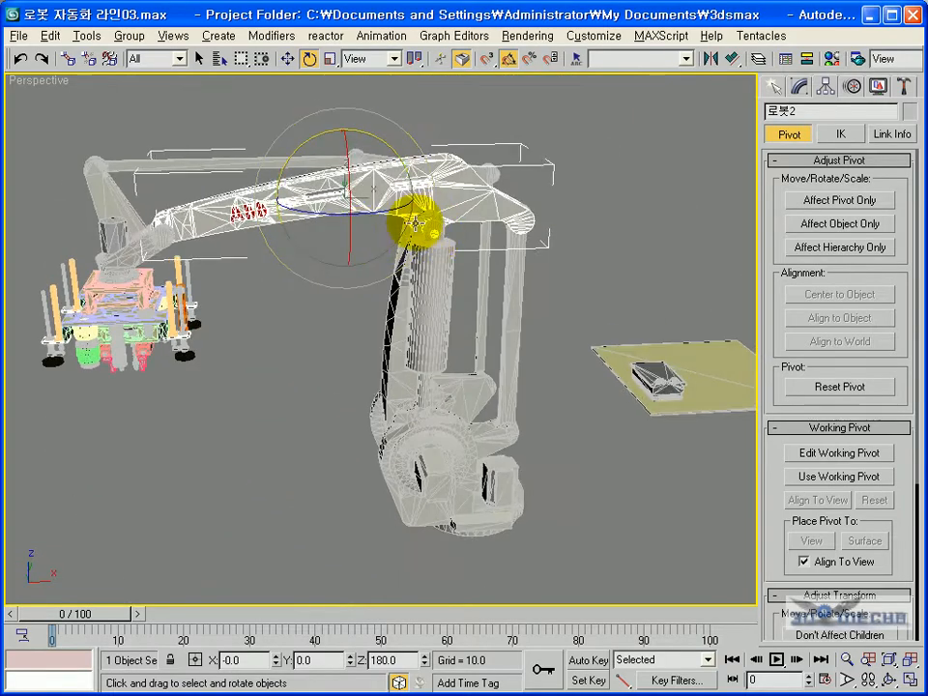
key("alt+w")
right_click(473, 230)
scroll(480, 232, "down", 2)
middle_click_drag(495, 182, 466, 272)
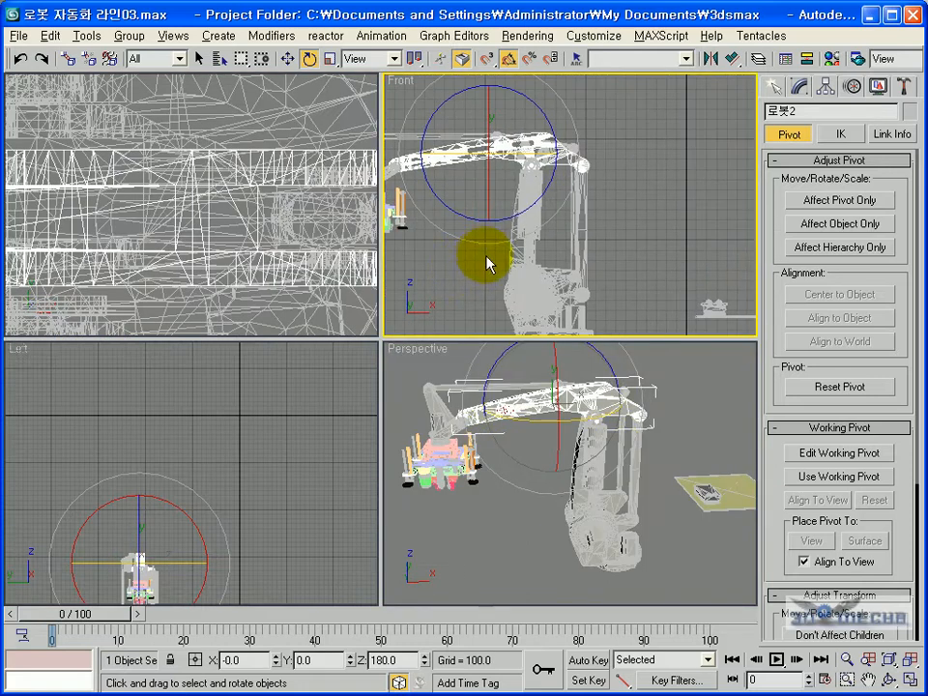
key("alt+w")
scroll(408, 223, "up", 2)
middle_click_drag(410, 227, 376, 261)
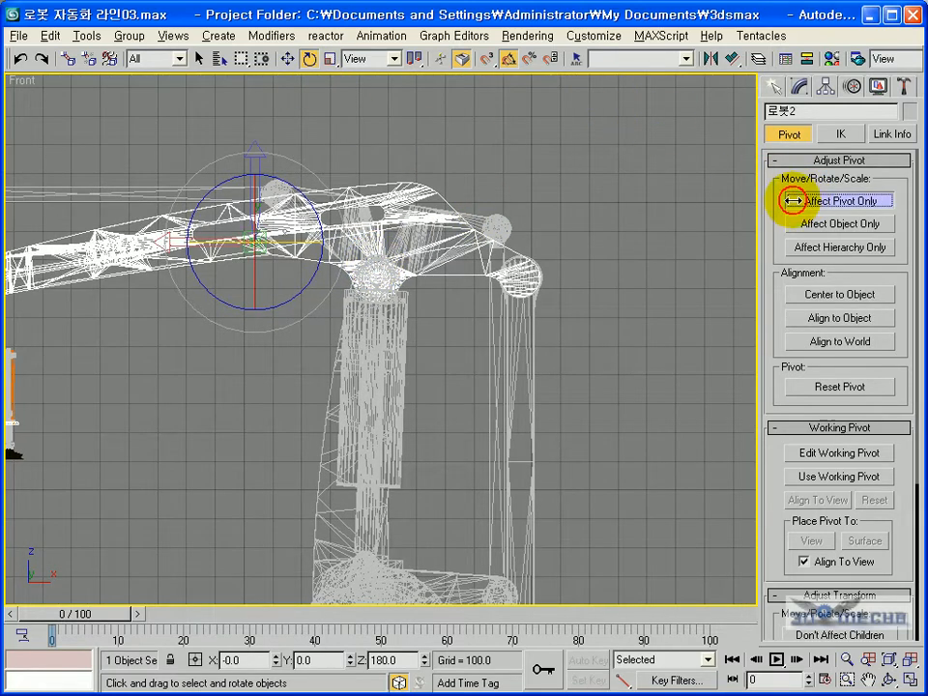
left_click(287, 59)
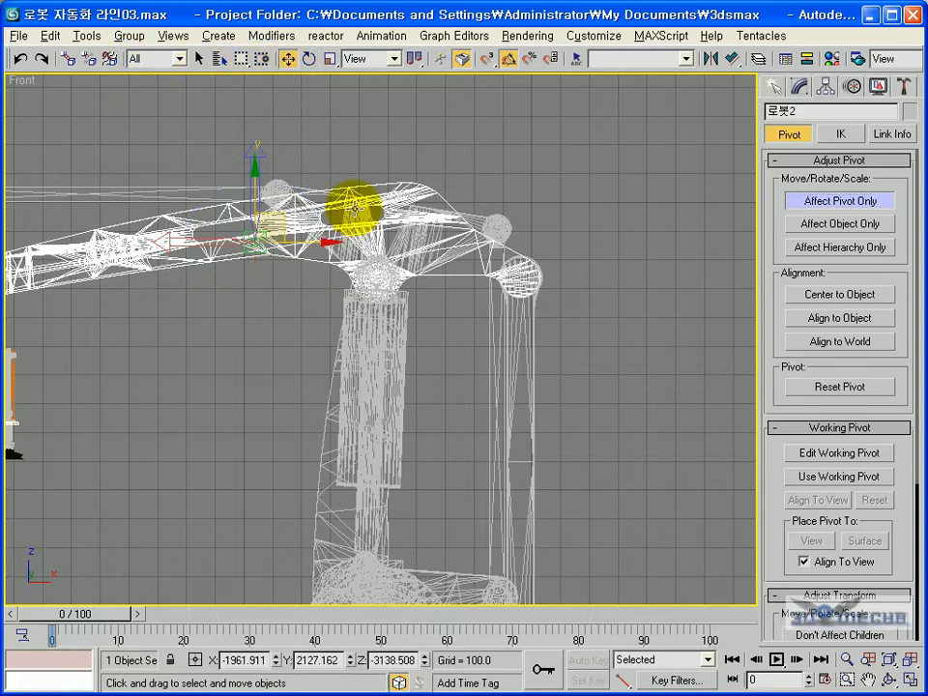
left_click_drag(280, 210, 393, 245)
Fine-position the pivot of 로봇2 at the centre of the round joint above the vertical arm and leave pivot editing
scroll(400, 287, "up", 5)
middle_click_drag(378, 273, 368, 199)
scroll(368, 196, "up", 2)
scroll(369, 196, "up", 2)
middle_click_drag(359, 137, 372, 220)
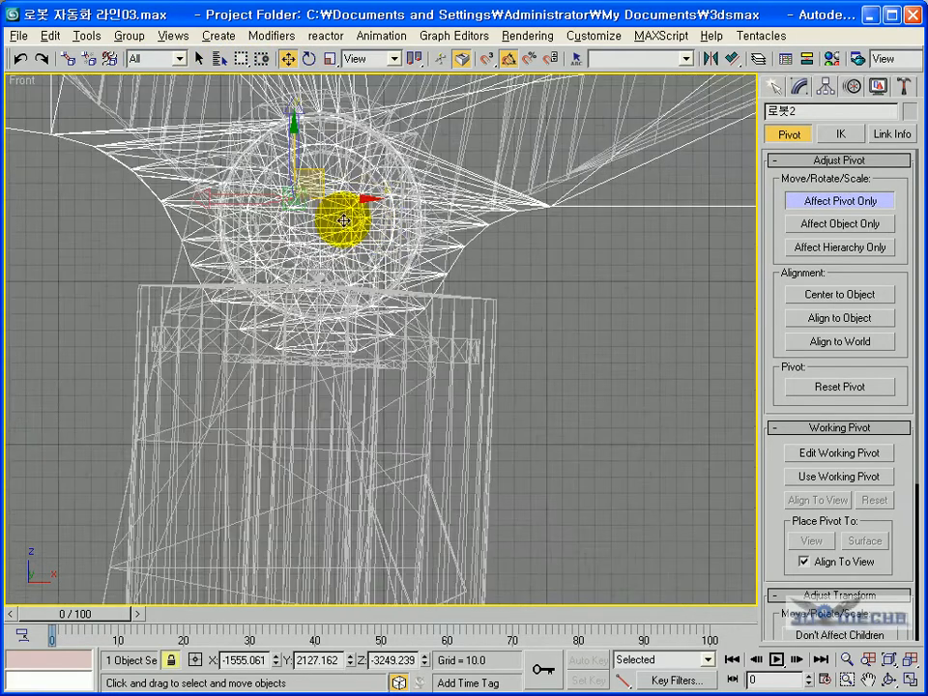
scroll(371, 239, "down", 4)
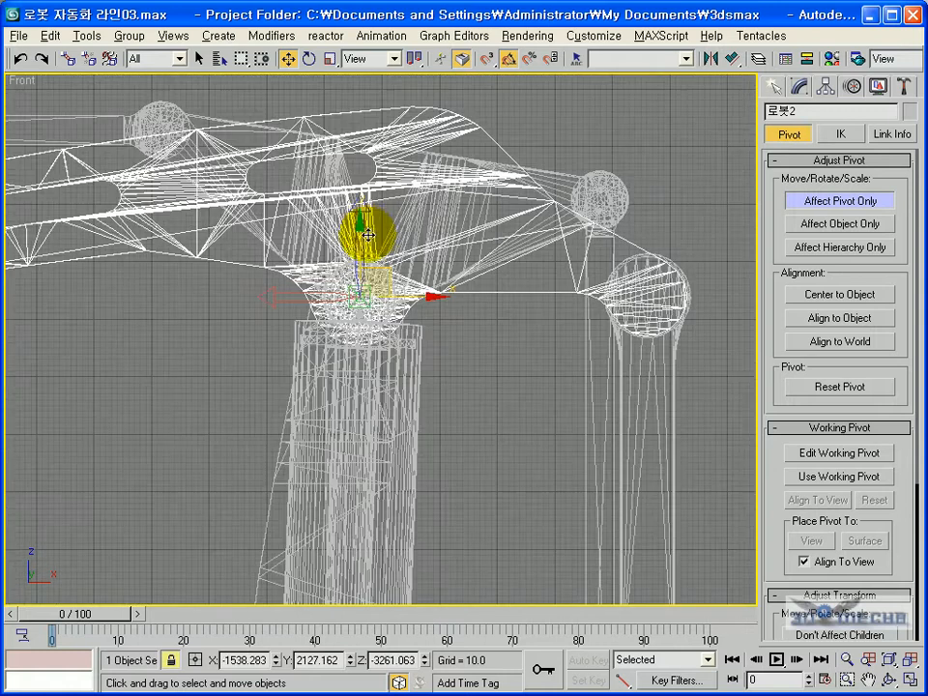
left_click(837, 201)
Try rotating the upper arm 로봇2 about its relocated pivot in the Perspective view, without keeping the rotation
key("alt+w")
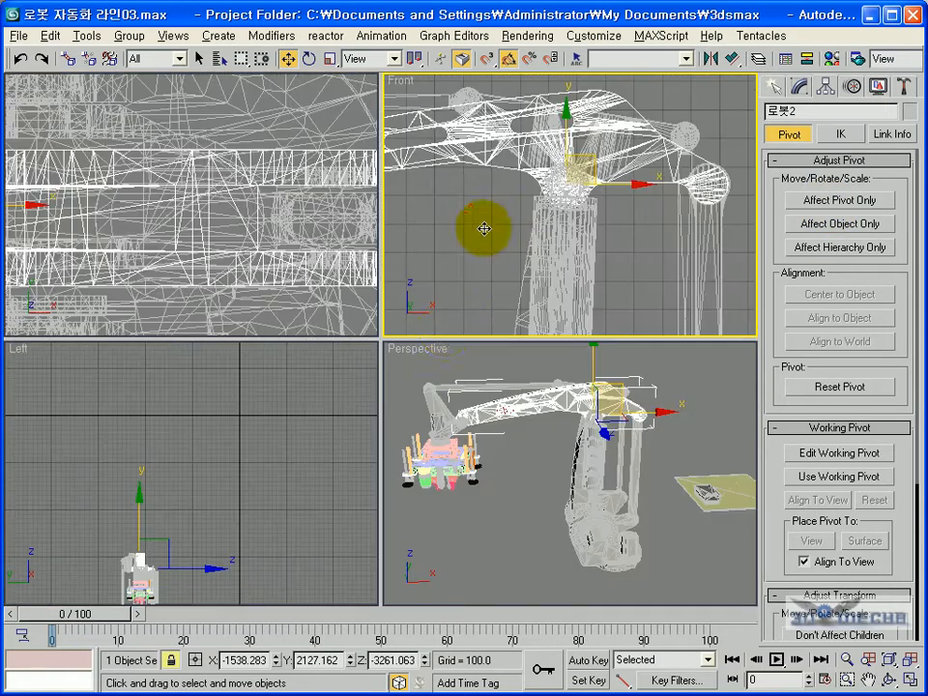
middle_click(560, 428)
key("alt+w")
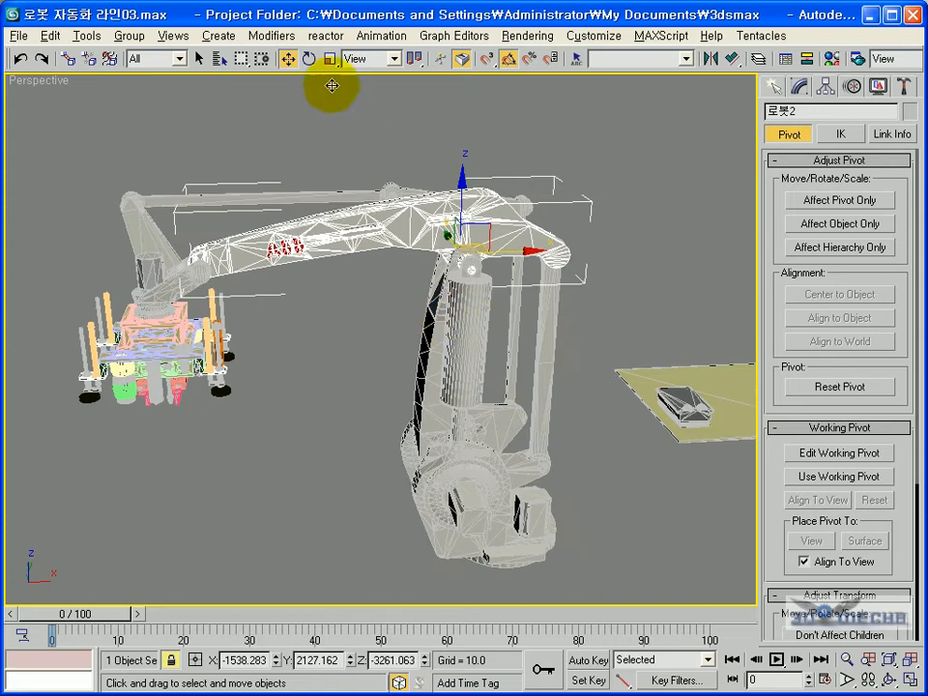
key("e")
left_click_drag(421, 199, 394, 162)
middle_click_drag(334, 216, 378, 188)
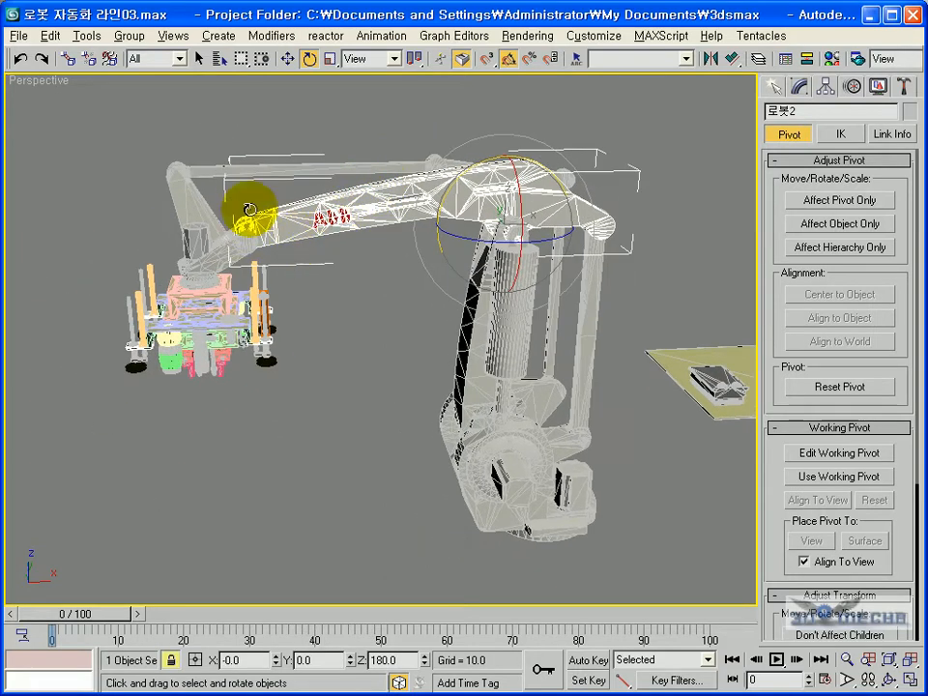
Select the wrist part 로봇1 and, using Affect Pivot Only in the Front view, move its pivot to the joint with the upper arm
left_click(160, 205)
left_click(206, 214)
middle_click_drag(280, 272, 302, 257, "alt")
scroll(227, 207, "up", 3)
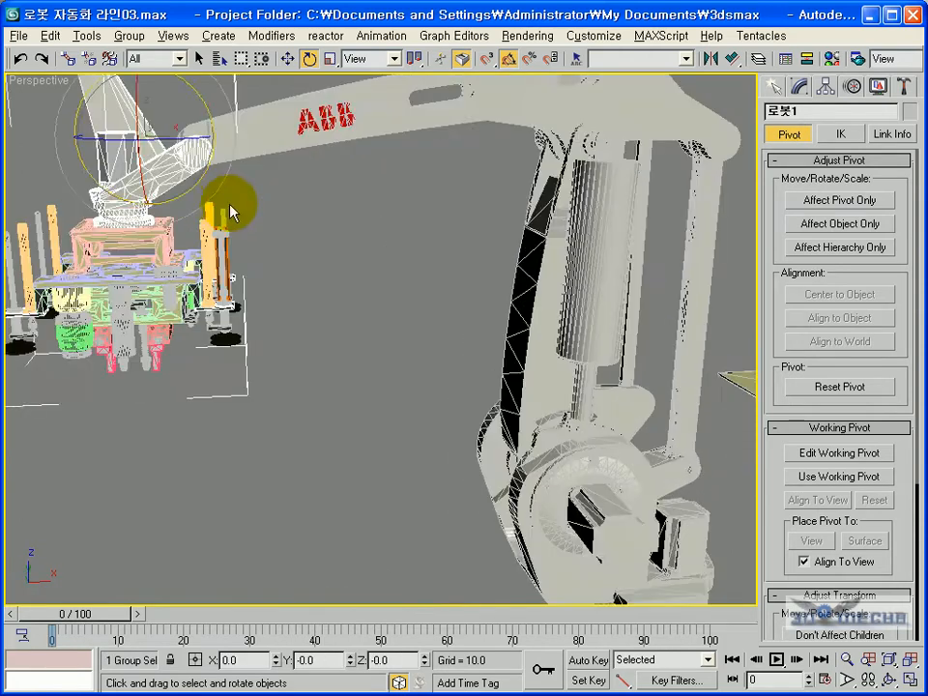
scroll(251, 242, "down", 5)
key("alt+w")
middle_click(306, 222)
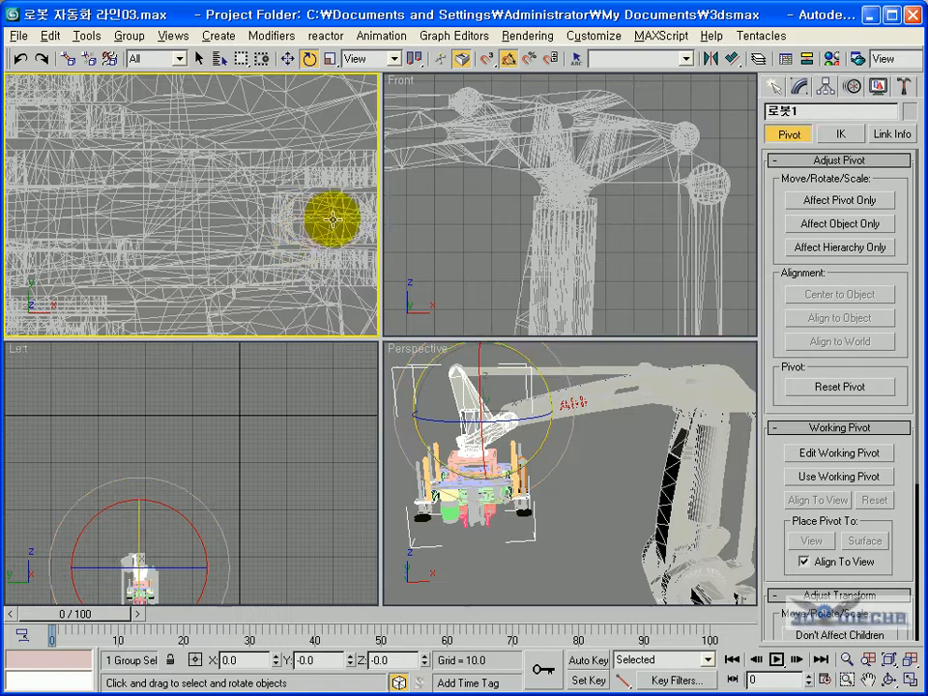
middle_click(440, 218)
scroll(441, 217, "down", 4)
key("alt+w")
middle_click_drag(220, 270, 553, 248)
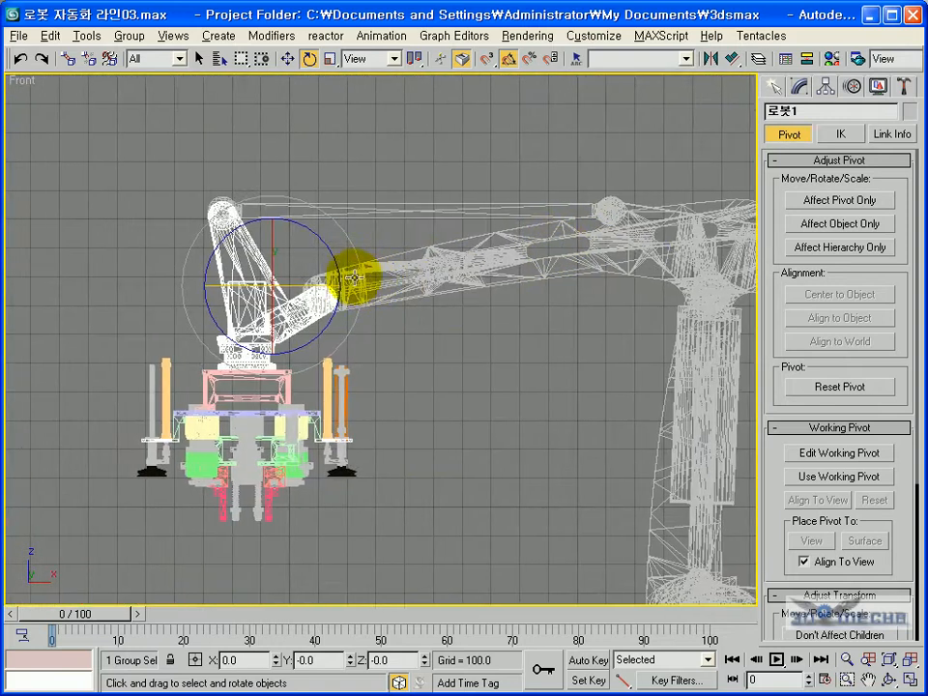
scroll(348, 274, "up", 3)
left_click(288, 59)
middle_click_drag(259, 187, 268, 210)
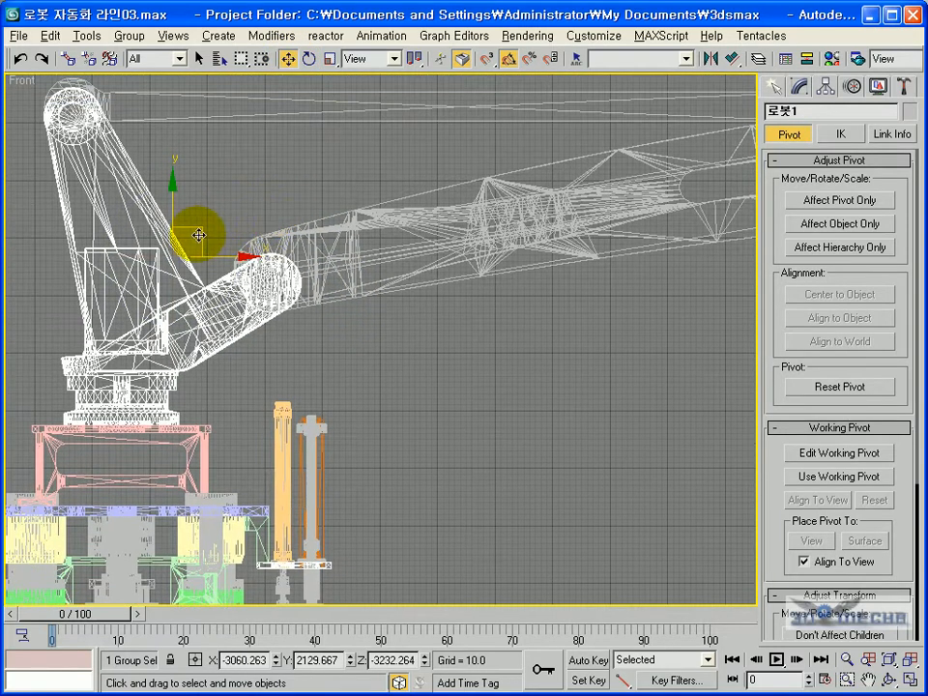
left_click(860, 203)
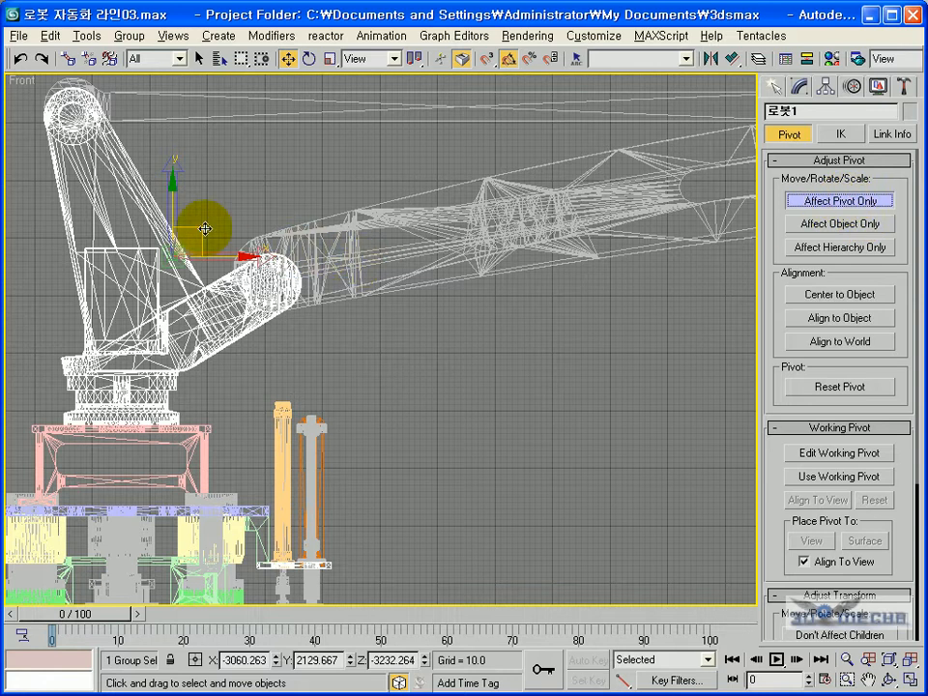
left_click_drag(206, 228, 273, 240)
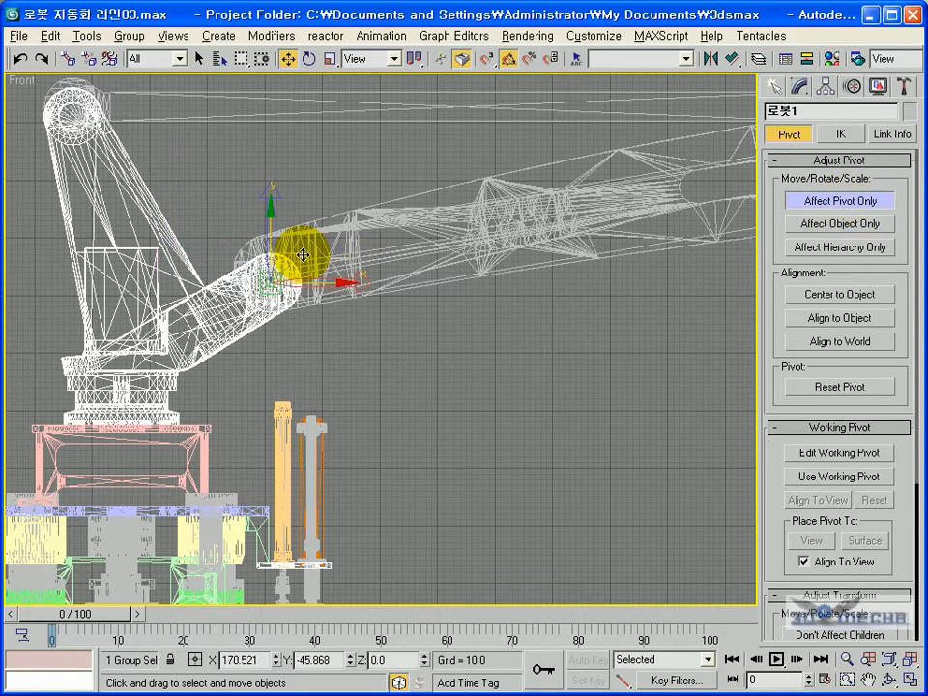
Fine-position the pivot of 로봇1 at the centre of its round joint with the upper arm and leave pivot editing
scroll(303, 256, "up", 8)
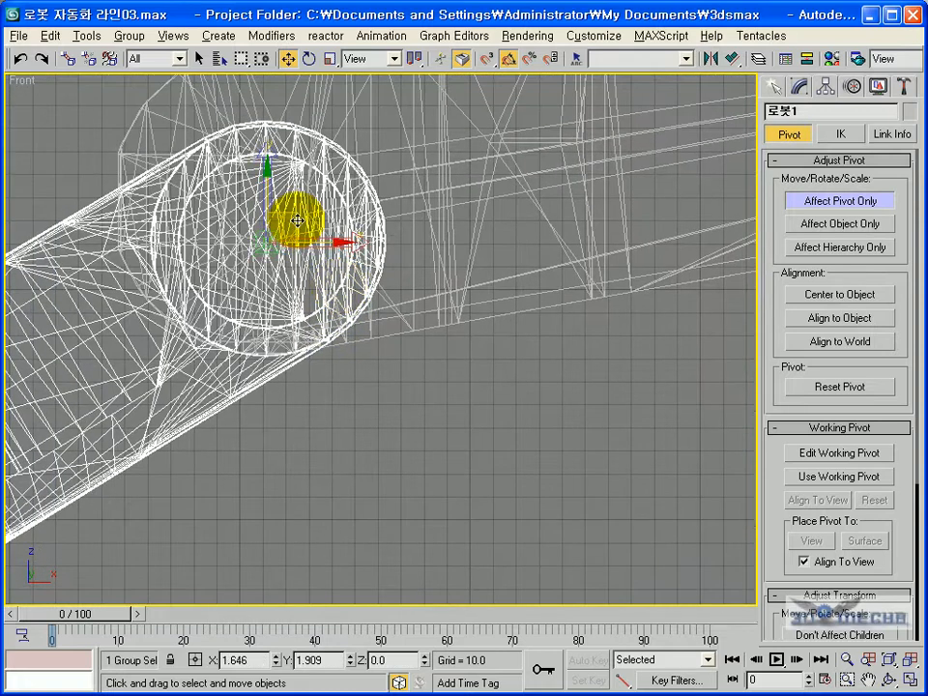
scroll(298, 221, "down", 5)
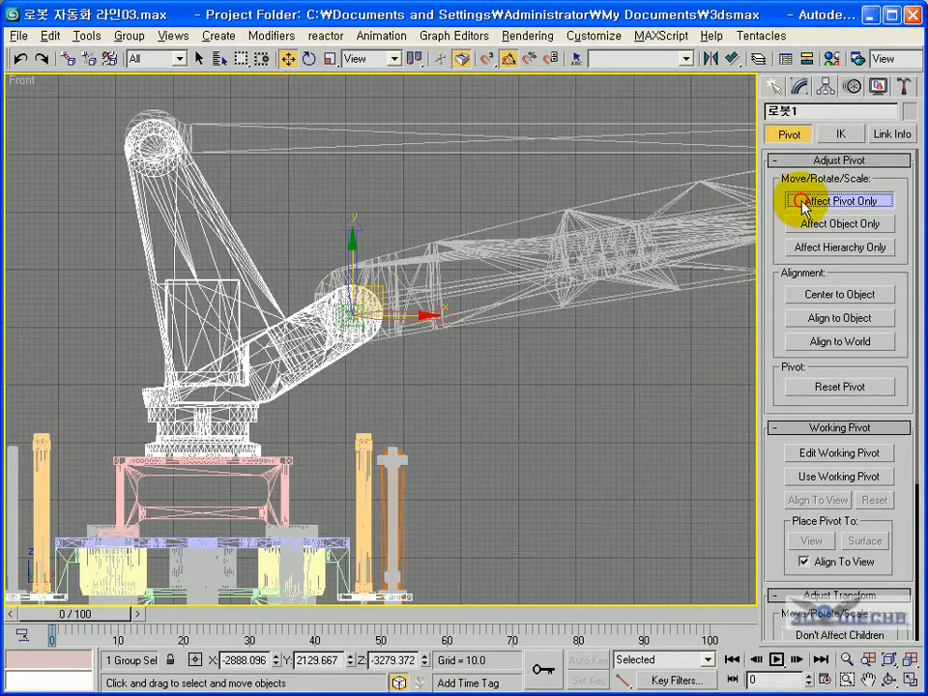
left_click(801, 201)
Try rotating the wrist part 로봇1 about its relocated pivot in the Front view, undo the rotation and clear the selection
scroll(573, 248, "down", 4)
left_click(309, 59)
left_click_drag(331, 270, 359, 234)
key("ctrl+z")
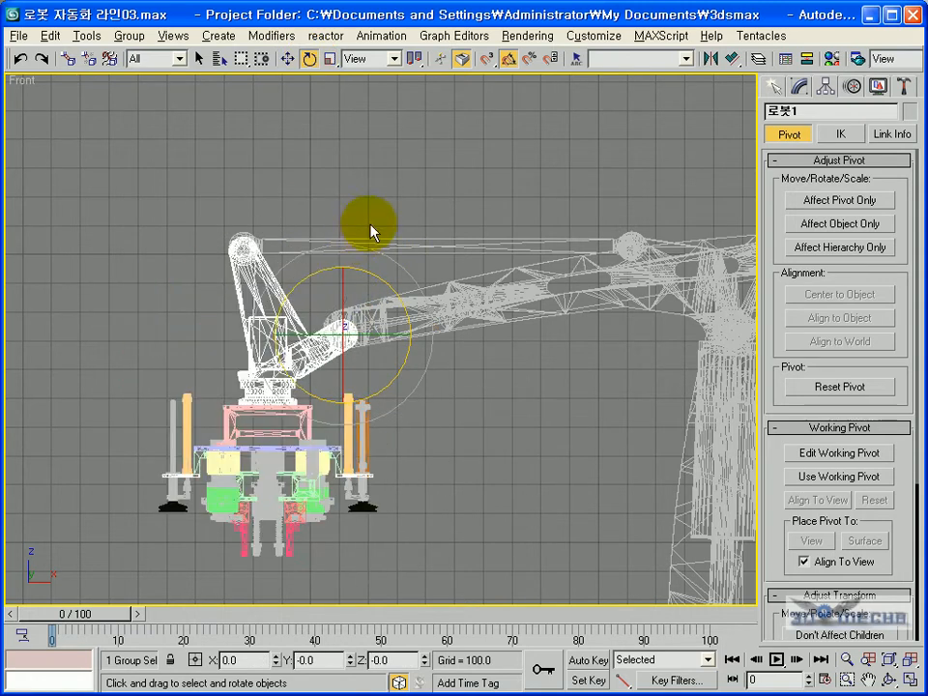
left_click(212, 406)
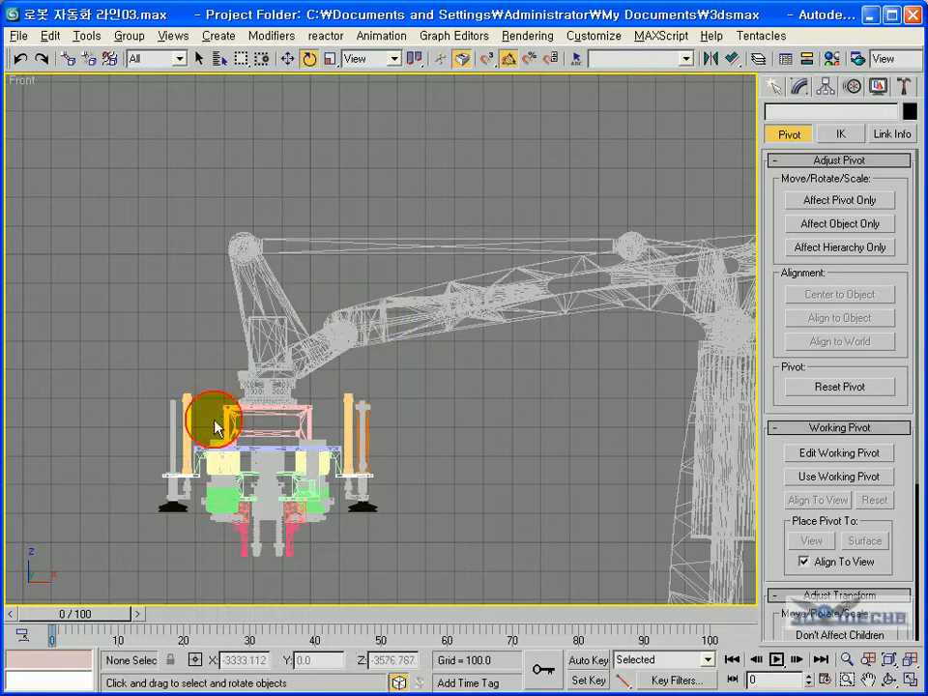
Select the gripper group 핑거부 and examine its pivot and the arm connection in the enlarged Top view
left_click(224, 426)
key("alt+w")
right_click(305, 259)
right_click(176, 481)
right_click(222, 245)
scroll(221, 245, "down", 7)
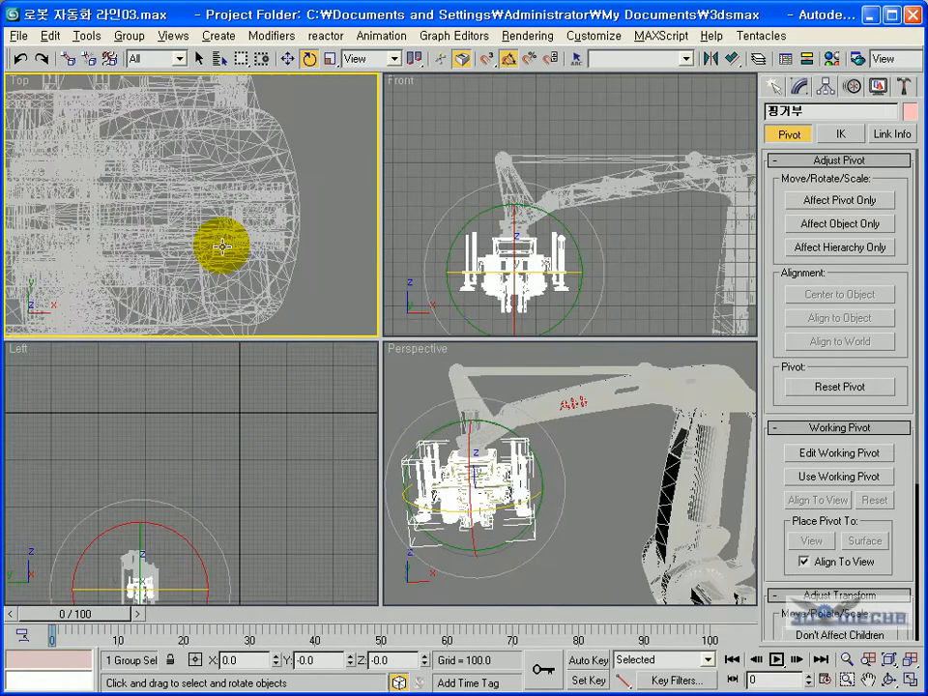
key("alt+w")
middle_click_drag(182, 268, 501, 255)
scroll(244, 333, "up", 4)
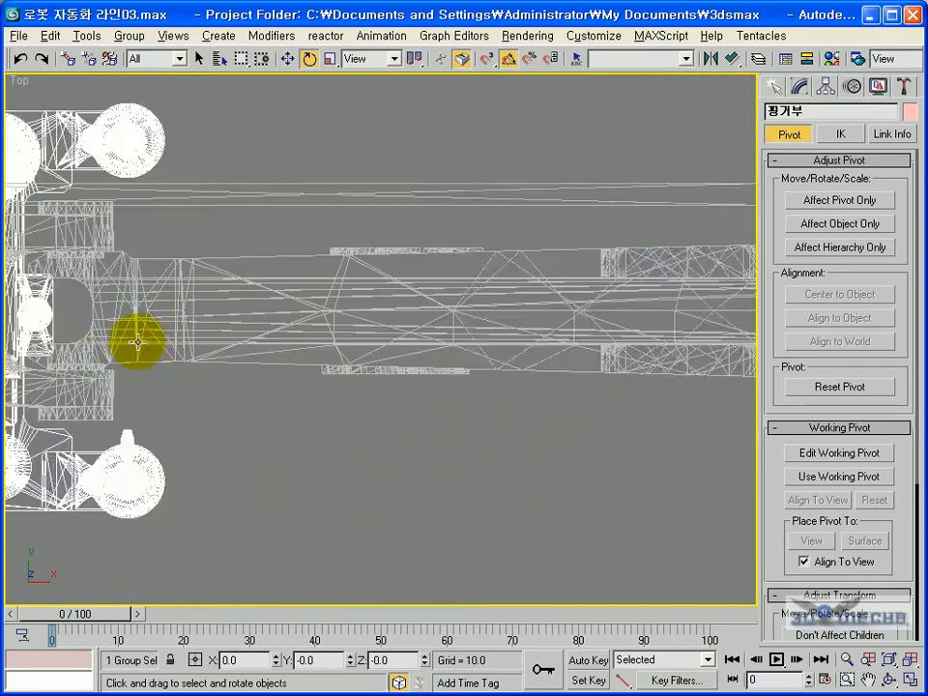
middle_click_drag(161, 333, 498, 350)
middle_click_drag(291, 356, 374, 368)
scroll(299, 346, "up", 3)
middle_click_drag(249, 369, 322, 365)
Try rotating the gripper group 핑거부 about its pivot in the Perspective view and cancel the rotation
key("alt+w")
middle_click_drag(460, 435, 458, 422)
key("alt+w")
middle_click_drag(373, 455, 477, 451, "alt")
left_click_drag(222, 389, 269, 389)
right_click(270, 389)
Select the robot base 로봇4 and try rotating it -25° about Z, without keeping the rotation
middle_click_drag(377, 376, 322, 426)
middle_click_drag(342, 379, 366, 329, "alt")
left_click(341, 359)
middle_click_drag(456, 525, 469, 446)
left_click(465, 445)
left_click(348, 515)
left_click_drag(305, 513, 273, 498)
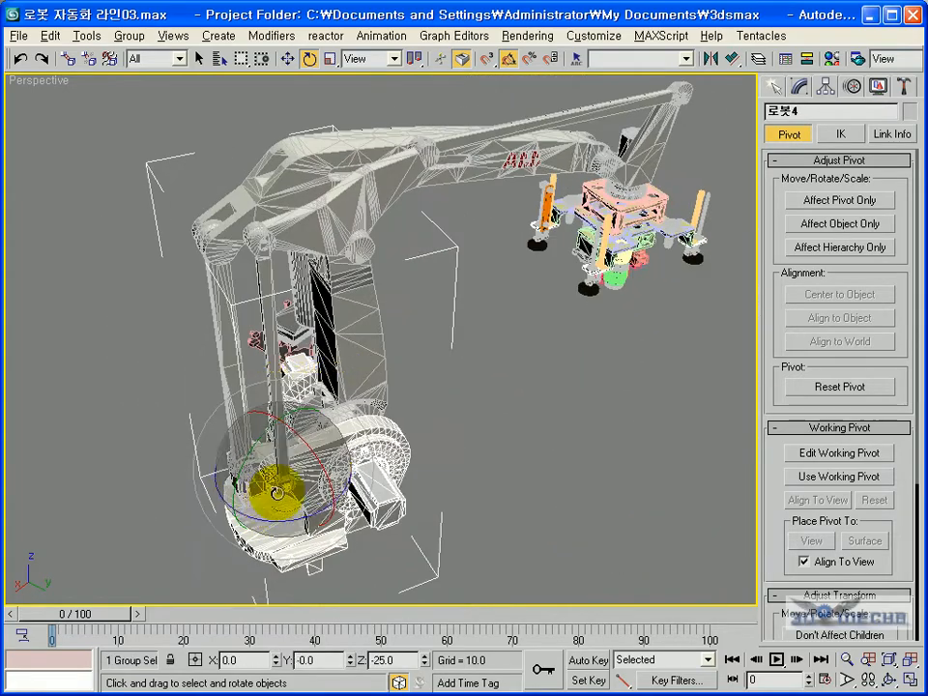
middle_click_drag(271, 496, 479, 421, "alt")
left_click(399, 343)
Try rotating the lower arm 로봇3 about its pivot, cancel the rotation and clear the selection
left_click(355, 328)
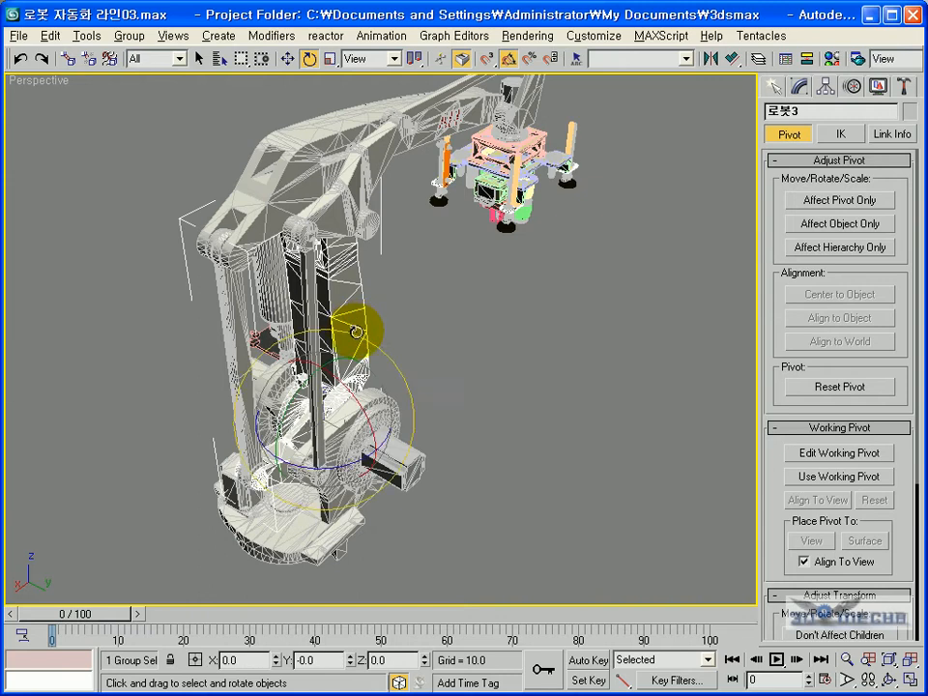
left_click_drag(344, 402, 272, 350)
right_click(271, 350)
left_click(463, 317)
Select the triangular link part 로봇링크2 and link it to the upper arm as its parent
left_click(357, 207)
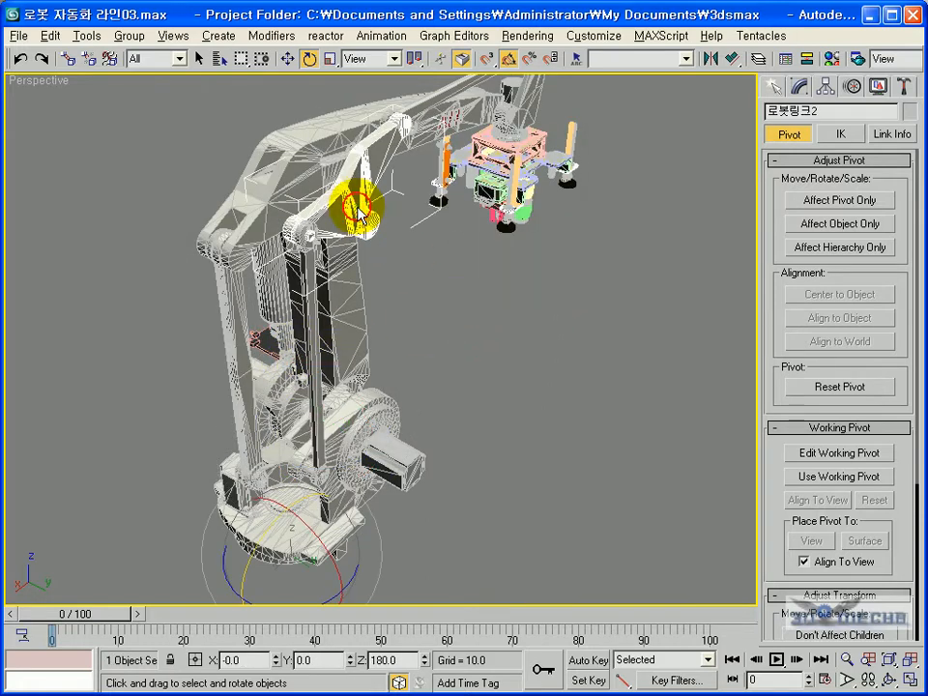
middle_click_drag(368, 400, 438, 318, "alt")
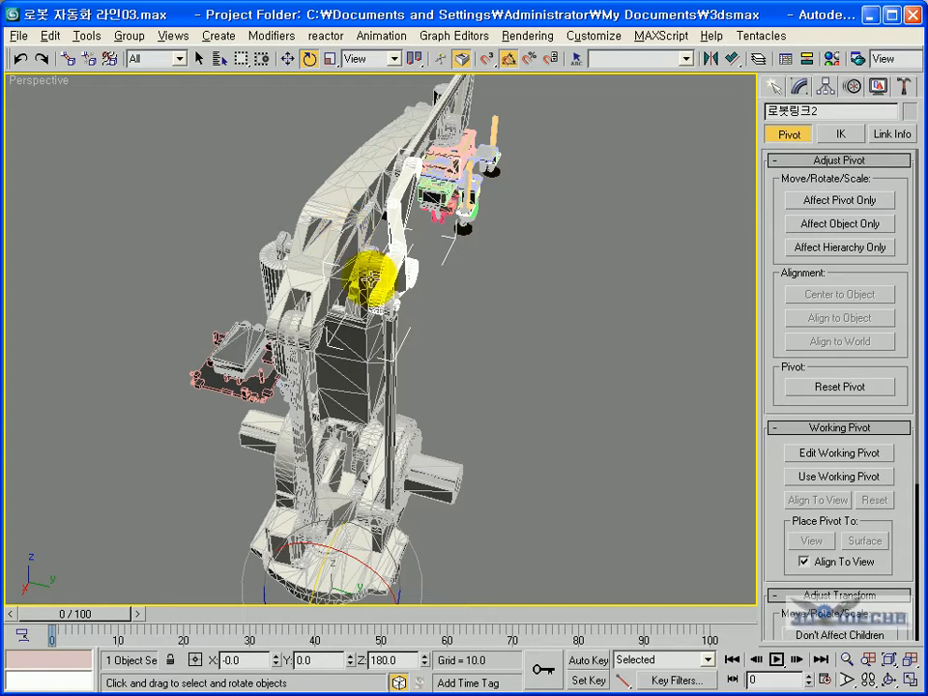
left_click(68, 59)
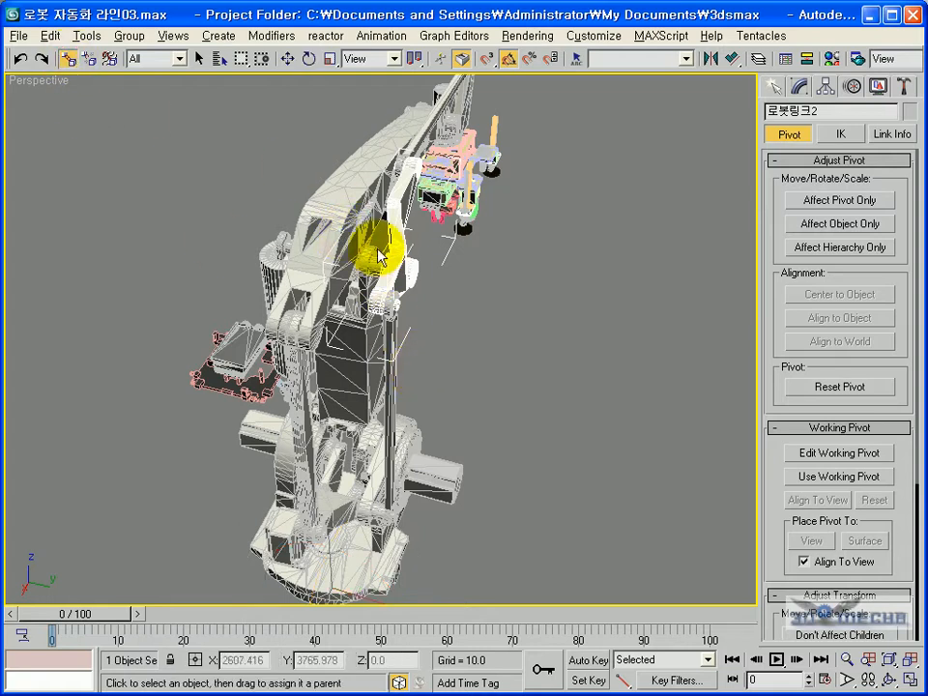
left_click_drag(344, 200, 343, 200)
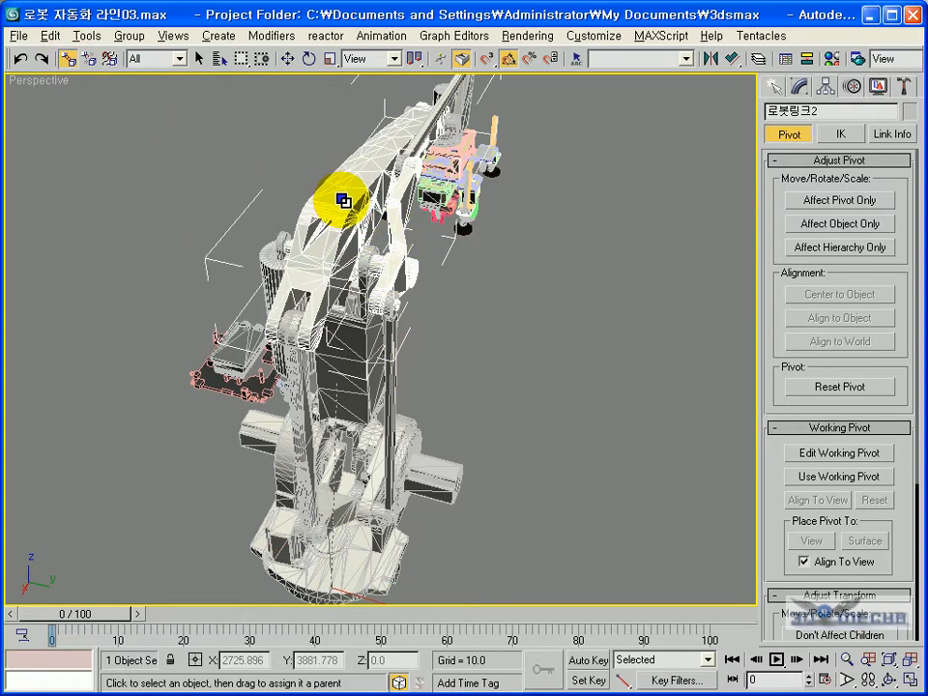
Select the base 로봇4 and test its rotation with the newly linked part, without keeping the rotation
middle_click_drag(437, 474, 404, 381)
left_click(338, 474)
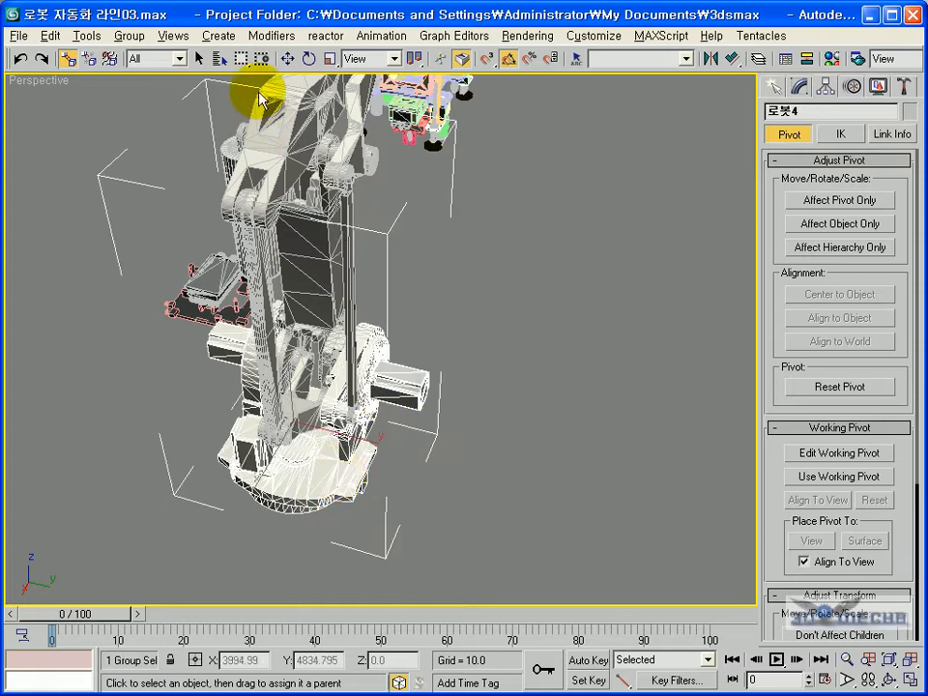
left_click(308, 58)
mouse_move(318, 468)
left_mouse_down()
mouse_move(263, 458)
mouse_move(325, 441)
mouse_move(317, 454)
left_mouse_up()
middle_click_drag(317, 456, 276, 418, "alt")
Try rotating the lower arm 로봇3 and the upper arm about their pivots, undoing each rotation
left_click(282, 318)
left_click_drag(218, 372, 178, 329)
key("ctrl+z")
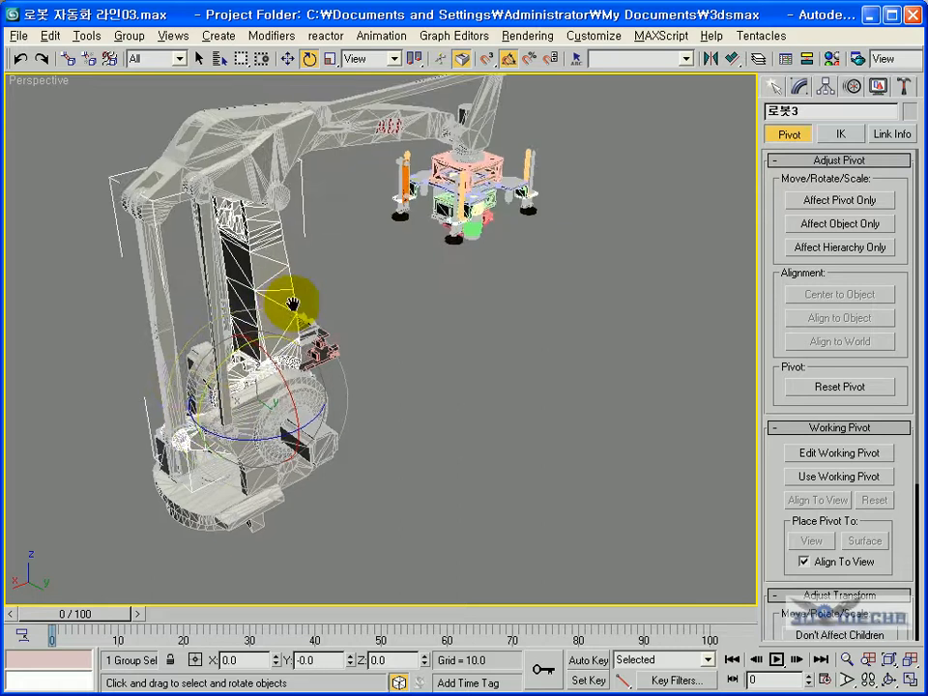
middle_click_drag(288, 302, 284, 371)
left_click(216, 230)
mouse_move(213, 220)
left_mouse_down()
mouse_move(184, 243)
mouse_move(208, 203)
mouse_move(200, 209)
left_mouse_up()
key("ctrl+z")
Try turning the base 로봇4 to test the whole hierarchy and undo the rotation
left_click(256, 469)
middle_click_drag(276, 462, 286, 414)
left_click_drag(239, 445, 270, 437)
key("ctrl+z")
Inspect the robot from several sides and try turning its base 로봇4 once more
middle_click_drag(431, 426, 327, 397, "alt")
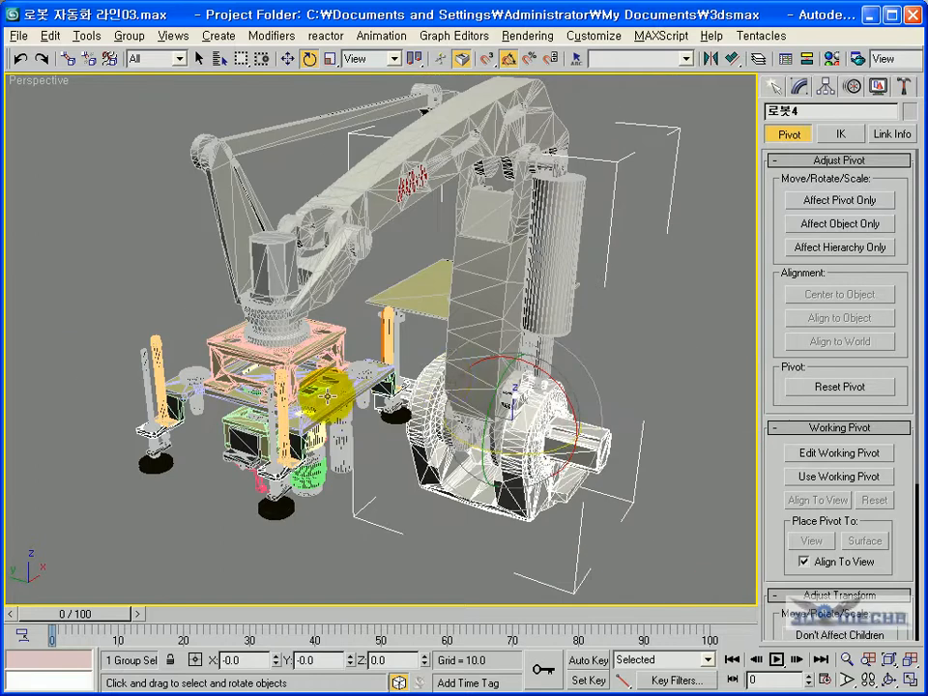
mouse_move(440, 382)
middle_mouse_down("alt")
mouse_move(451, 377)
mouse_move(431, 394)
middle_mouse_up("alt")
scroll(439, 390, "down", 3)
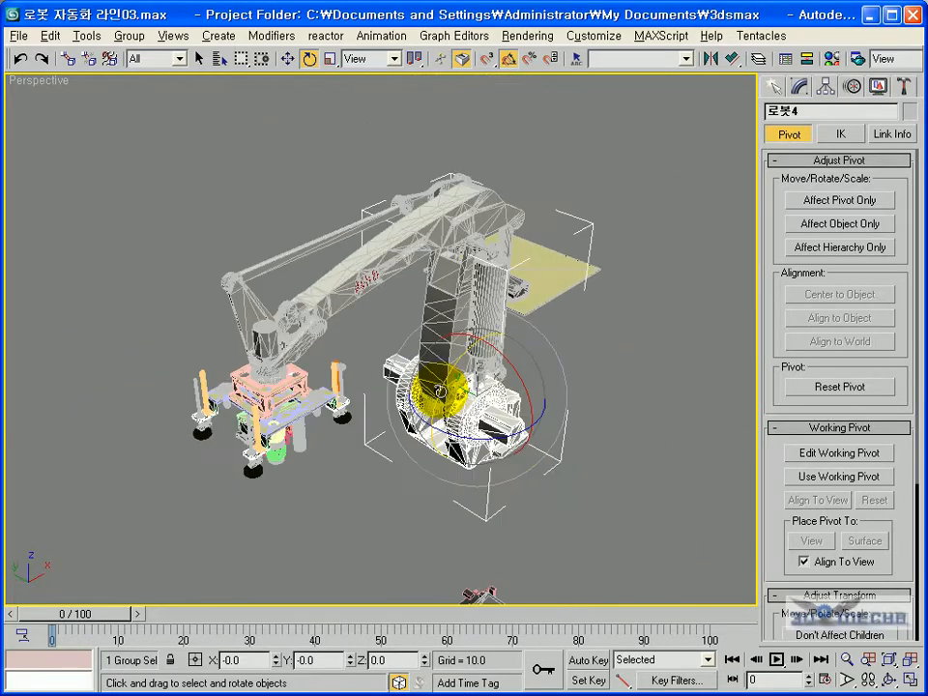
middle_click_drag(404, 333, 348, 359, "alt")
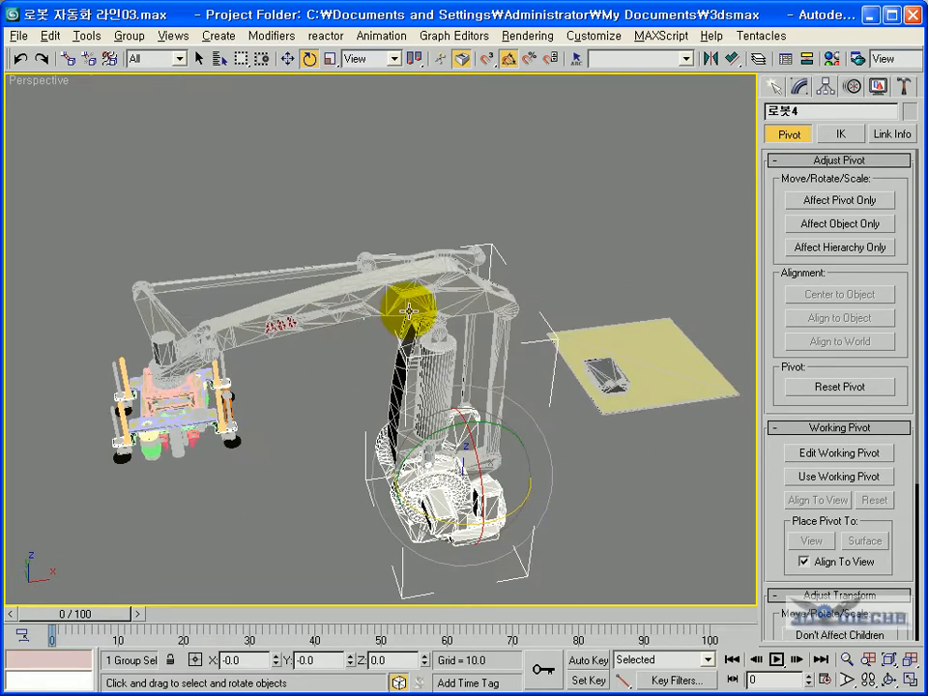
mouse_move(363, 325)
middle_mouse_down("alt")
mouse_move(379, 362)
mouse_move(373, 394)
mouse_move(245, 406)
mouse_move(377, 373)
mouse_move(489, 381)
mouse_move(354, 384)
middle_mouse_up("alt")
middle_click_drag(415, 435, 392, 374, "alt")
left_click_drag(428, 452, 444, 434)
Try rotating the lower arm 로봇3 by -20° about Y, inspect the rod 로봇링크3 and undo the rotation
left_click(377, 333)
left_click_drag(350, 375, 321, 356)
scroll(465, 319, "up", 5)
middle_click_drag(465, 320, 393, 351, "alt")
middle_click_drag(482, 348, 495, 311, "alt")
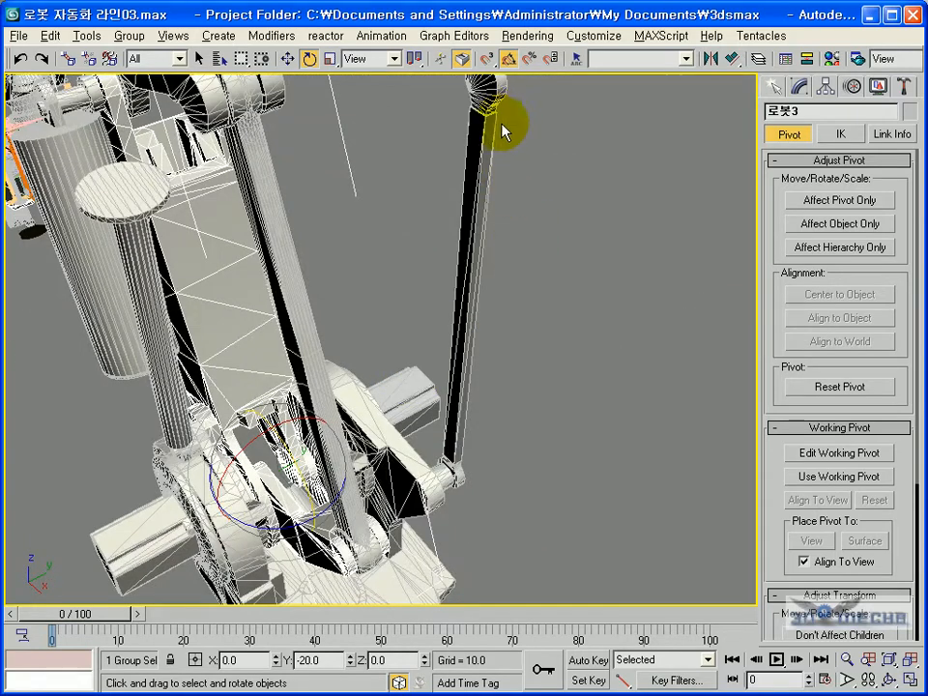
scroll(457, 230, "down", 3)
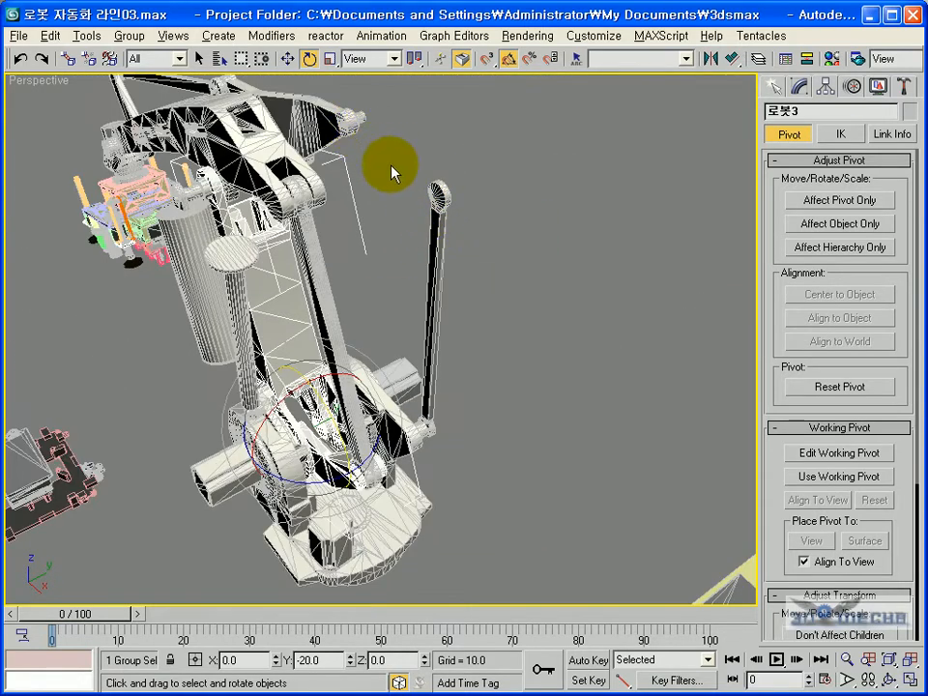
middle_click_drag(397, 199, 290, 277, "alt")
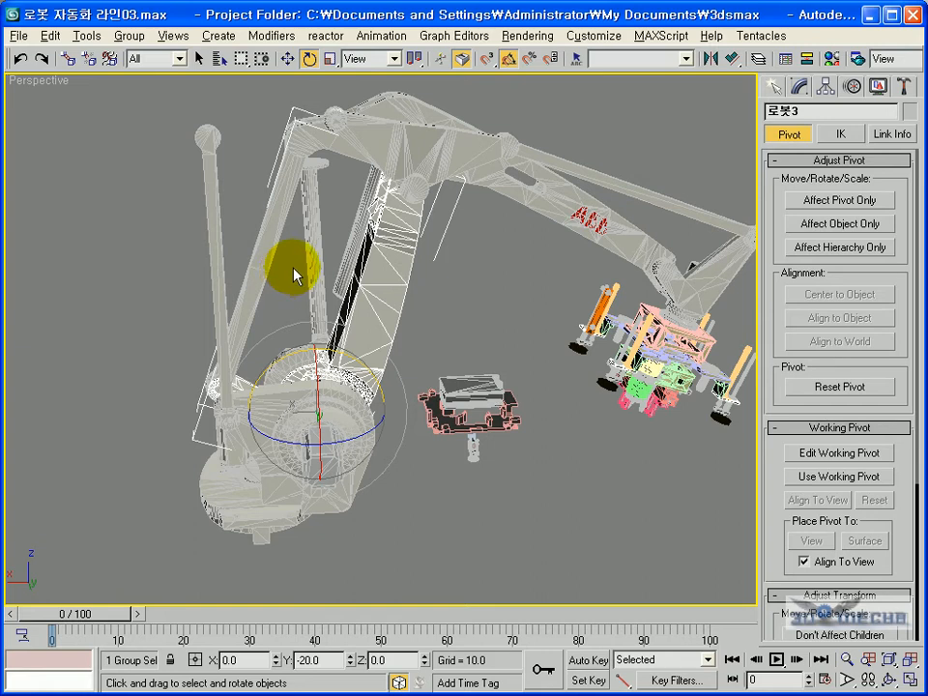
left_click(206, 142)
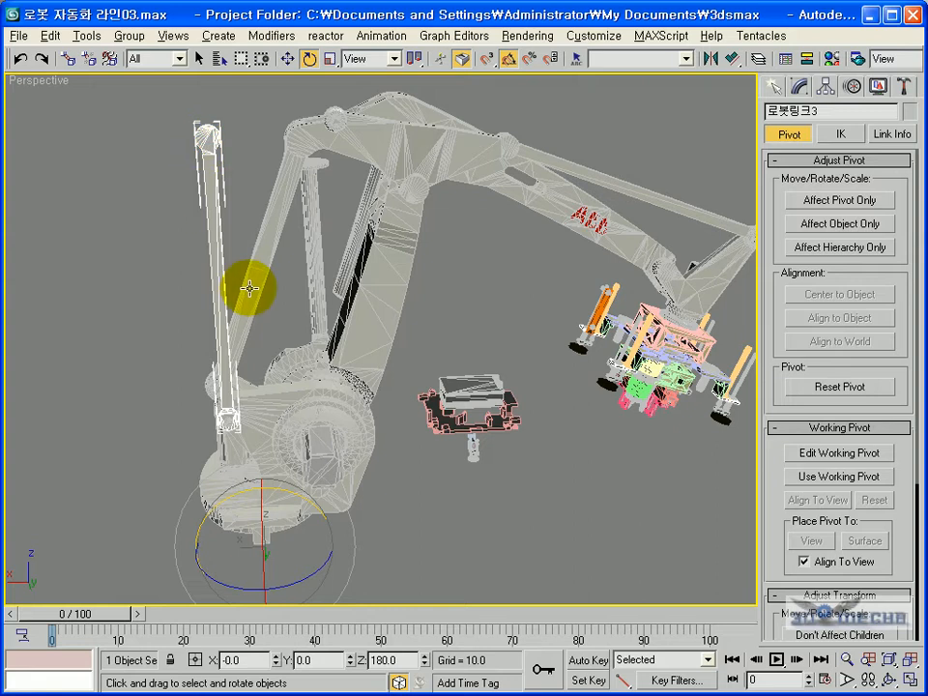
key("ctrl+z")
key("ctrl+z")
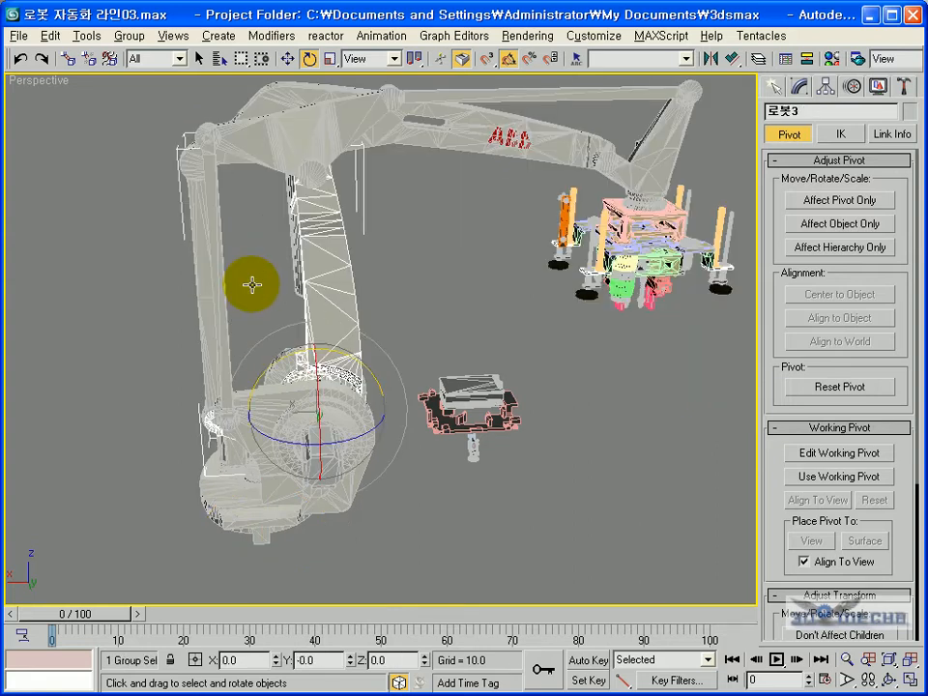
Examine the arm and its parallel link rods from several sides in the Perspective view
middle_click_drag(271, 329, 337, 304, "alt")
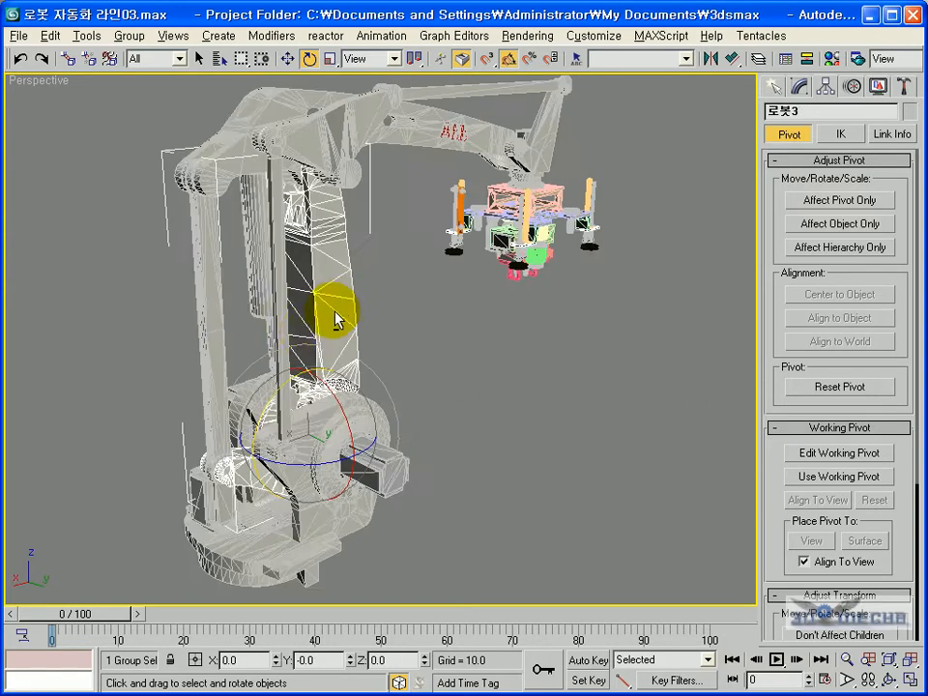
middle_click_drag(295, 356, 201, 353, "alt")
left_click(148, 268)
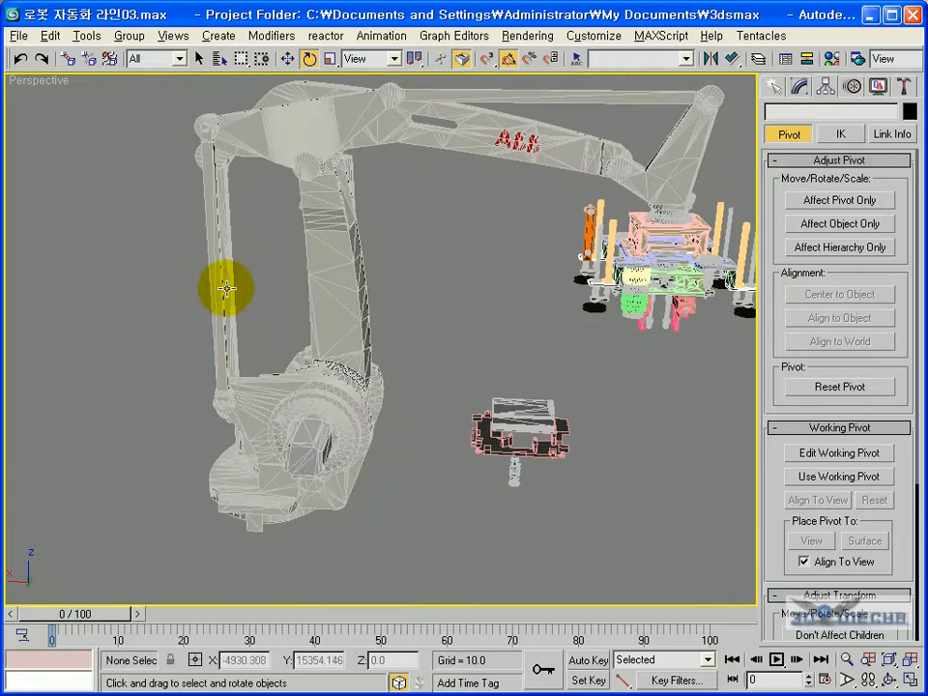
left_click(316, 239)
middle_click_drag(301, 357, 425, 352, "alt")
left_click(252, 356)
left_click(350, 365)
middle_click_drag(350, 366, 331, 373, "alt")
left_click(287, 436)
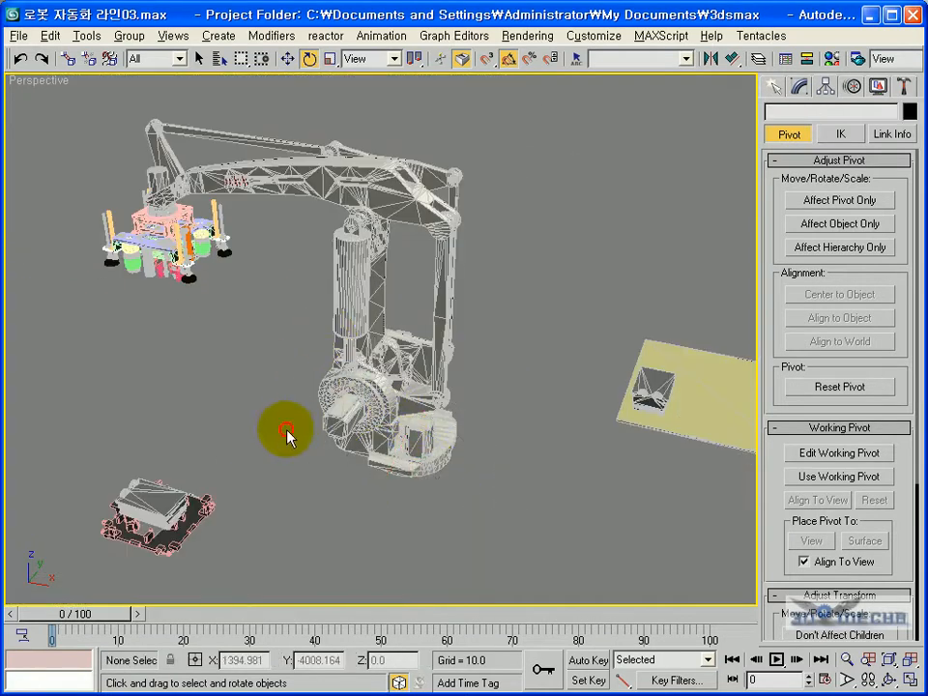
Select the lower arm 로봇3, try rotating it from the cylinder side and undo the rotation
left_click(383, 301)
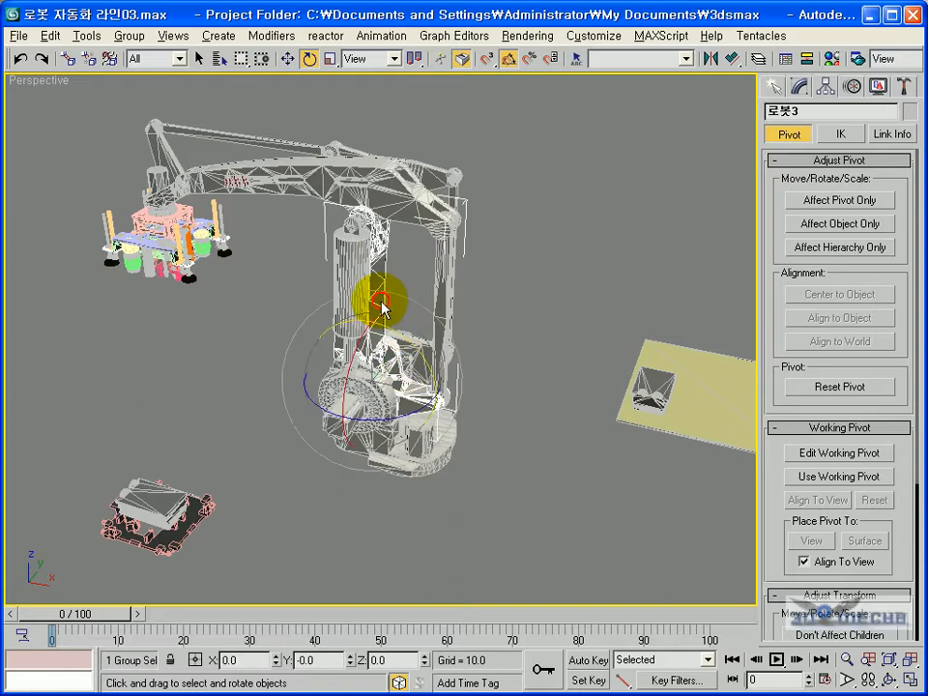
left_click_drag(393, 332, 373, 306)
key("ctrl+z")
Select the upper arm 로봇2, try rotating it about its joint, cancel the rotation and clear the selection
left_click(389, 218)
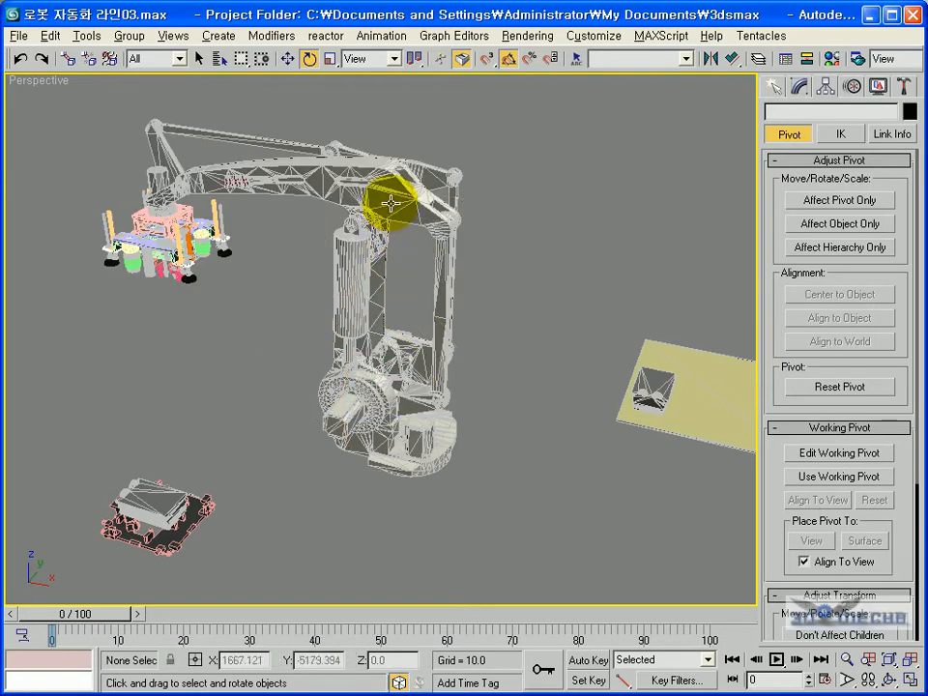
left_click(373, 310)
scroll(389, 303, "up", 5)
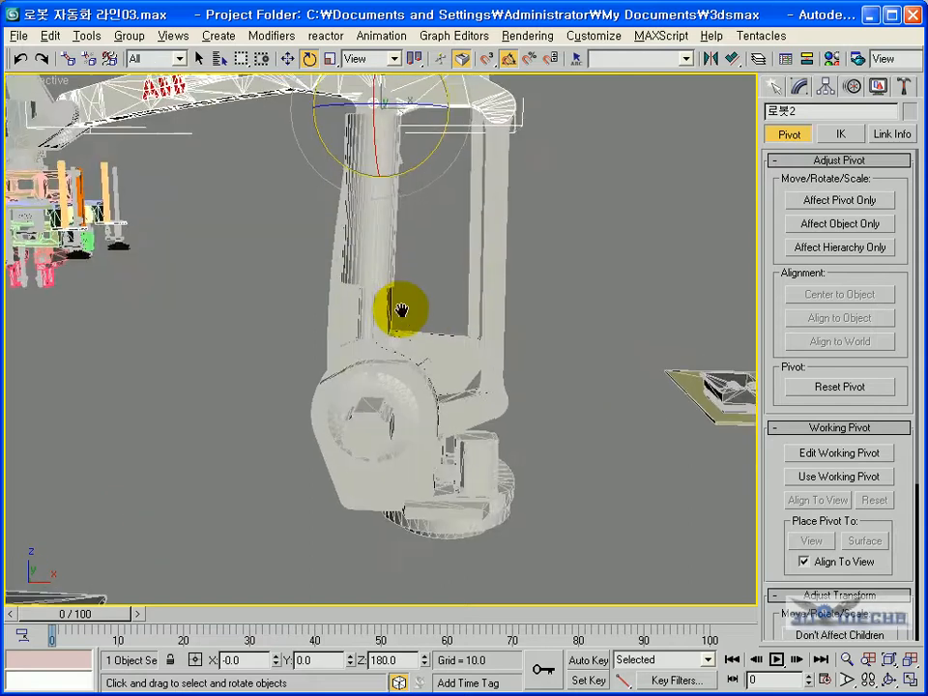
scroll(396, 338, "down", 4)
left_click_drag(416, 143, 393, 182)
right_click(394, 183)
left_click(234, 325)
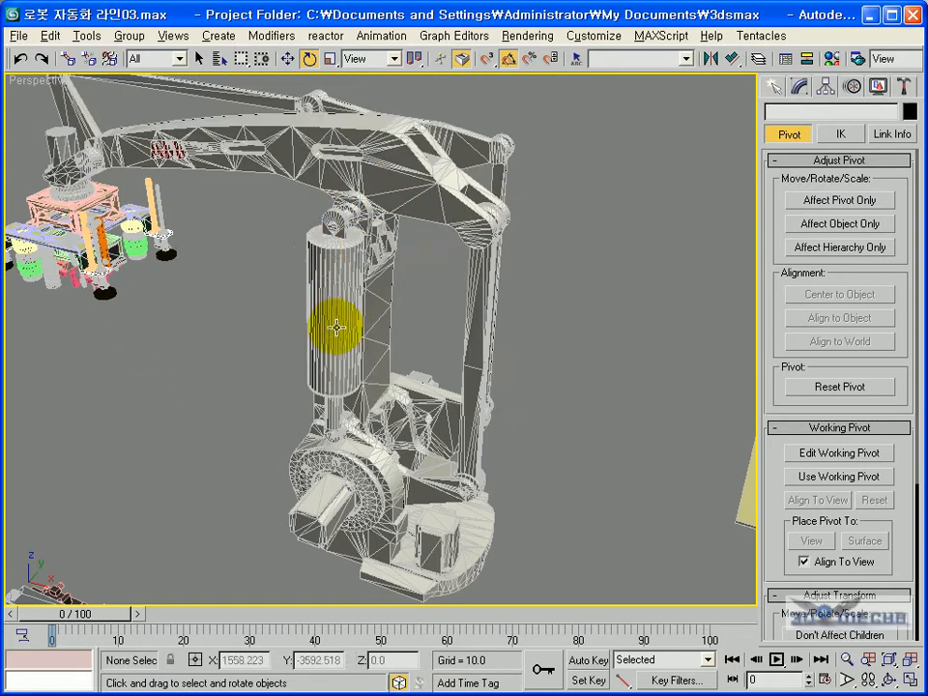
Select the cylinder 로봇실린더1 and, using Affect Pivot Only in the Front view, move its pivot to the upper joint
left_click(336, 335)
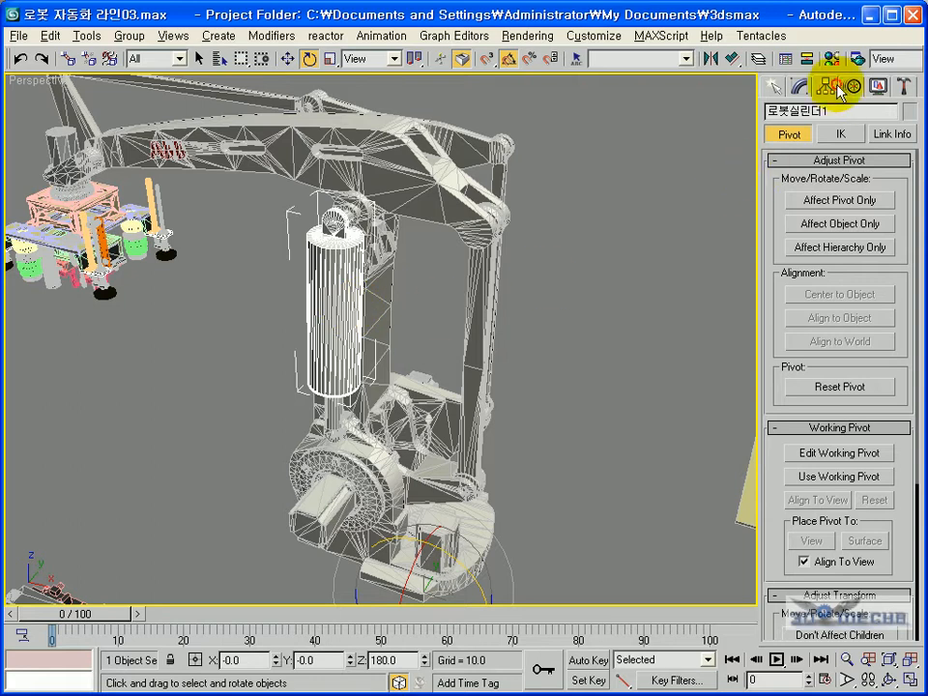
key("alt+w")
right_click(534, 238)
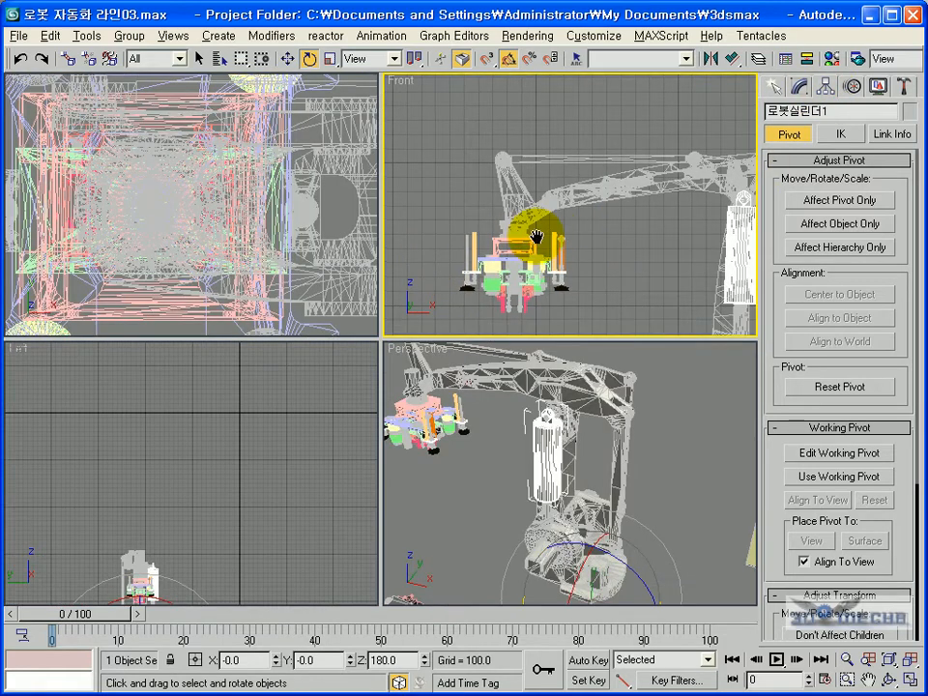
key("alt+w")
middle_click_drag(576, 242, 360, 226)
scroll(360, 228, "down", 3)
middle_click_drag(474, 321, 428, 238)
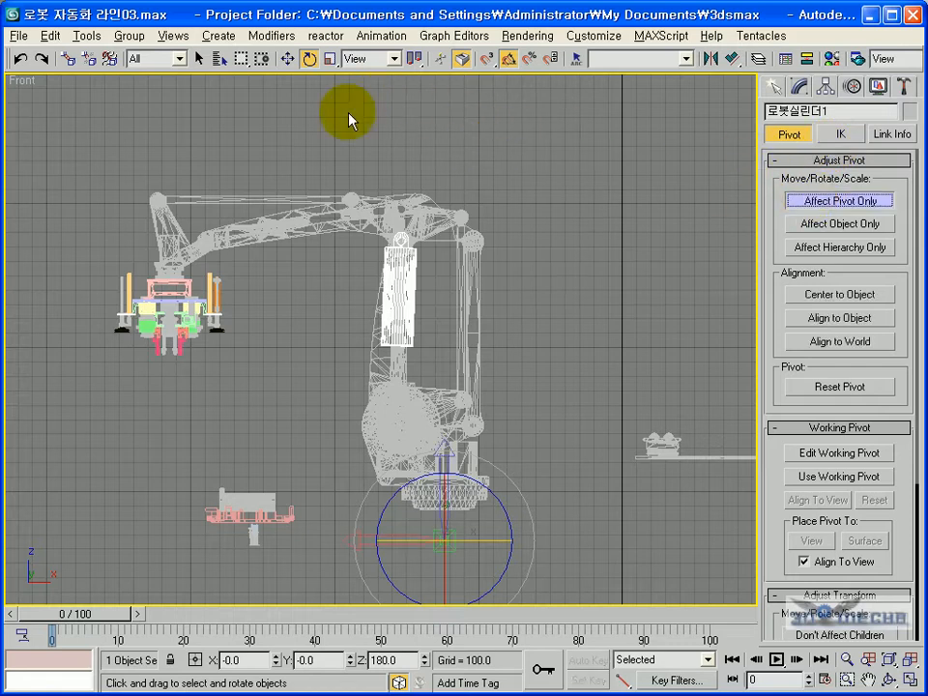
left_click(289, 59)
left_click_drag(470, 508, 428, 216)
Fine-position the pivot of 로봇실린더1 at the centre of its upper round eye and leave pivot editing
scroll(435, 208, "up", 5)
middle_click_drag(405, 244, 399, 391)
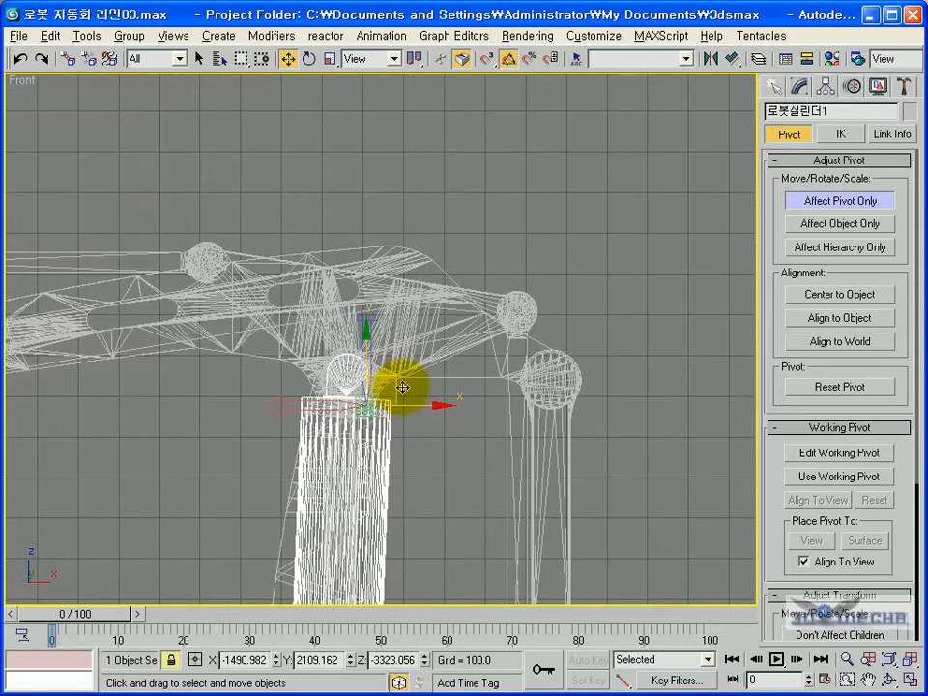
scroll(399, 392, "up", 4)
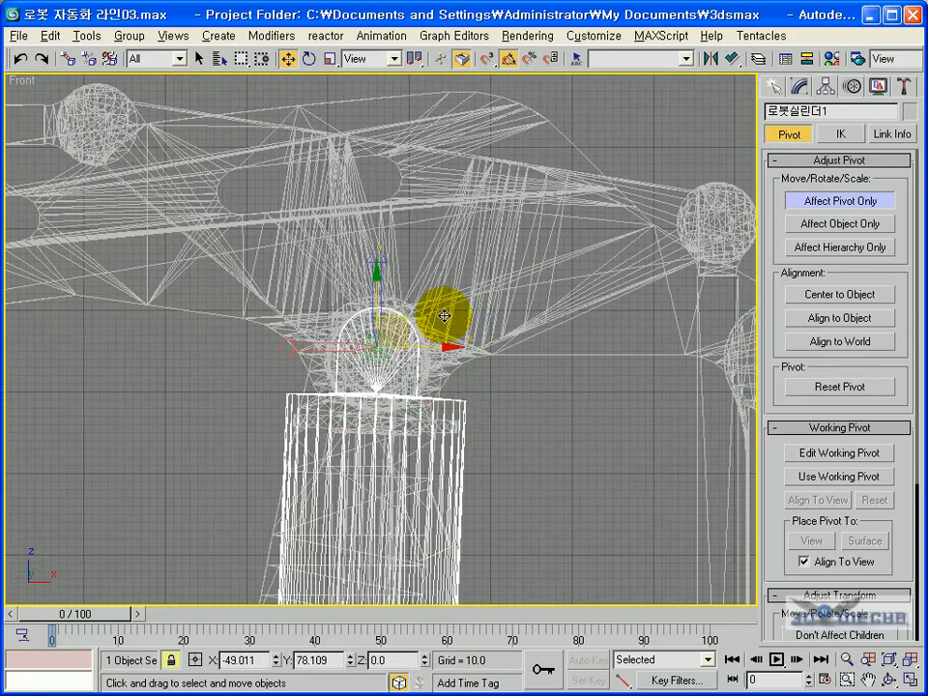
scroll(448, 320, "down", 8)
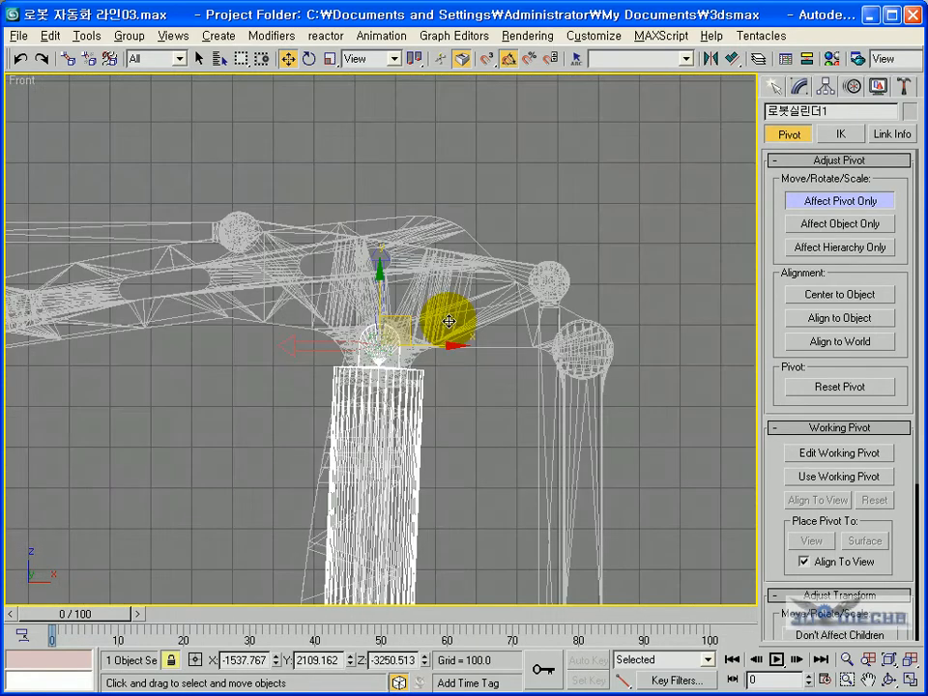
middle_click_drag(398, 482, 397, 410)
scroll(396, 412, "up", 3)
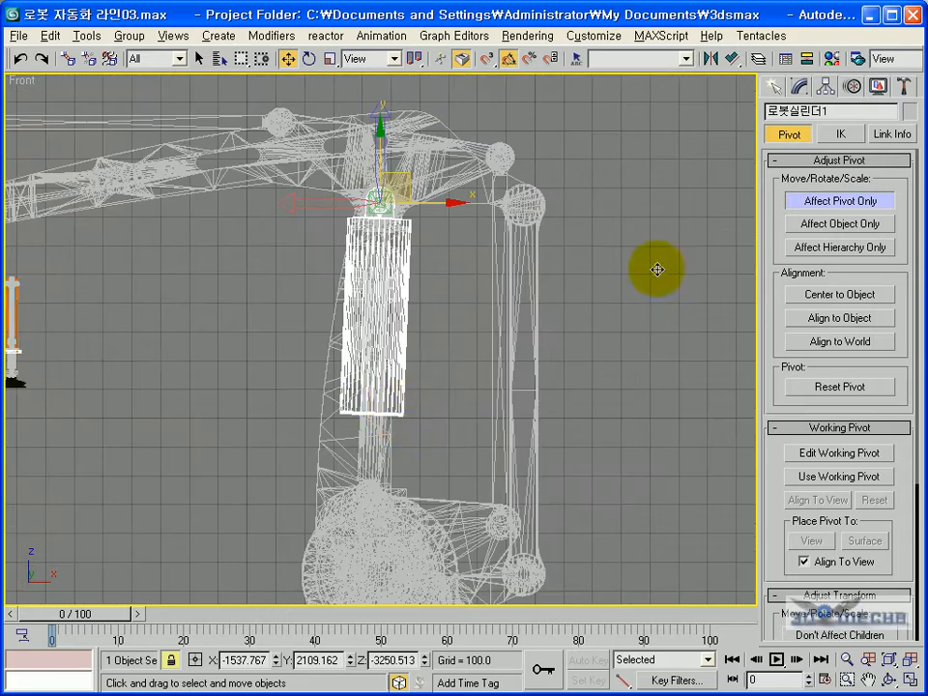
left_click(812, 205)
Select the cylinder rod 로봇실린더2 and, using Affect Pivot Only, move its pivot to the centre of its lower round eye
middle_click_drag(384, 478, 391, 405)
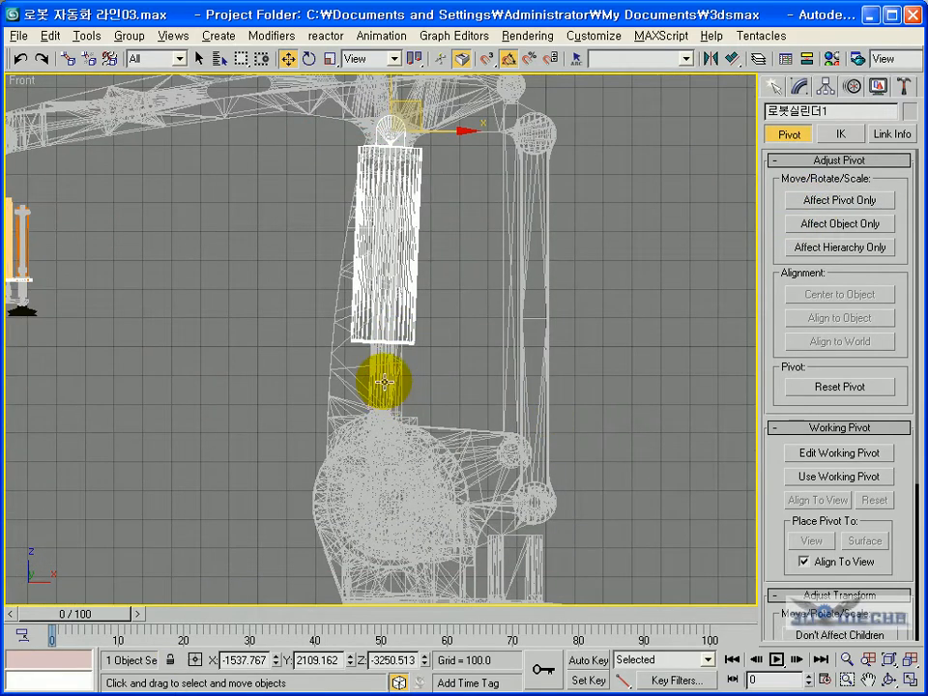
left_click(384, 381)
middle_click_drag(454, 360, 416, 403)
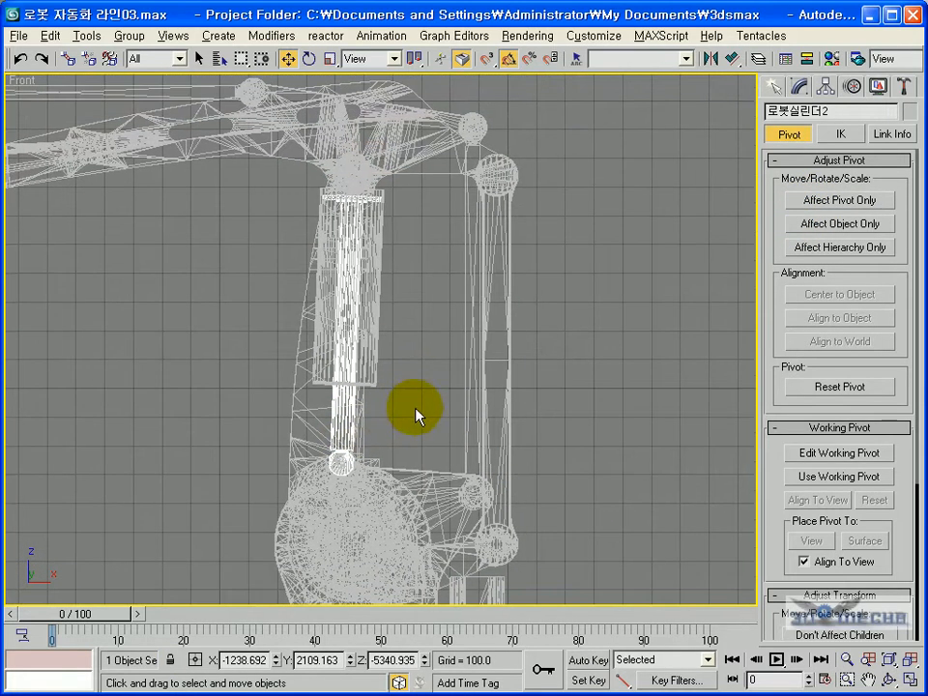
scroll(448, 364, "down", 4)
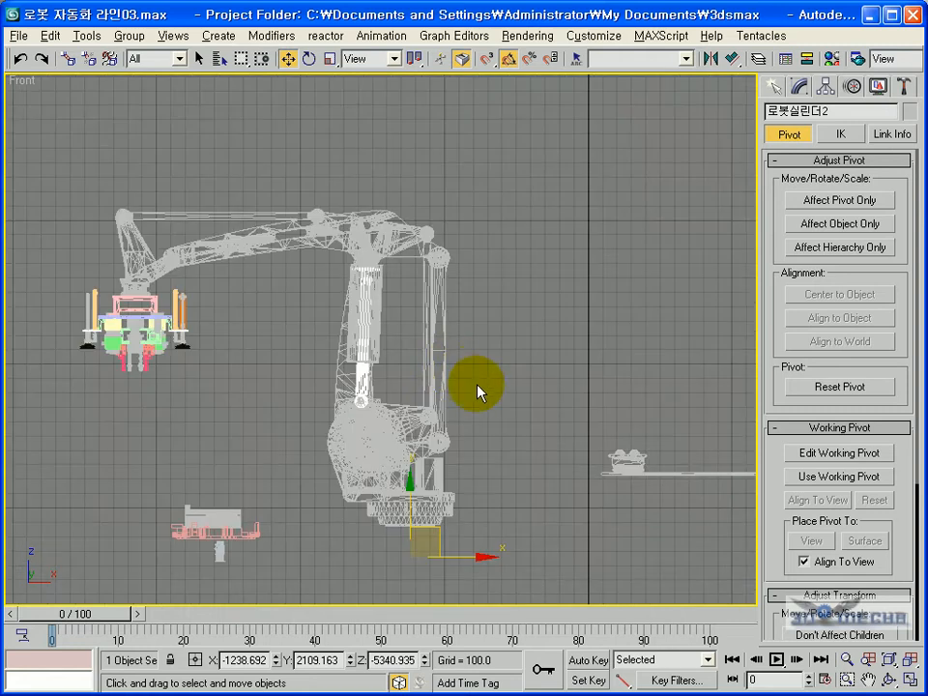
left_click(819, 201)
left_click_drag(440, 535, 417, 396)
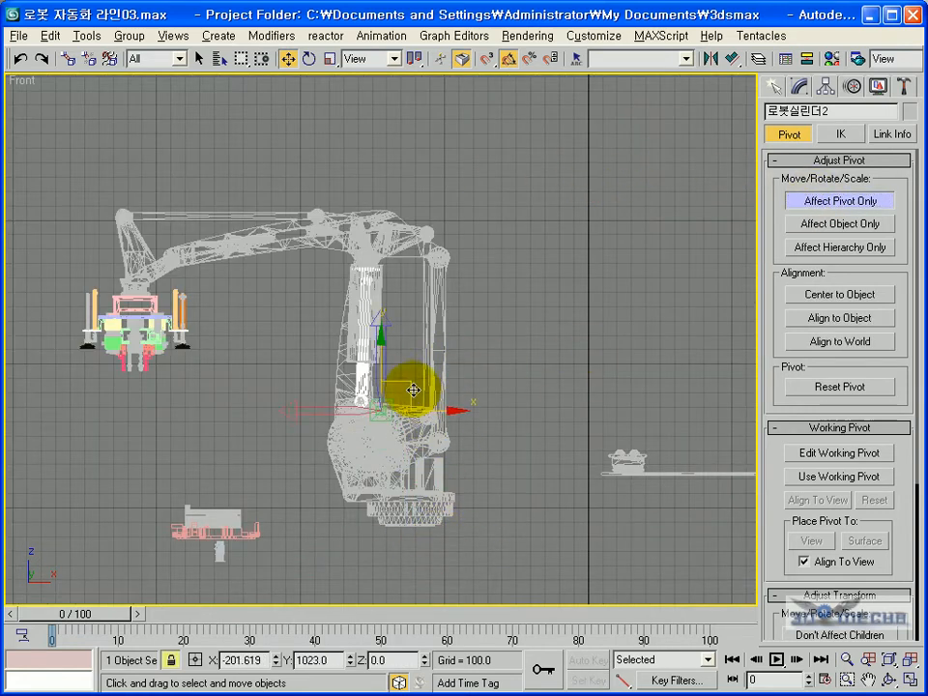
scroll(384, 388, "up", 10)
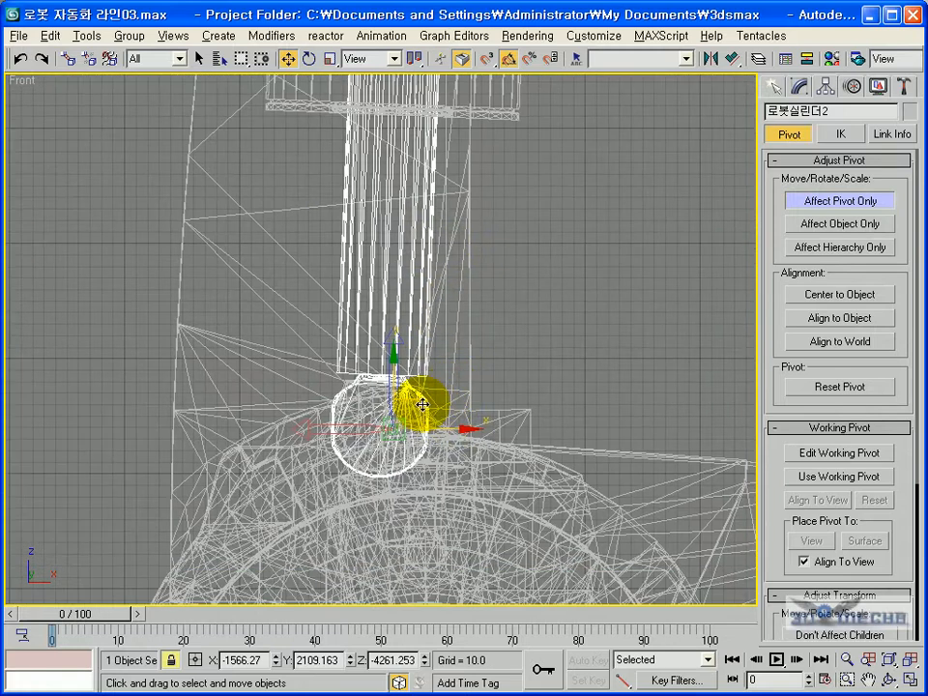
scroll(408, 402, "down", 10)
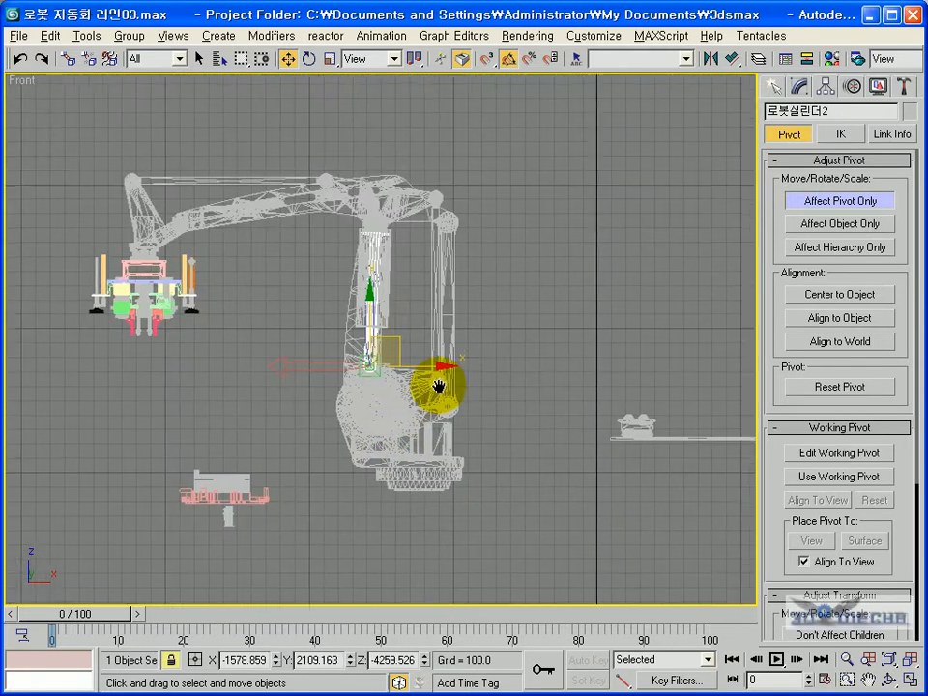
middle_click_drag(520, 347, 513, 352)
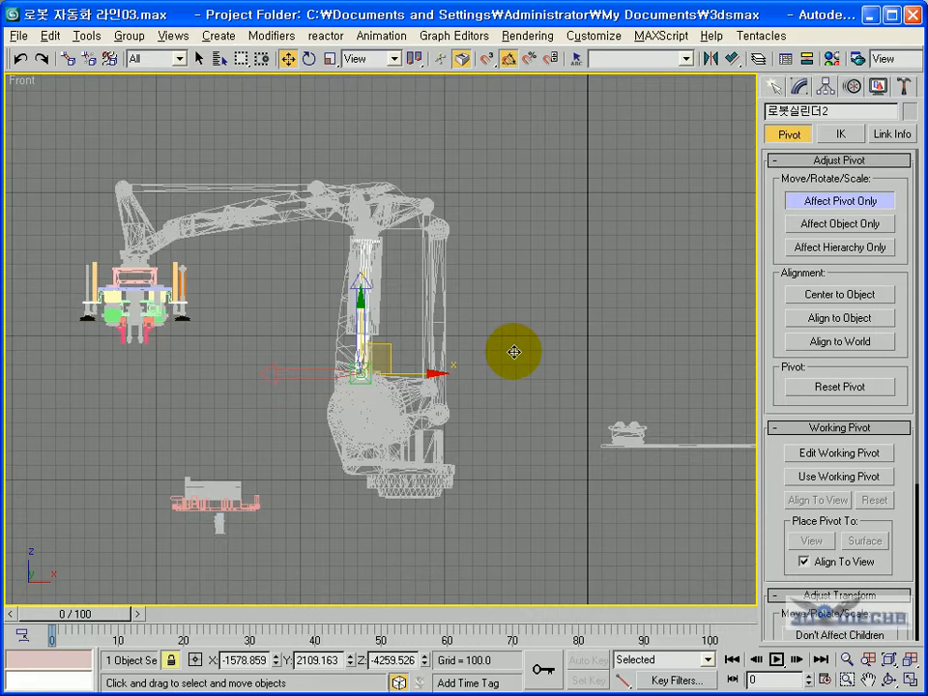
Select the triangular link 로봇링크2 and, in the Front view, move its pivot up near the joint above the cylinder
key("alt+w")
middle_click(523, 375)
key("alt+w")
middle_click_drag(521, 375, 293, 355, "alt")
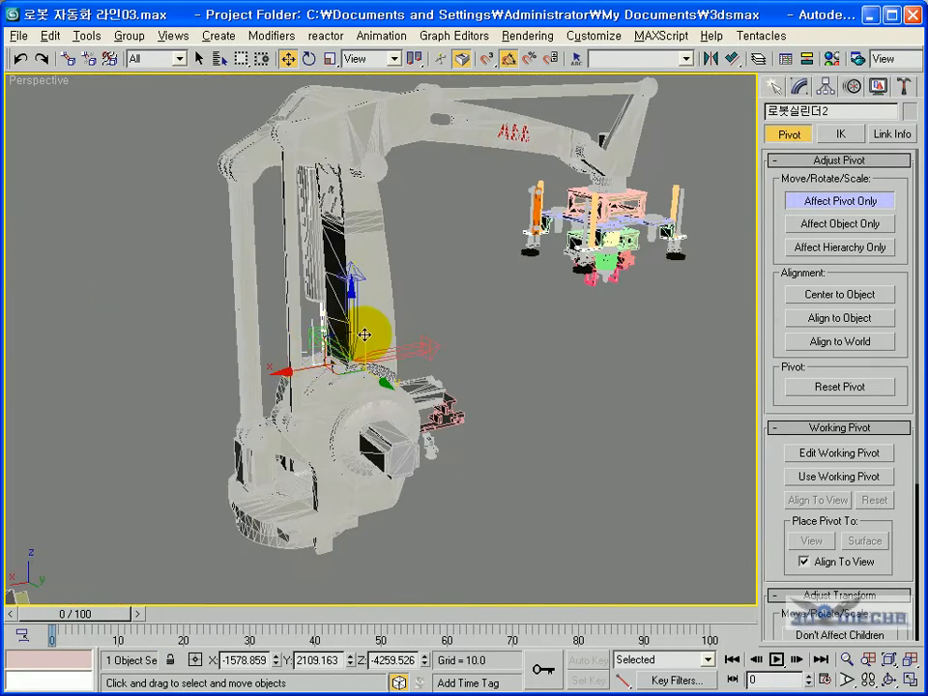
middle_click_drag(364, 334, 347, 352, "alt")
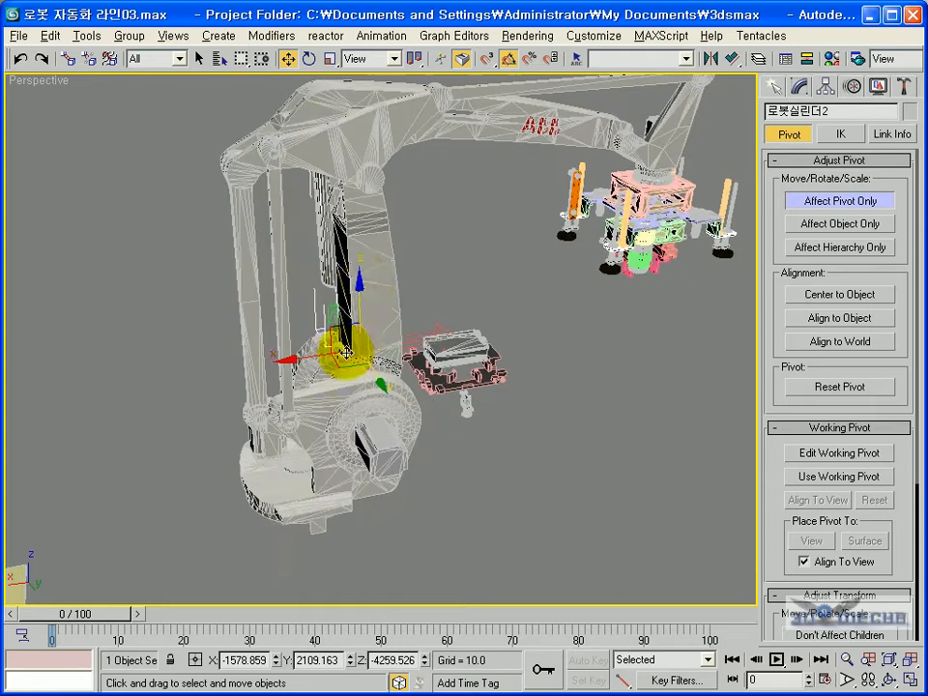
left_click(376, 128)
left_click(309, 59)
middle_click_drag(362, 161, 386, 279, "alt")
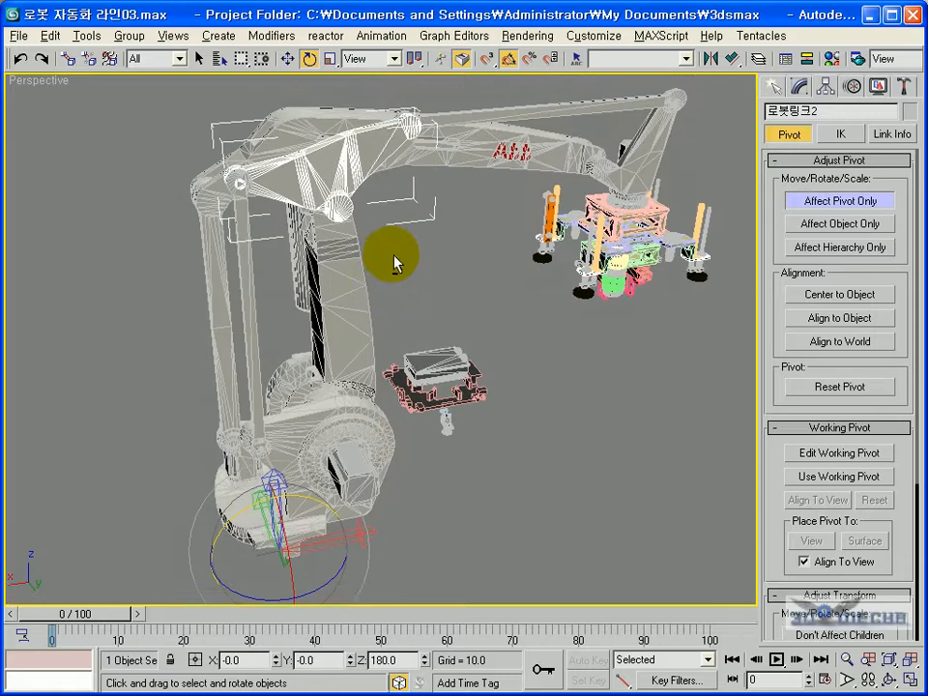
key("alt+w")
right_click(477, 234)
key("alt+w")
scroll(375, 244, "up", 5)
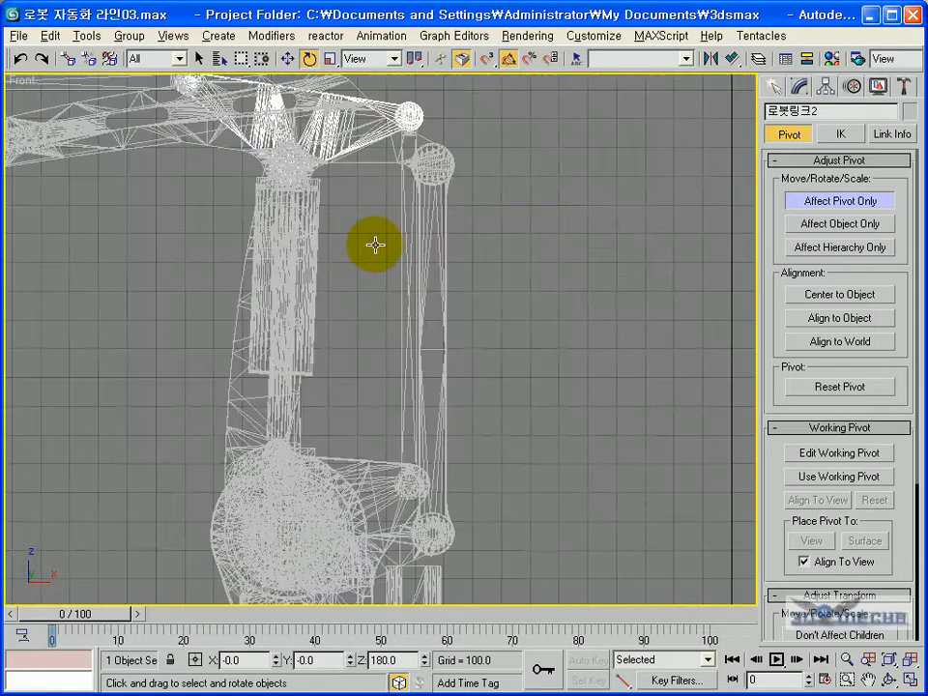
scroll(376, 245, "down", 5)
left_click(288, 59)
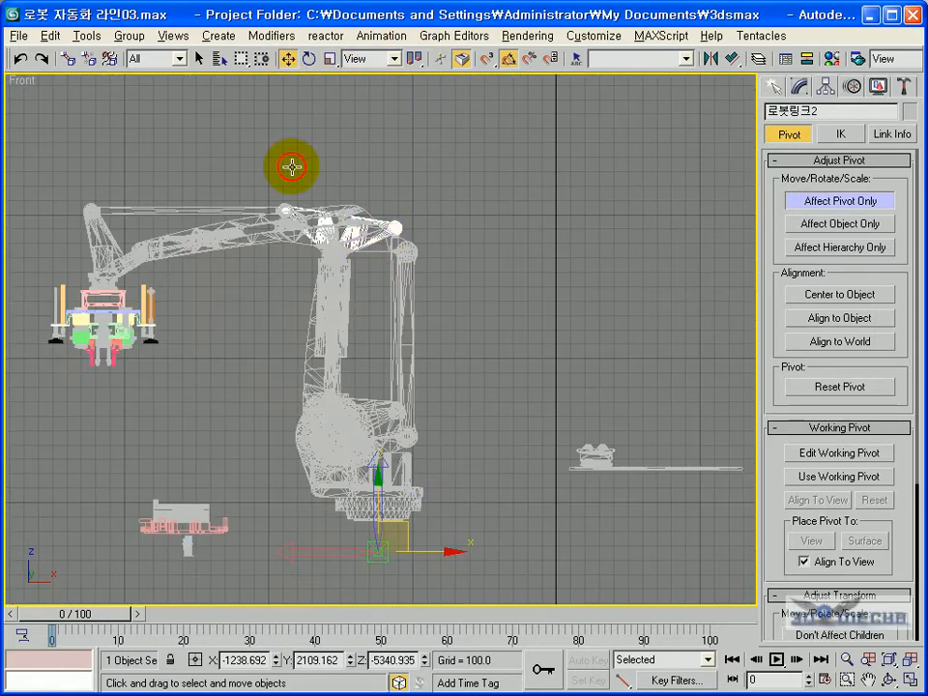
left_click_drag(403, 523, 358, 232)
Fine-position the pivot of 로봇링크2 at the centre of its lower round joint and leave pivot editing
scroll(357, 232, "up", 6)
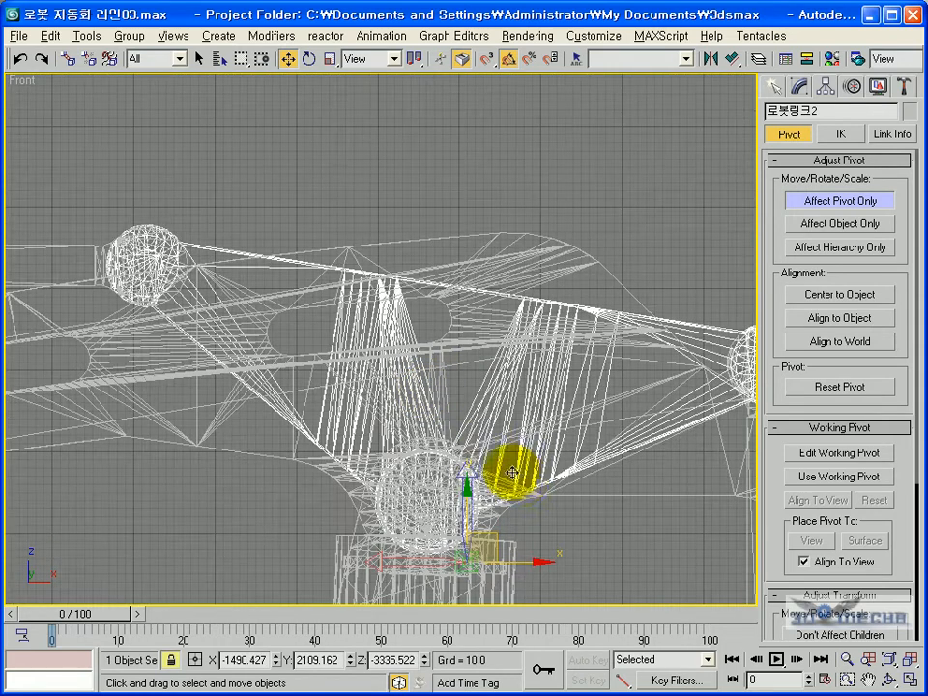
left_click_drag(522, 479, 477, 418)
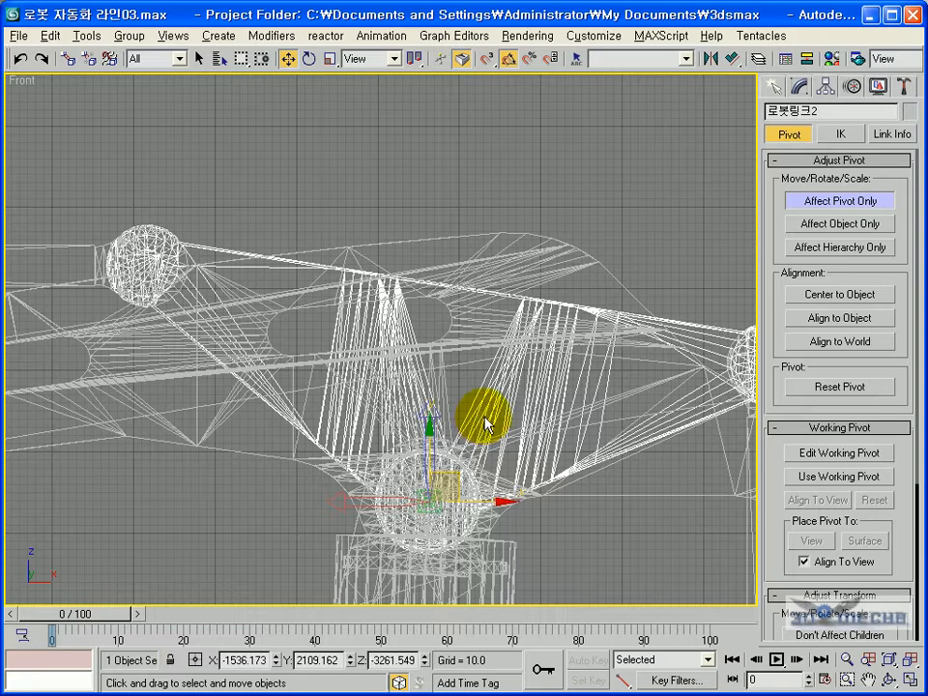
key("alt+w")
left_click(808, 208)
key("alt+w")
Select the upper arm 로봇2 in the Perspective view and try rotating it about its joint
key("alt+w")
right_click(513, 487)
key("alt+w")
middle_click_drag(496, 404, 442, 378, "alt")
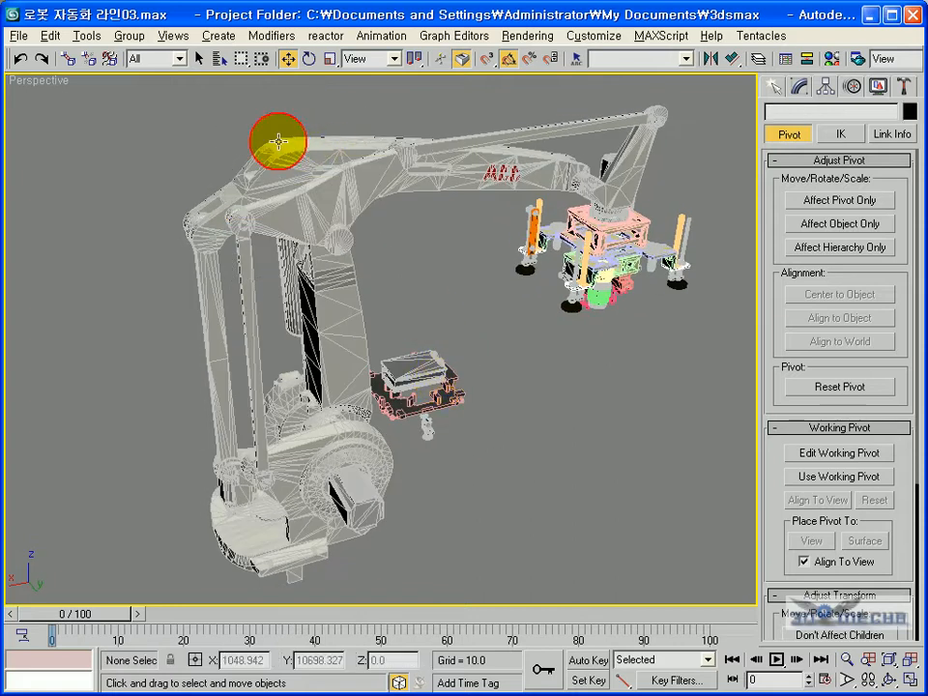
left_click(273, 143)
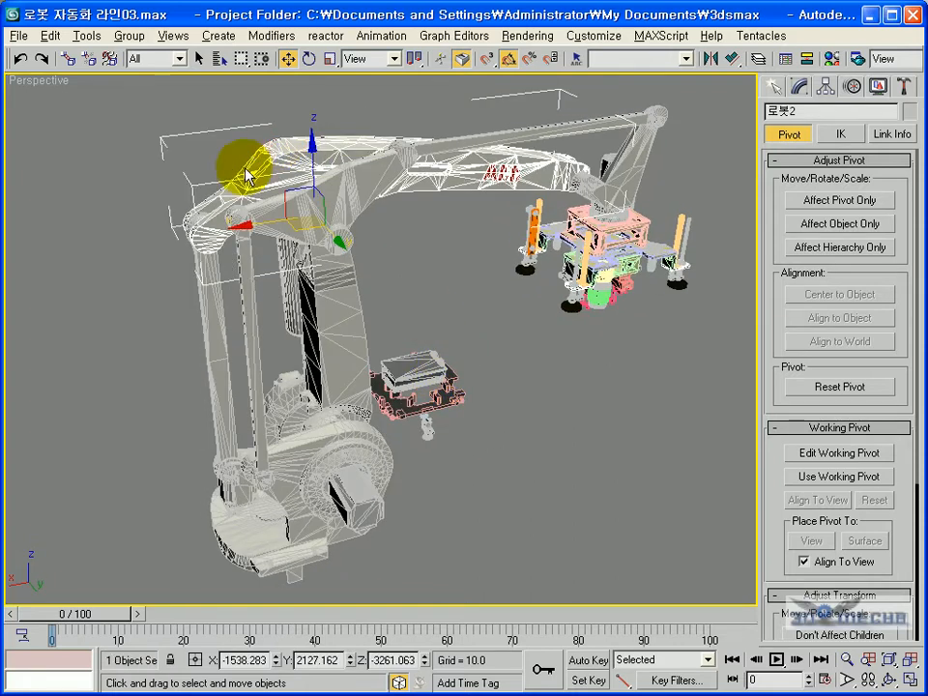
left_click(308, 58)
left_click_drag(296, 152, 192, 299)
Select the thin vertical link 로봇링크3 and, using Affect Pivot Only in the Front view, move its pivot near its lower eye
left_click(237, 348)
left_click(247, 326)
middle_click_drag(244, 320, 293, 297, "alt")
middle_click_drag(272, 568, 280, 420, "alt")
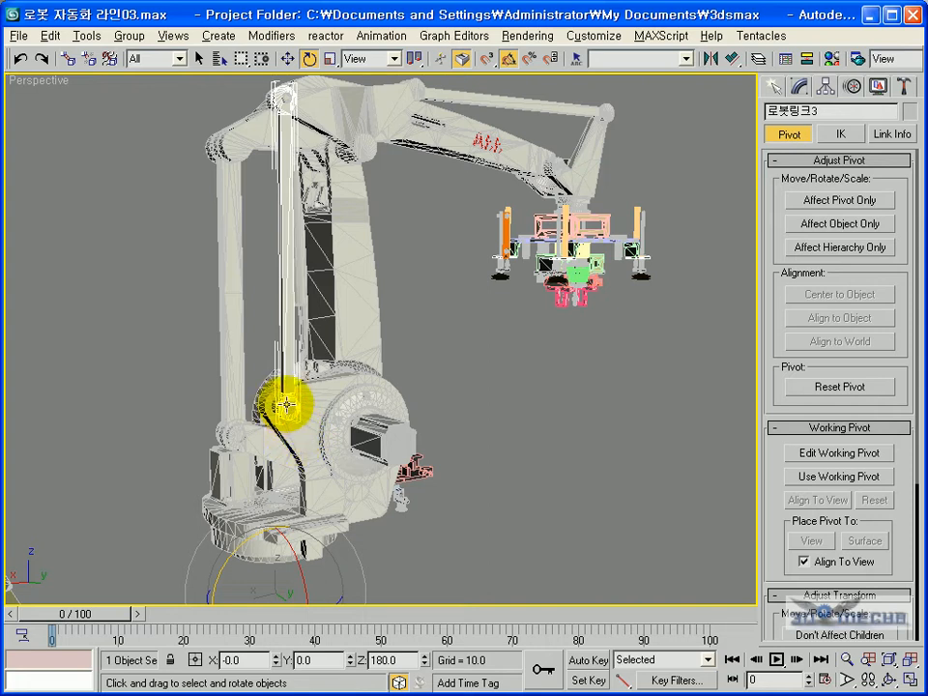
key("alt+w")
middle_click_drag(211, 477, 248, 368)
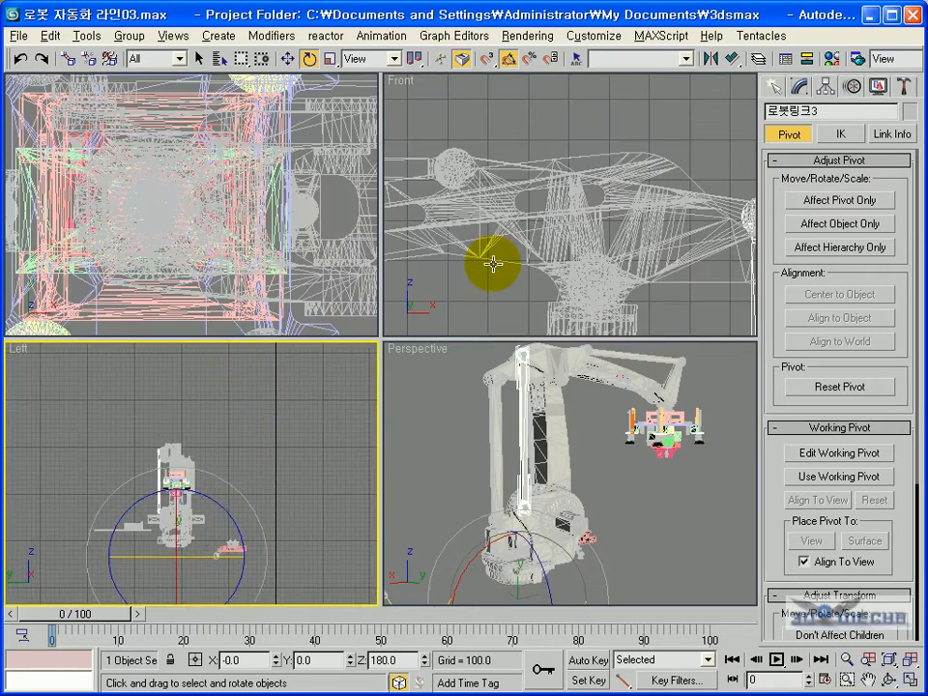
scroll(493, 262, "down", 3)
scroll(495, 263, "down", 3)
key("alt+w")
middle_click_drag(479, 338, 477, 201)
left_click(812, 203)
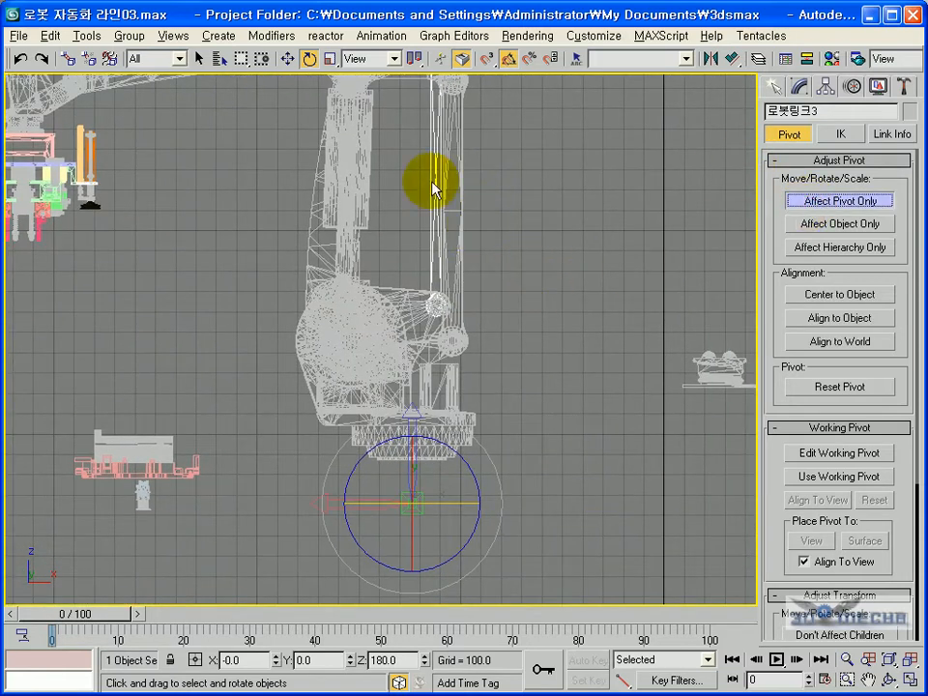
left_click(287, 58)
left_click_drag(438, 477, 455, 287)
Fine-position the pivot of 로봇링크3 at the centre of its lower round eye
scroll(458, 286, "up", 3)
middle_click_drag(462, 288, 212, 440)
scroll(307, 396, "up", 2)
mouse_move(307, 396)
left_mouse_down()
mouse_move(283, 422)
mouse_move(303, 407)
left_mouse_up()
scroll(422, 344, "down", 5)
Return to the Perspective view, select the lower arm 로봇3 from the cylinder side and leave pivot editing
key("alt+w")
left_click(505, 438)
key("alt+w")
middle_click_drag(505, 438, 284, 332, "alt")
left_click(315, 217)
left_click(226, 302)
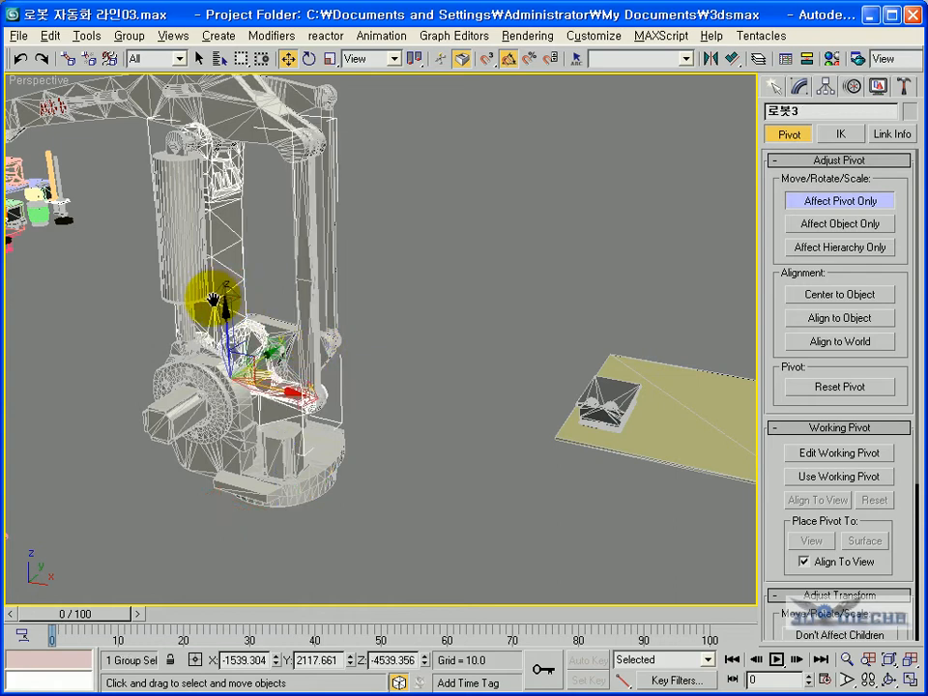
middle_click_drag(210, 307, 320, 149, "alt")
left_click(809, 201)
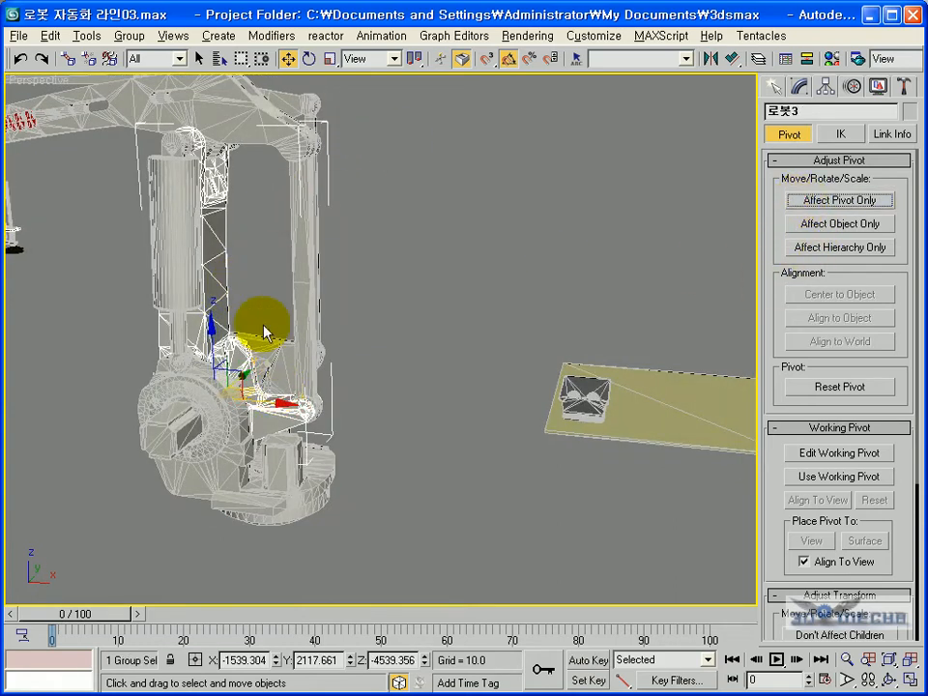
Select the lower arm 로봇3, try rotating it -30 degrees about Y, undo the rotation and clear the selection
left_click(312, 302)
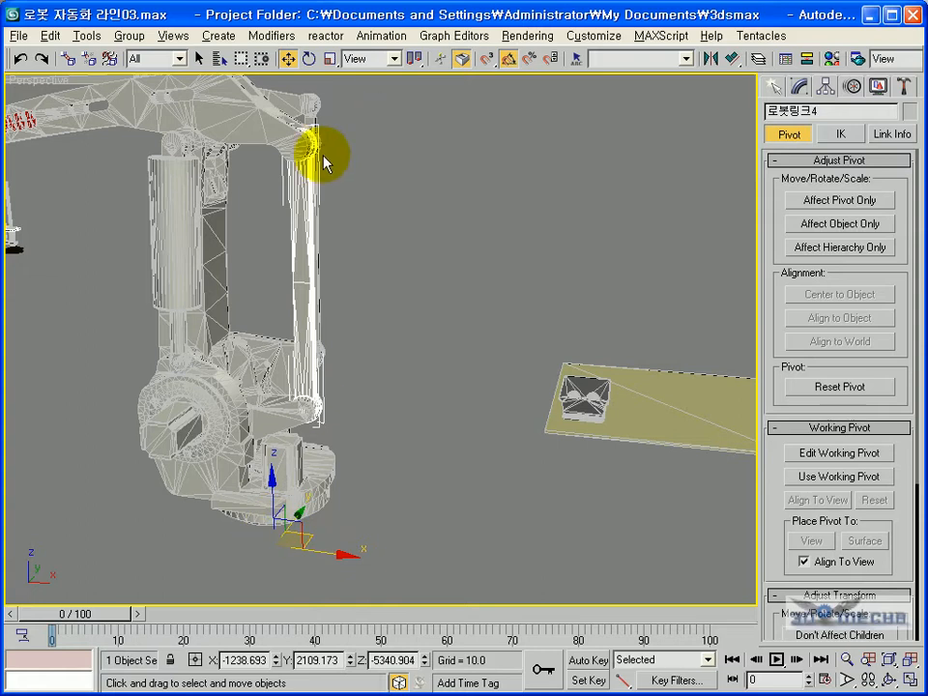
left_click(223, 251)
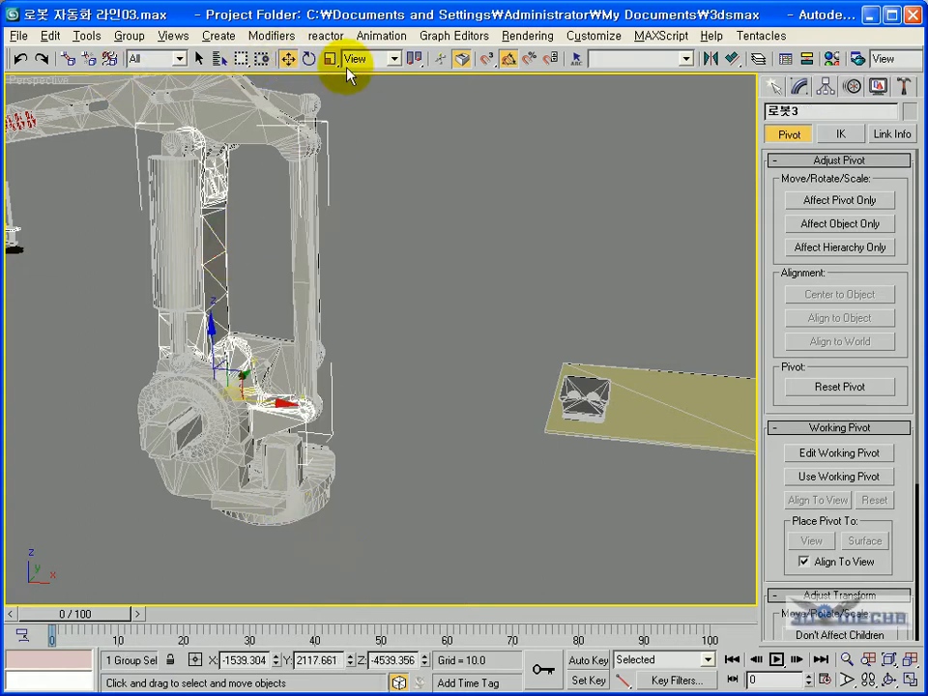
left_click(310, 59)
left_click_drag(229, 334, 405, 250)
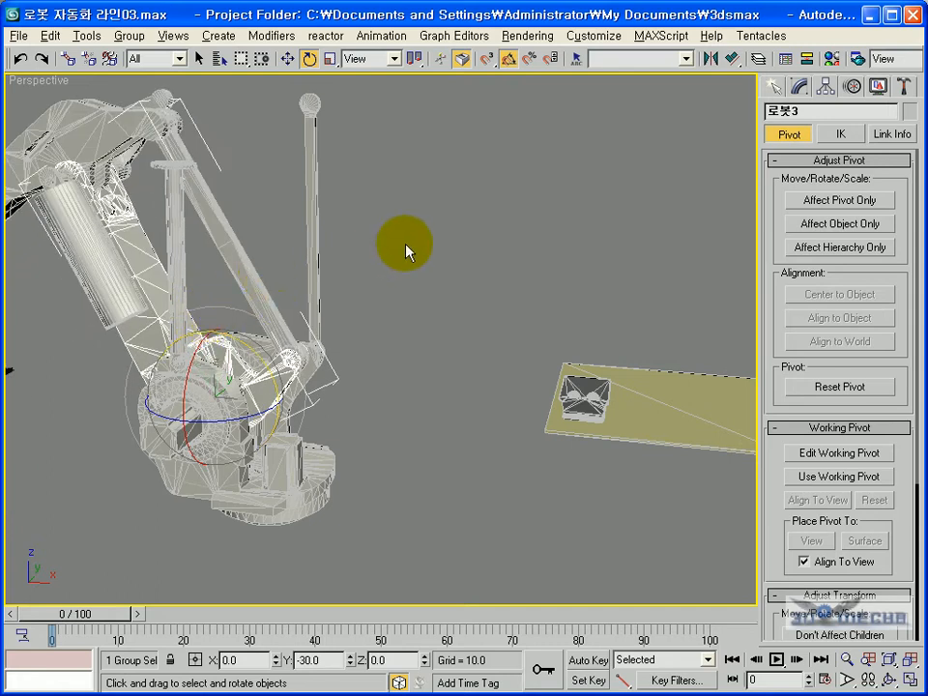
key("ctrl+z")
left_click(351, 281)
Select the outer vertical link 로봇링크4 and, using Affect Pivot Only in the Front view, move its pivot near its lower eye
left_click(301, 278)
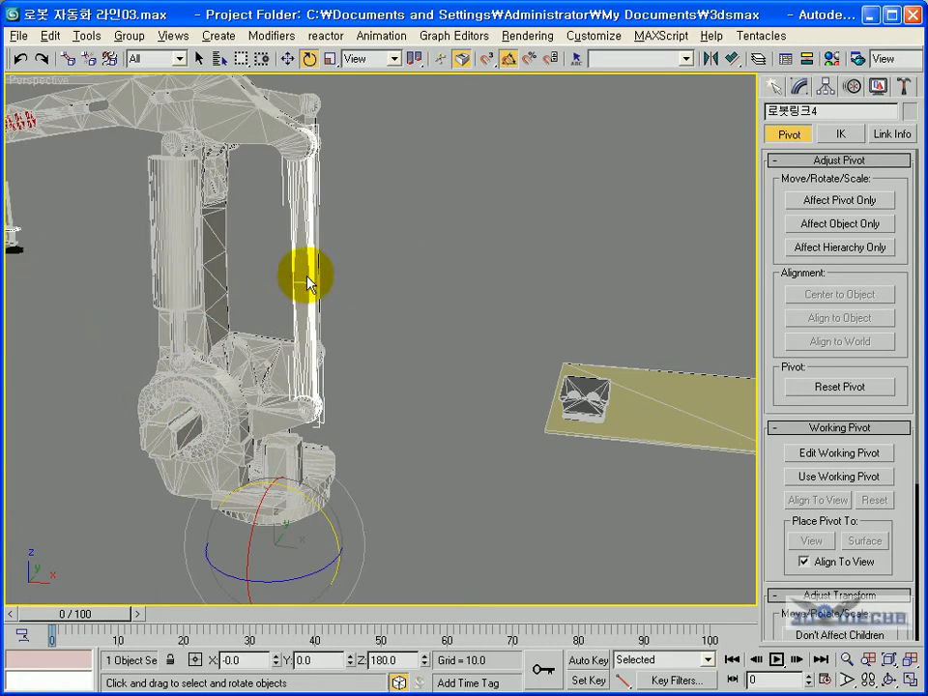
key("alt+w")
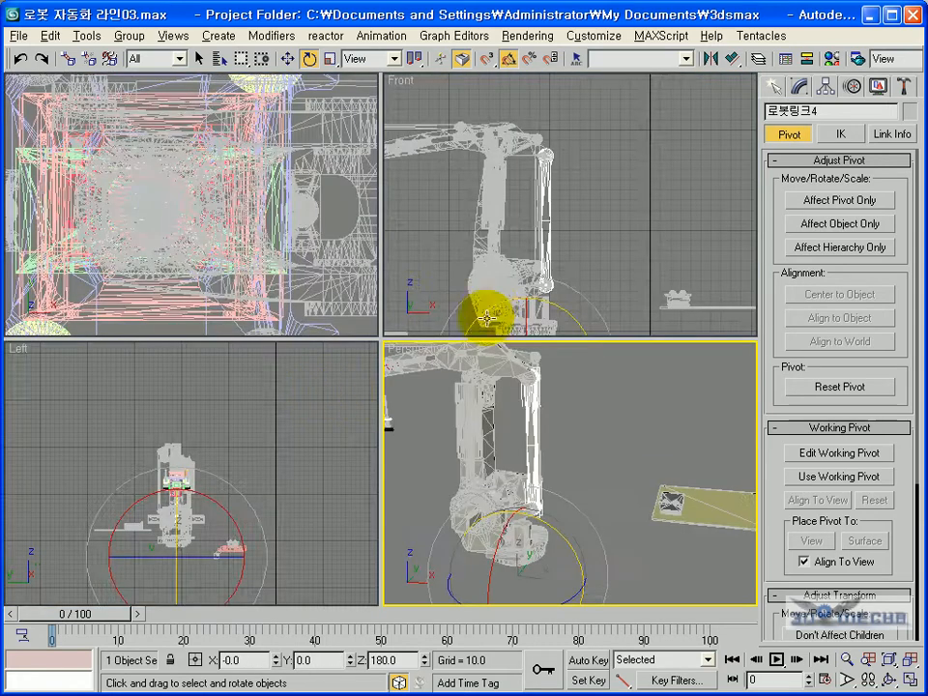
right_click(480, 310)
key("alt+w")
left_click(839, 200)
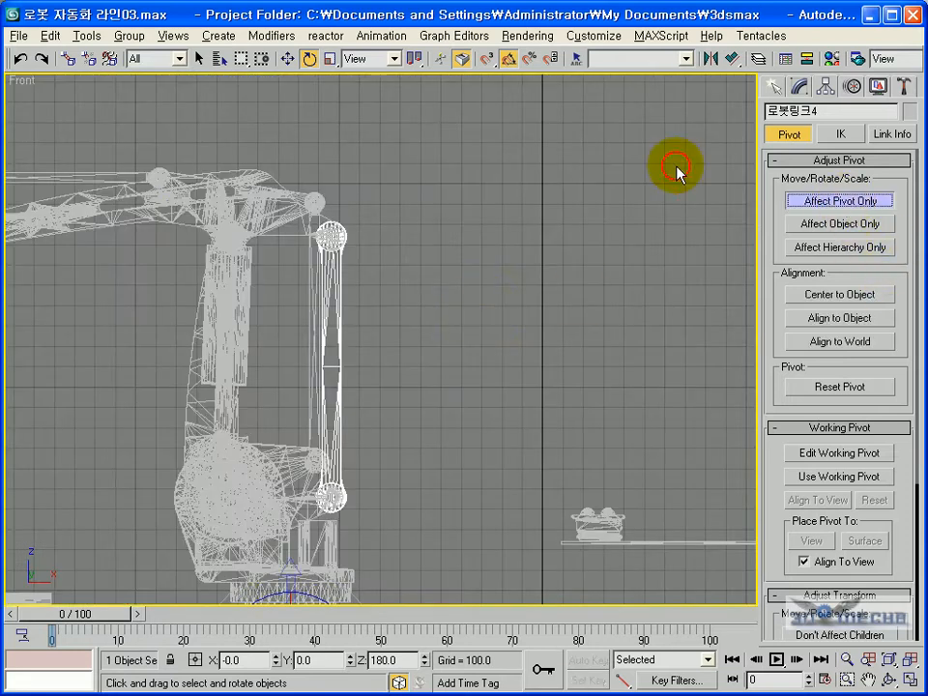
left_click(287, 58)
middle_click_drag(299, 345, 300, 222)
key("space")
left_click_drag(318, 513, 348, 397)
Fine-position the pivot of 로봇링크4 at the centre of its lower eye, unlock the selection, leave pivot editing and deselect it
scroll(305, 422, "up", 3)
scroll(305, 422, "up", 2)
middle_click_drag(247, 499, 417, 392)
scroll(387, 437, "up", 1)
left_click_drag(385, 434, 377, 418)
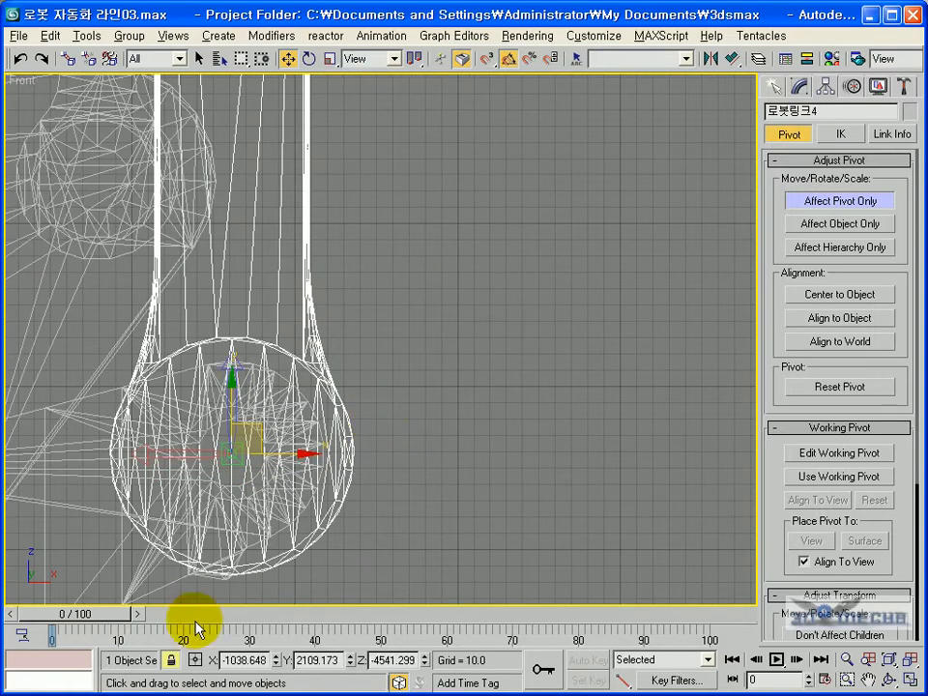
left_click(170, 656)
scroll(452, 424, "down", 2)
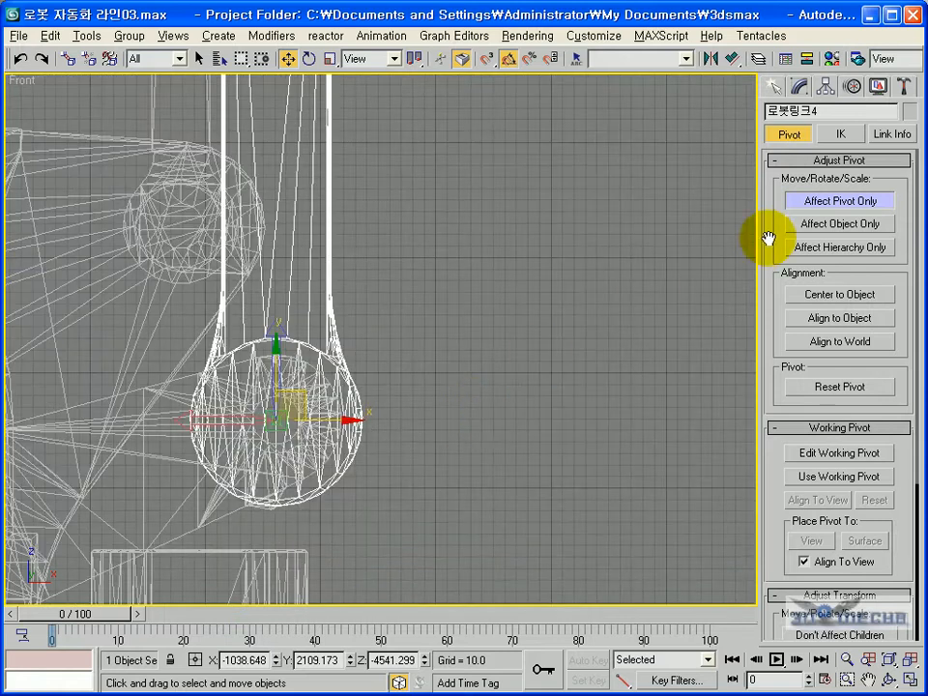
left_click_drag(784, 221, 783, 218)
left_click(795, 199)
left_click(575, 286)
Examine the robot's arms, links, cylinder and gripper from several sides in the Perspective view
key("alt+w")
right_click(536, 377)
key("alt+w")
middle_click_drag(518, 348, 365, 346, "alt")
middle_click_drag(475, 251, 468, 294)
middle_click_drag(421, 323, 539, 315, "alt")
middle_click_drag(368, 339, 527, 320, "alt")
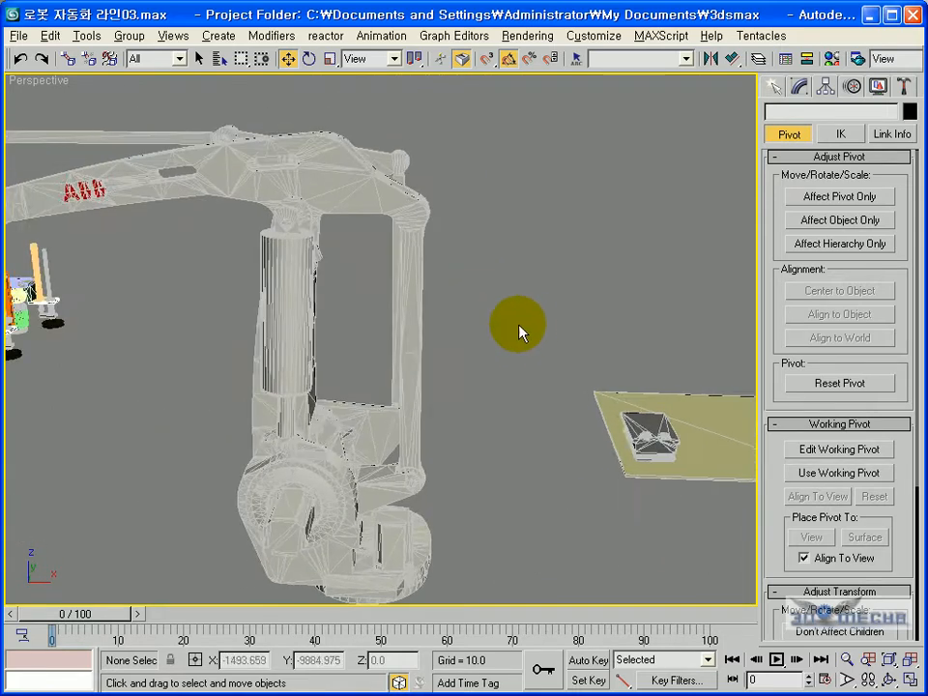
scroll(416, 338, "down", 5)
middle_click_drag(416, 338, 522, 350, "alt")
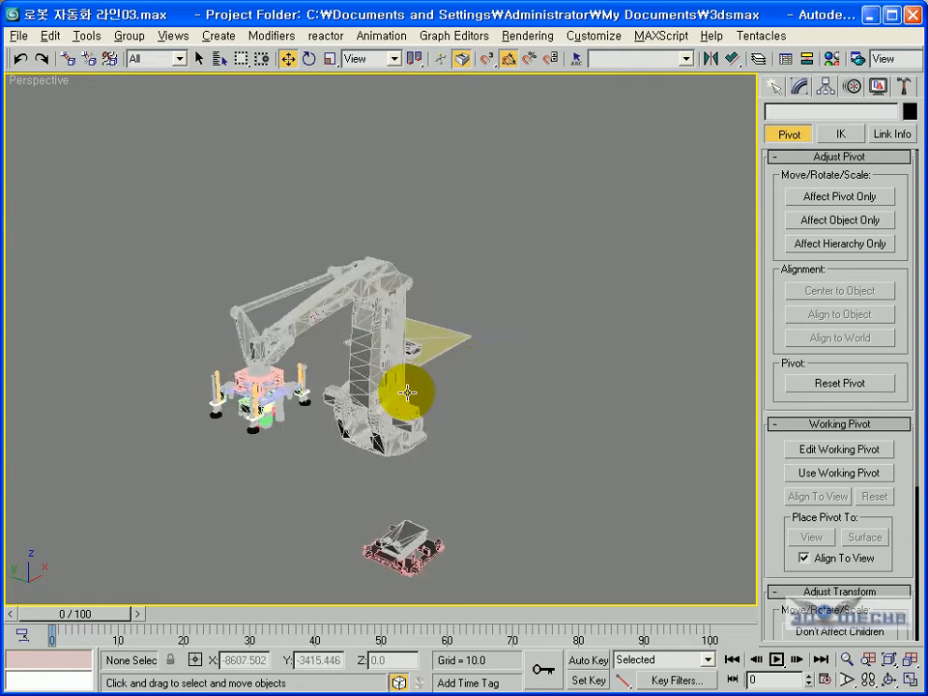
scroll(428, 393, "up", 3)
middle_click_drag(402, 391, 454, 359, "alt")
scroll(394, 377, "up", 3)
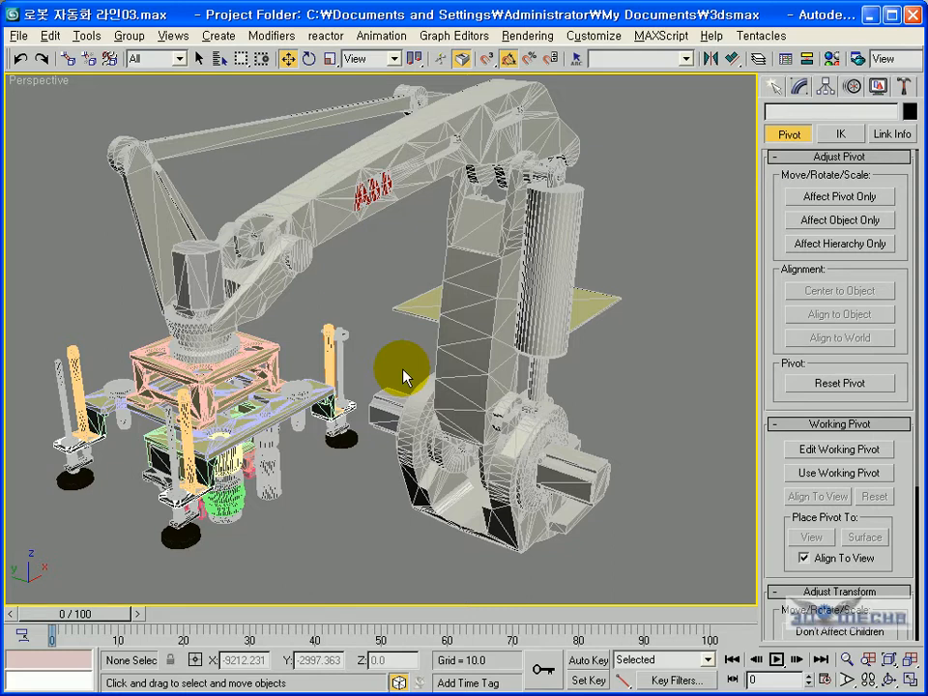
middle_click_drag(404, 279, 440, 296)
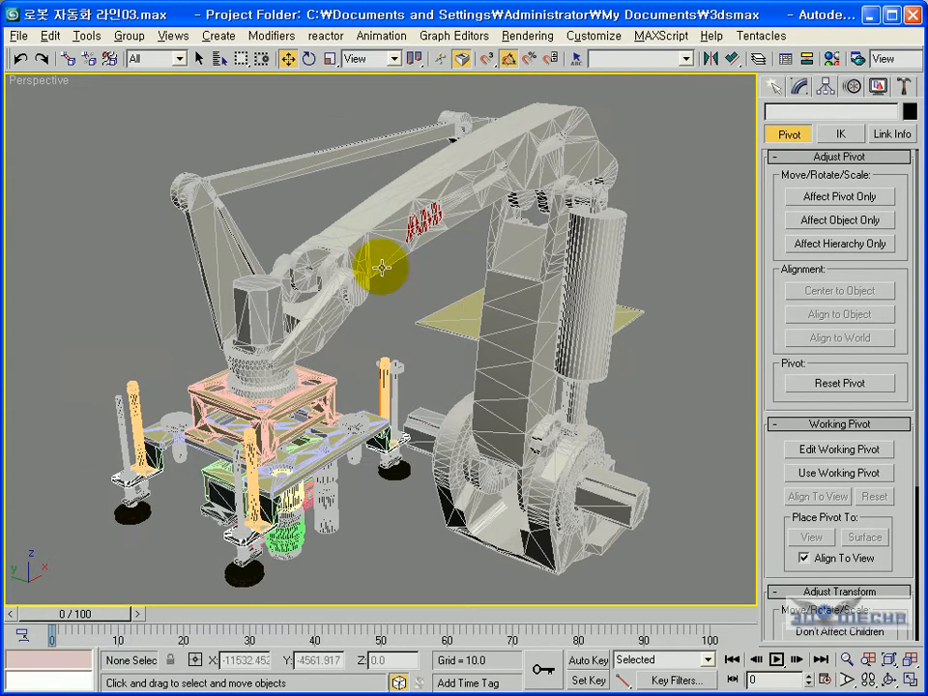
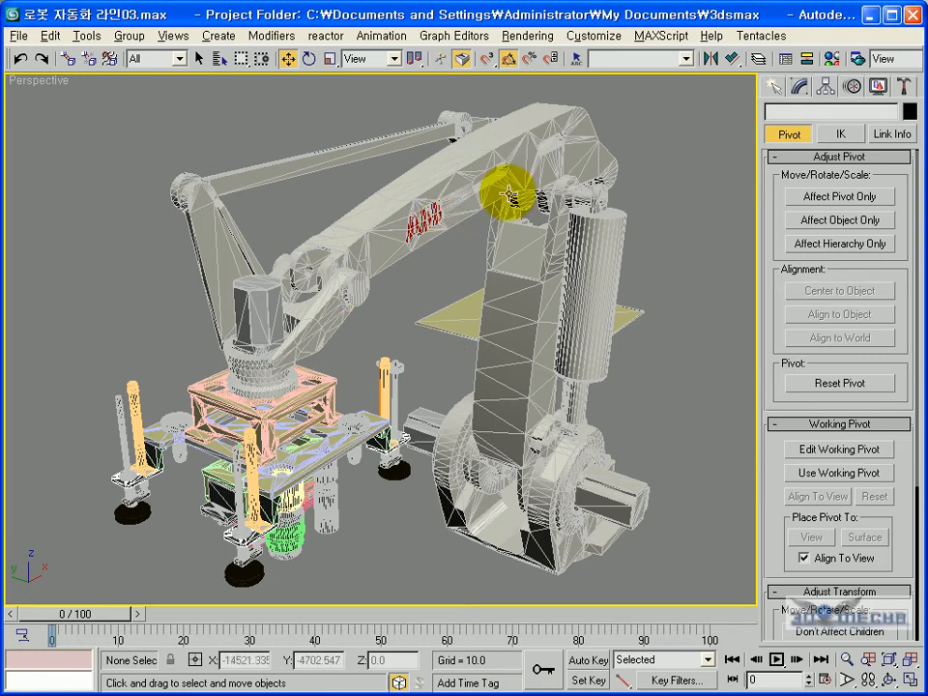
Open the Schematic View and close its Display floater to uncover the node graph
left_click(808, 69)
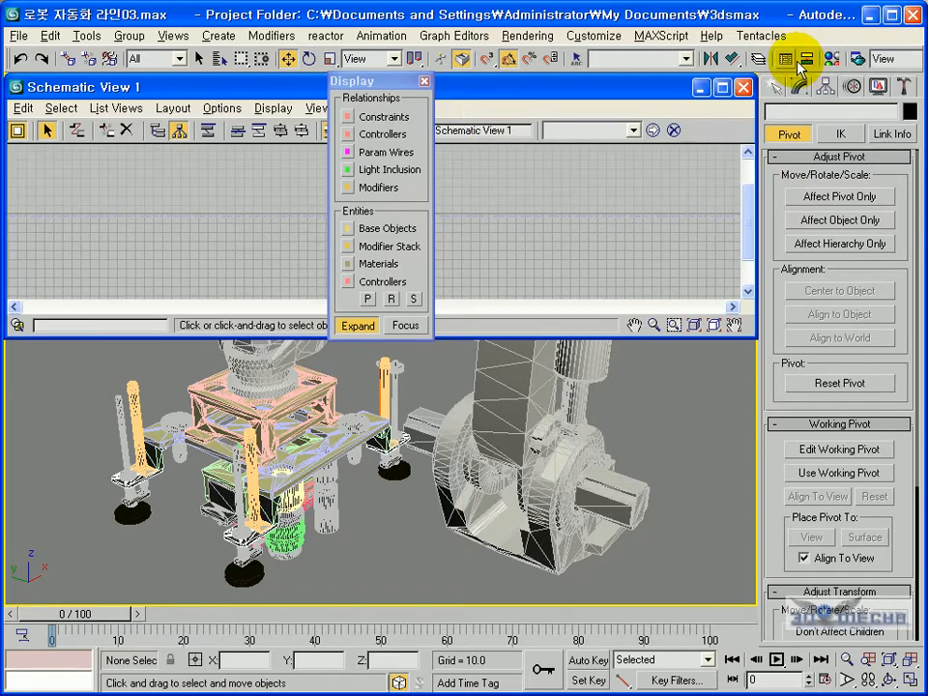
left_click(423, 82)
left_click(375, 307)
left_click_drag(375, 308, 70, 326)
Look over the start of the scene's node graph and switch the Schematic View to Hierarchy Mode
scroll(98, 214, "up", 5)
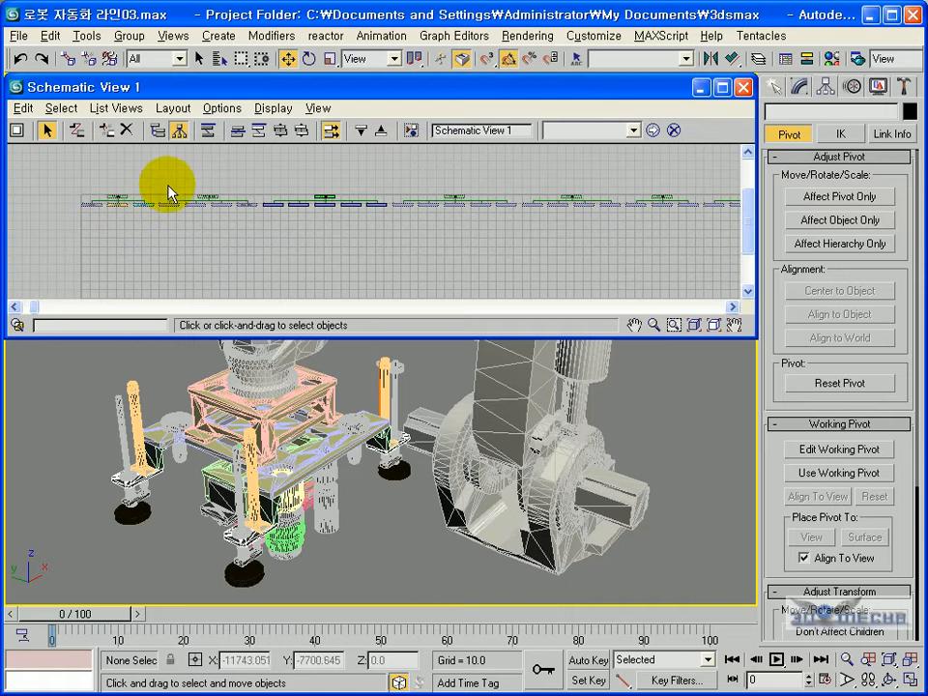
scroll(116, 205, "up", 5)
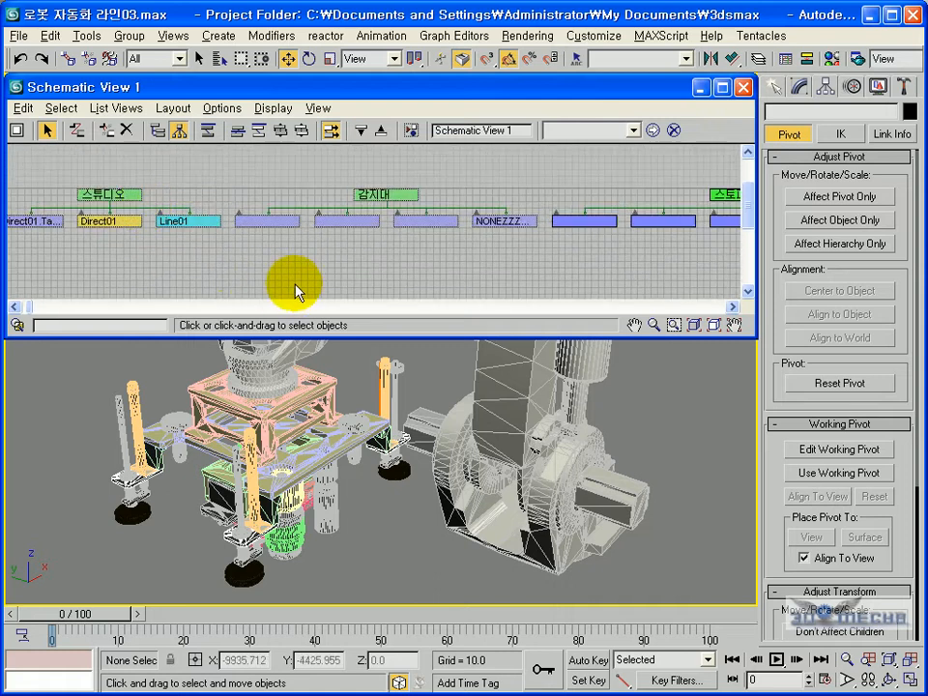
left_click(733, 306)
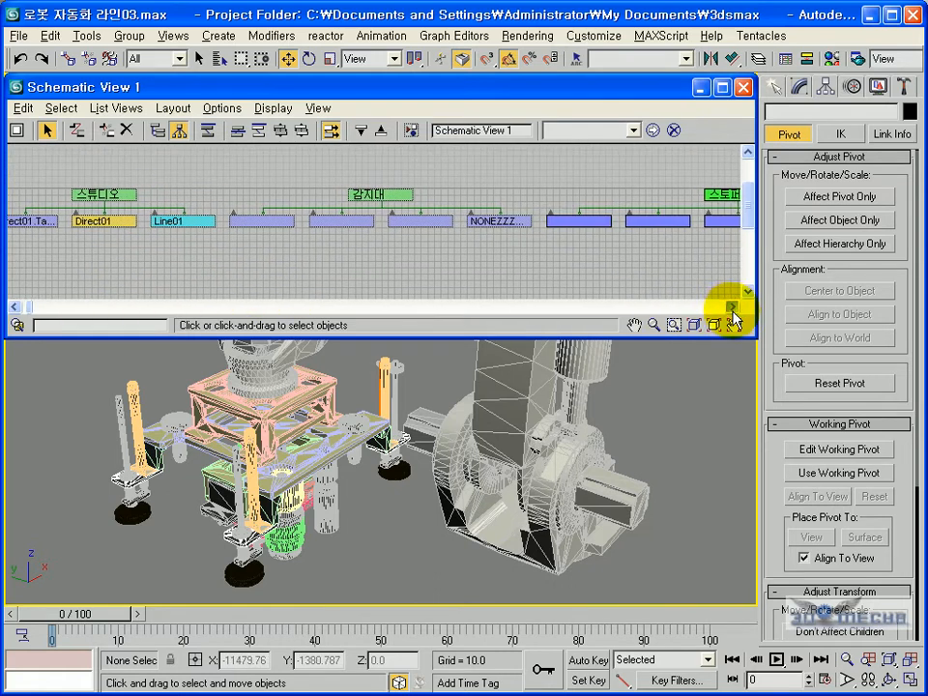
mouse_move(34, 309)
left_mouse_down()
mouse_move(51, 307)
mouse_move(26, 306)
left_mouse_up()
scroll(377, 233, "down", 2)
scroll(381, 240, "down", 1)
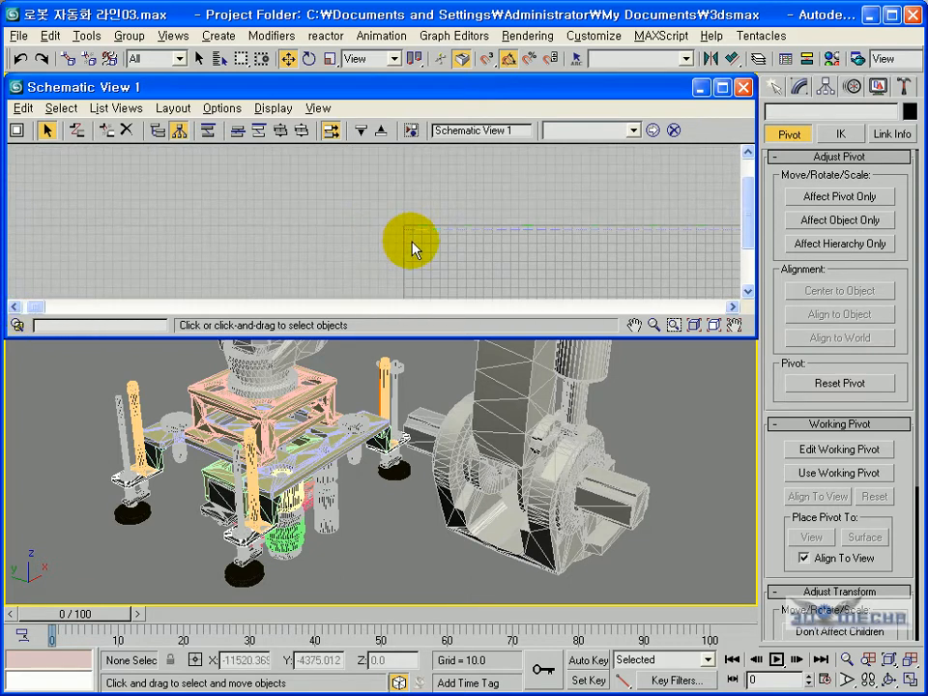
scroll(479, 257, "up", 2)
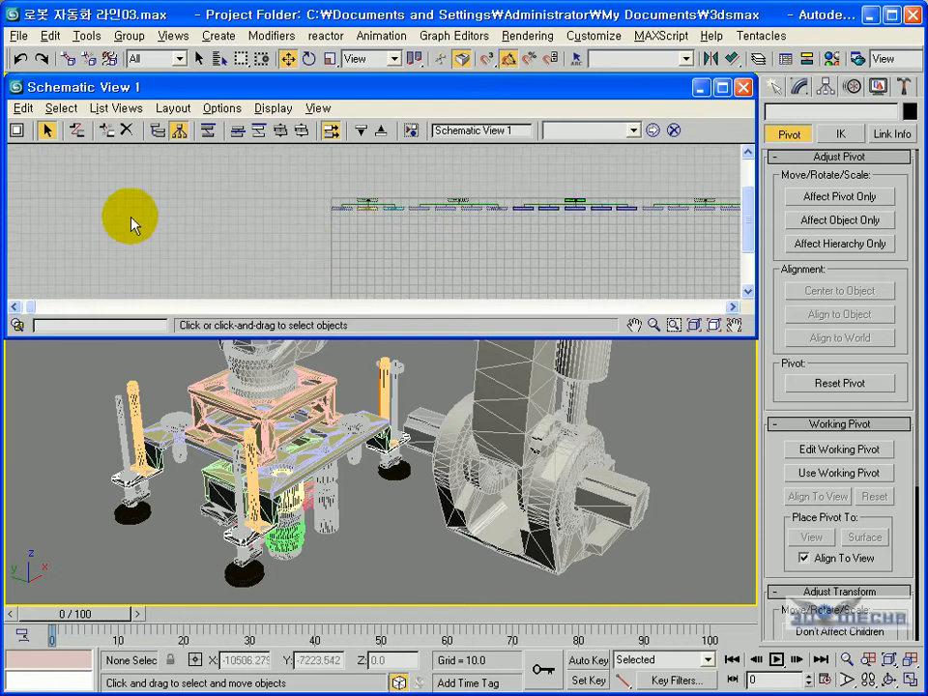
left_click(159, 131)
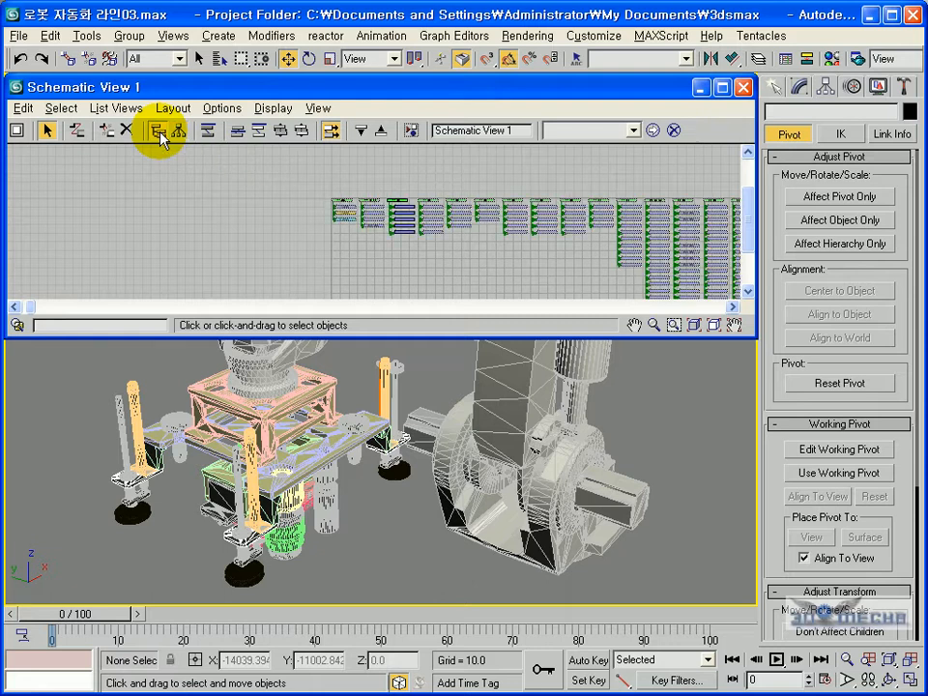
Locate the 로봇4 branch in the Schematic View, select its 로봇3 and 로봇4 nodes in turn, and clear the selection
left_click_drag(36, 312, 37, 310)
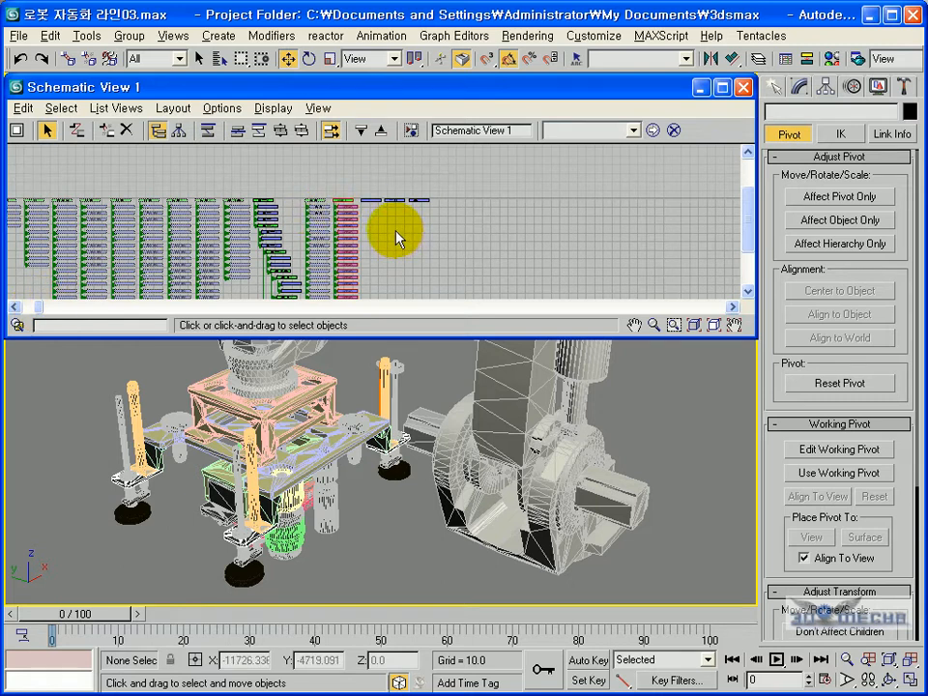
scroll(232, 200, "up", 4)
scroll(236, 206, "up", 5)
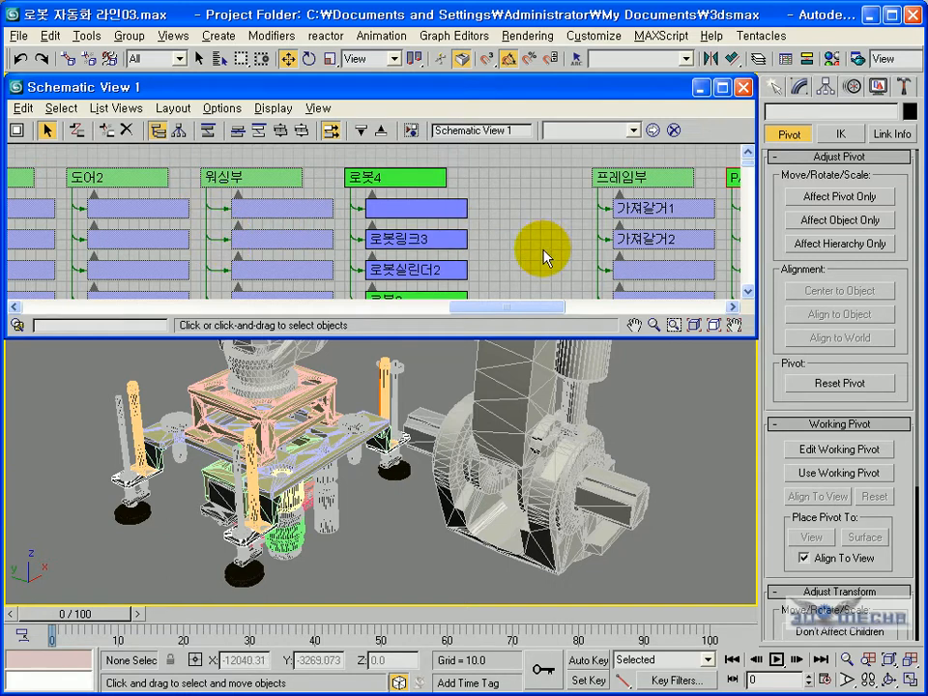
scroll(537, 254, "down", 2)
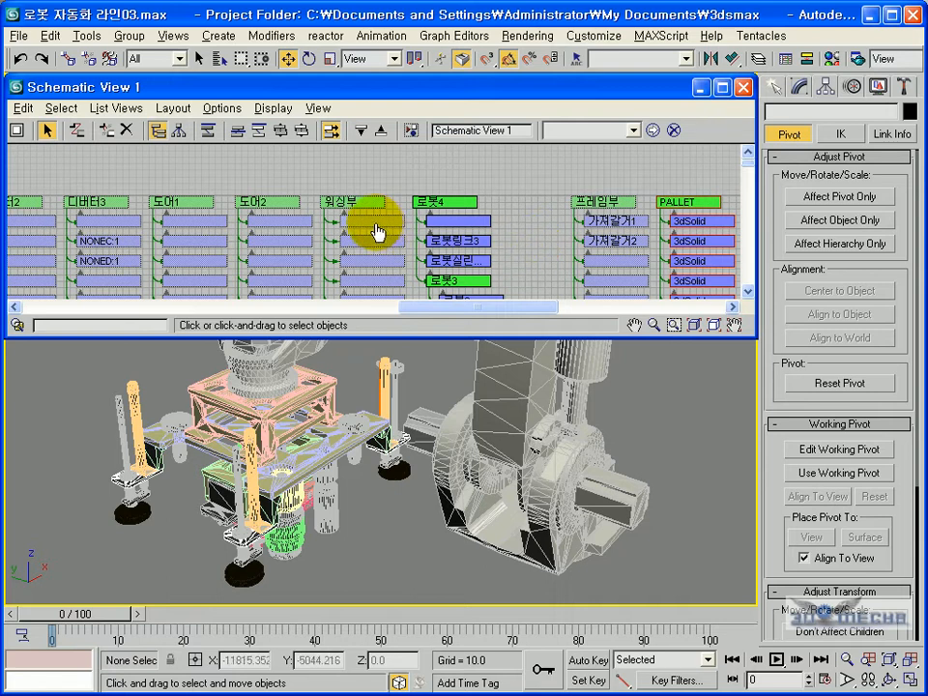
scroll(379, 232, "down", 2)
scroll(406, 241, "up", 2)
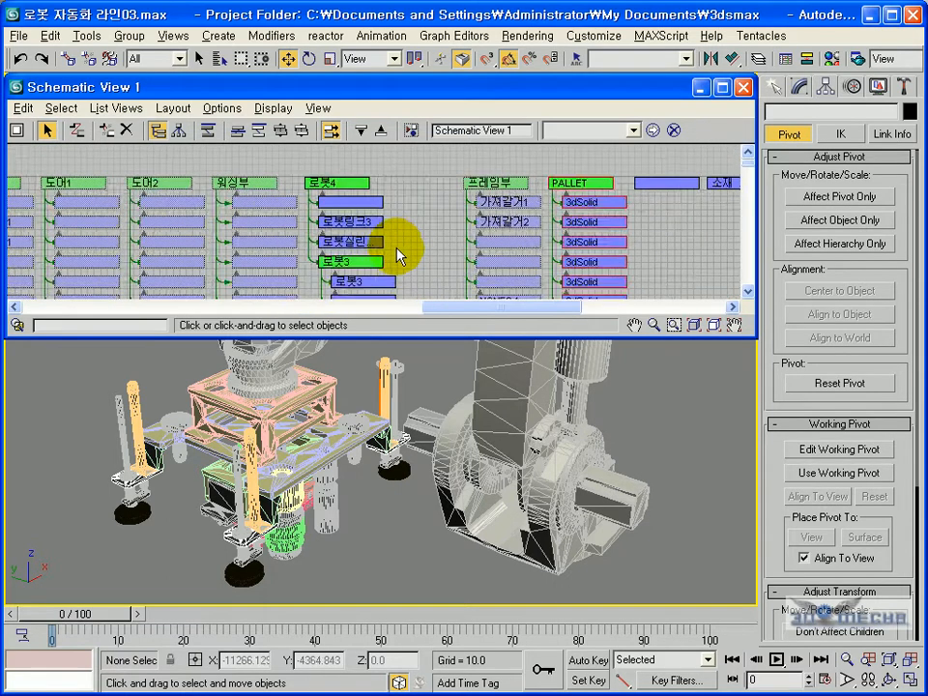
scroll(399, 255, "up", 2)
scroll(332, 279, "down", 2)
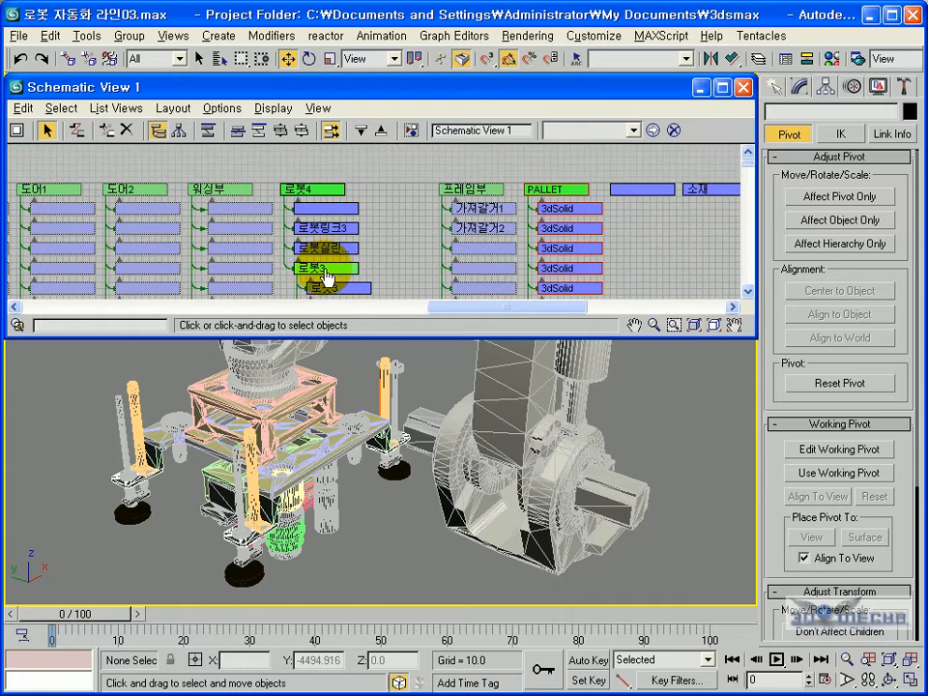
scroll(324, 275, "up", 1)
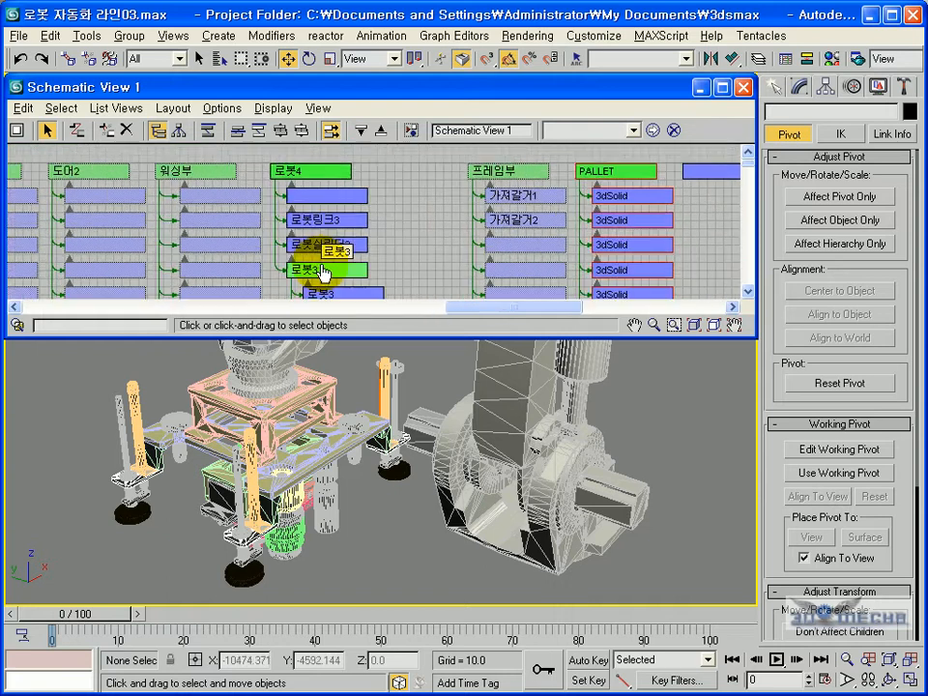
left_click(360, 277)
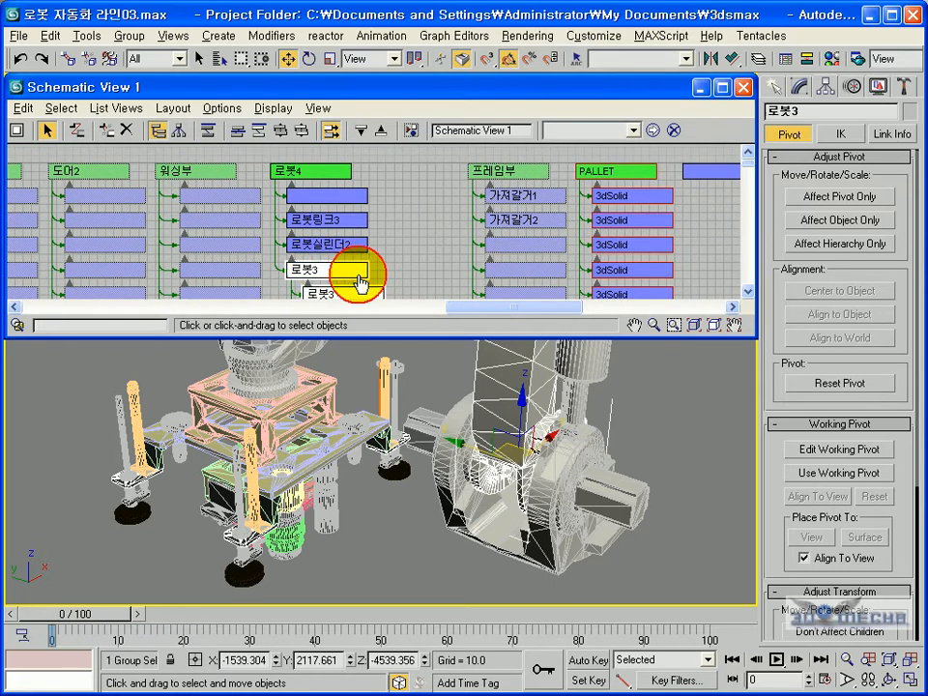
left_click(334, 174)
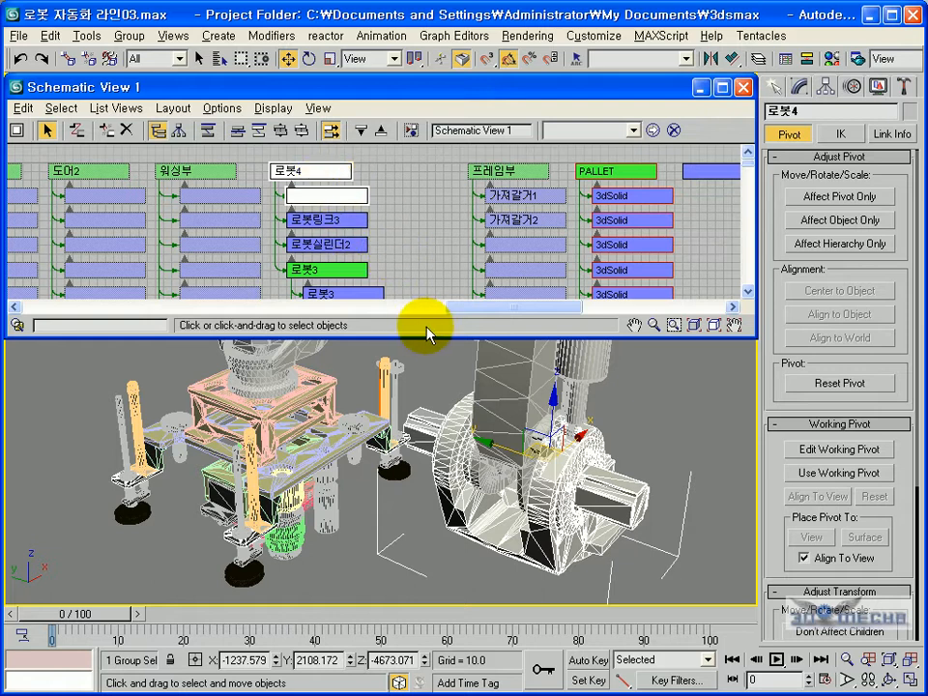
left_click(418, 376)
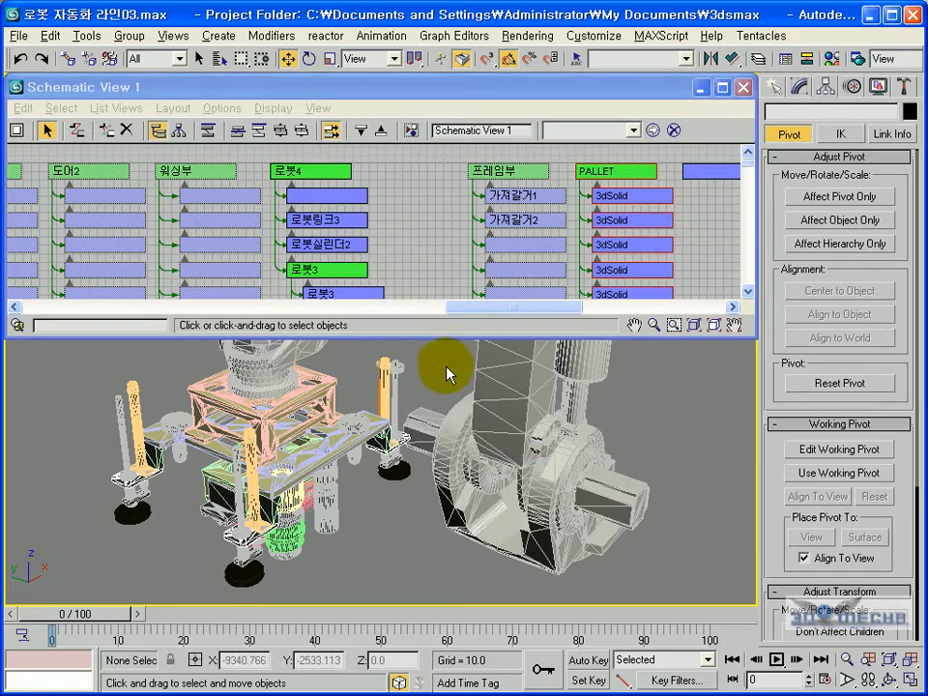
Make the Schematic View window taller, move it higher over the viewport, and select the robot base through its 로봇4 node
left_click_drag(438, 338, 440, 444)
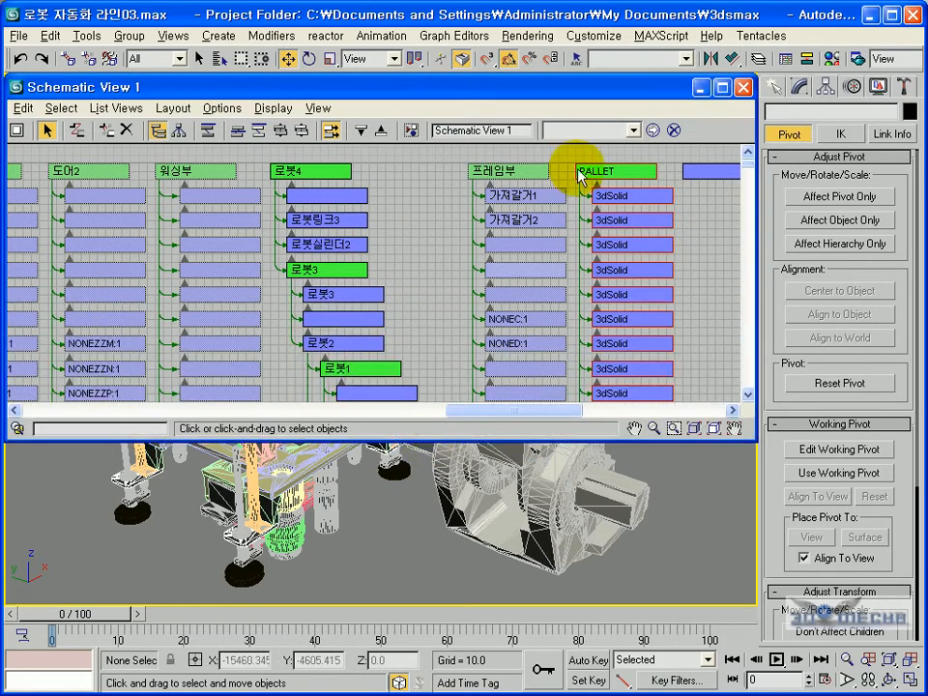
left_click_drag(476, 92, 478, 29)
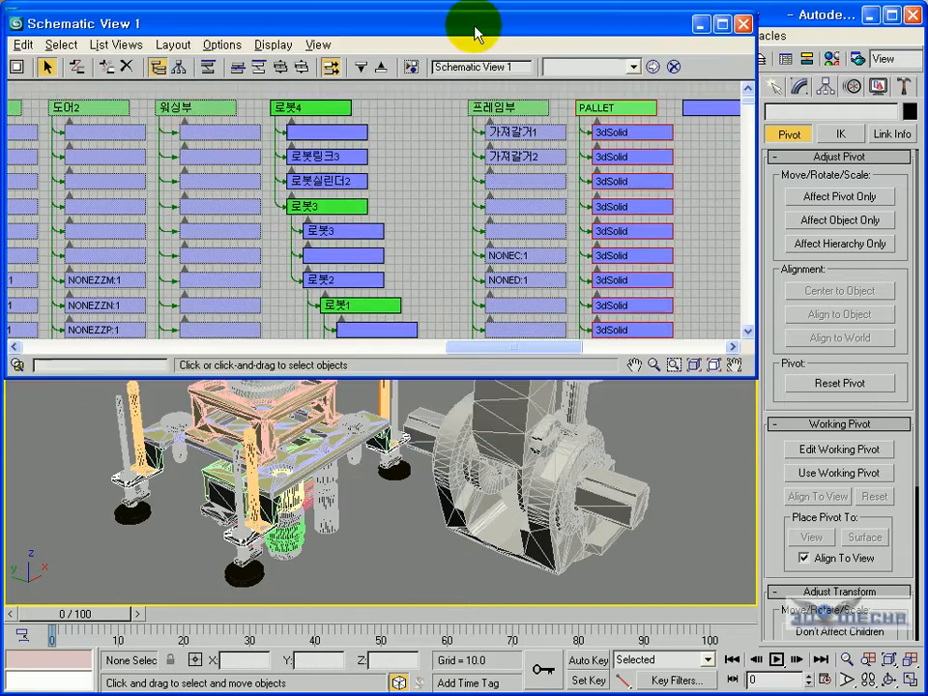
left_click(335, 113)
scroll(447, 446, "down", 2)
middle_click_drag(458, 446, 428, 398)
scroll(495, 517, "down", 6)
scroll(495, 511, "down", 2)
scroll(410, 531, "up", 3)
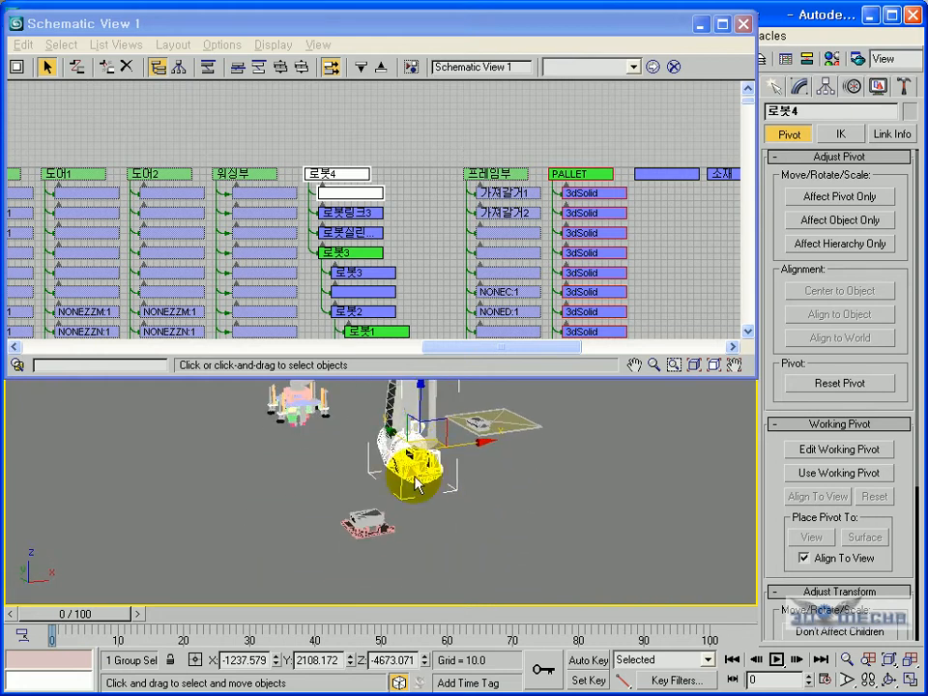
Check which robot parts the 로봇3, 로봇1 and 로봇2 nodes stand for by selecting them in turn, and clear the selection
left_click(359, 257)
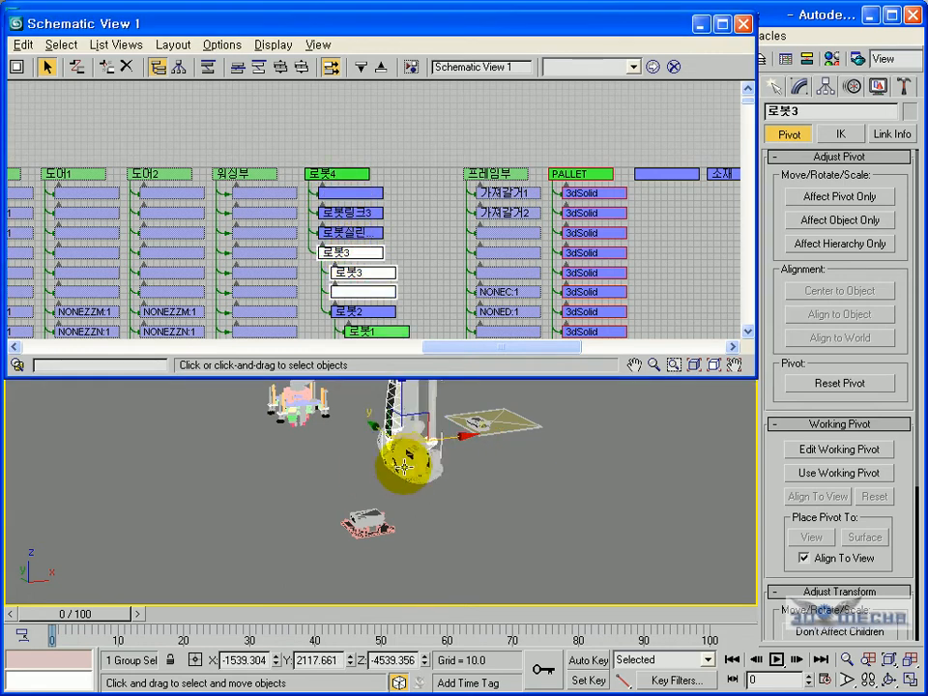
middle_click_drag(394, 466, 396, 495)
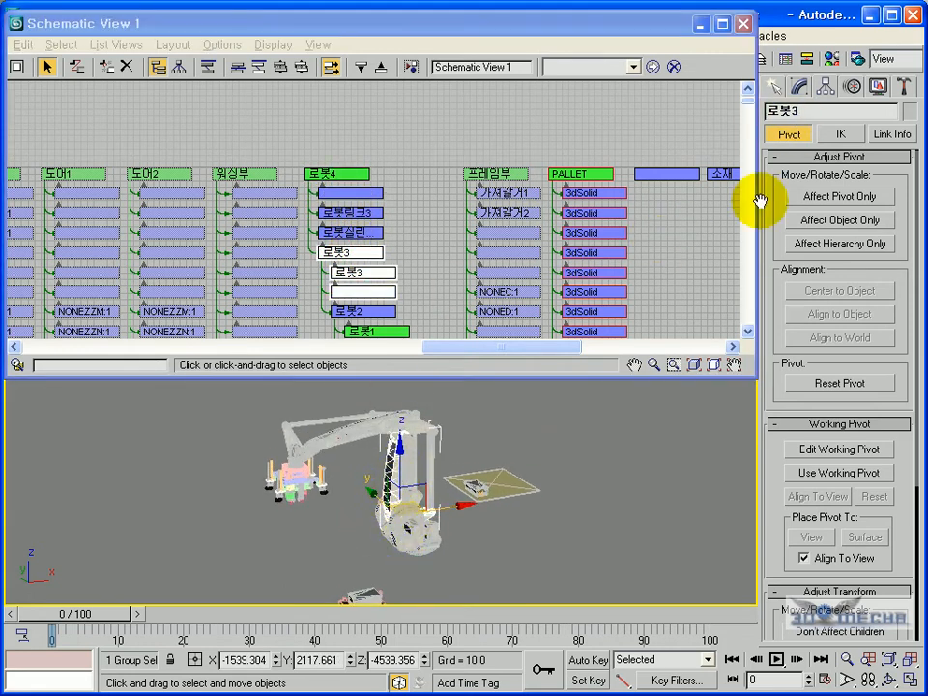
left_click_drag(747, 99, 746, 103)
left_click(376, 217)
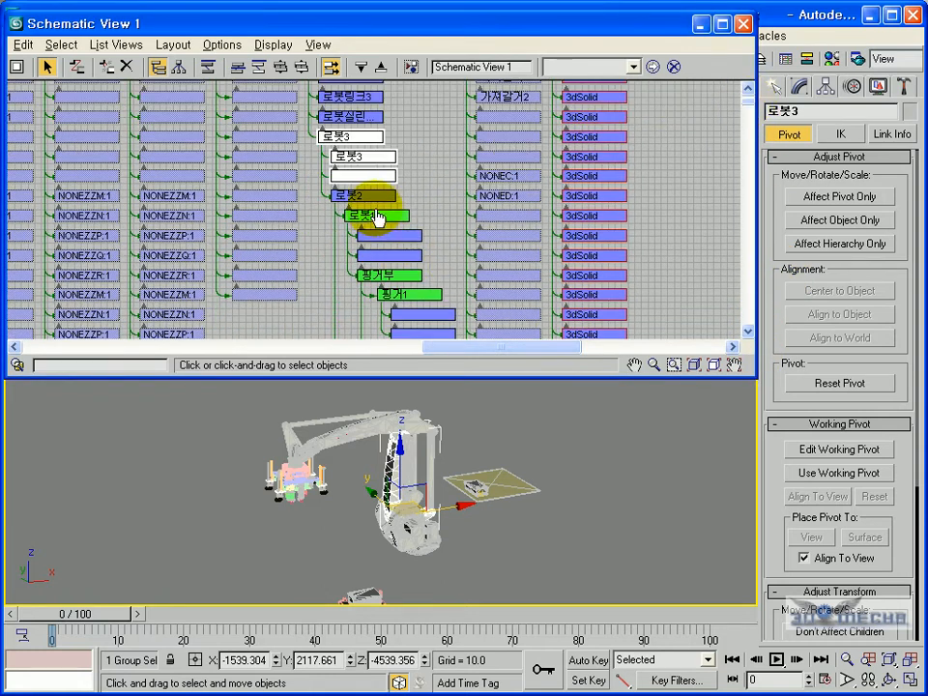
left_click(377, 219)
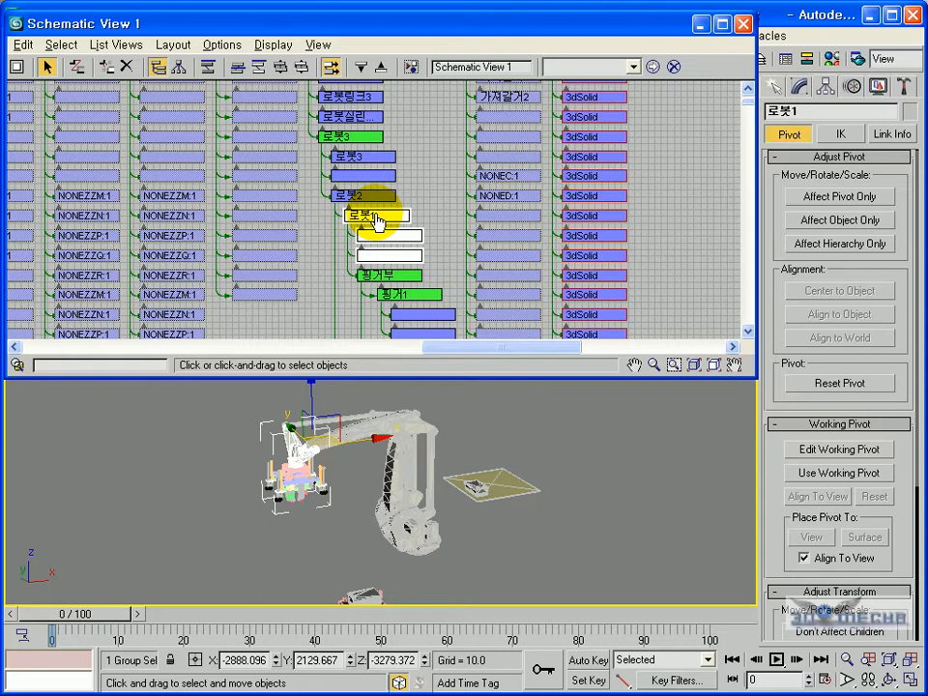
left_click(376, 201)
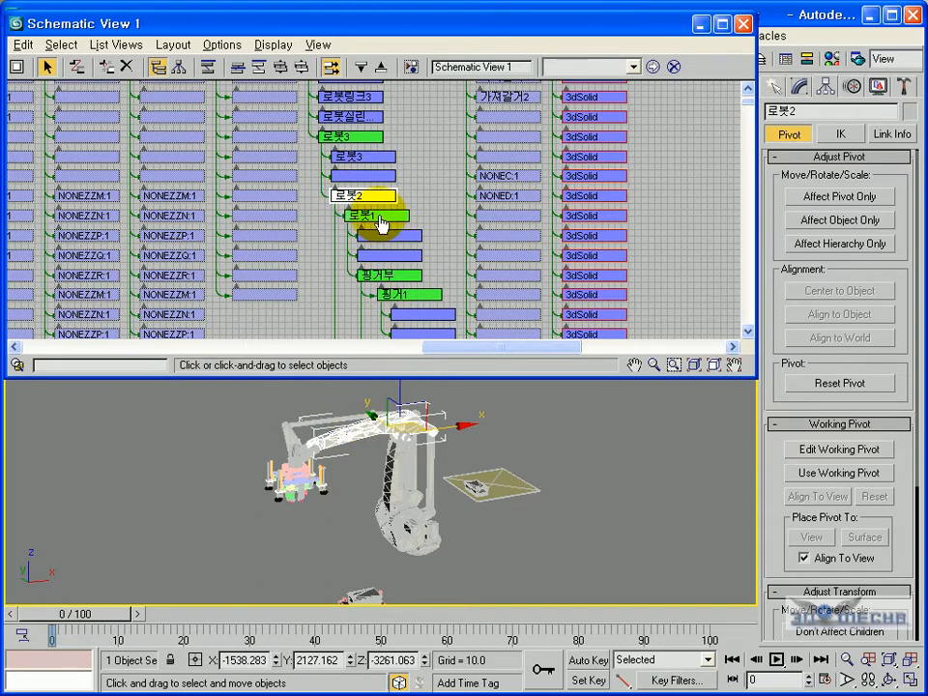
left_click(410, 196)
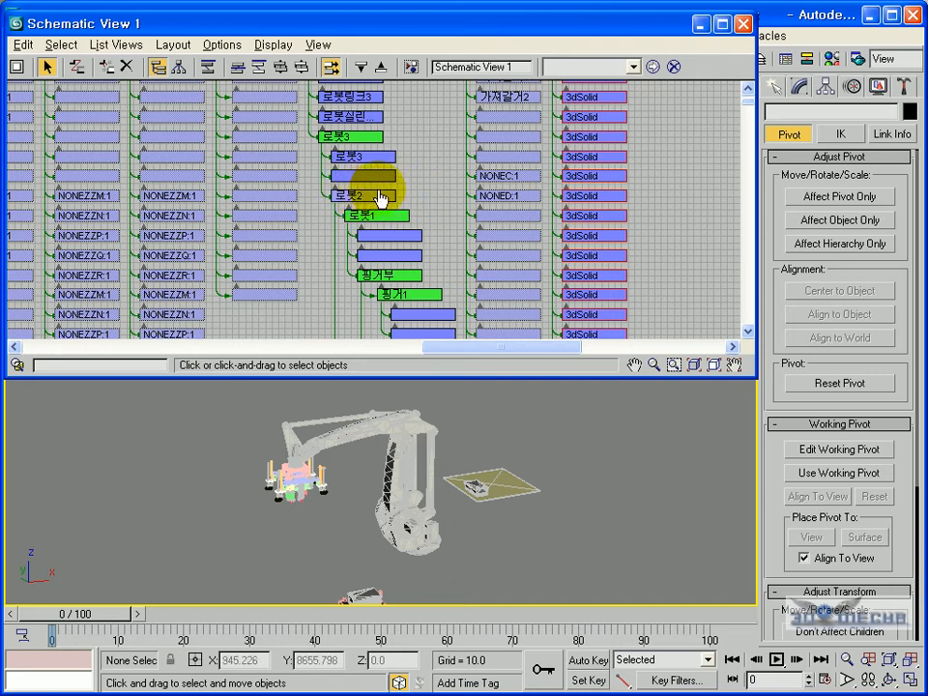
Compare the upper arm 로봇2 with the members of its parent group 로봇3 by selecting their nodes, and deselect everything
left_click(362, 196)
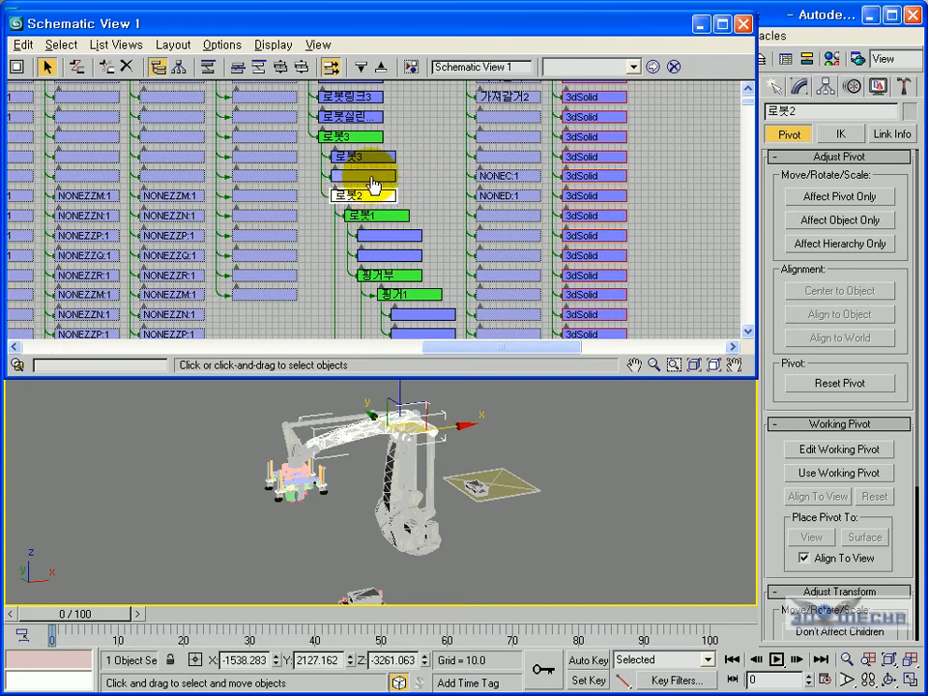
left_click(370, 177)
left_click(370, 158)
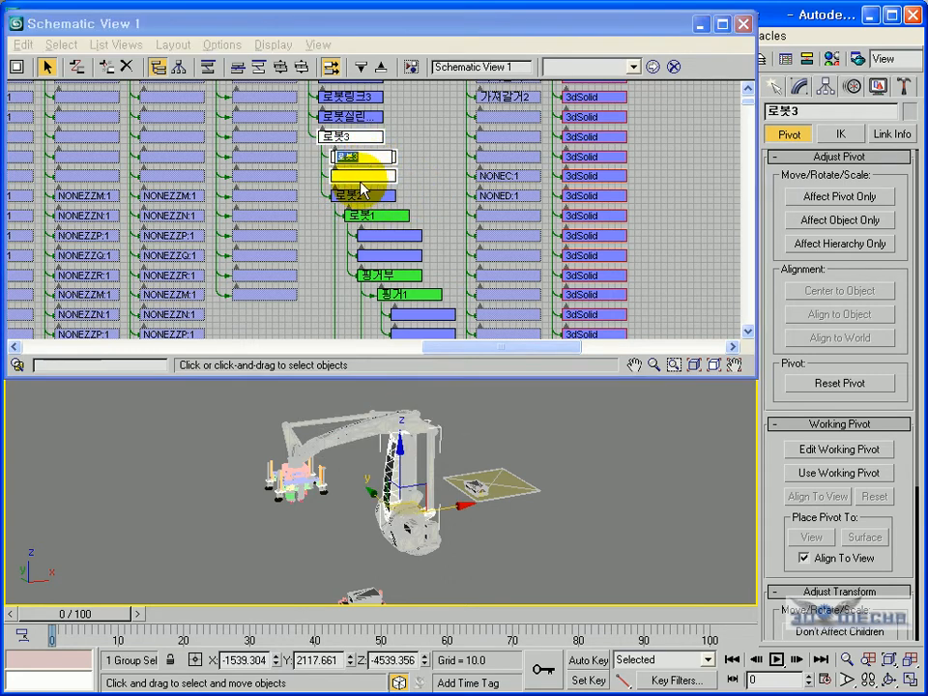
left_click(358, 199)
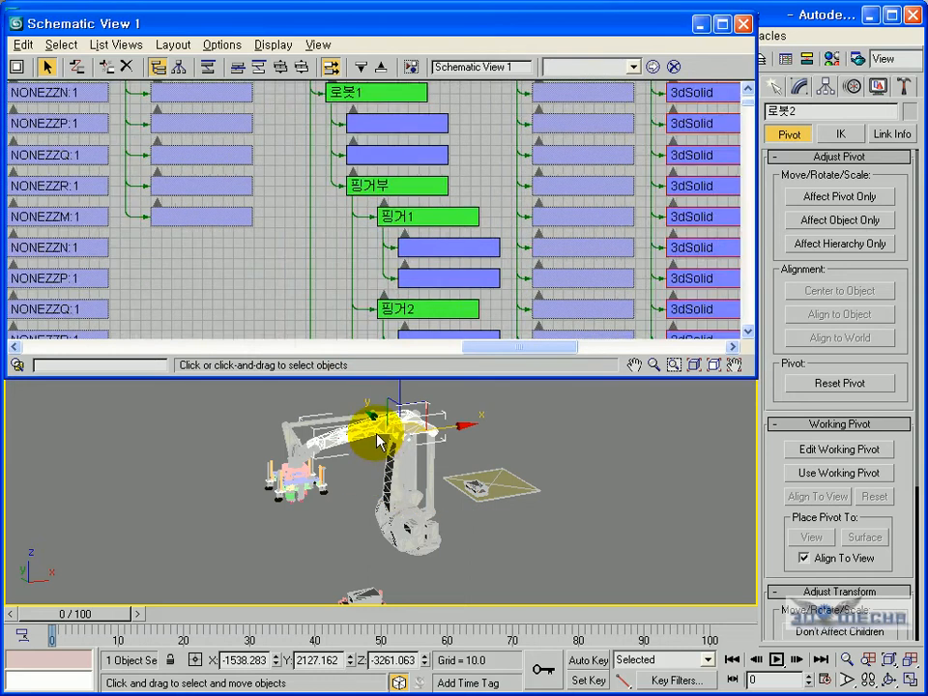
left_click(487, 423)
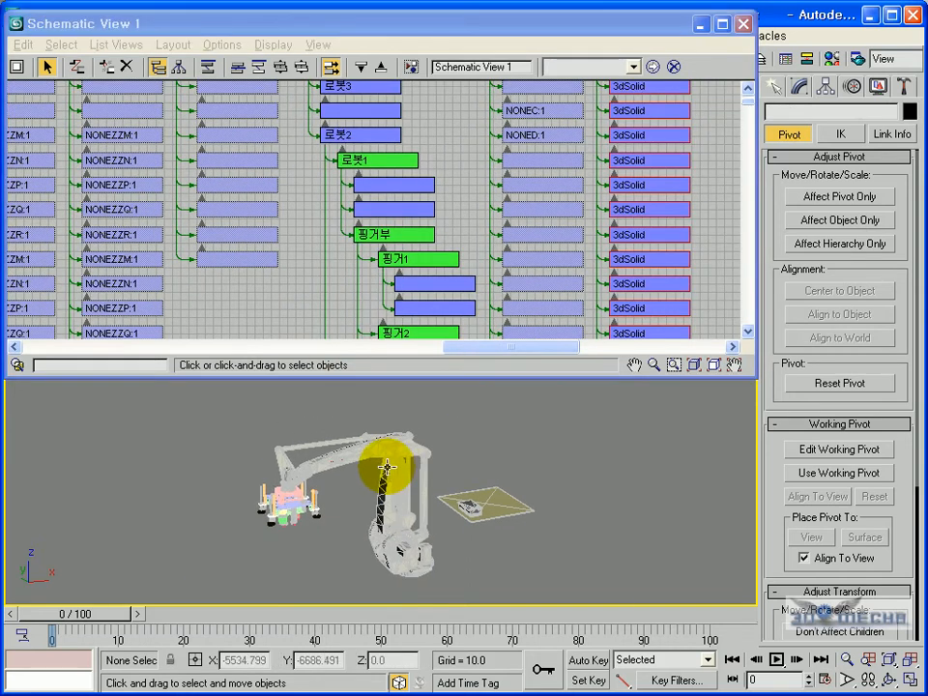
Check which robot parts the 로봇2, 로봇1 and 핑거부 nodes stand for by selecting them in turn, and clear the selection
scroll(380, 473, "up", 5)
scroll(380, 487, "down", 5)
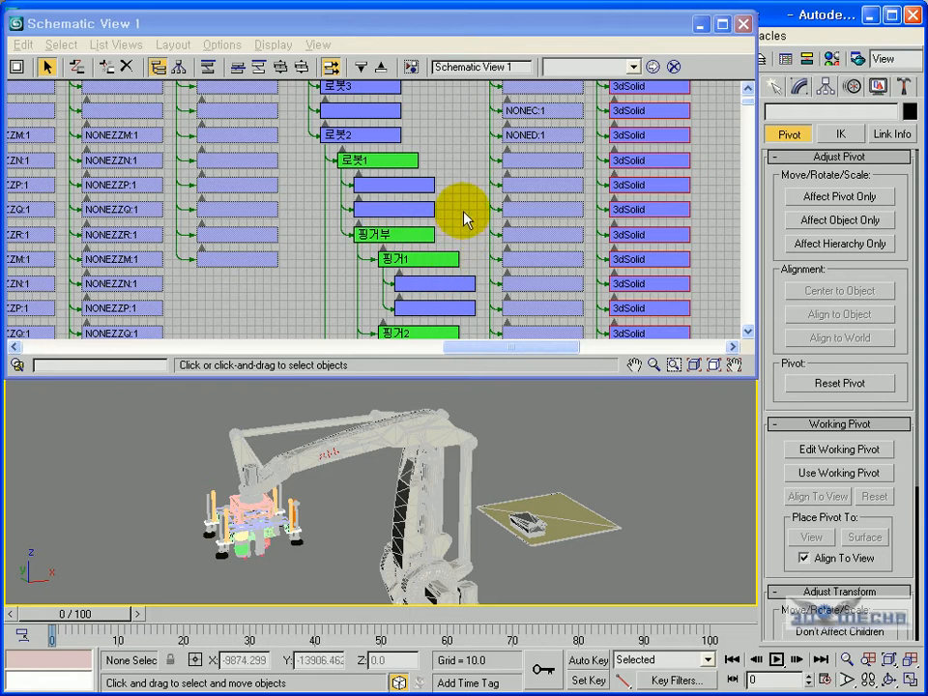
left_click(370, 141)
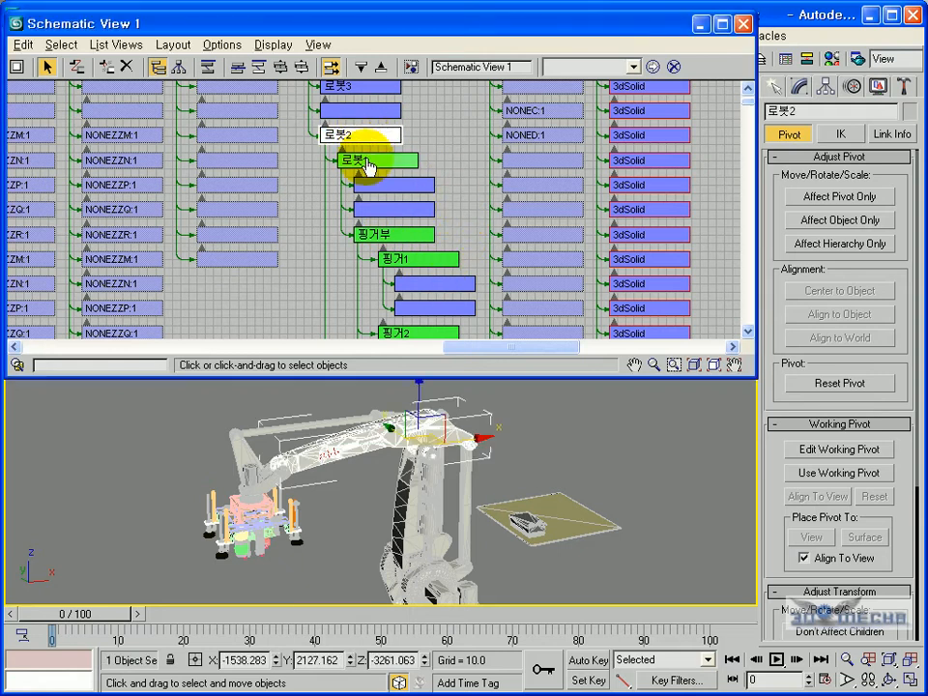
left_click(365, 161)
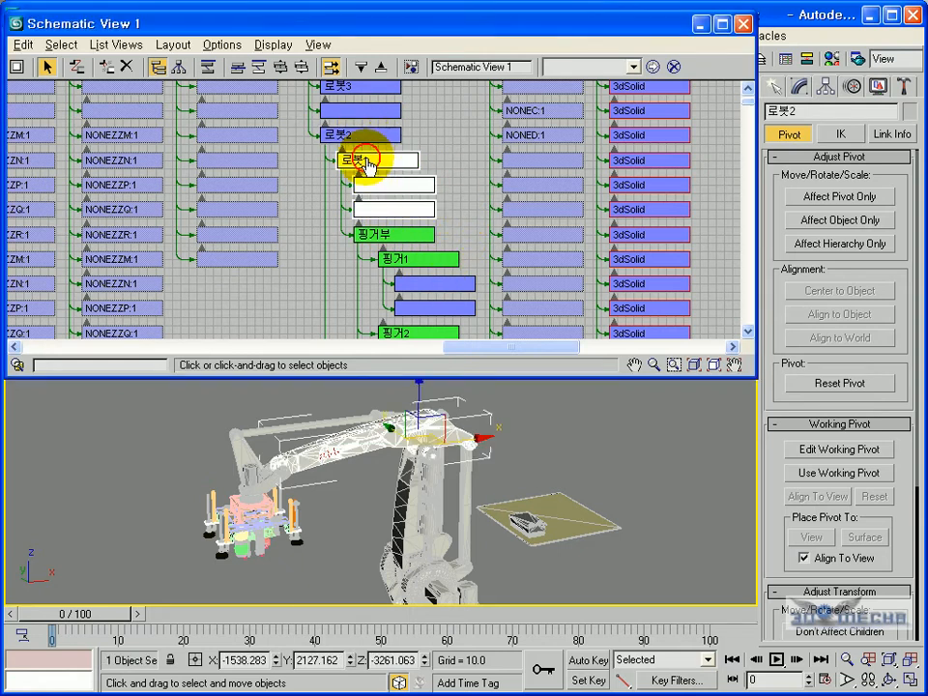
left_click(369, 233)
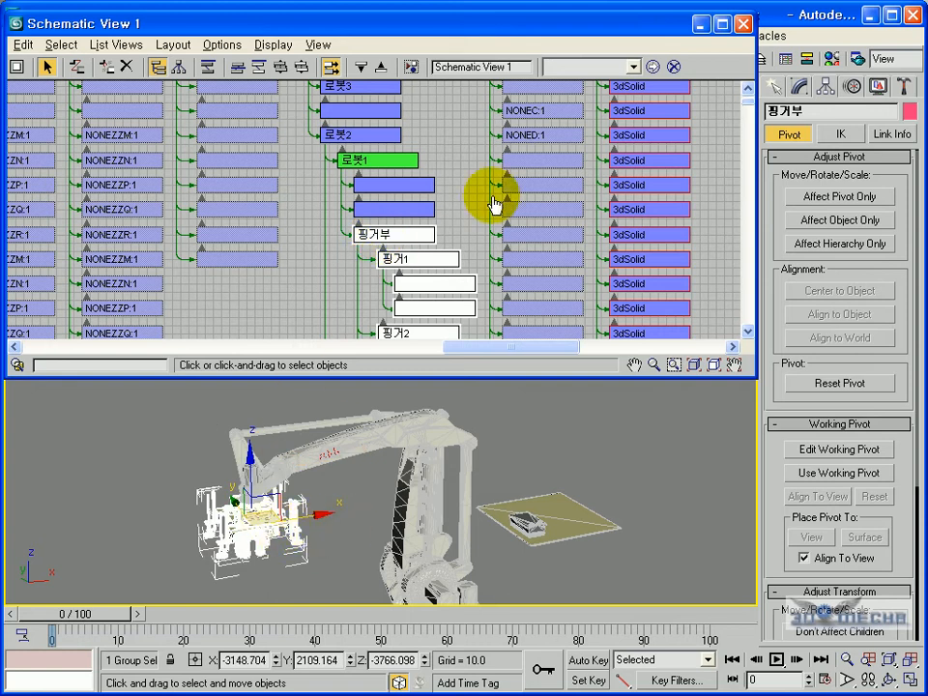
middle_click_drag(476, 221, 445, 251)
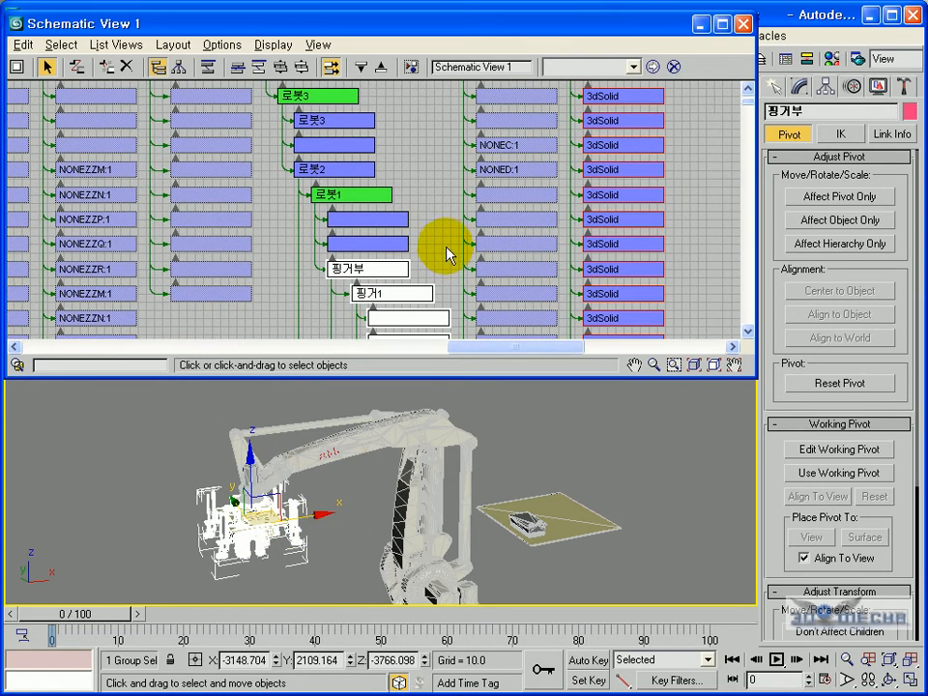
left_click(749, 332)
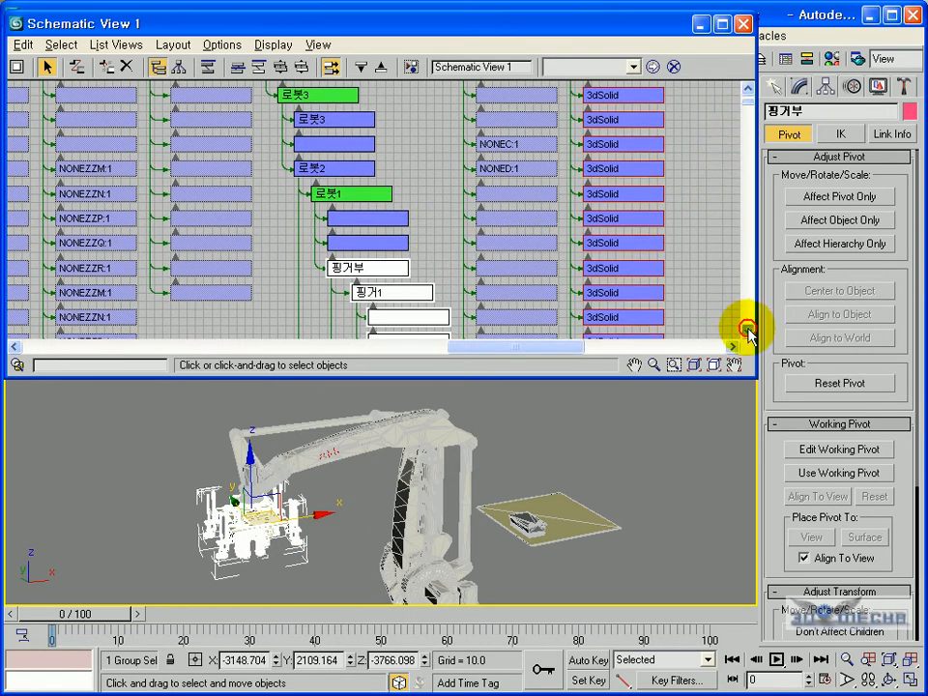
left_click(748, 332)
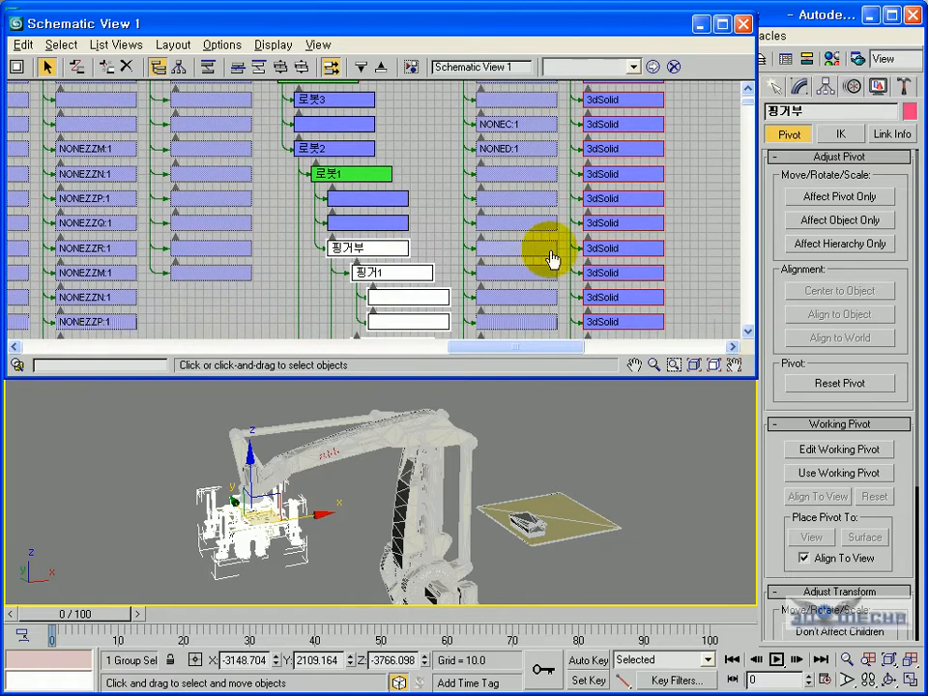
left_click(435, 185)
Look over the 로봇4 branch and the standalone nodes beside PALLET in the Schematic View, and select the 소재 node
scroll(434, 186, "down", 3)
middle_click_drag(435, 186, 397, 287)
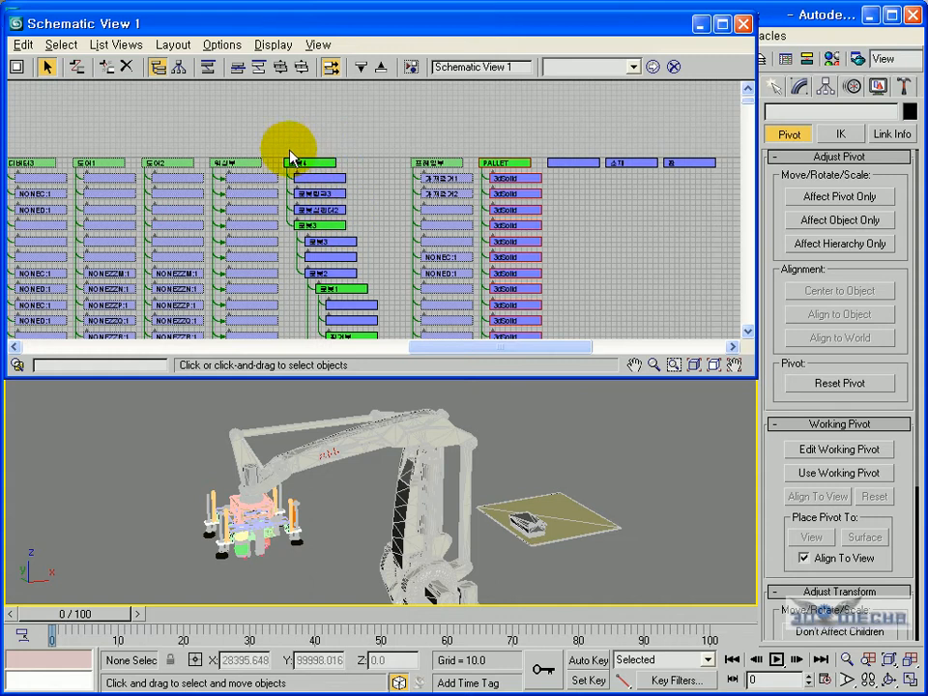
scroll(227, 154, "up", 5)
middle_click_drag(419, 184, 340, 186)
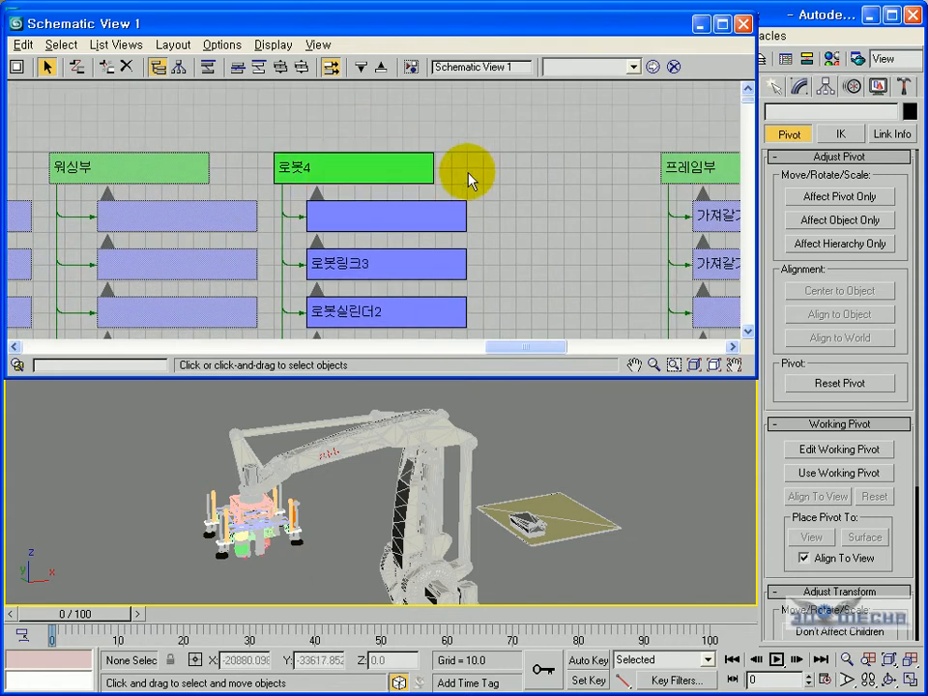
scroll(547, 216, "down", 4)
scroll(546, 216, "down", 4)
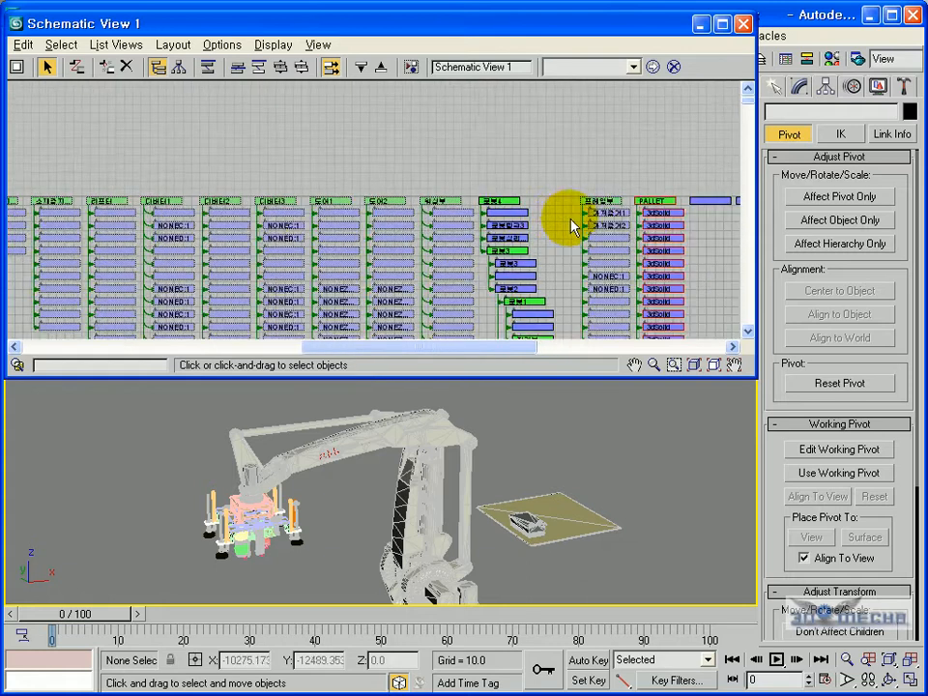
scroll(542, 234, "up", 6)
scroll(546, 230, "up", 2)
middle_click_drag(665, 237, 538, 232)
left_click(538, 232)
left_click(414, 229)
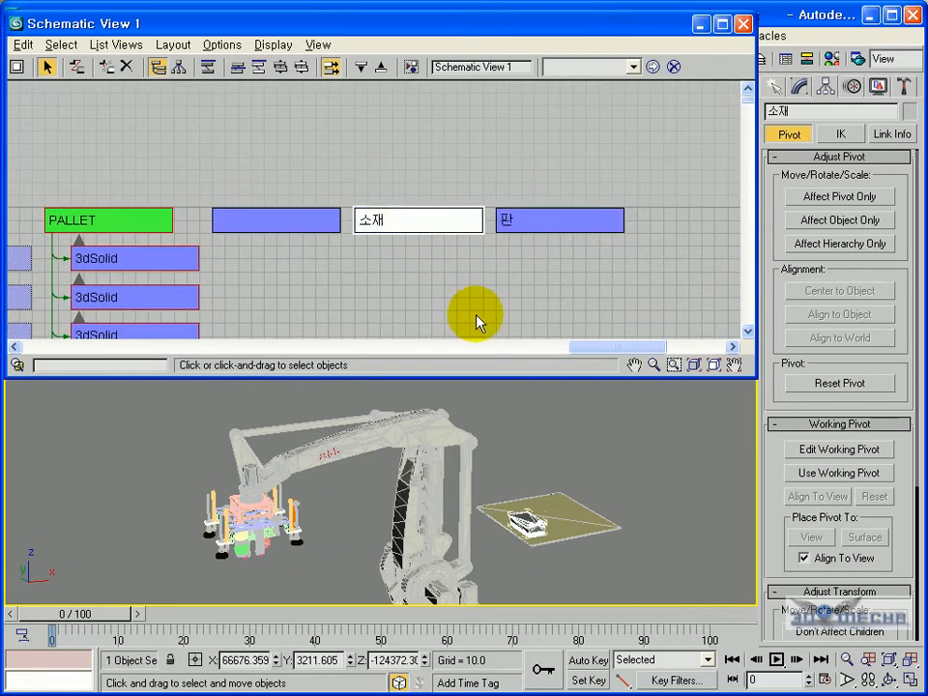
Select the unnamed node next to PALLET, frame its object in the viewport, and rename it 소재1
left_click(300, 221)
key("z")
scroll(422, 465, "up", 4)
scroll(379, 460, "down", 4)
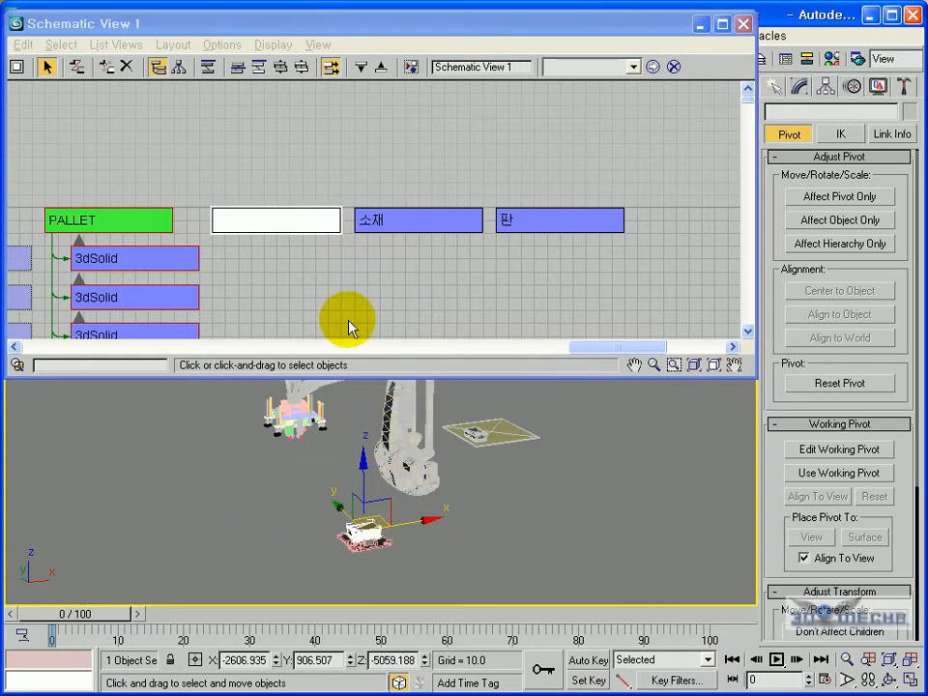
left_click(317, 228)
left_click(258, 220)
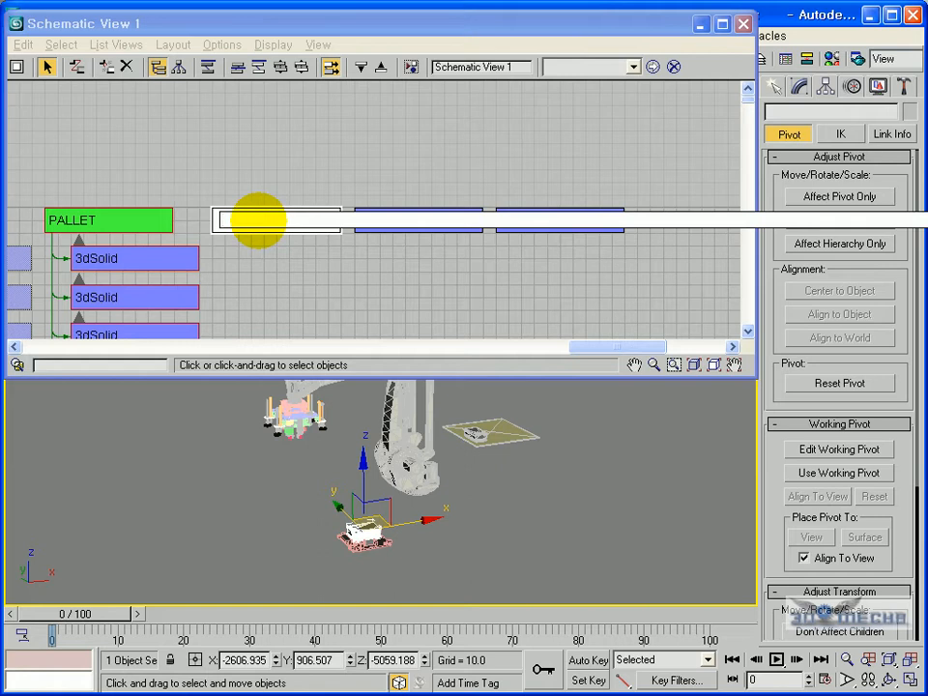
key("Return")
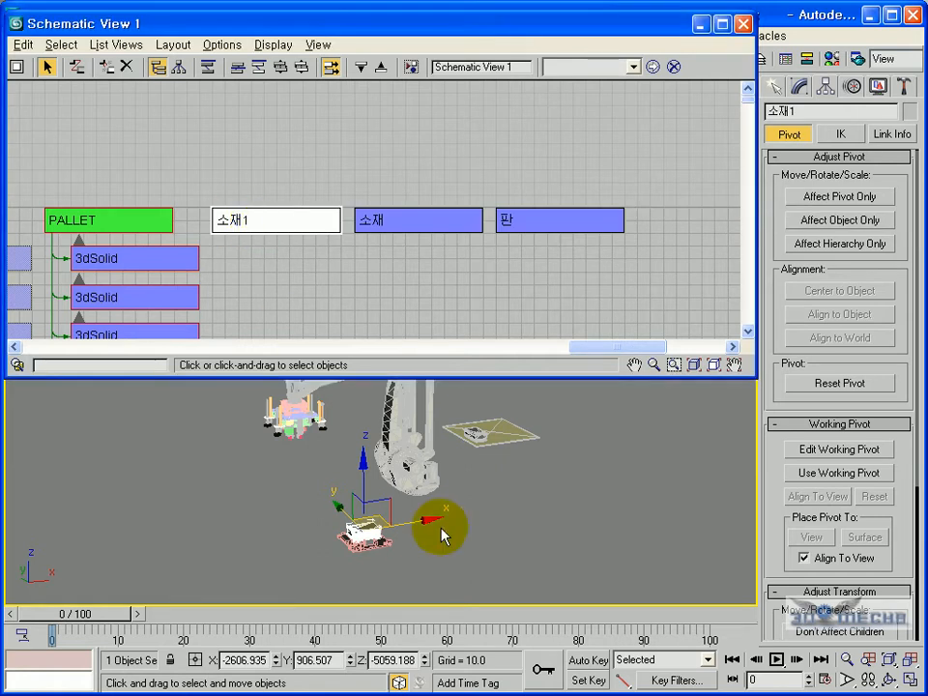
Inspect the renamed 소재1 part up close in the viewport and find its node among the top-level branches
left_click(409, 564)
left_click(365, 530)
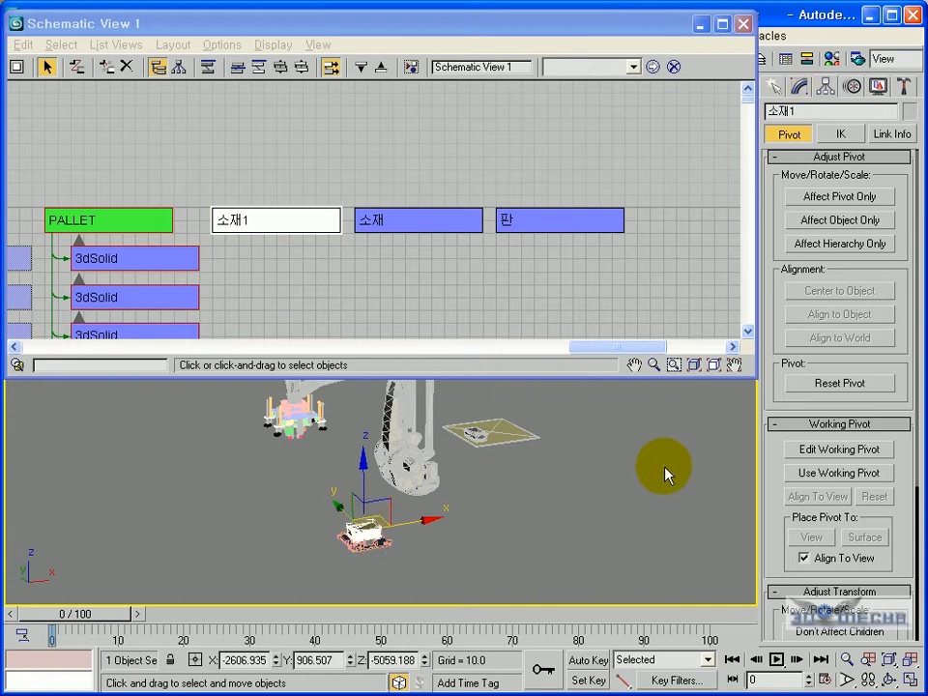
left_click(564, 491)
middle_click_drag(476, 470, 562, 492)
left_click_drag(597, 348, 555, 349)
scroll(416, 280, "down", 2)
scroll(422, 289, "down", 2)
scroll(444, 289, "down", 2)
scroll(500, 253, "up", 2)
scroll(492, 487, "up", 4)
scroll(450, 468, "down", 4)
middle_click_drag(450, 477, 448, 442)
left_click(404, 428)
scroll(431, 421, "up", 4)
scroll(430, 420, "down", 4)
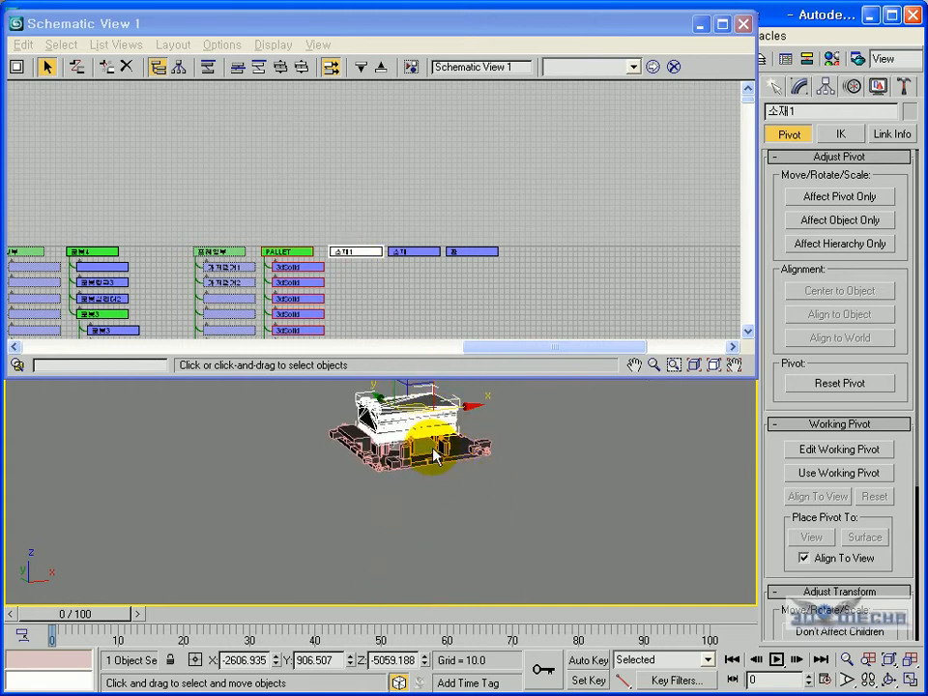
Compare the PALLET group with the 소재1 part by selecting each in the viewport, and clear the selection
left_click(454, 463)
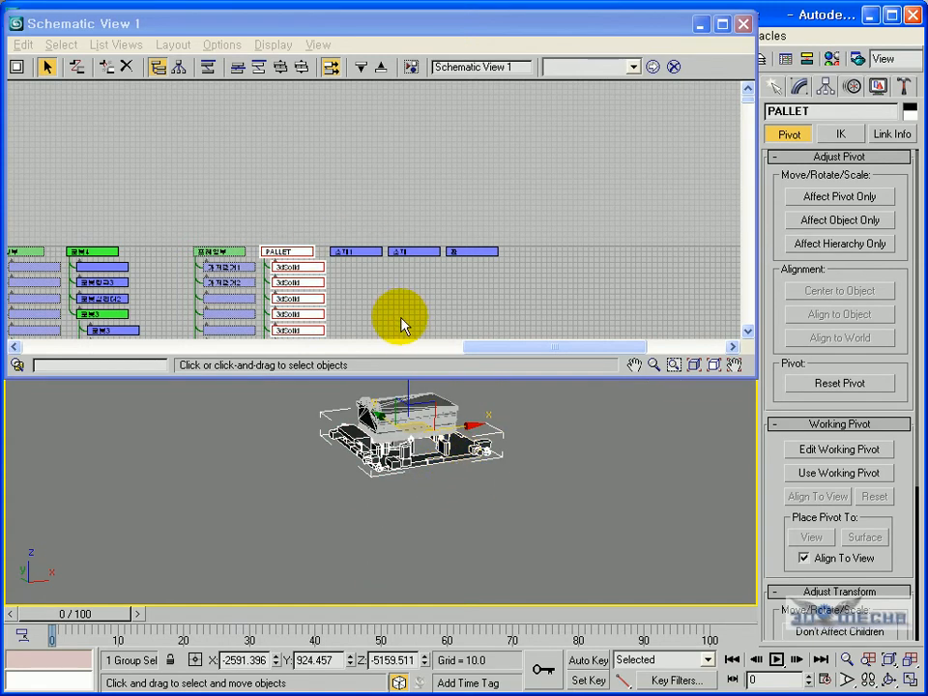
scroll(403, 295, "down", 2)
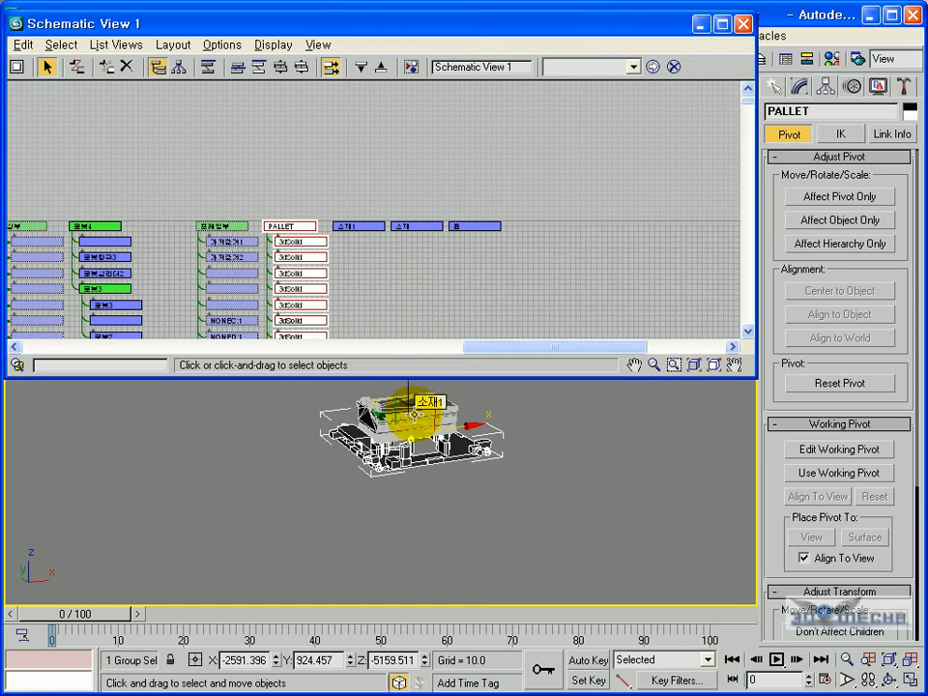
left_click(413, 413)
middle_click_drag(376, 226, 386, 243)
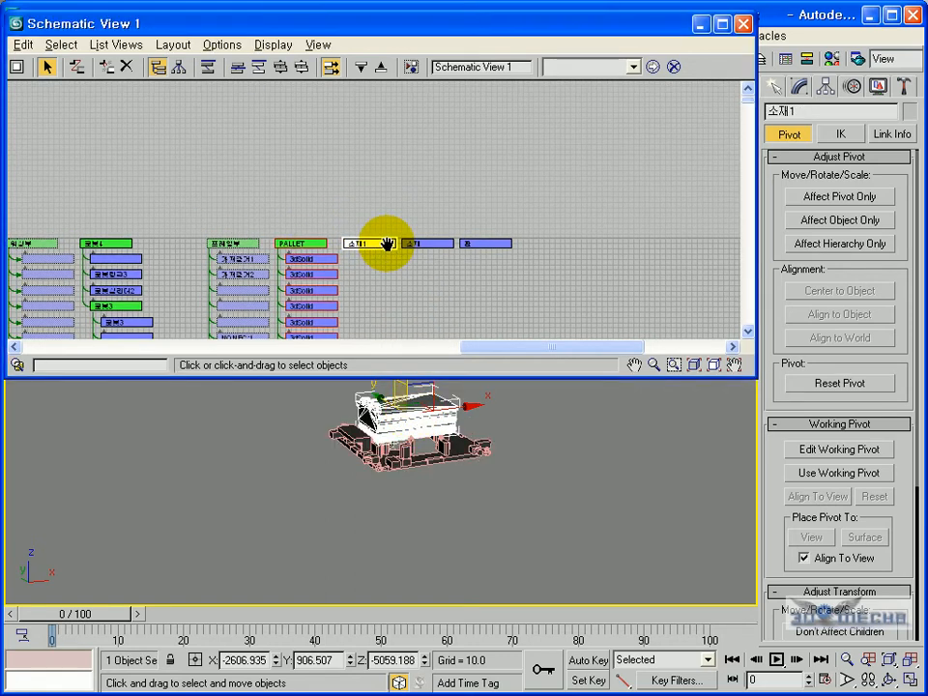
scroll(381, 257, "up", 3)
left_click(373, 289)
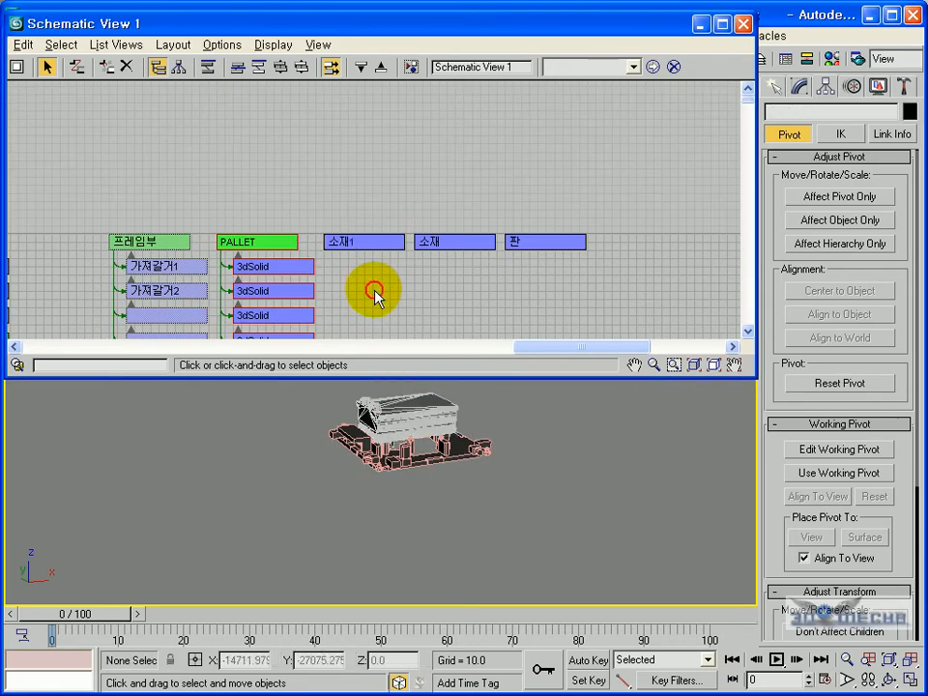
Link the 소재1 node to PALLET as its child and locate it at the end of the PALLET branch
left_click(81, 70)
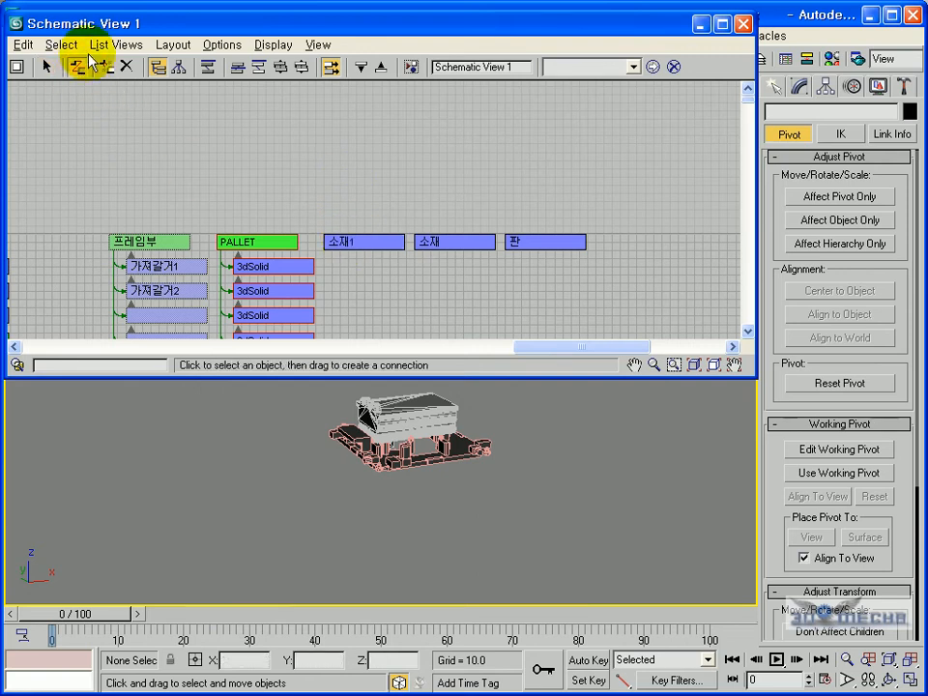
left_click_drag(368, 247, 272, 241)
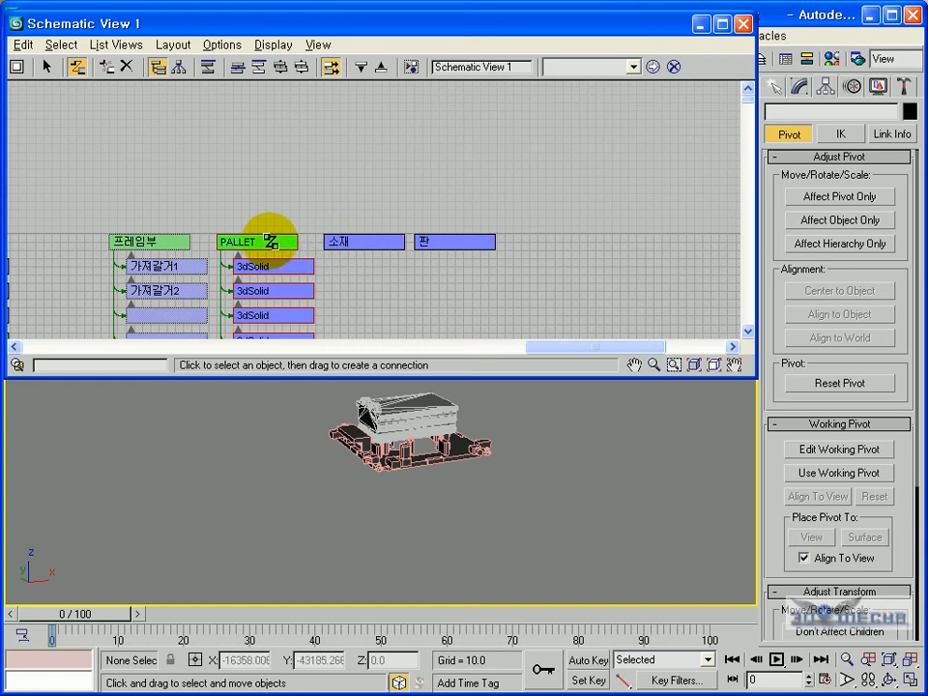
left_click_drag(745, 98, 704, 141)
left_click(262, 248)
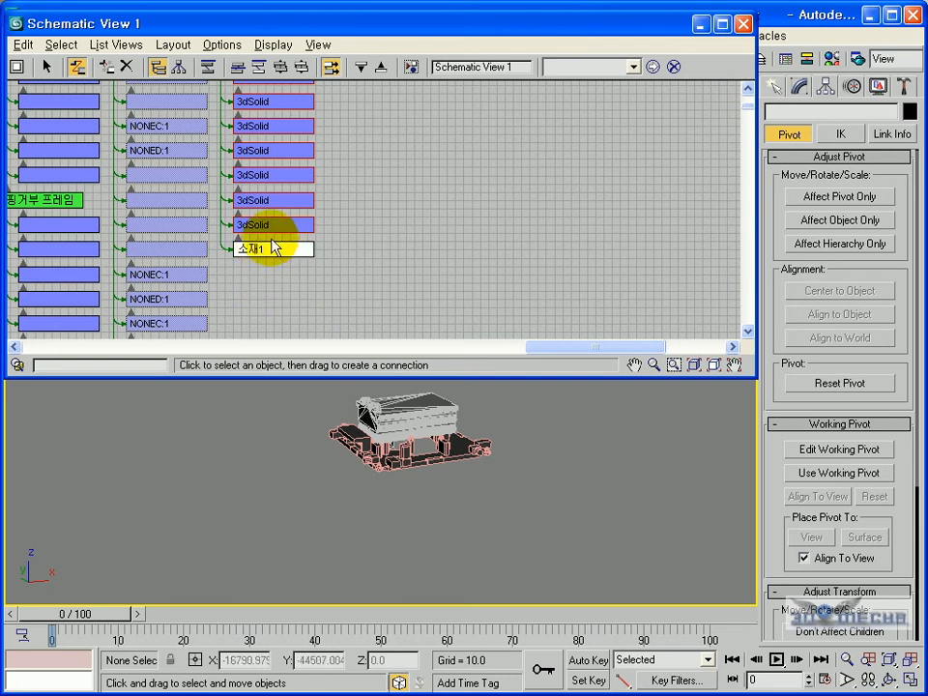
Check the linked 소재1 part against its pallet by selecting the 소재1 and neighbouring 3dSolid nodes in turn
left_click(46, 67)
left_click(279, 249)
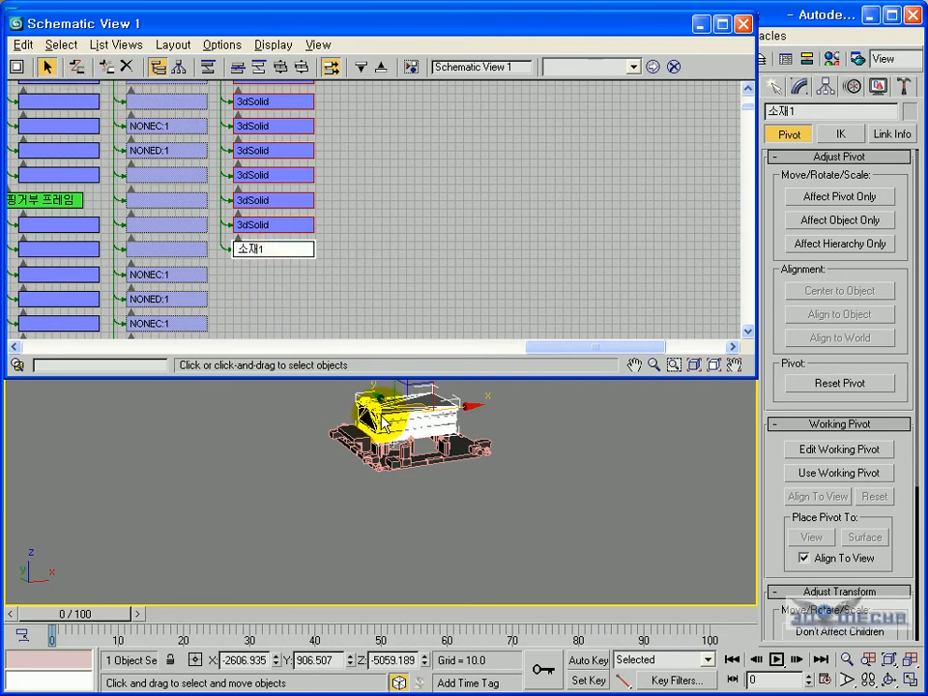
left_click(348, 440)
left_click(297, 249)
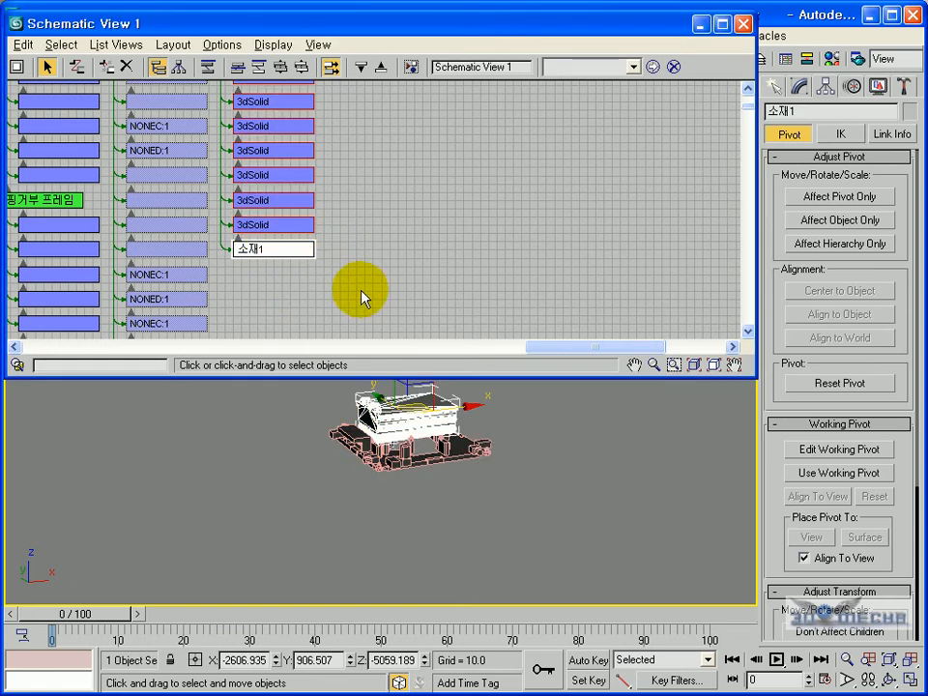
left_click(302, 224)
Unlink the 소재1 node from PALLET, check the top-level nodes beside it, and clear the selection
left_click(288, 250)
left_click(288, 252)
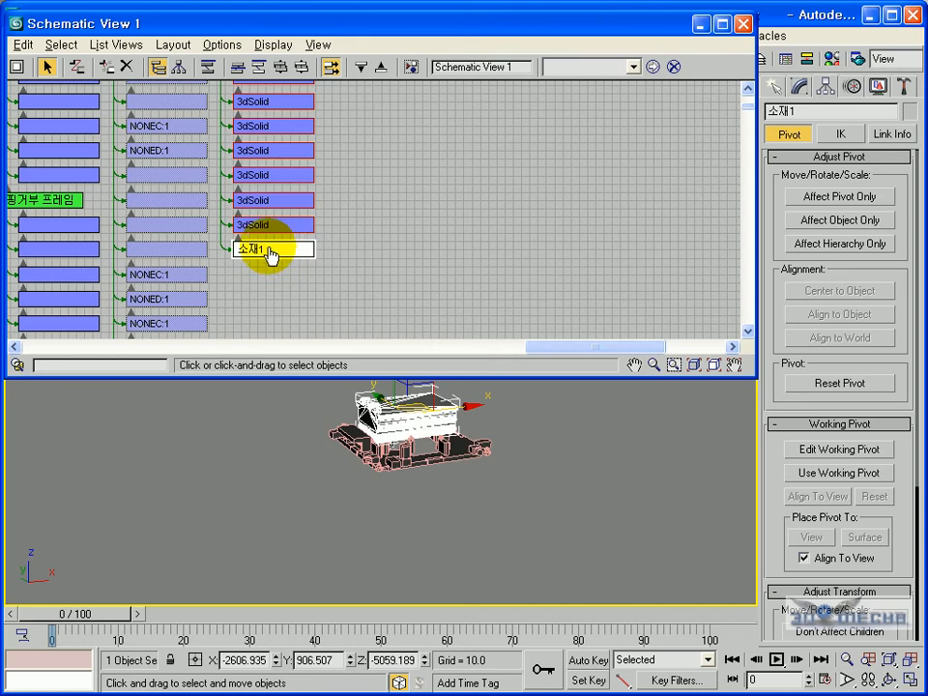
left_click(104, 68)
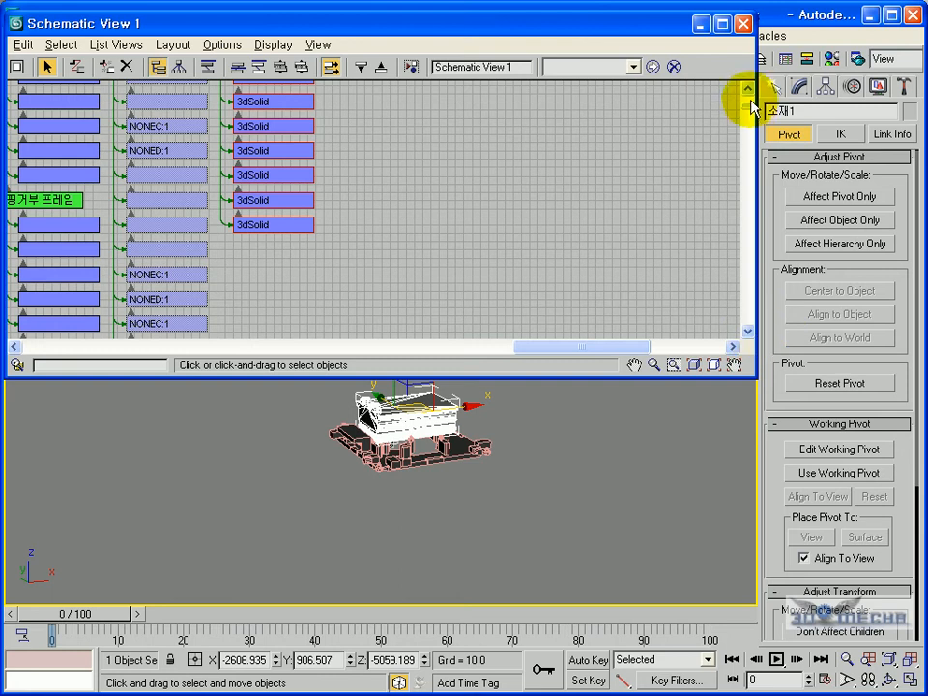
left_click_drag(750, 106, 748, 96)
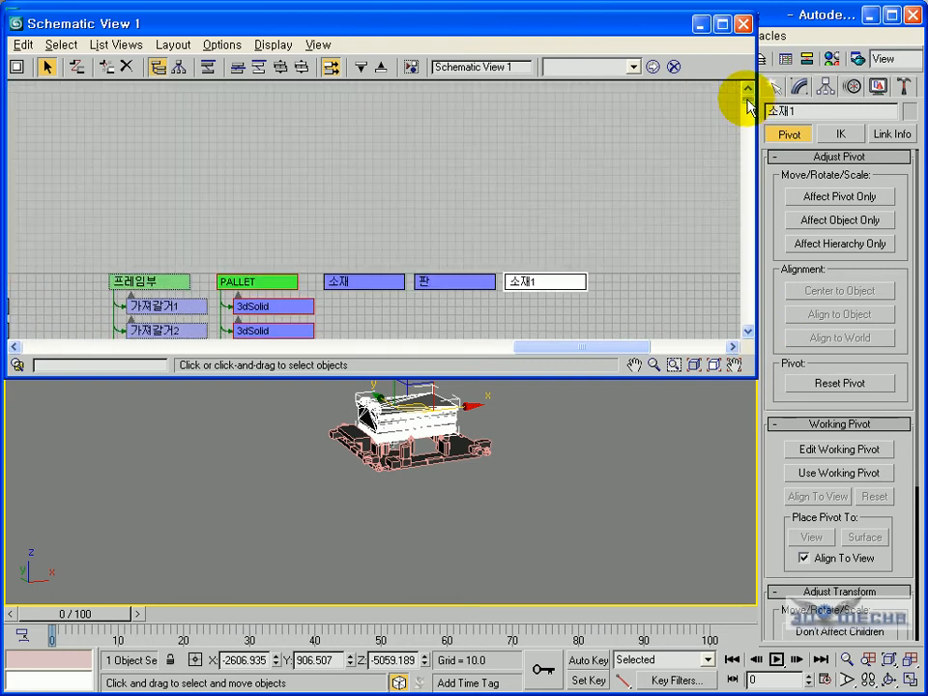
left_click(380, 288)
left_click_drag(546, 348, 515, 363)
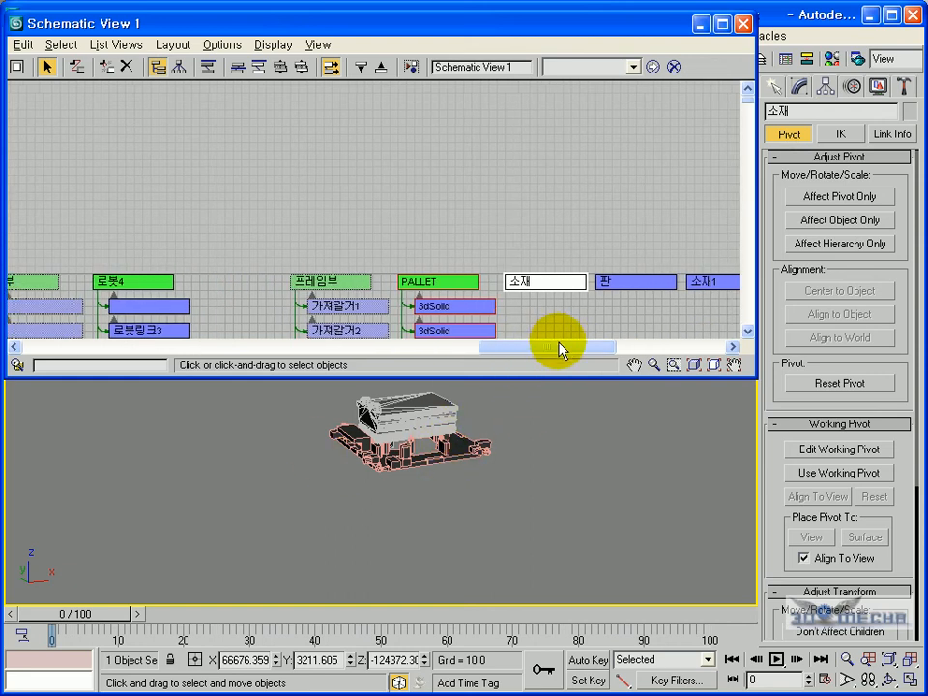
left_click(548, 207)
Review the overall hierarchy and the 로봇4 branch, close the Schematic View, and view the whole robot from another angle
scroll(471, 259, "down", 8)
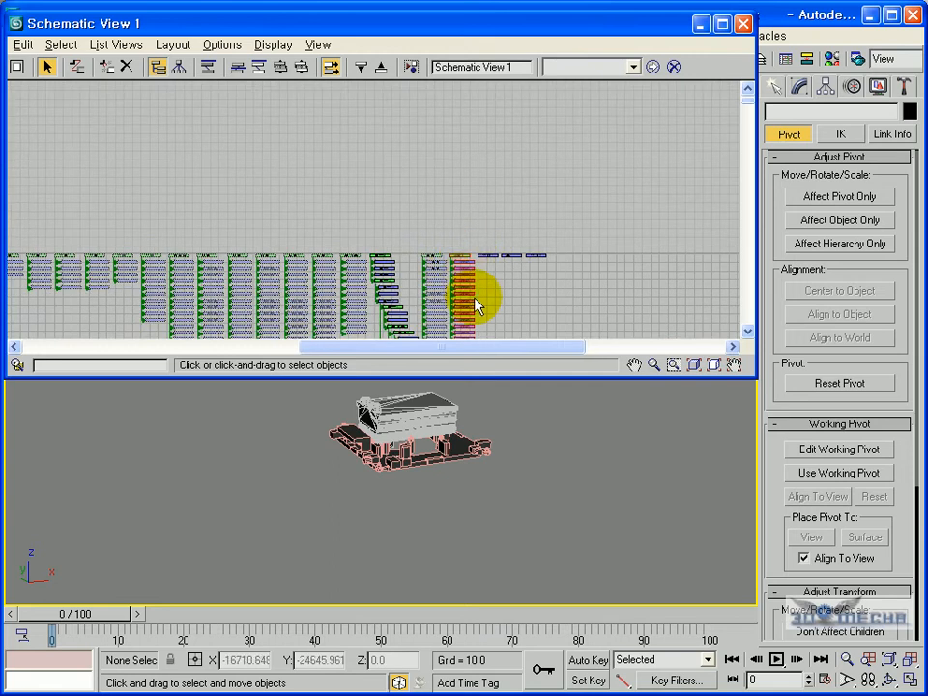
scroll(392, 160, "down", 3)
middle_click_drag(389, 172, 364, 186)
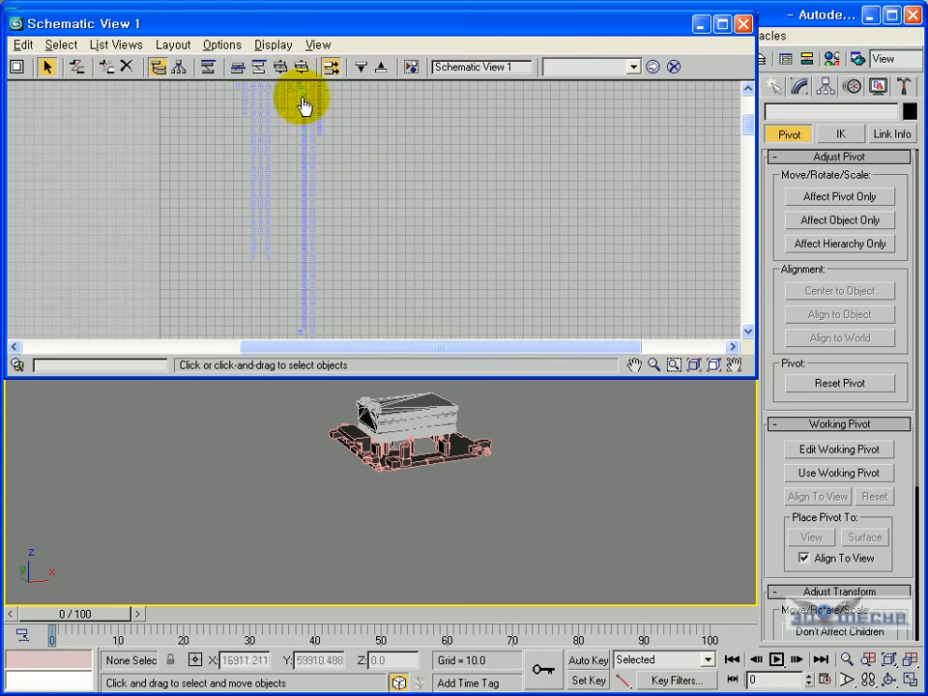
middle_click_drag(316, 154, 314, 241)
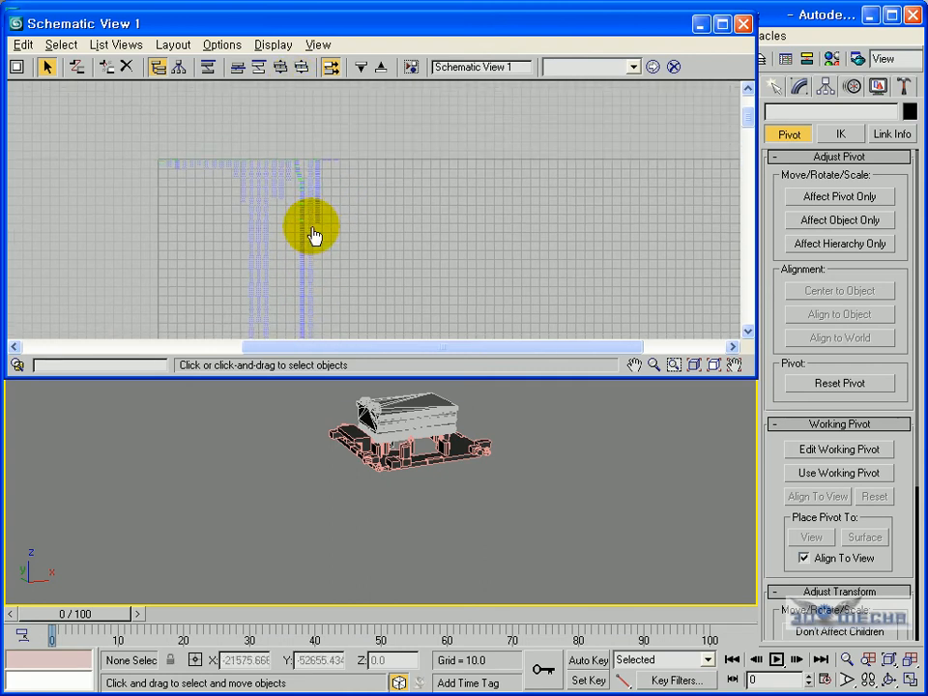
scroll(299, 169, "up", 10)
scroll(293, 174, "up", 5)
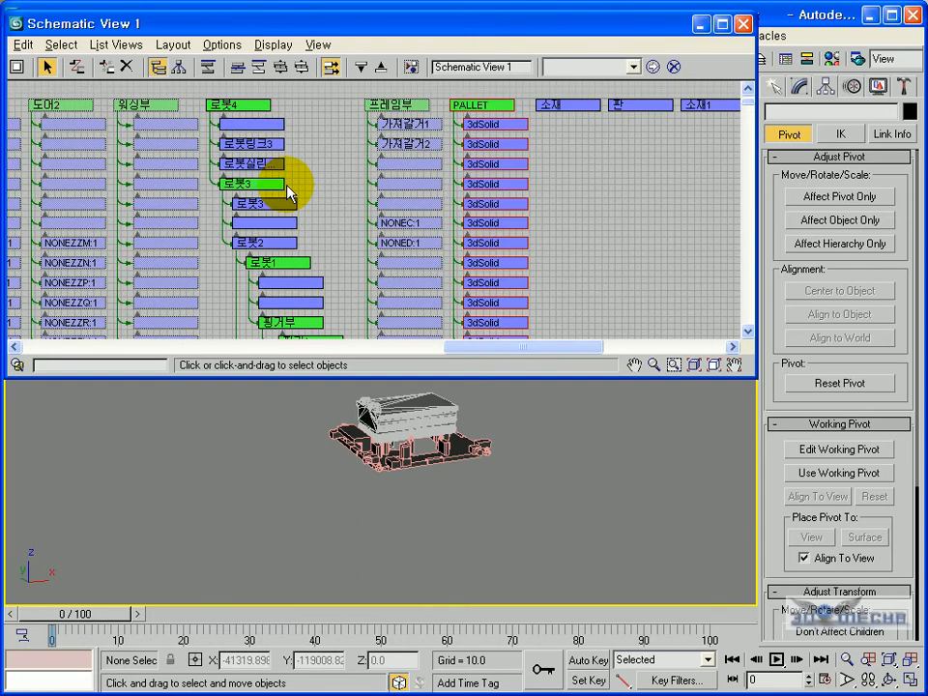
left_click(741, 26)
middle_click_drag(554, 310, 433, 279, "alt")
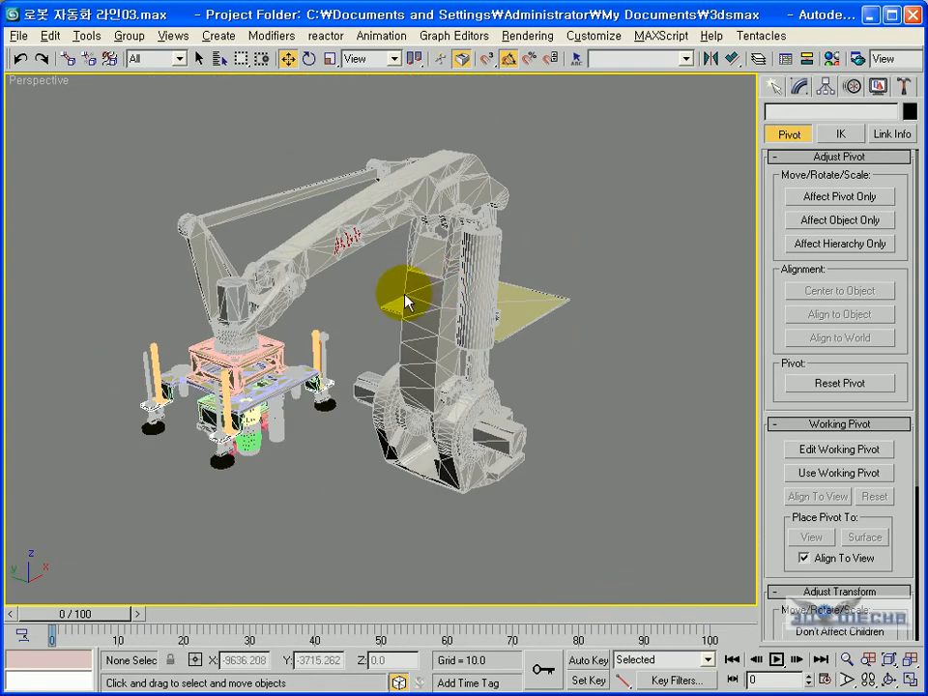